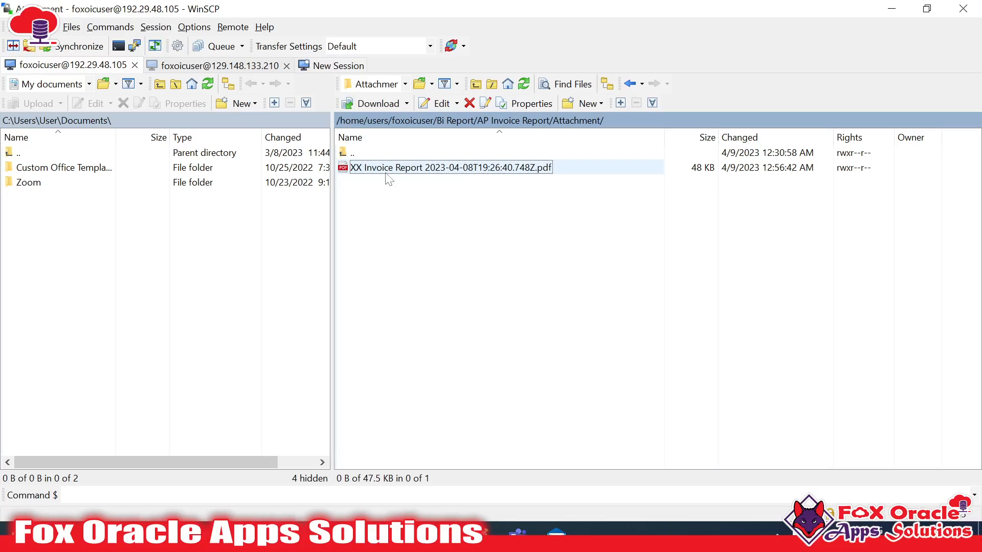
Step: Select the XX Invoice Report PDF in the server's Attachment folder, and switch to the Oracle Fusion invoice page in the browser
{"action": "left_click", "coordinate": [459, 171]}
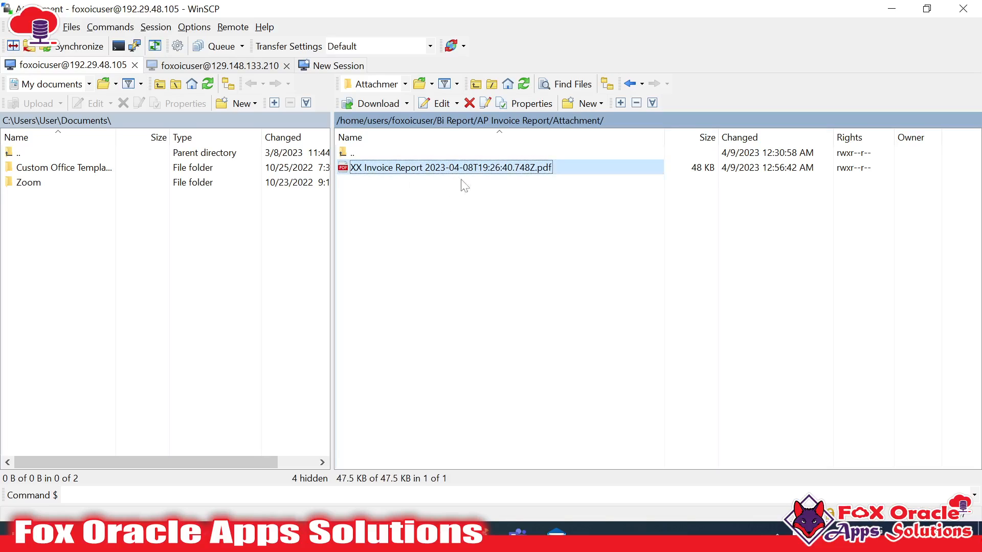
{"action": "left_click", "coordinate": [250, 537]}
{"action": "left_click", "coordinate": [330, 455]}
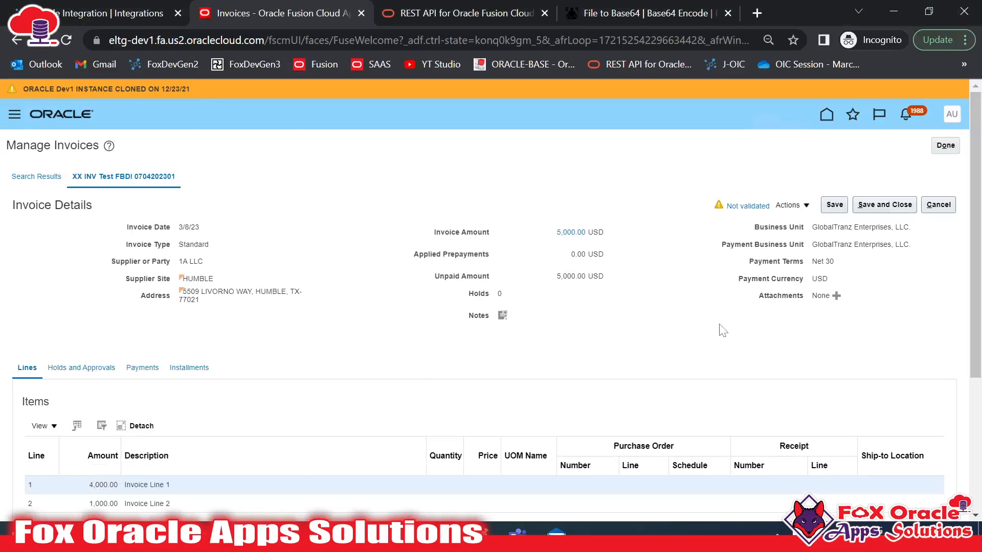
Step: Switch to Postman and highlight the resource path in the URL of the invoice attachments POST request
{"action": "left_click", "coordinate": [479, 536]}
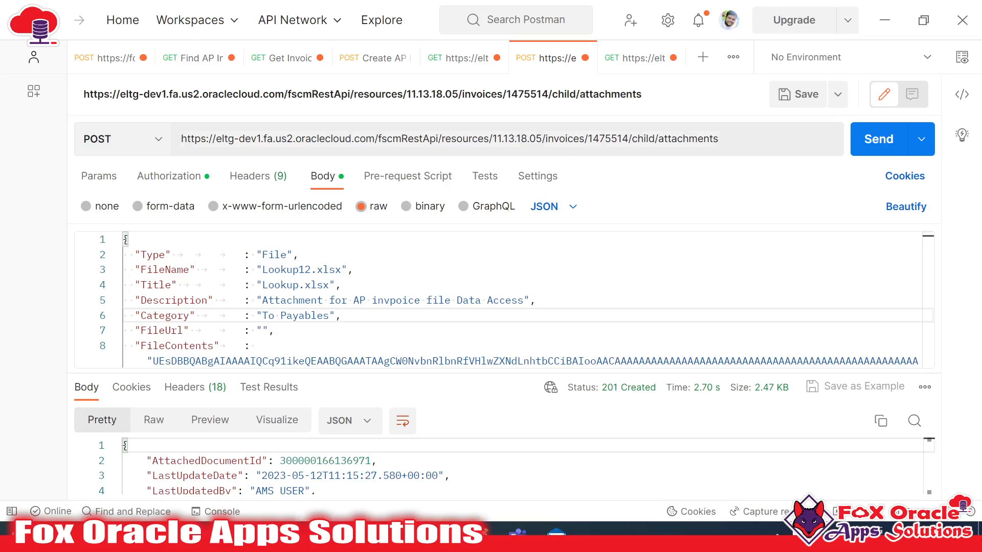
{"action": "triple_click", "coordinate": [559, 141]}
{"action": "left_click_drag", "start_coordinate": [718, 138], "coordinate": [375, 139]}
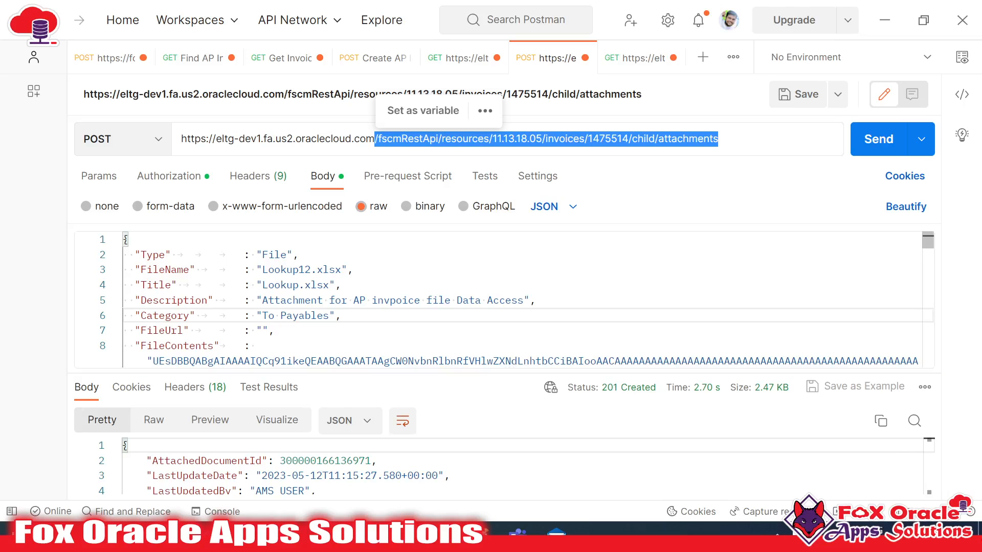
Step: Switch to Notepad++ and review the sample OIC request payload and response payload in the notes
{"action": "key", "text": "alt+Tab"}
{"action": "left_click", "coordinate": [222, 536]}
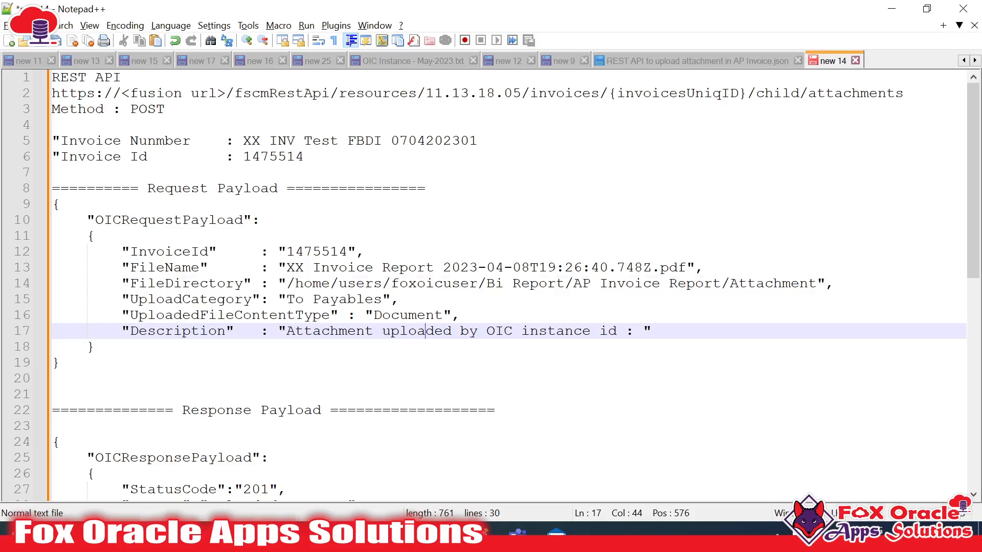
{"action": "left_click", "coordinate": [234, 283]}
{"action": "left_click_drag", "start_coordinate": [53, 204], "coordinate": [61, 363]}
{"action": "scroll", "coordinate": [60, 363], "scroll_direction": "down", "scroll_amount": 2}
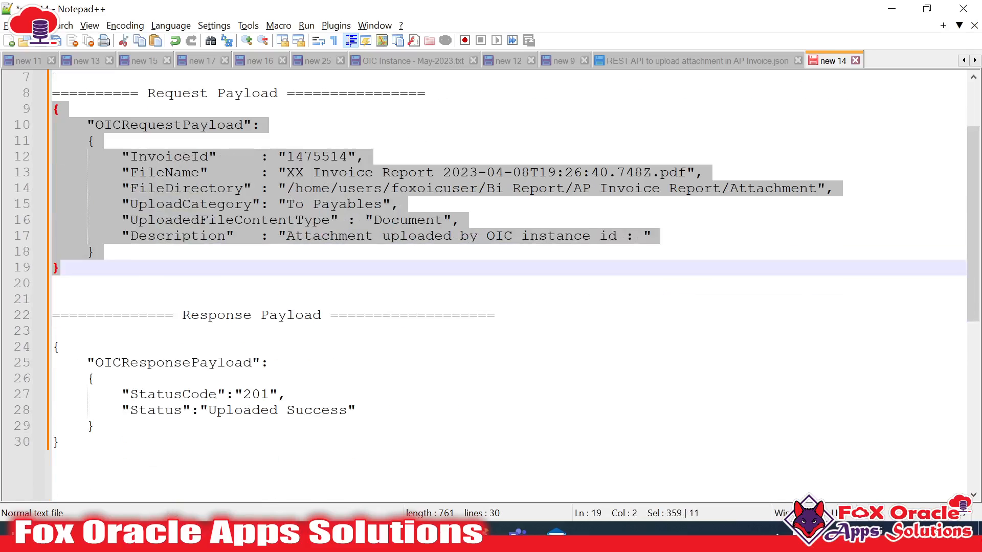
{"action": "left_click_drag", "start_coordinate": [60, 442], "coordinate": [53, 346]}
{"action": "scroll", "coordinate": [135, 364], "scroll_direction": "up", "scroll_amount": 2}
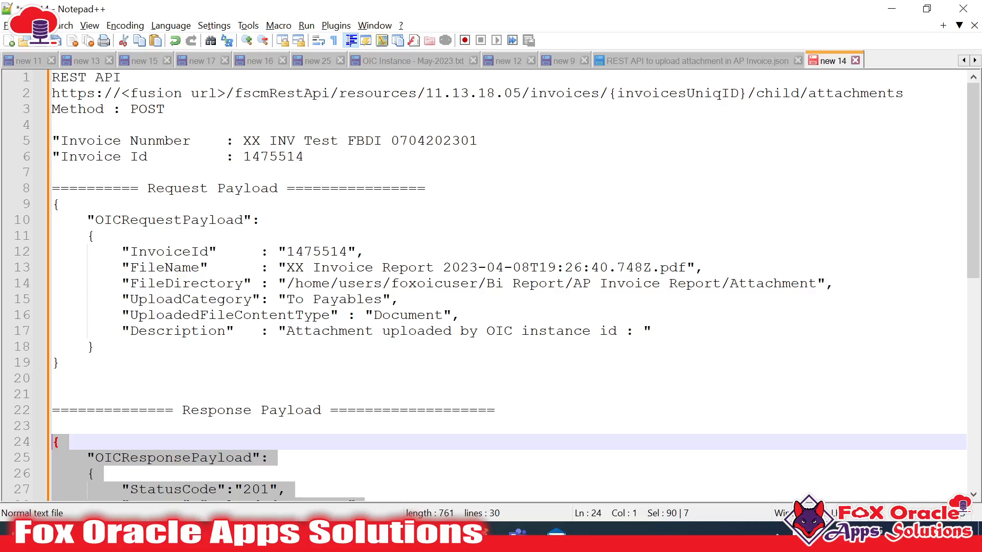
Step: Switch to Oracle Integration in the browser and start a new integration with the App Driven Orchestration style
{"action": "key", "text": "alt+Tab"}
{"action": "left_click", "coordinate": [128, 11]}
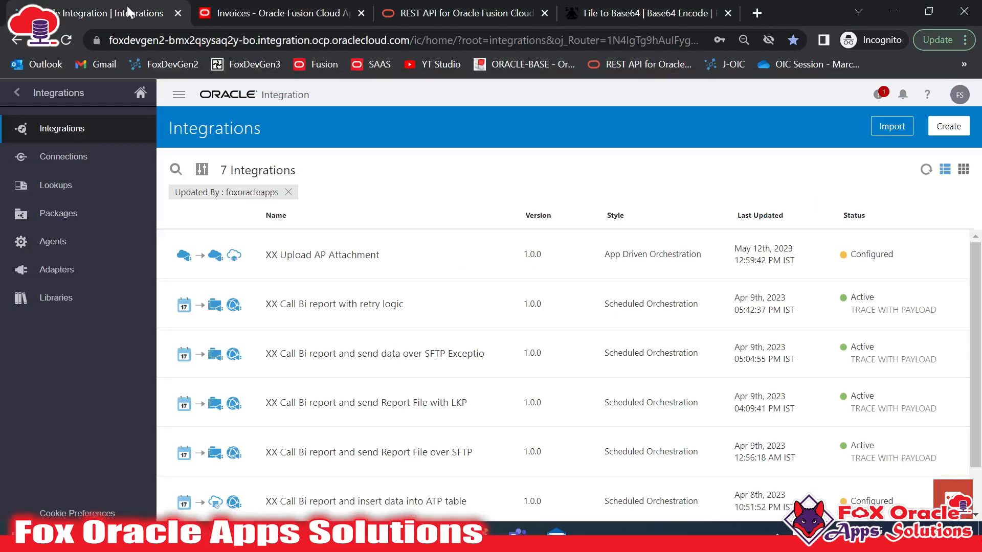
{"action": "left_click", "coordinate": [943, 129]}
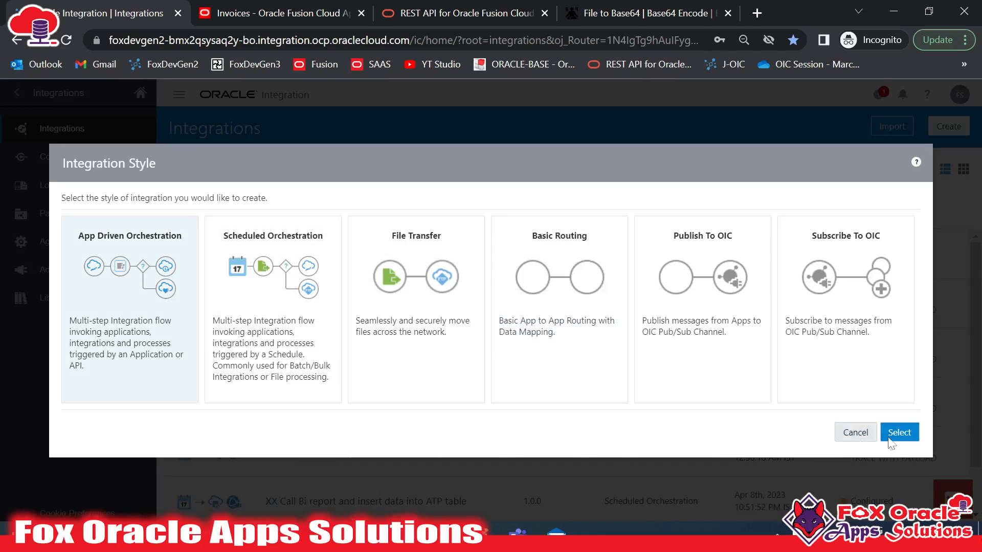
{"action": "left_click", "coordinate": [890, 440]}
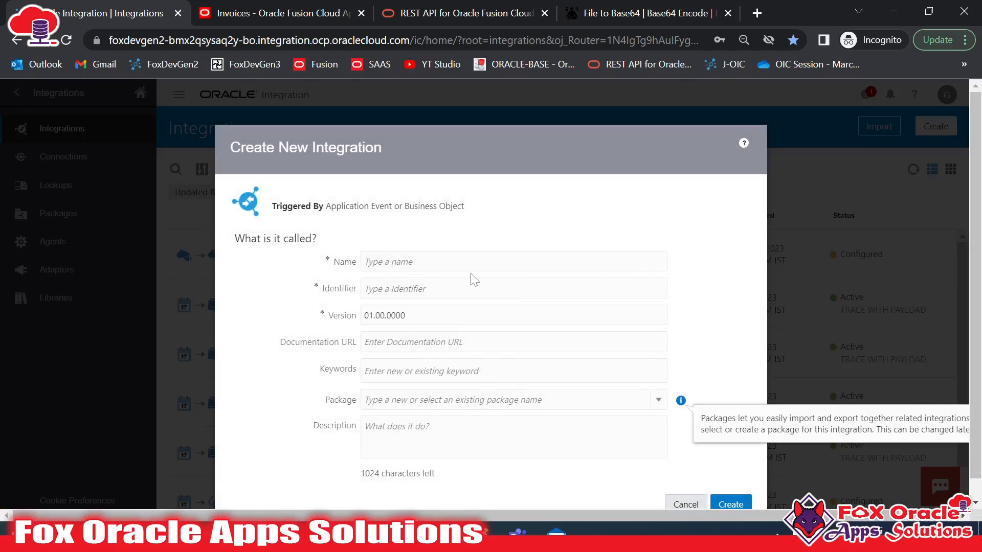
Step: Name the integration "XX Upload Attachment in AP Invoice using REST" and create it
{"action": "left_click", "coordinate": [473, 262]}
{"action": "type", "text": "XX"}
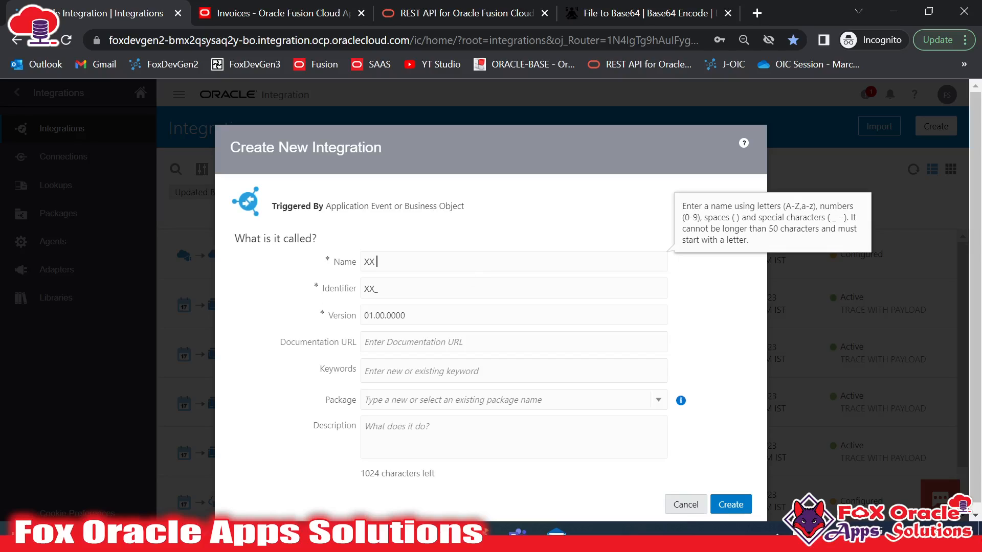
{"action": "type", "text": "Upload "}
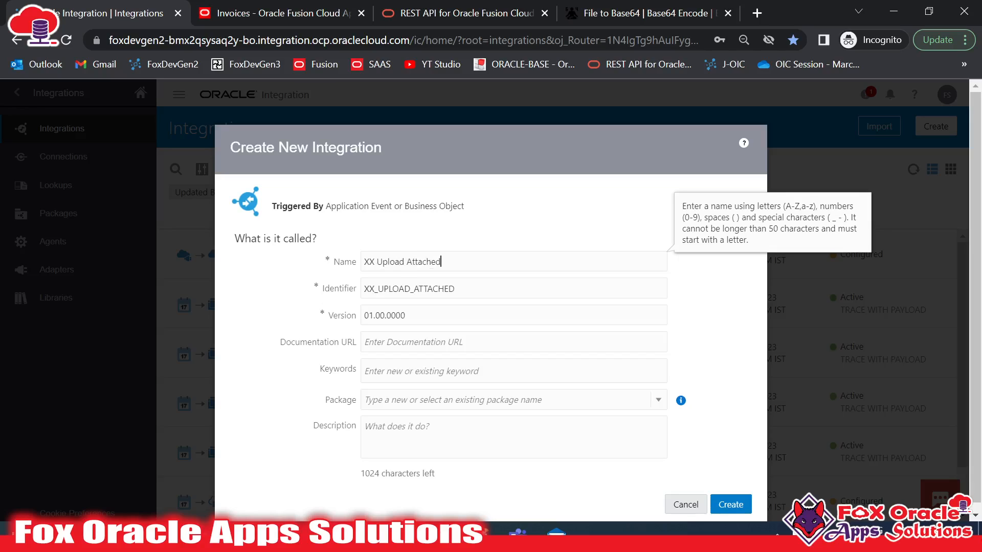
{"action": "type", "text": "Attachment in AP Invouce"}
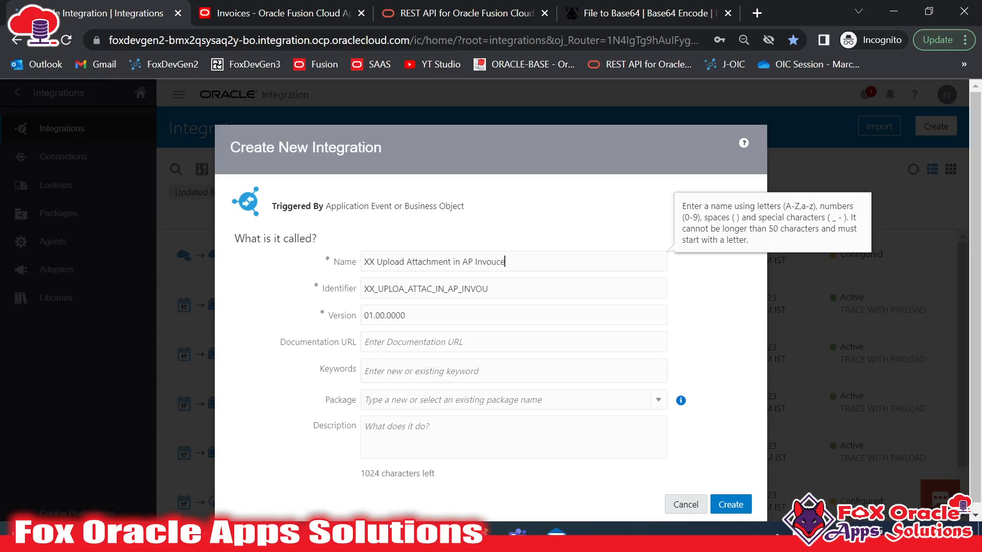
{"action": "key", "text": "BackSpace"}
{"action": "key", "text": "BackSpace"}
{"action": "key", "text": "BackSpace"}
{"action": "type", "text": "ice using REST"}
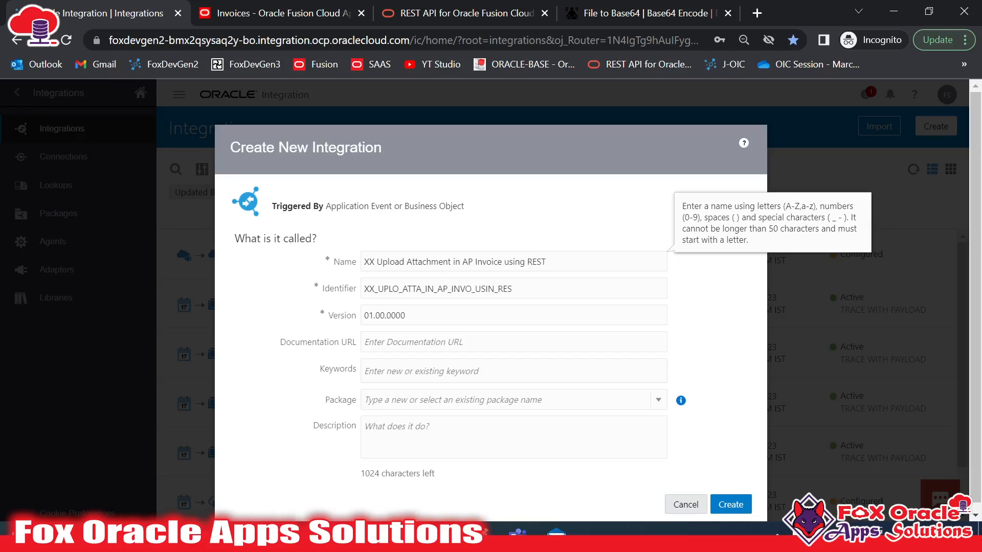
{"action": "left_click", "coordinate": [730, 505]}
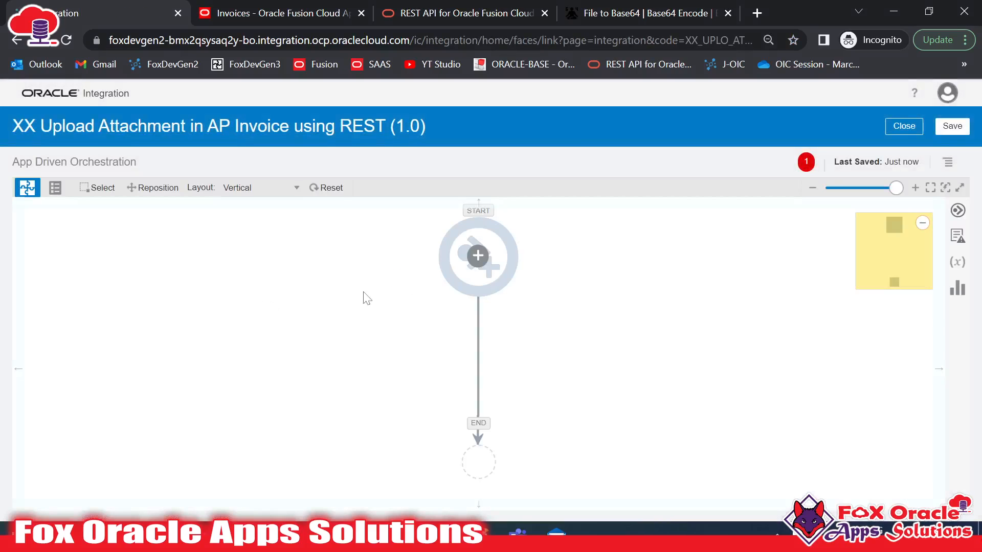
Step: Set the integration canvas layout to Horizontal, and review the request payload in the Notepad++ notes
{"action": "left_click", "coordinate": [266, 188]}
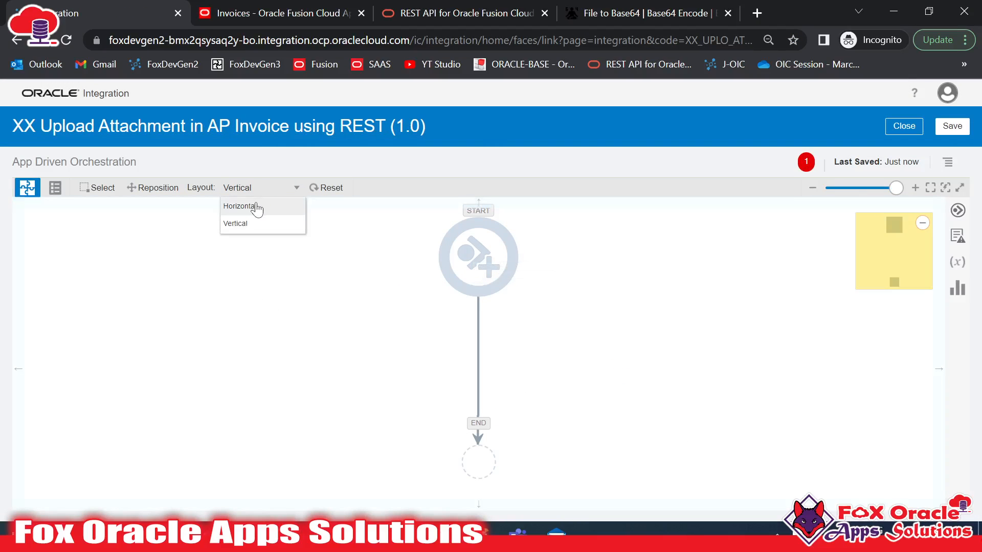
{"action": "left_click", "coordinate": [257, 207]}
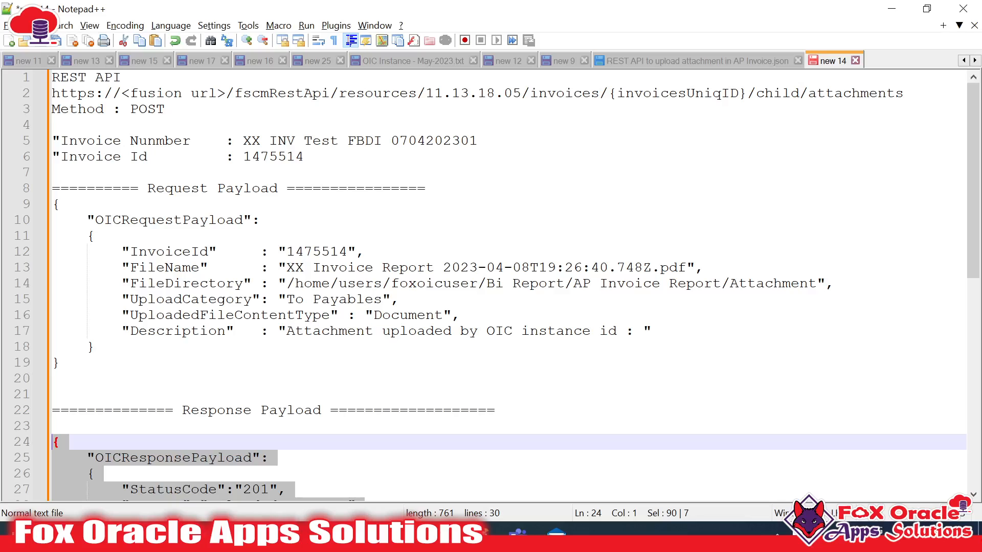
{"action": "left_click", "coordinate": [49, 204]}
{"action": "left_click_drag", "start_coordinate": [53, 205], "coordinate": [52, 378]}
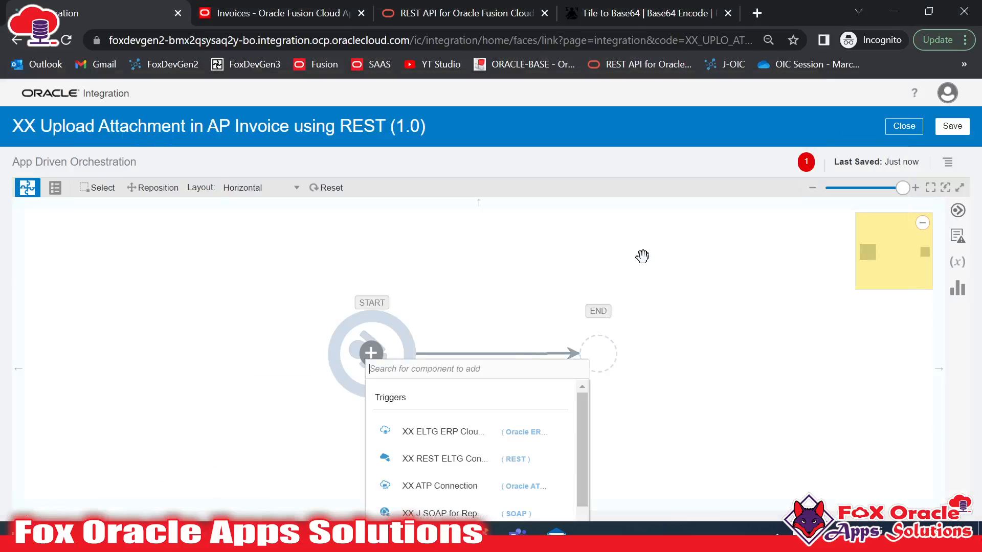
{"action": "scroll", "coordinate": [483, 329], "scroll_direction": "down", "scroll_amount": 1}
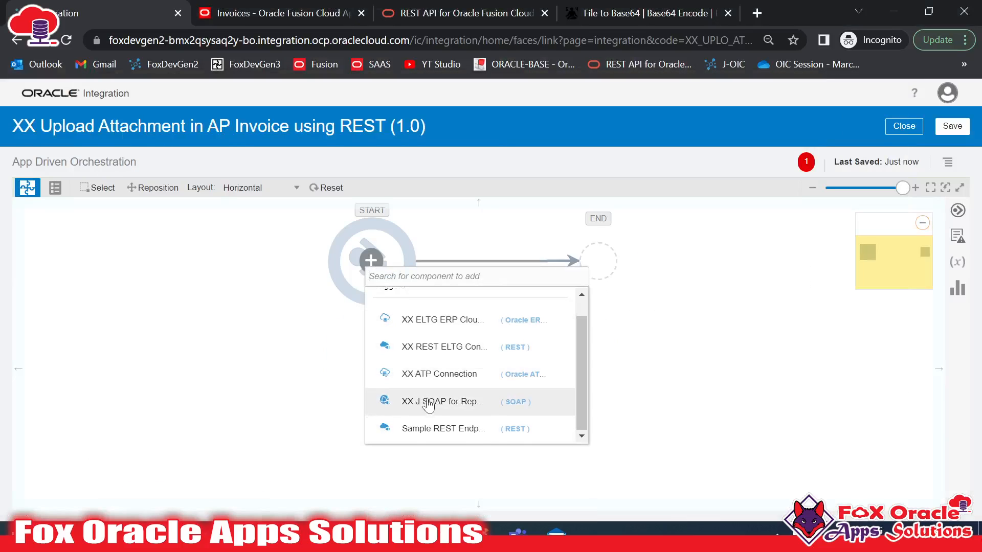
{"action": "left_click", "coordinate": [444, 348]}
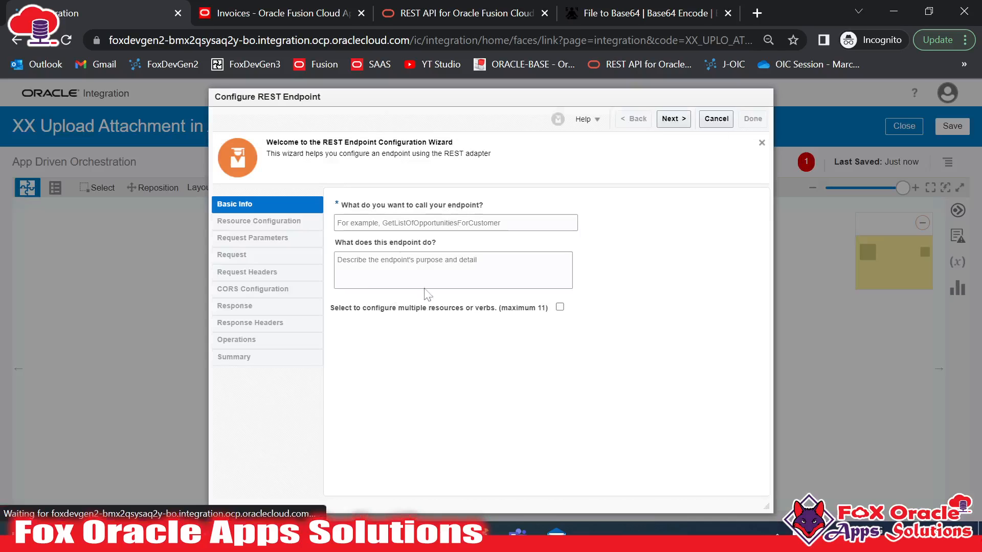
{"action": "left_click", "coordinate": [716, 118]}
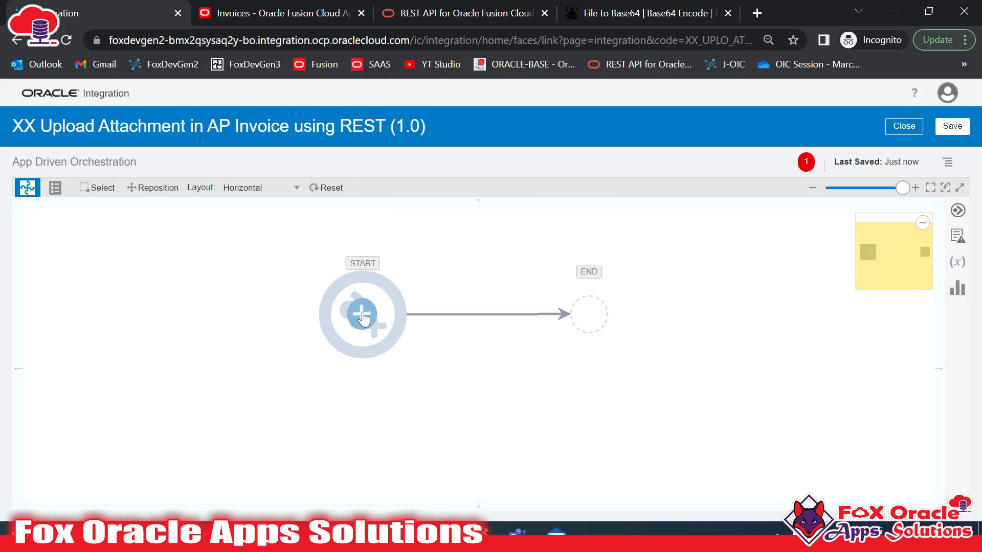
Step: Add the XX REST ELTG Connection as the trigger at the start of the integration flow
{"action": "left_click", "coordinate": [958, 212]}
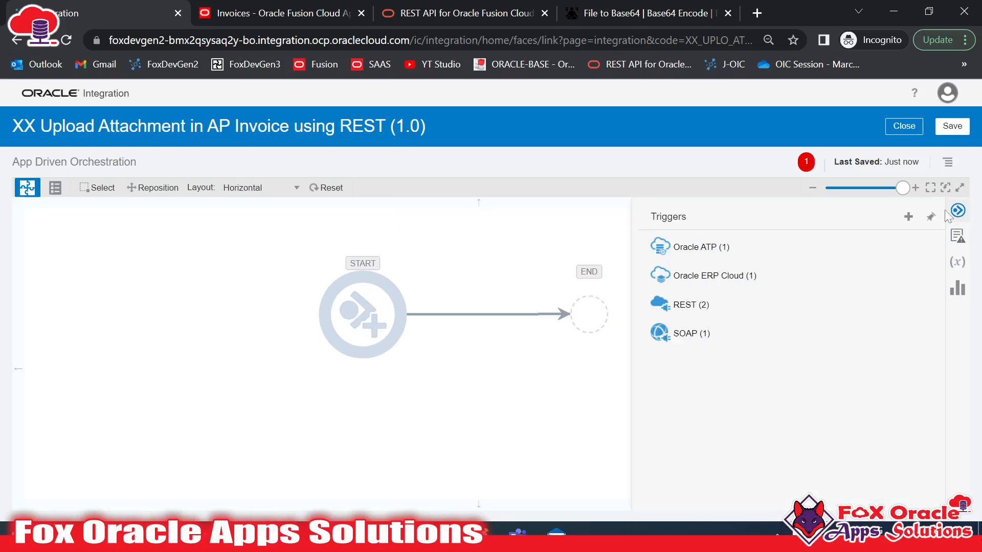
{"action": "left_click", "coordinate": [695, 306]}
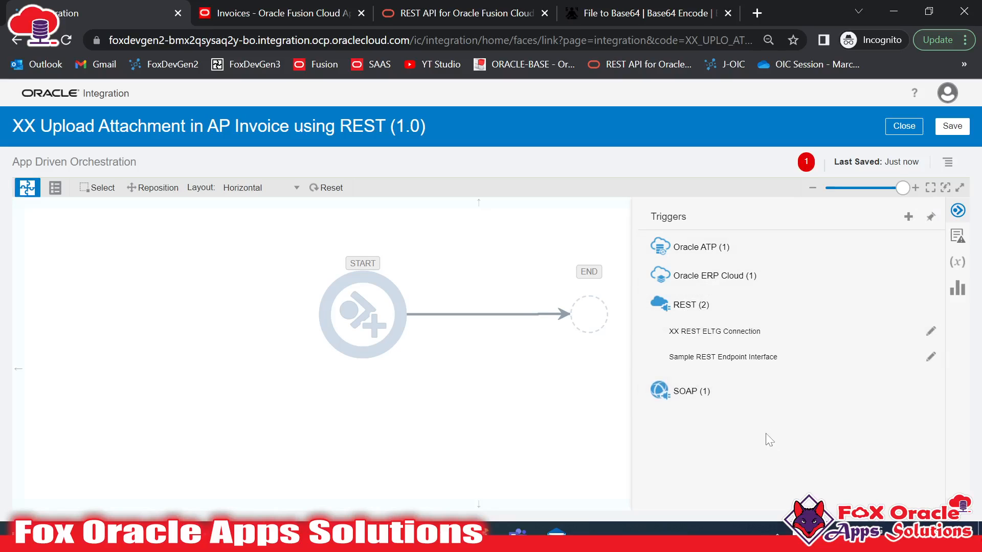
{"action": "left_click_drag", "start_coordinate": [710, 332], "coordinate": [319, 323]}
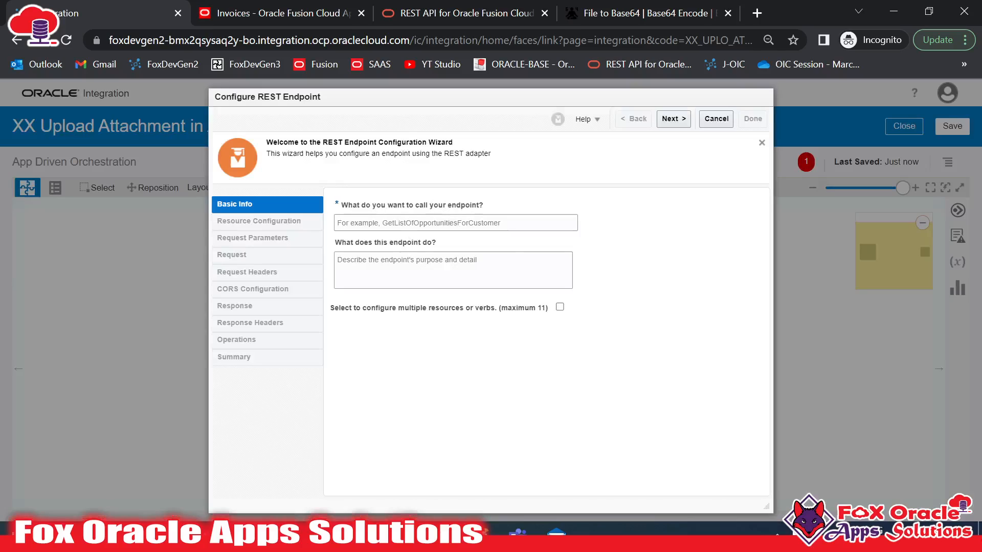
Step: Name the REST trigger endpoint startREST and continue to its resource configuration
{"action": "left_click", "coordinate": [424, 222]}
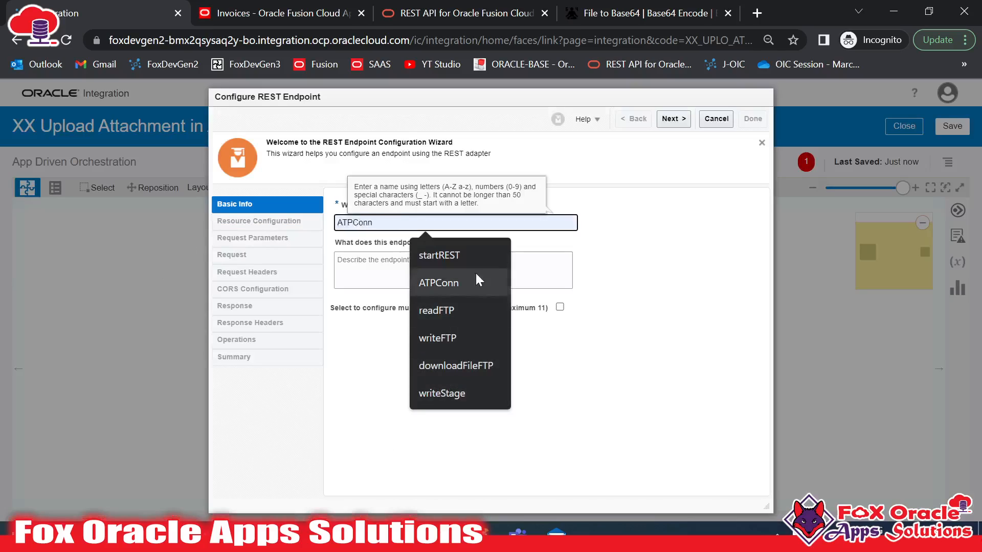
{"action": "type", "text": "start"}
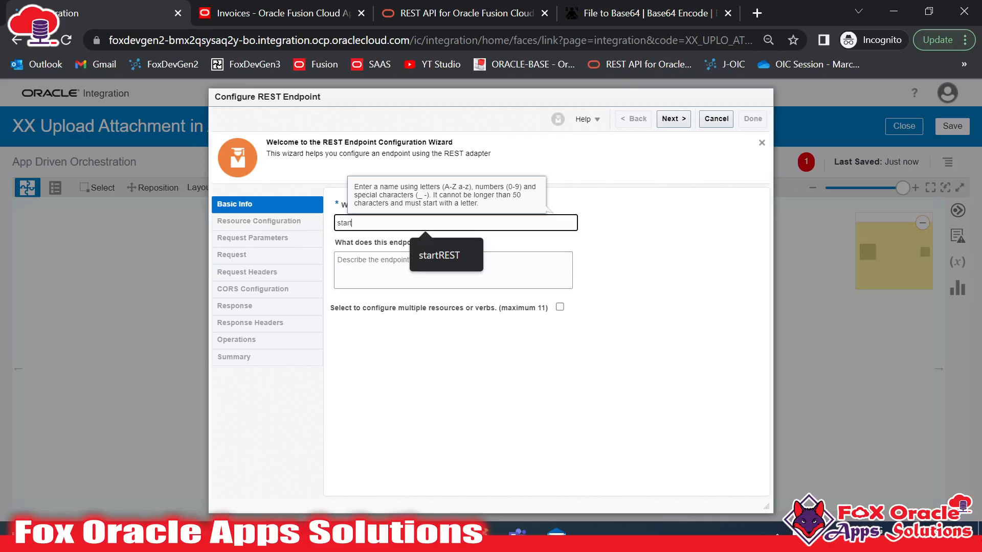
{"action": "type", "text": "REST"}
{"action": "left_click", "coordinate": [674, 119]}
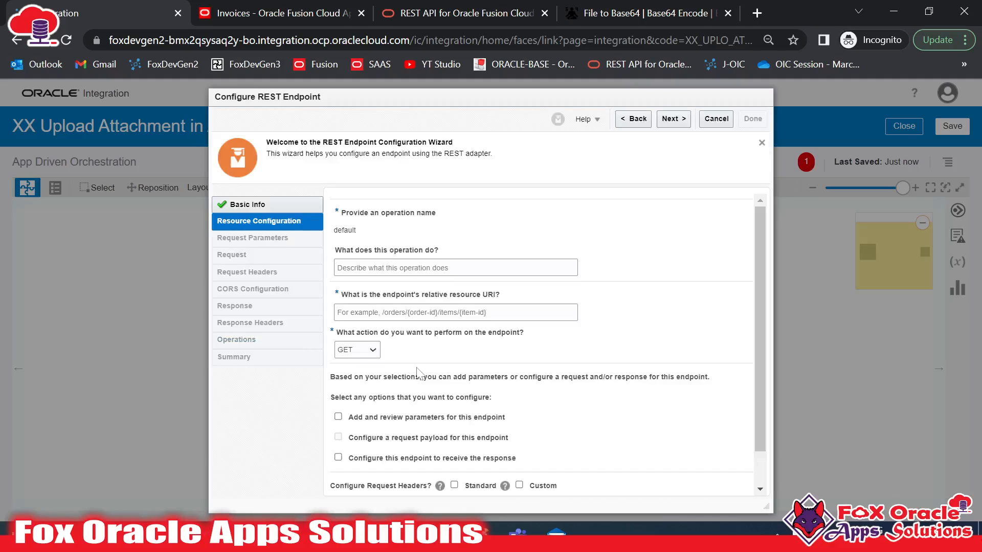
Step: Set the endpoint's relative resource URI to /uploadAttachment
{"action": "left_click", "coordinate": [549, 309]}
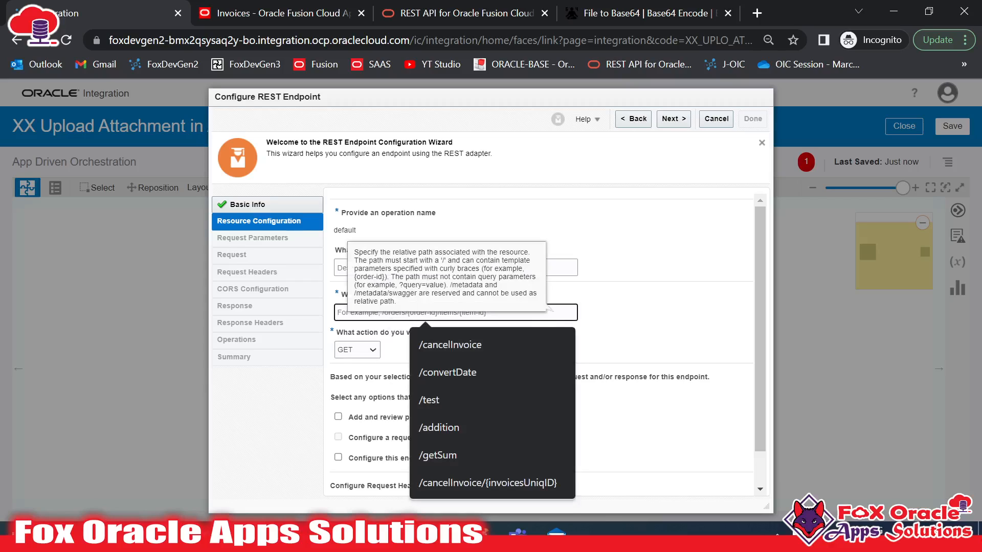
{"action": "left_click", "coordinate": [623, 309]}
{"action": "left_click", "coordinate": [518, 313]}
{"action": "type", "text": "/"}
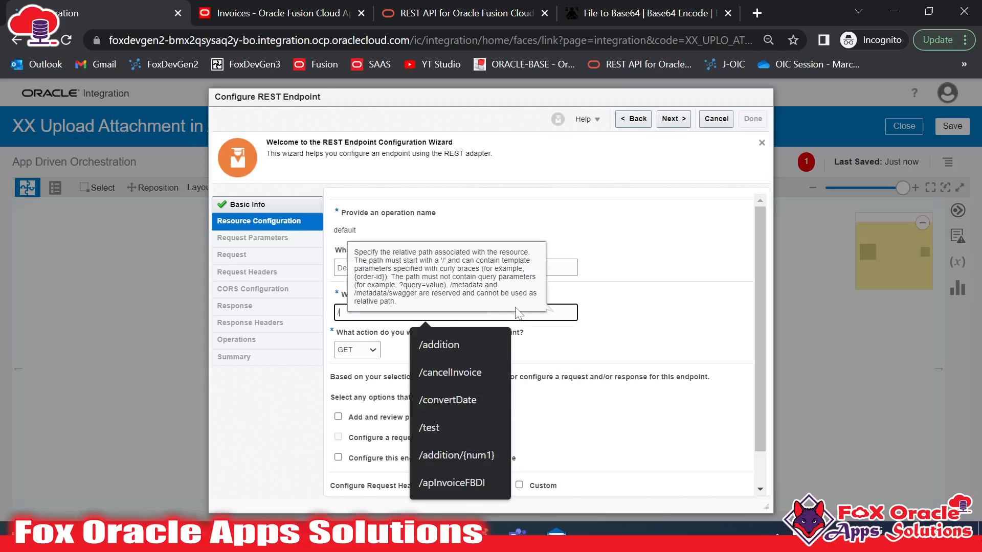
{"action": "type", "text": "upload"}
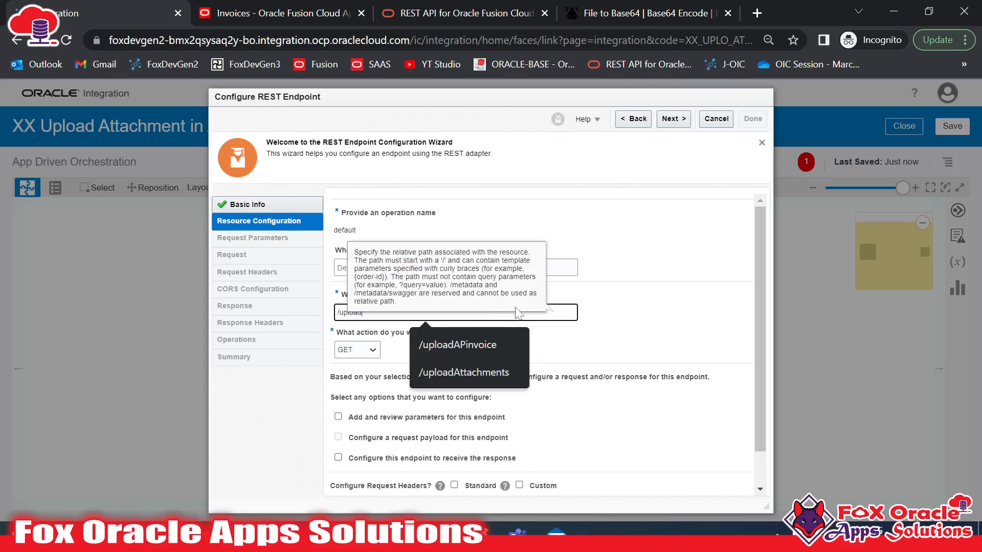
{"action": "type", "text": "Attachmen"}
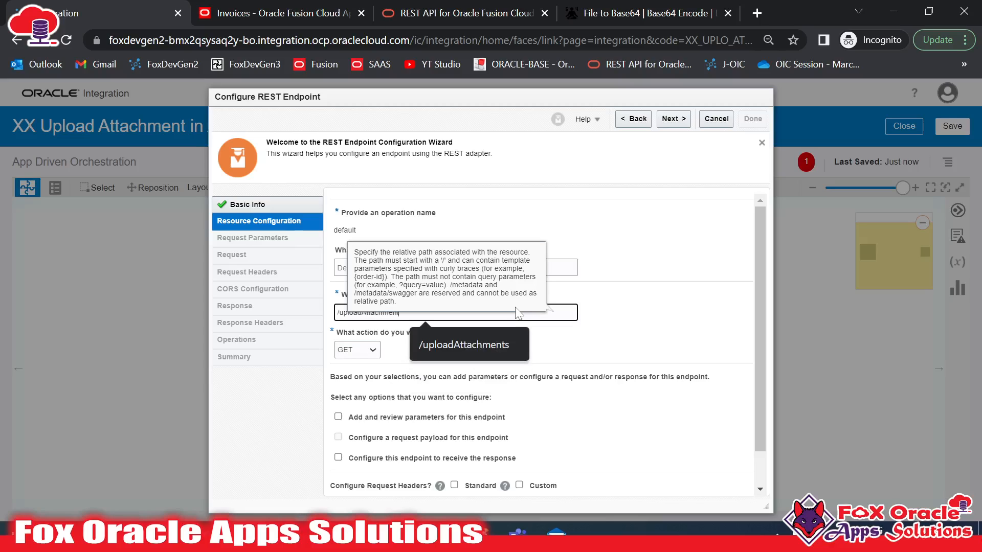
{"action": "left_click", "coordinate": [694, 333]}
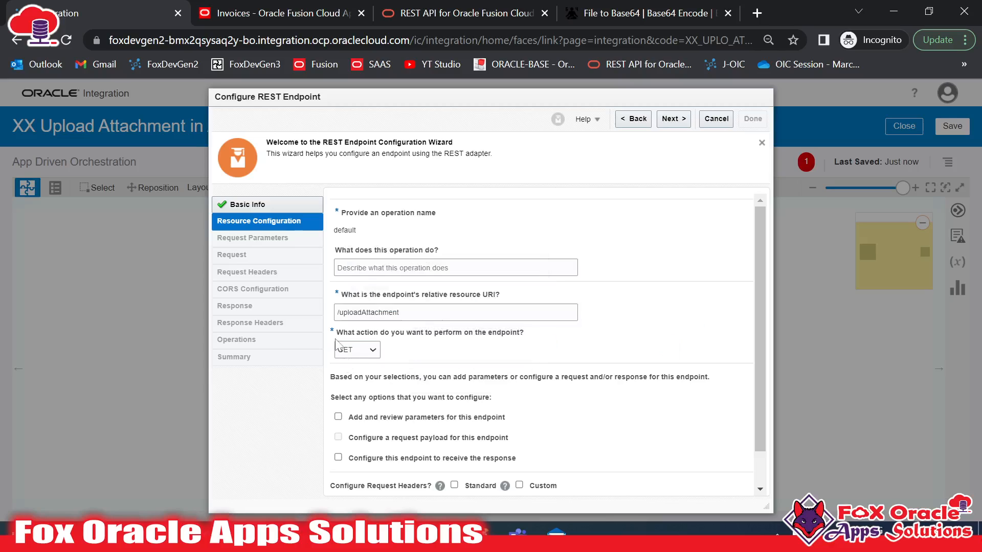
Step: Set the endpoint's action to POST and enable configuring a request payload for it
{"action": "left_click", "coordinate": [358, 350]}
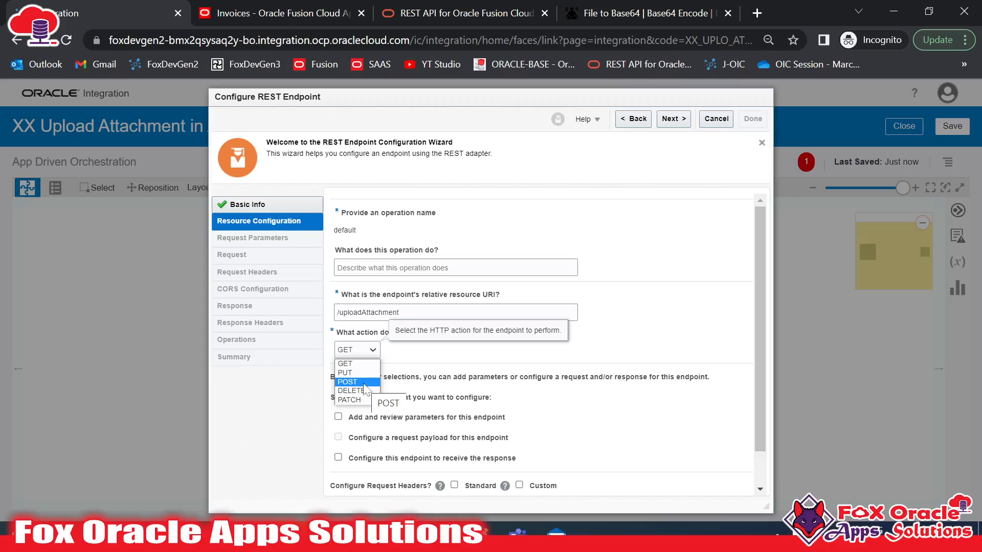
{"action": "left_click", "coordinate": [361, 383]}
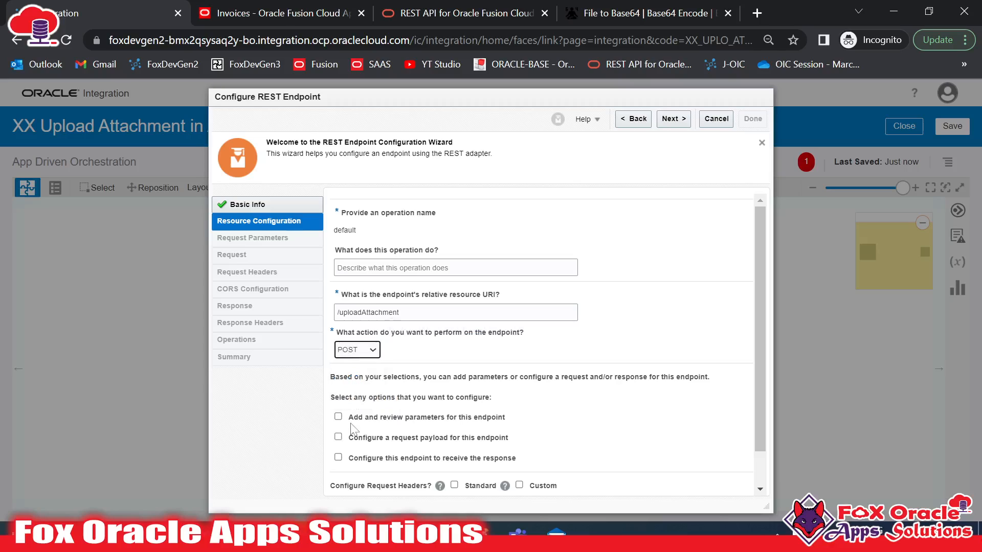
{"action": "left_click", "coordinate": [339, 438]}
{"action": "scroll", "coordinate": [474, 443], "scroll_direction": "down", "scroll_amount": 1}
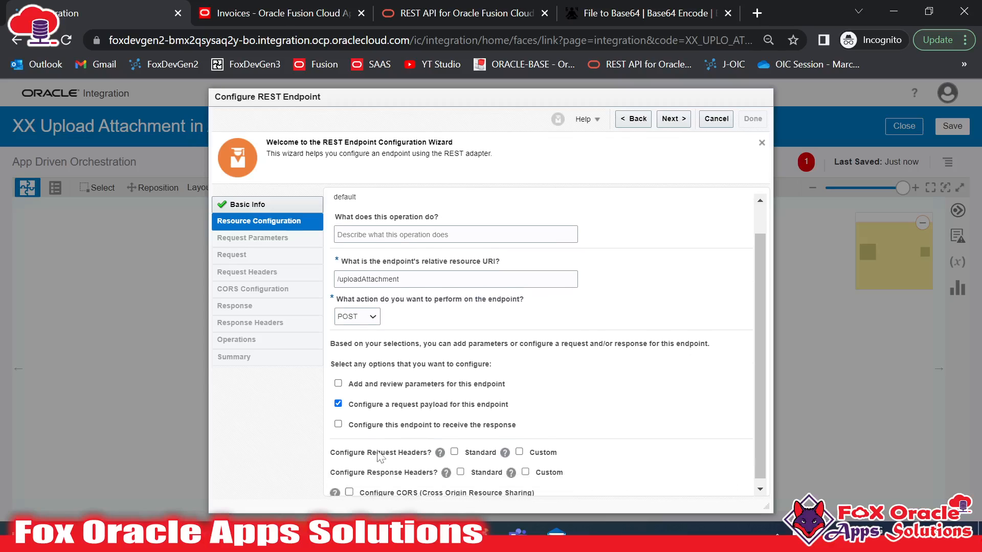
Step: Configure the endpoint to receive a response, check the sample response payload in Notepad++, and continue to the request payload settings
{"action": "left_click", "coordinate": [338, 418]}
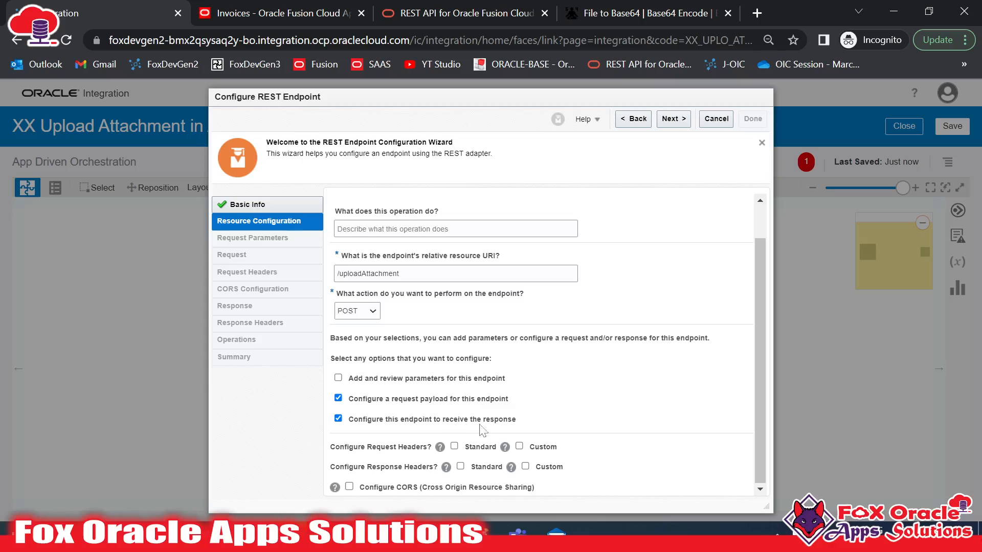
{"action": "key", "text": "alt+Tab"}
{"action": "scroll", "coordinate": [489, 424], "scroll_direction": "down", "scroll_amount": 3}
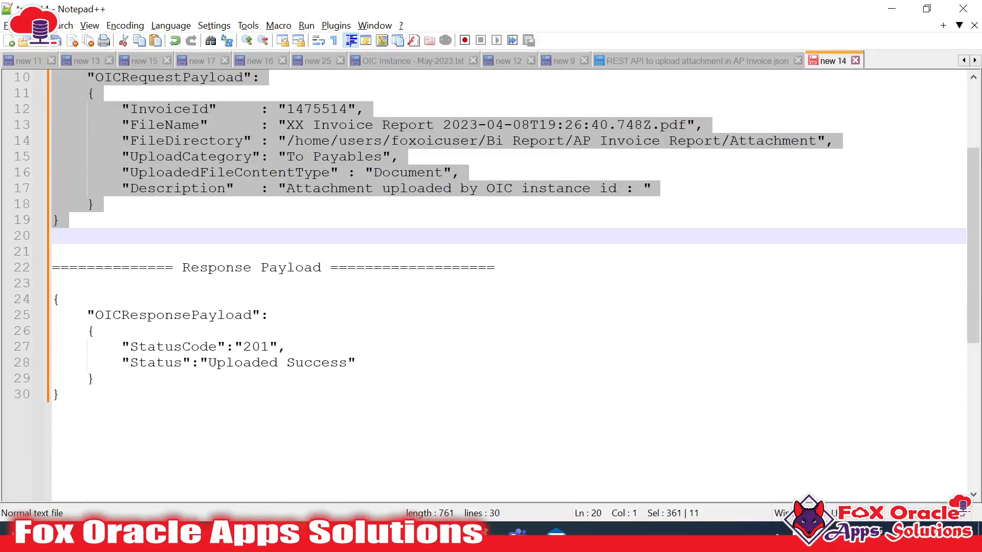
{"action": "left_click", "coordinate": [60, 394]}
{"action": "left_click_drag", "start_coordinate": [61, 395], "coordinate": [110, 367]}
{"action": "left_click", "coordinate": [121, 360]}
{"action": "left_click", "coordinate": [110, 378]}
{"action": "key", "text": "alt+Tab"}
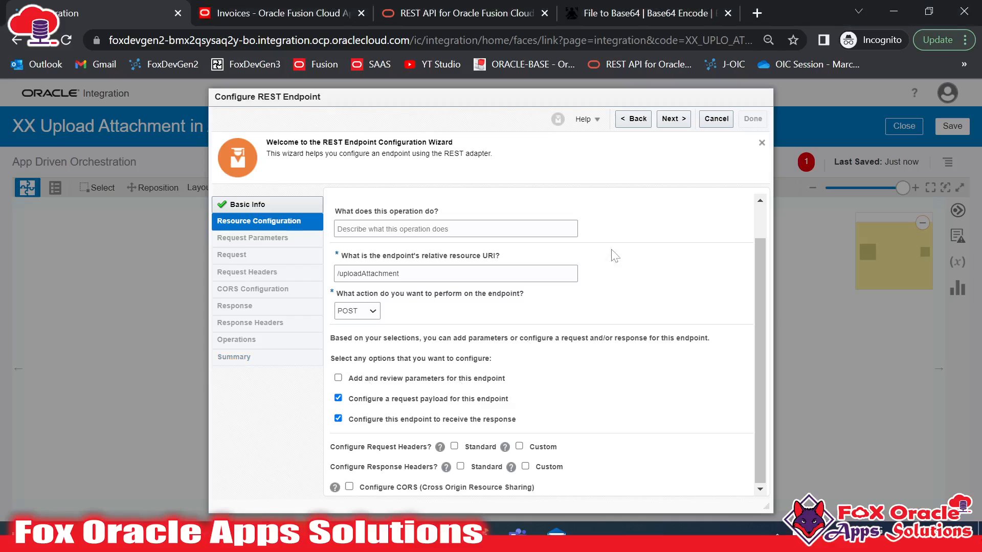
{"action": "left_click", "coordinate": [673, 119]}
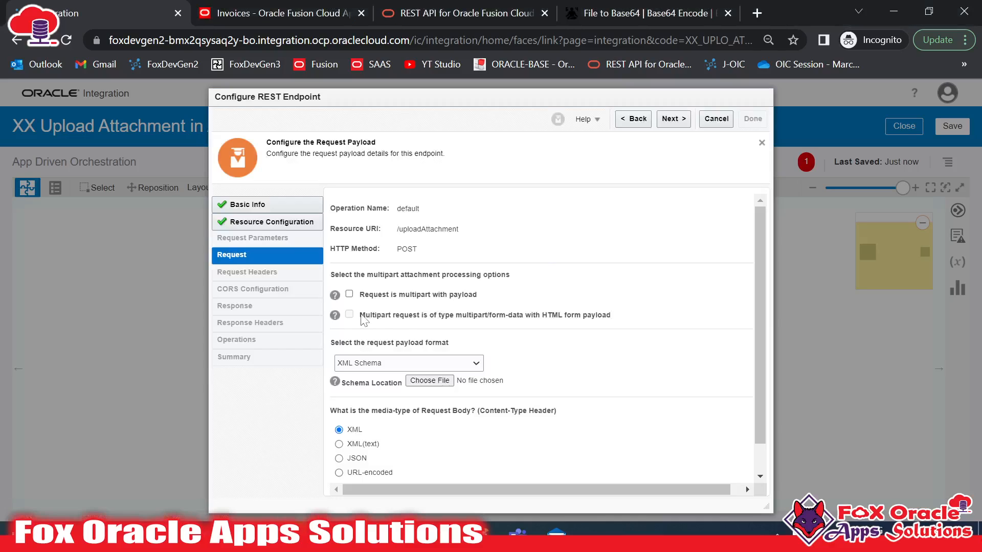
Step: Set the request payload format to JSON Sample
{"action": "left_click", "coordinate": [382, 367]}
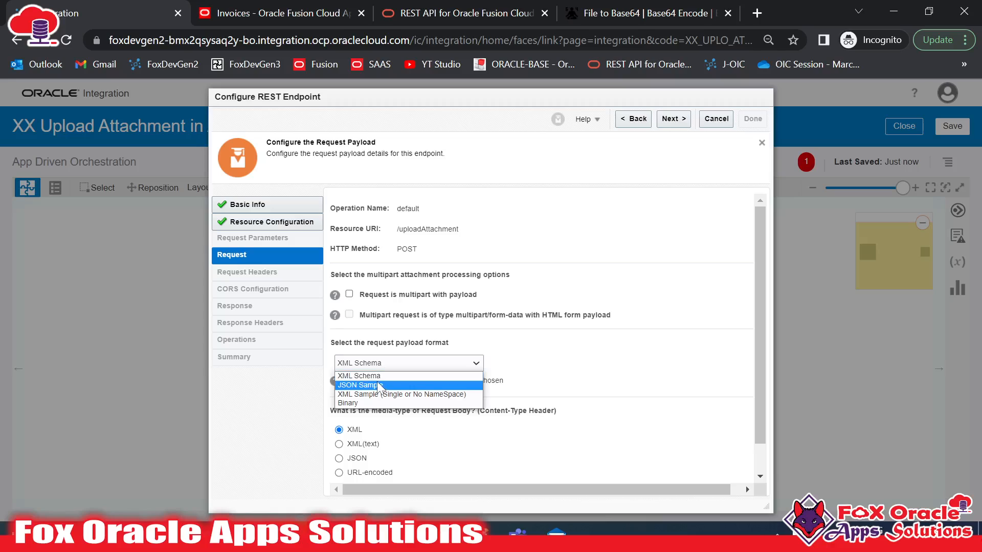
{"action": "left_click", "coordinate": [381, 384]}
{"action": "scroll", "coordinate": [419, 392], "scroll_direction": "down", "scroll_amount": 1}
Step: Switch to Notepad++ and copy the complete OICRequestPayload JSON block, including its outer braces
{"action": "key", "text": "alt+Tab"}
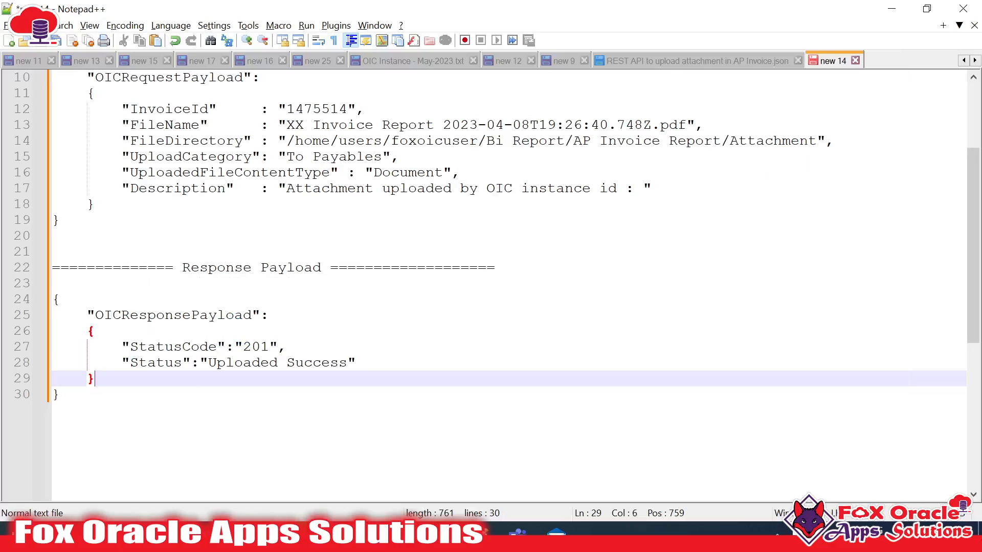
{"action": "scroll", "coordinate": [253, 299], "scroll_direction": "up", "scroll_amount": 1}
{"action": "left_click", "coordinate": [62, 268]}
{"action": "left_click_drag", "start_coordinate": [63, 268], "coordinate": [53, 110]}
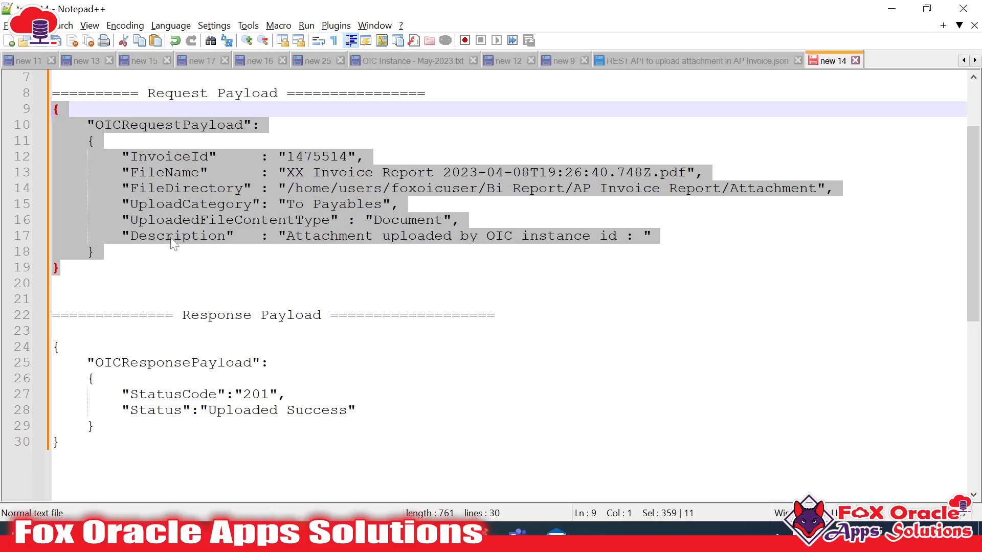
{"action": "key", "text": "alt+Tab"}
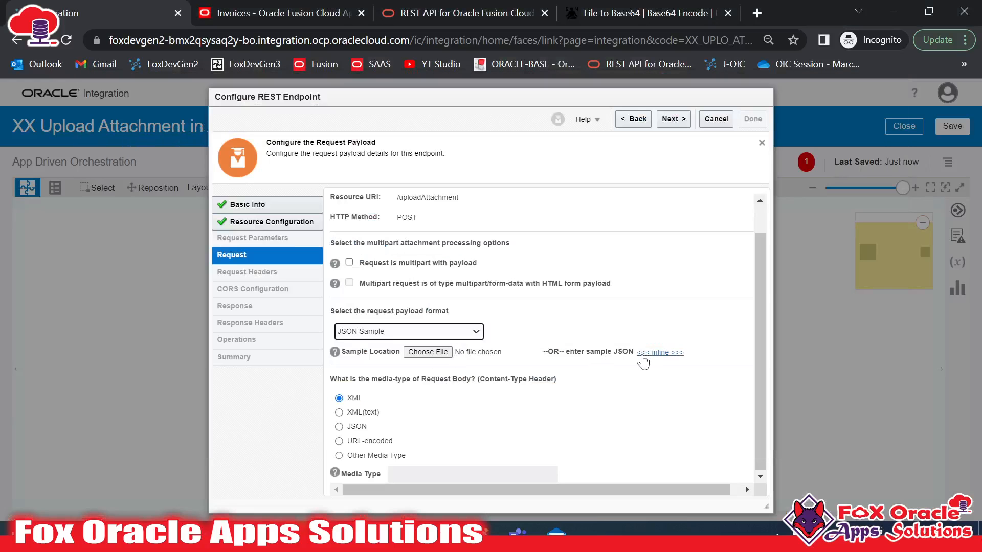
Step: Supply the copied request JSON as the inline sample and continue to the response payload settings
{"action": "left_click", "coordinate": [660, 364]}
{"action": "key", "text": "ctrl+v"}
{"action": "left_click", "coordinate": [379, 478]}
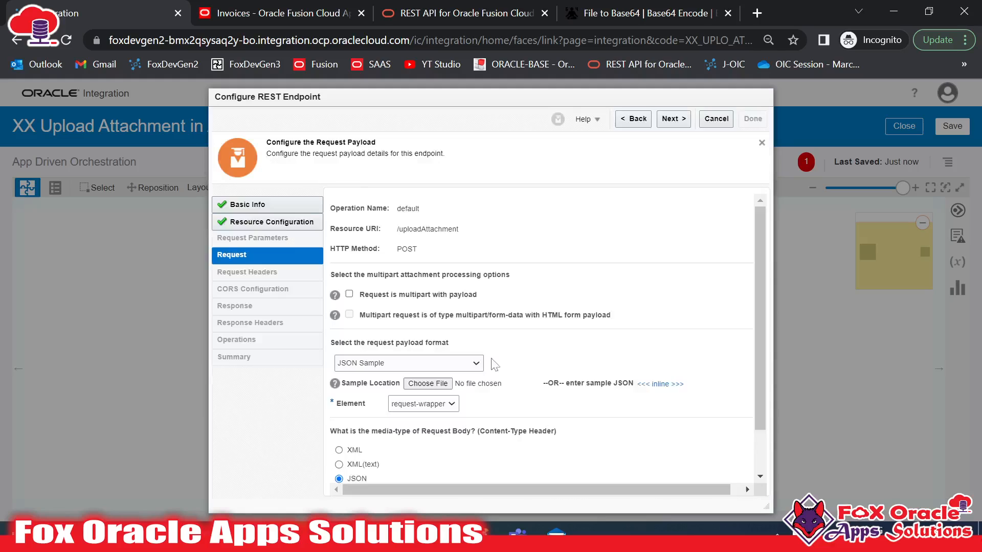
{"action": "scroll", "coordinate": [595, 269], "scroll_direction": "down", "scroll_amount": 1}
{"action": "left_click", "coordinate": [673, 119]}
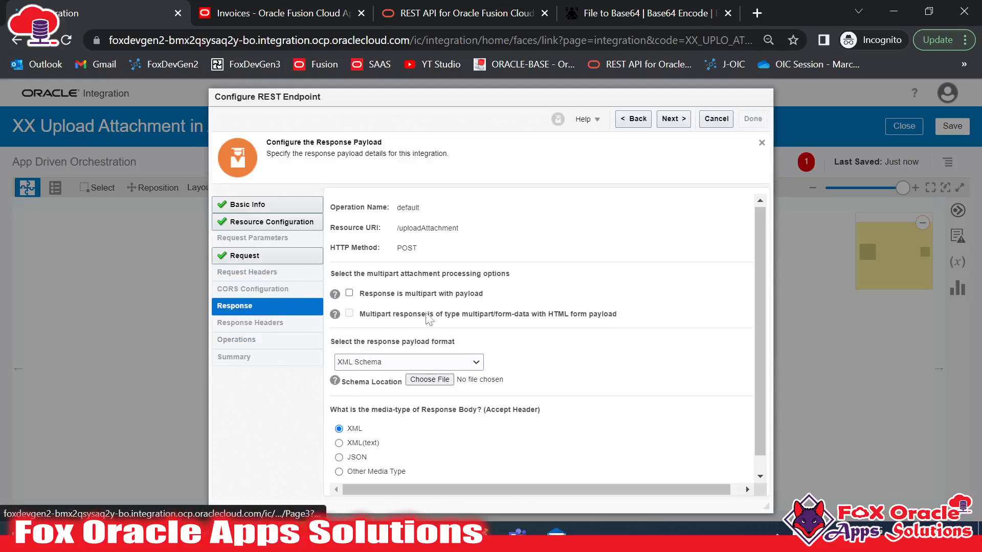
Step: Set the response payload format to JSON Sample
{"action": "scroll", "coordinate": [421, 376], "scroll_direction": "down", "scroll_amount": 1}
{"action": "left_click", "coordinate": [419, 347]}
{"action": "left_click", "coordinate": [389, 368]}
Step: Copy the complete OICResponsePayload JSON block from the Notepad++ notes and return to the endpoint configuration
{"action": "key", "text": "alt+Tab"}
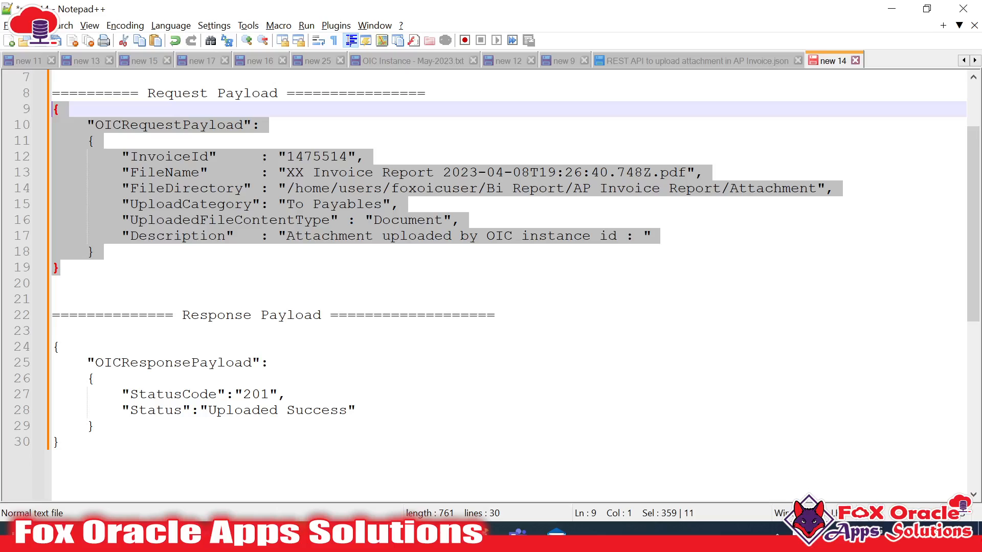
{"action": "left_click_drag", "start_coordinate": [62, 442], "coordinate": [52, 347]}
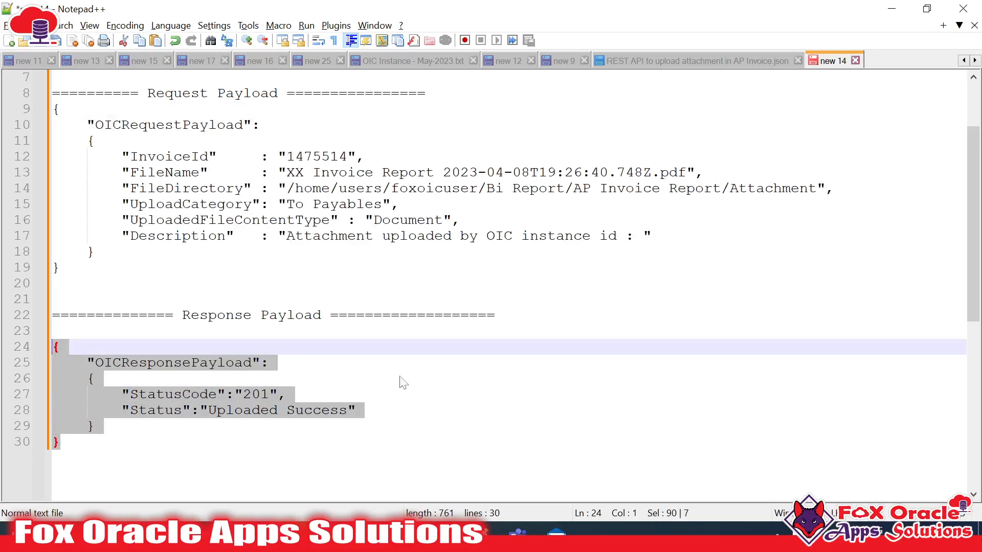
{"action": "key", "text": "alt+Tab"}
Step: Supply the copied response JSON as the inline sample and finish the startREST endpoint configuration
{"action": "left_click", "coordinate": [660, 384]}
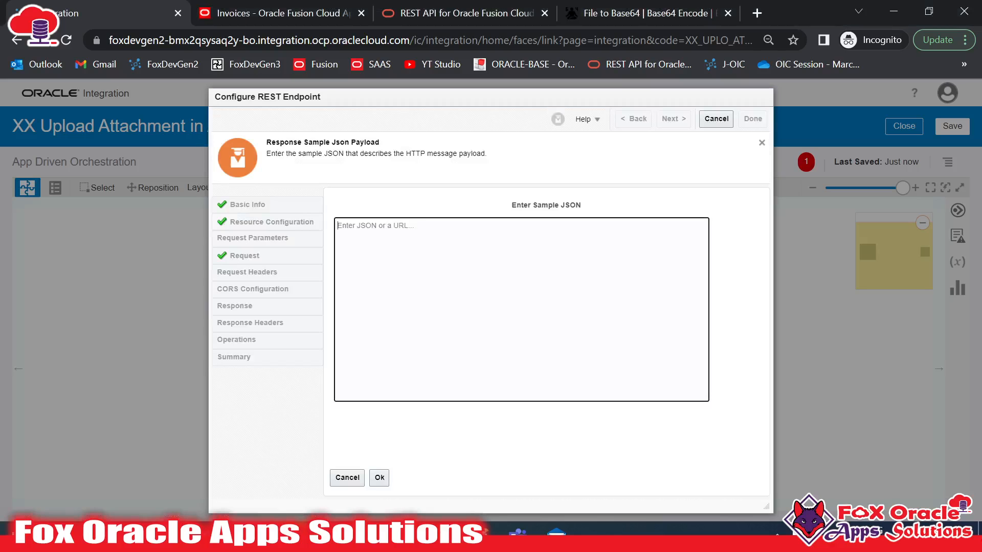
{"action": "type", "text": "{\"XX_ResponsePayload\" : { \"ReturnCode\" : \"200\", \"Status\" : \"Completed Successfully\" } }"}
{"action": "left_click", "coordinate": [377, 476]}
{"action": "left_click", "coordinate": [674, 118]}
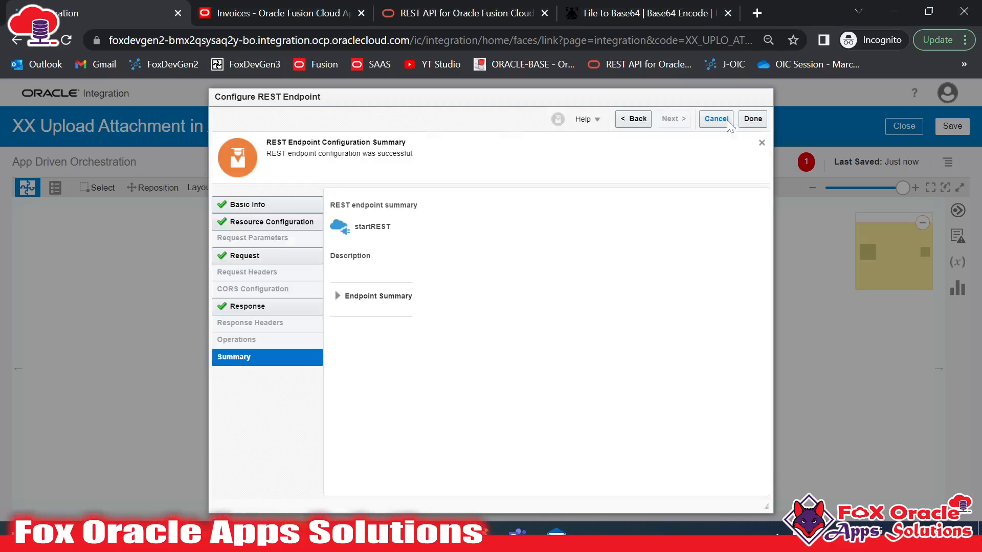
{"action": "left_click", "coordinate": [749, 118]}
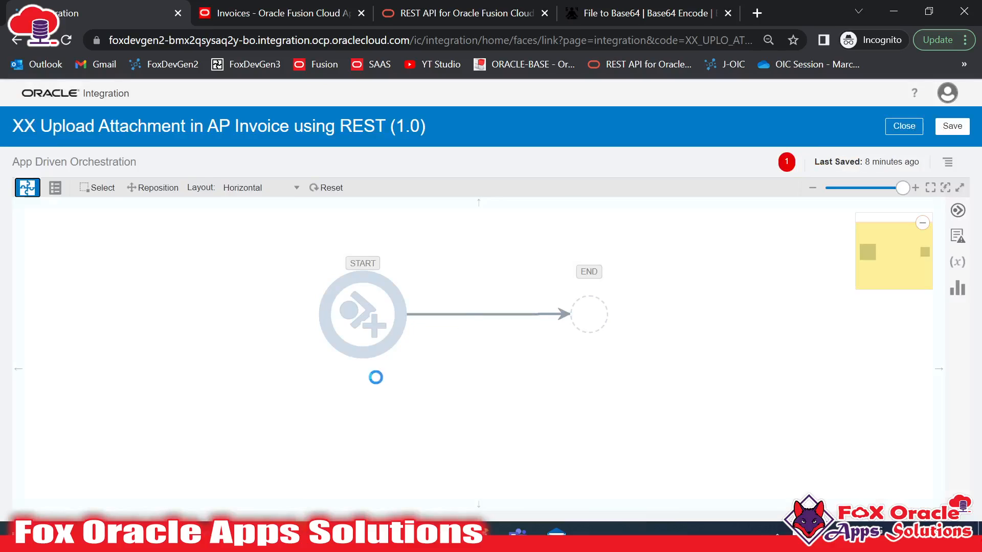
Step: Spread the flow elements apart on the canvas, leaving a wide gap between the startREST trigger and Map to startREST
{"action": "left_click", "coordinate": [330, 356]}
{"action": "left_click_drag", "start_coordinate": [329, 357], "coordinate": [237, 342]}
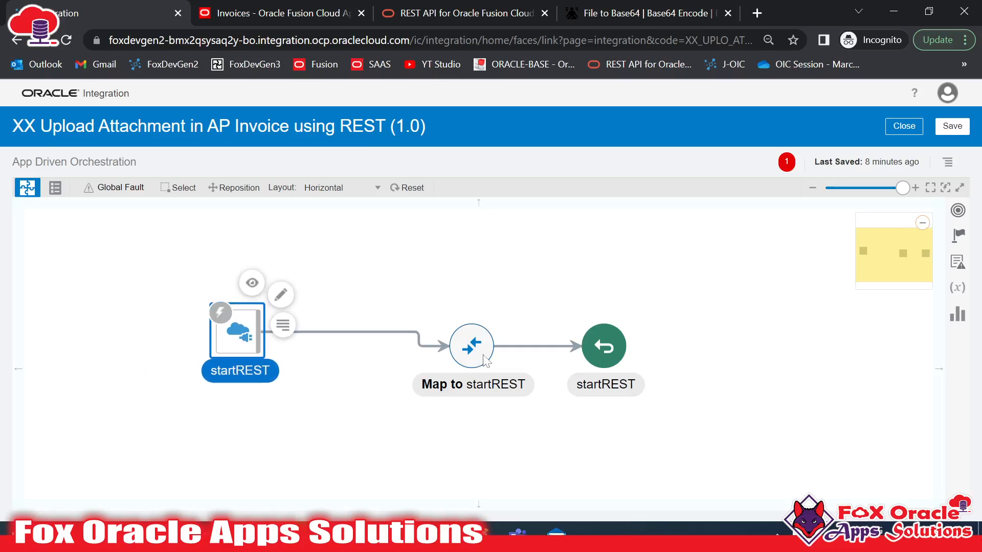
{"action": "left_click", "coordinate": [472, 348]}
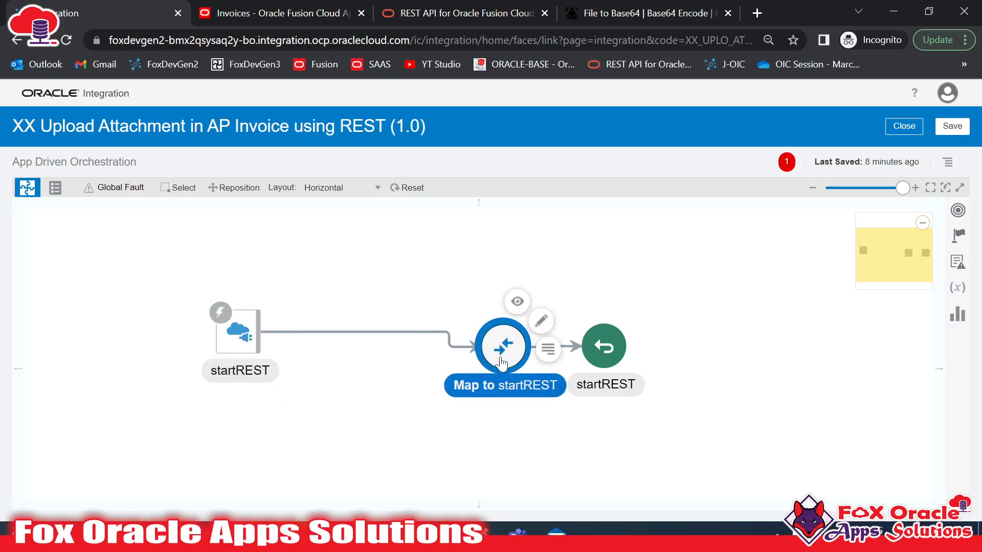
{"action": "left_click_drag", "start_coordinate": [501, 361], "coordinate": [508, 360]}
{"action": "left_click_drag", "start_coordinate": [509, 429], "coordinate": [598, 430]}
{"action": "left_click_drag", "start_coordinate": [336, 353], "coordinate": [283, 368]}
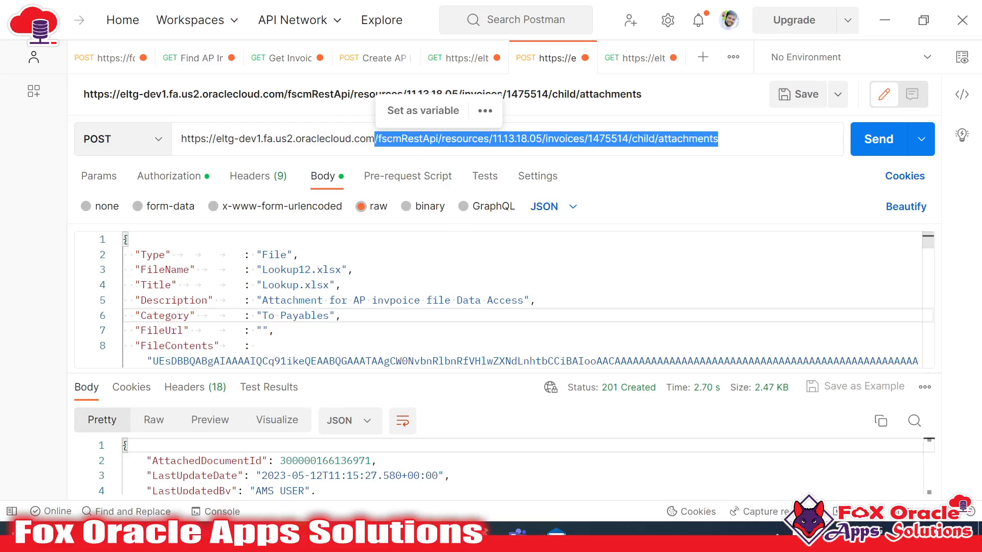
Step: Review the invoice attachments request URL in Postman and the invoice report PDF in WinSCP's Attachment folder
{"action": "left_click_drag", "start_coordinate": [718, 138], "coordinate": [156, 146]}
{"action": "key", "text": "alt+Tab"}
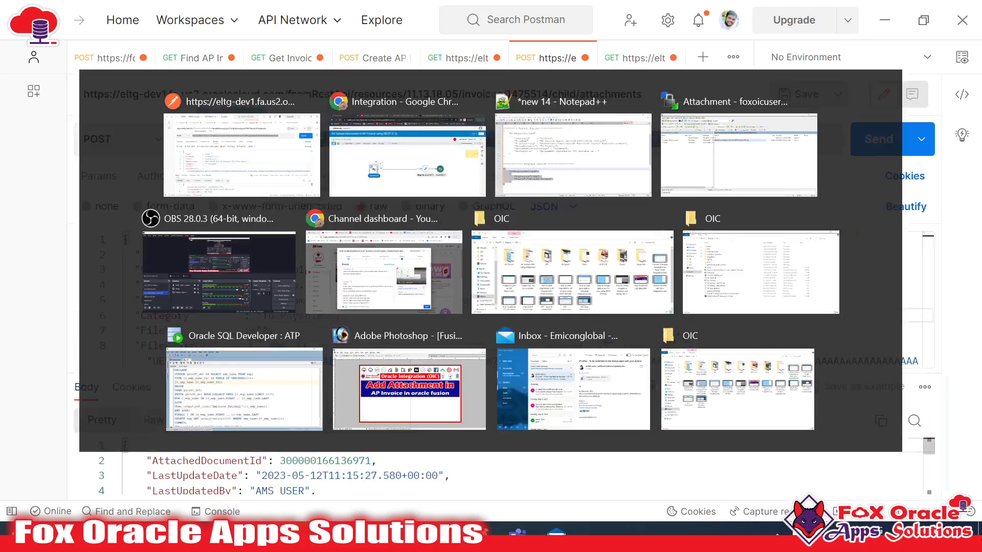
{"action": "key", "text": "alt+Tab"}
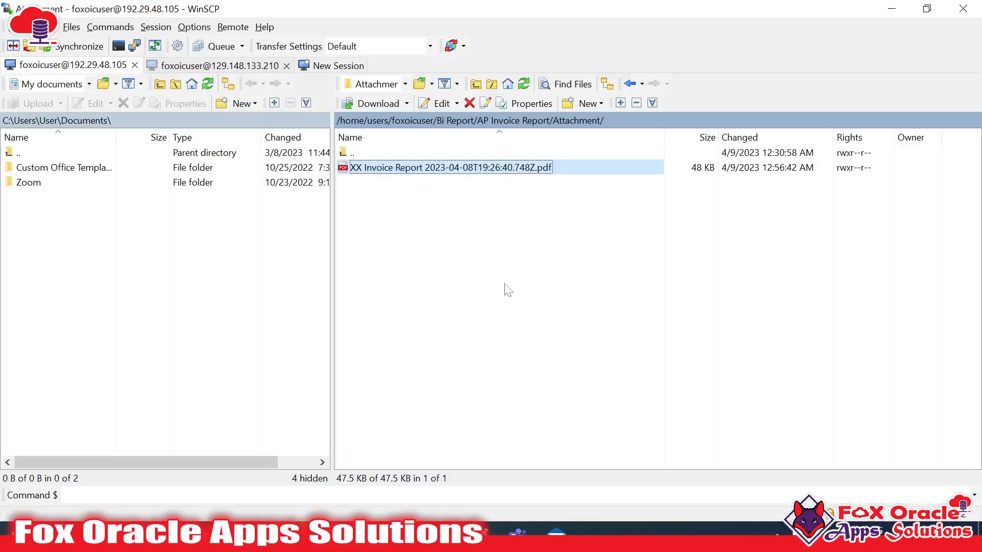
{"action": "left_click", "coordinate": [427, 228]}
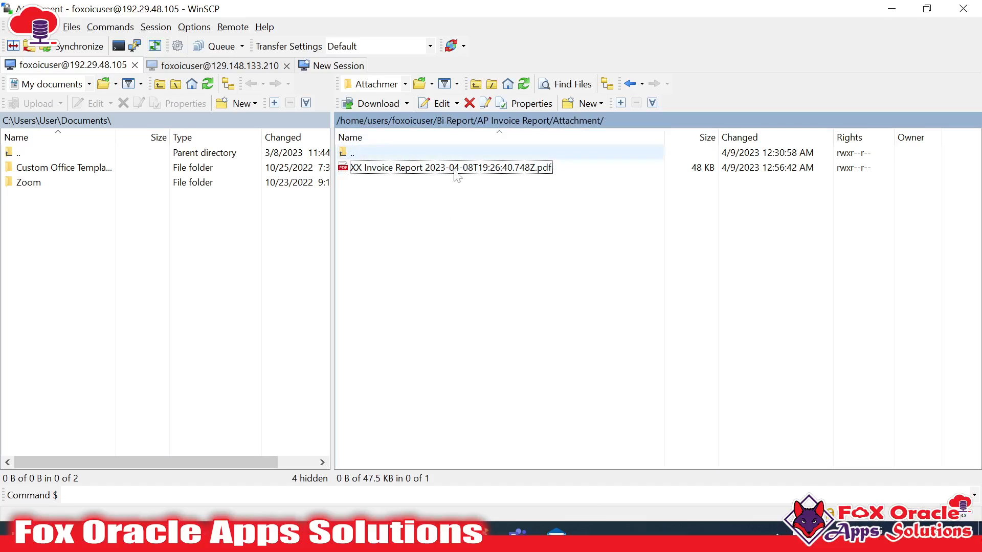
{"action": "key", "text": "alt+Tab"}
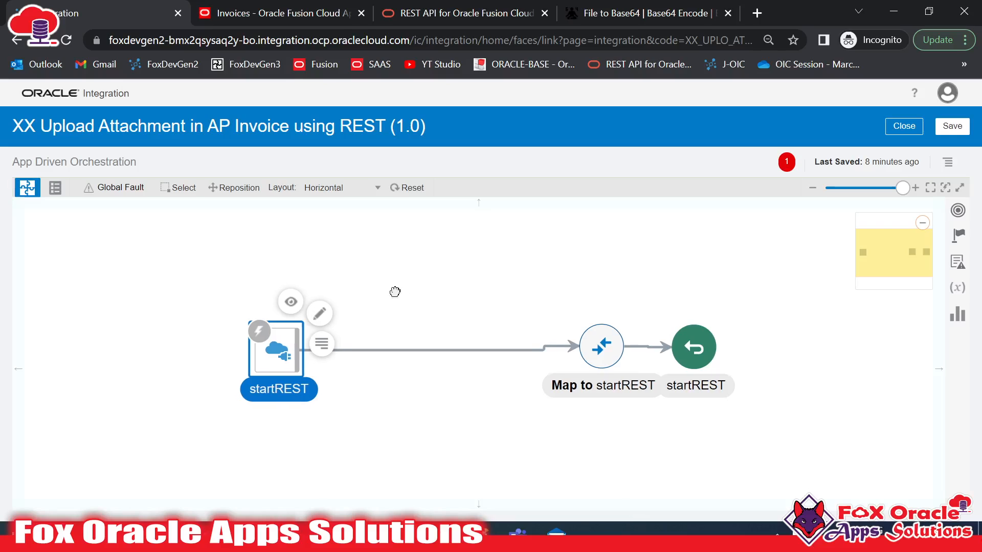
Step: Add the FTP connection as an invoke between the startREST trigger and Map to startREST
{"action": "left_click", "coordinate": [957, 237]}
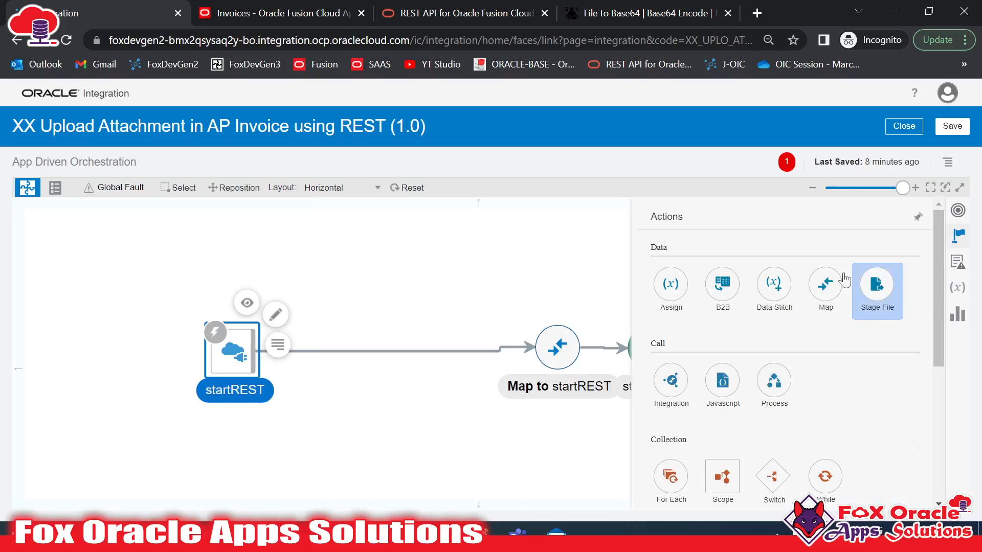
{"action": "left_click", "coordinate": [962, 214]}
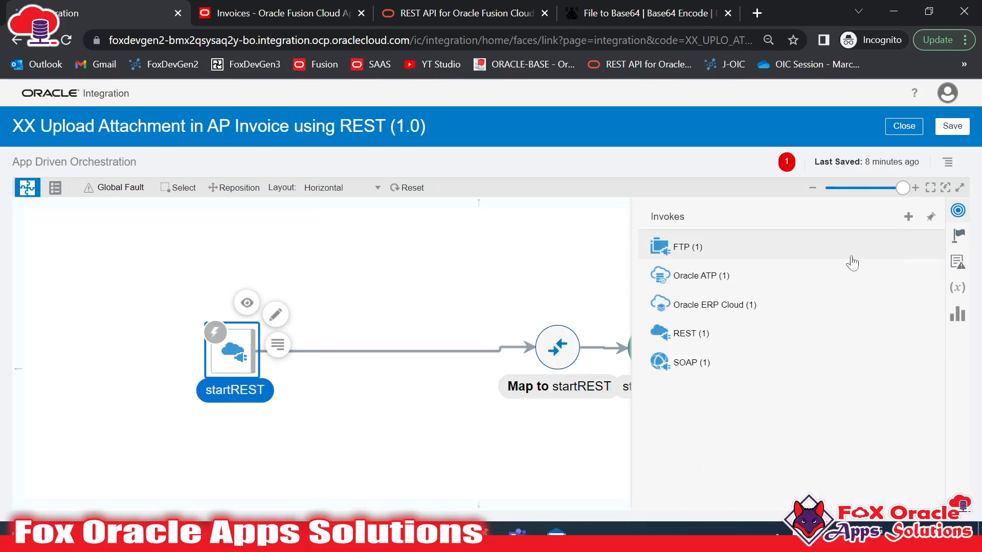
{"action": "left_click", "coordinate": [704, 255]}
{"action": "left_click_drag", "start_coordinate": [716, 278], "coordinate": [392, 343]}
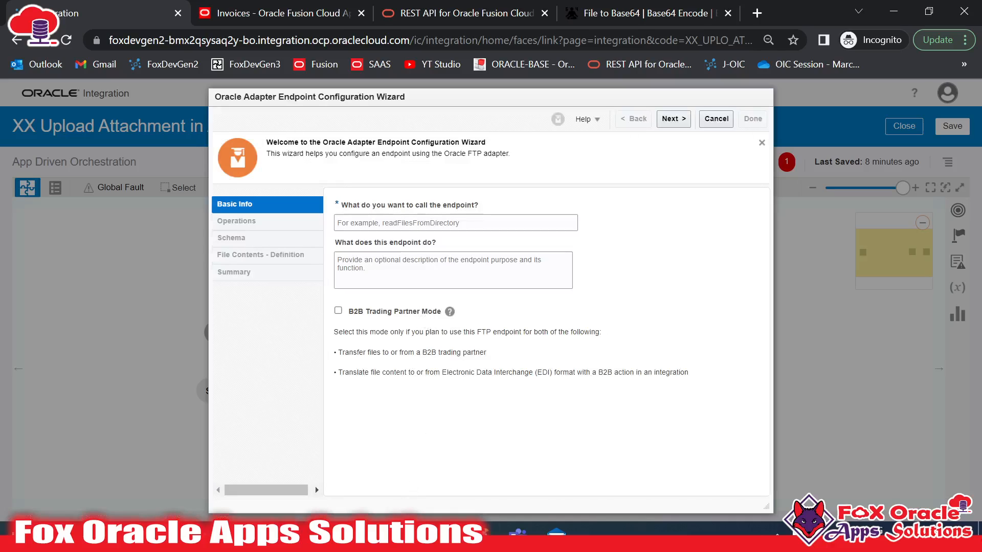
Step: Check the PDF in WinSCP against the FileName and FileDirectory values of the request payload in Notepad++
{"action": "key", "text": "alt+Tab"}
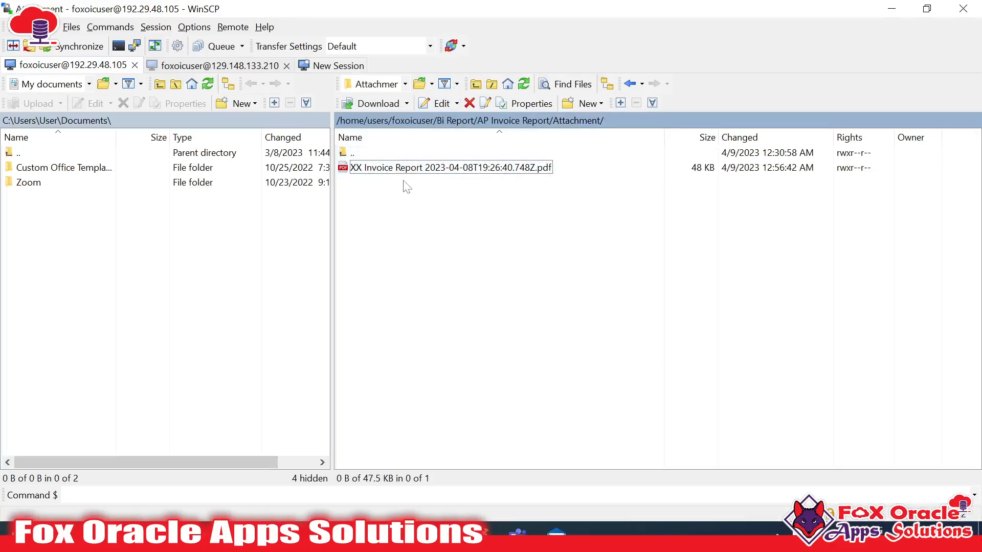
{"action": "key", "text": "alt+Tab"}
{"action": "left_click", "coordinate": [225, 537]}
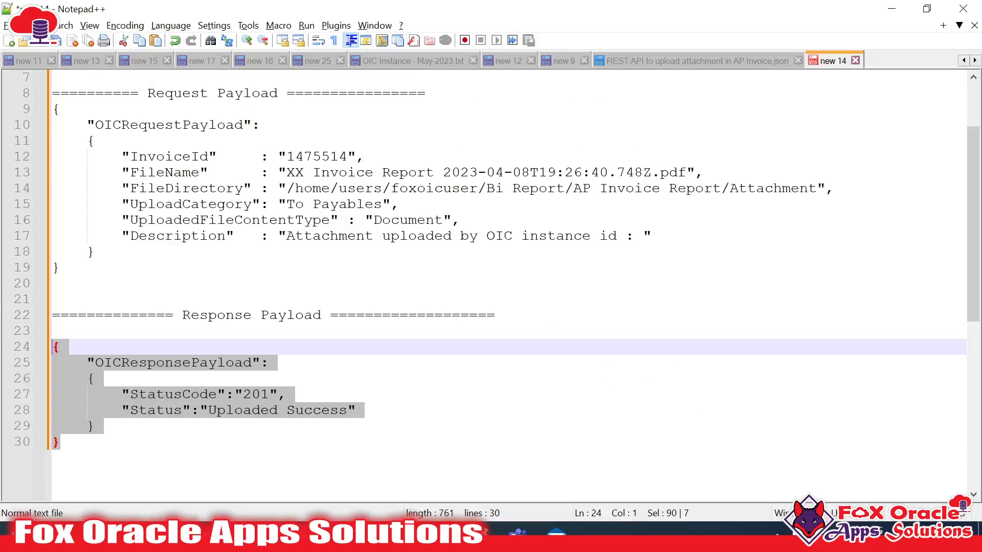
{"action": "scroll", "coordinate": [147, 267], "scroll_direction": "up", "scroll_amount": 2}
{"action": "left_click", "coordinate": [148, 268]}
{"action": "left_click_drag", "start_coordinate": [286, 267], "coordinate": [365, 267]}
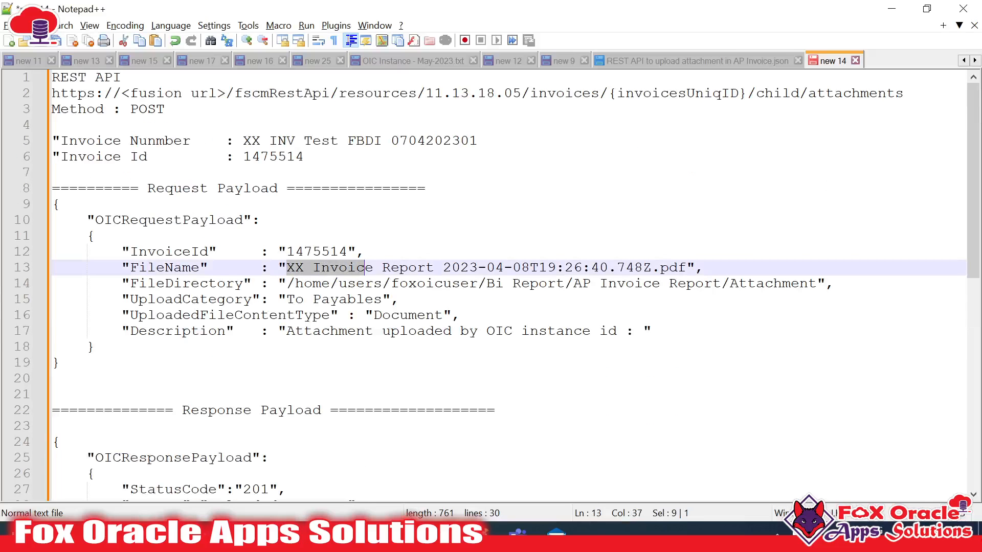
{"action": "left_click", "coordinate": [286, 283]}
{"action": "key", "text": "alt+Tab"}
Step: Name the FTP endpoint readFTP in its basic information
{"action": "left_click", "coordinate": [452, 223]}
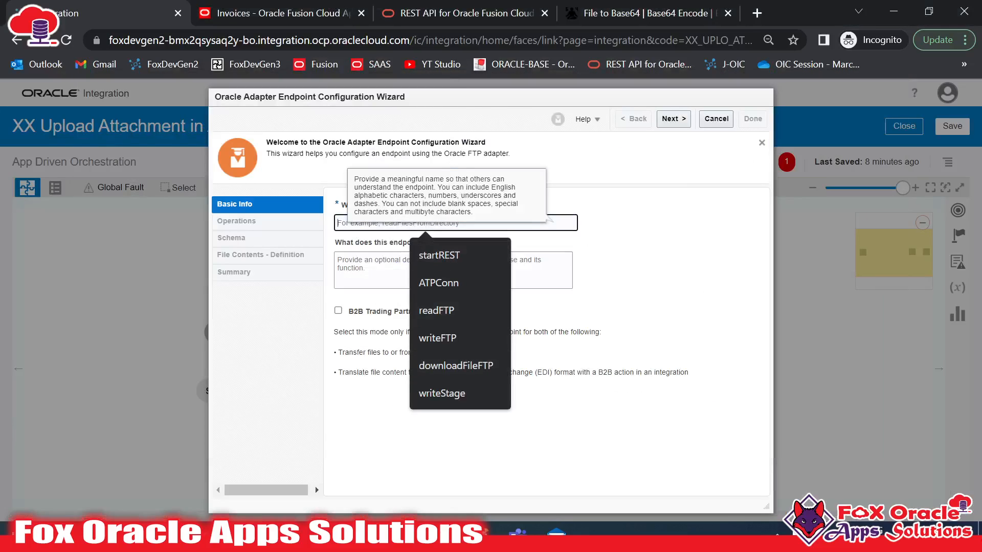
{"action": "left_click", "coordinate": [547, 478]}
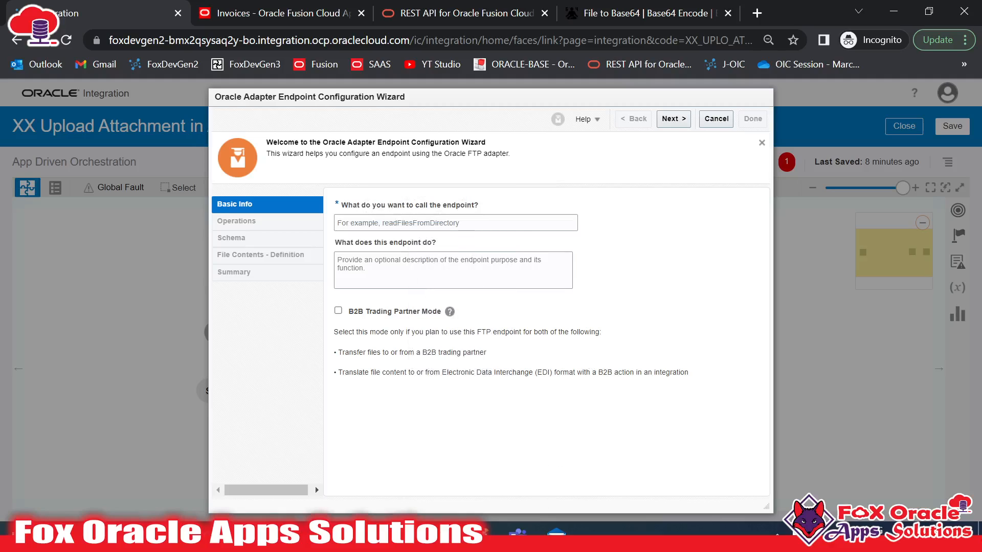
{"action": "left_click", "coordinate": [549, 223]}
{"action": "type", "text": "read"}
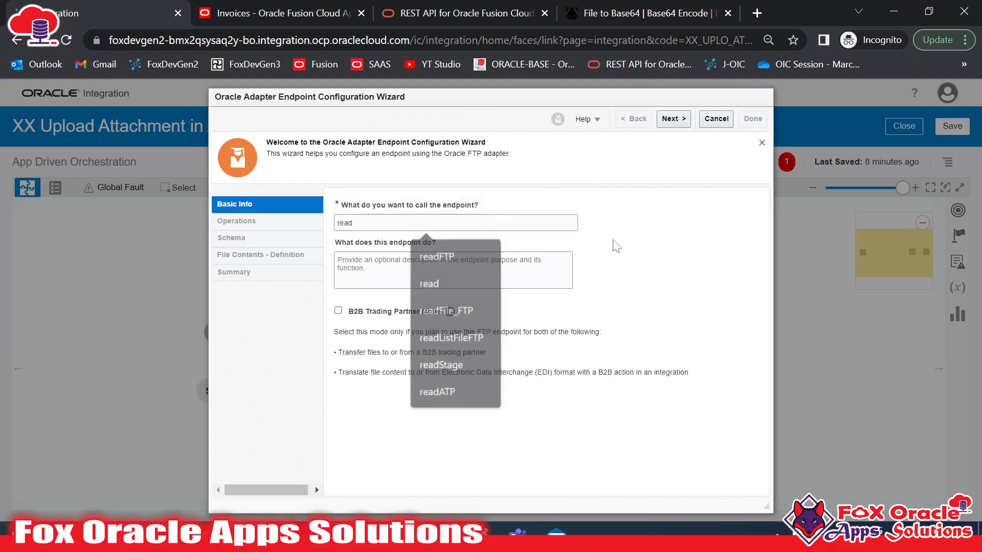
{"action": "type", "text": "FTP"}
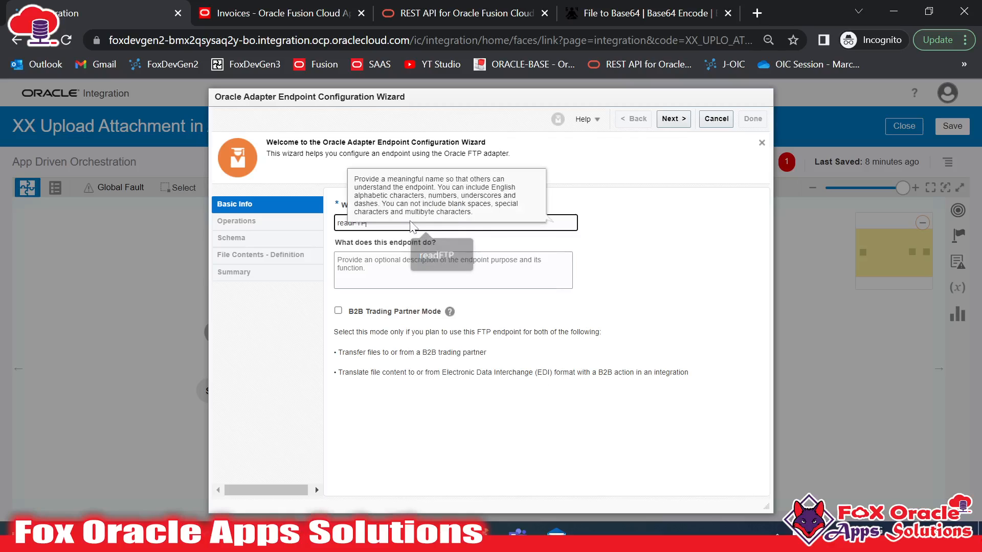
{"action": "left_click", "coordinate": [645, 253]}
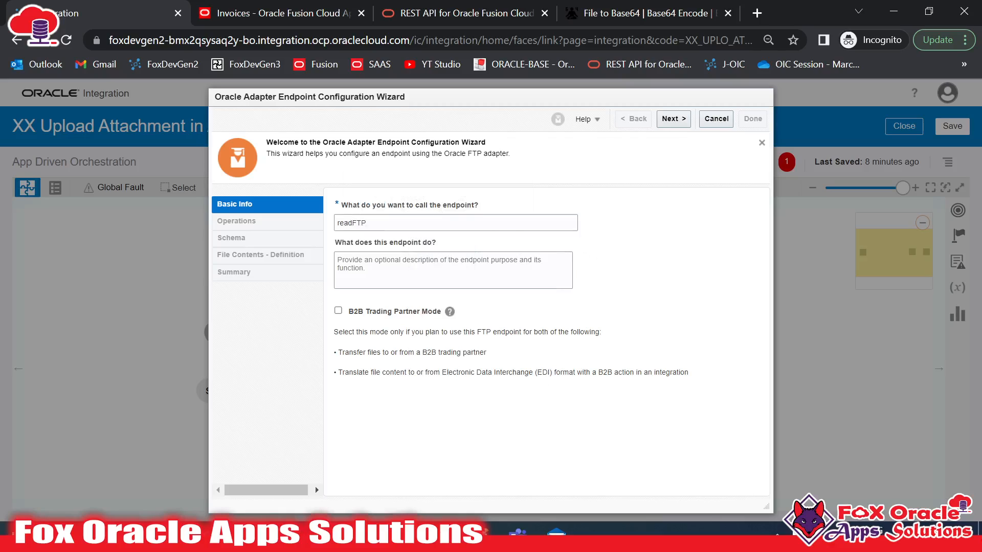
{"action": "left_click_drag", "start_coordinate": [353, 223], "coordinate": [344, 223]}
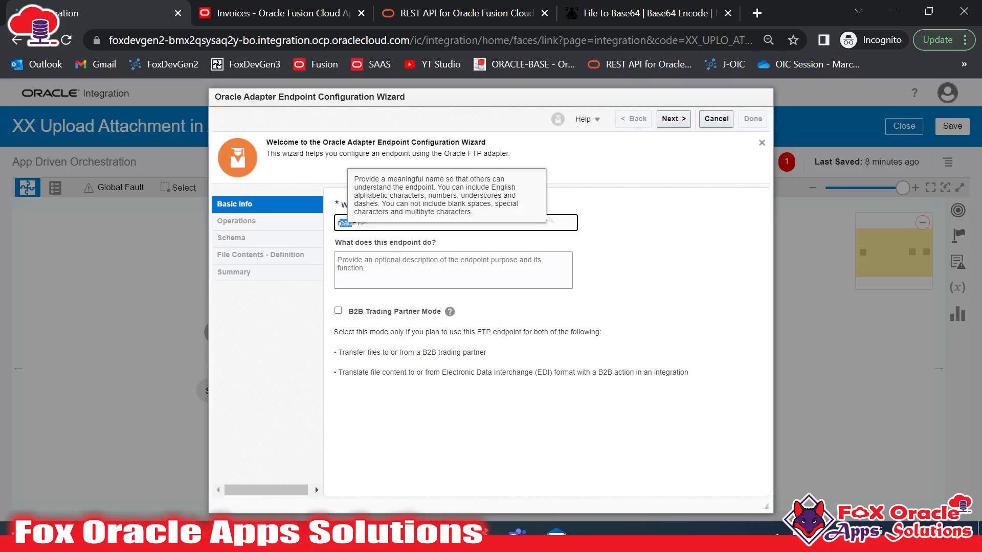
{"action": "left_click", "coordinate": [633, 270]}
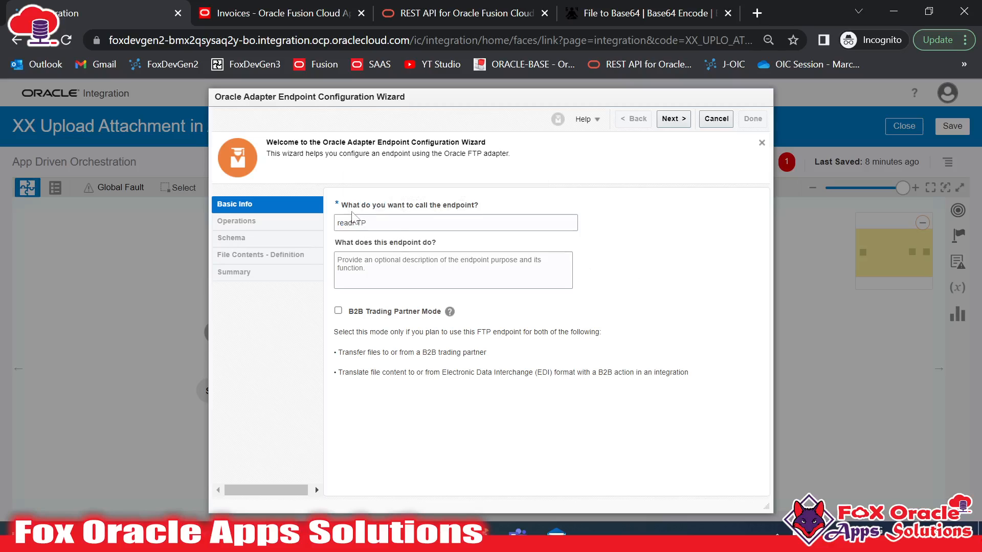
Step: Continue from the readFTP basic information and choose Read a File as the FTP operation with Binary transfer mode
{"action": "left_click", "coordinate": [367, 223]}
{"action": "left_click", "coordinate": [672, 119]}
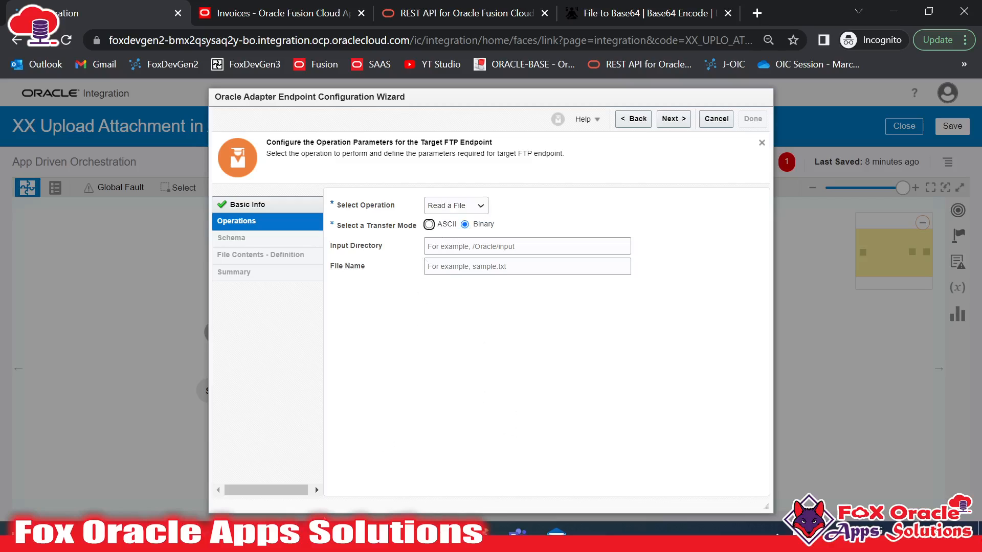
{"action": "left_click", "coordinate": [432, 206]}
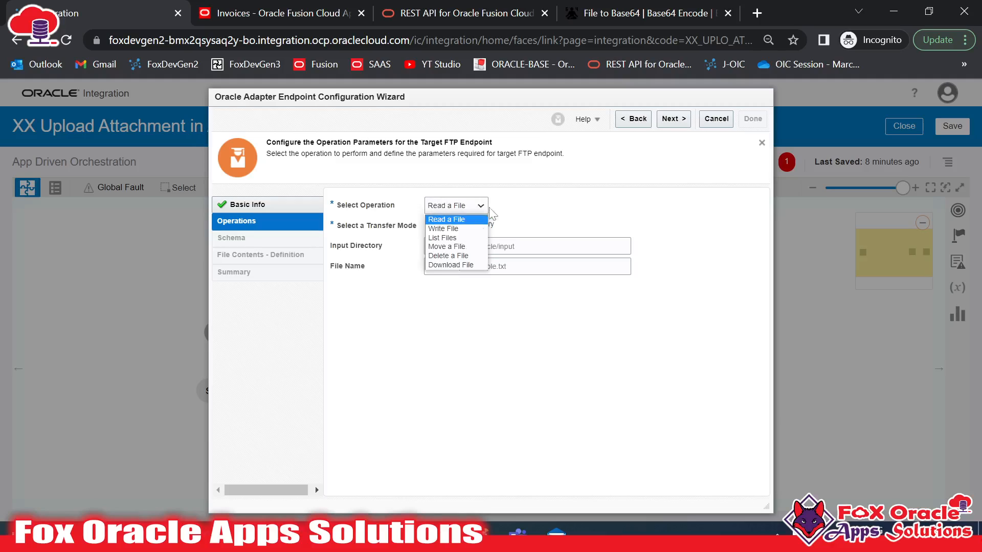
{"action": "left_click", "coordinate": [461, 450]}
{"action": "key", "text": "alt+Tab"}
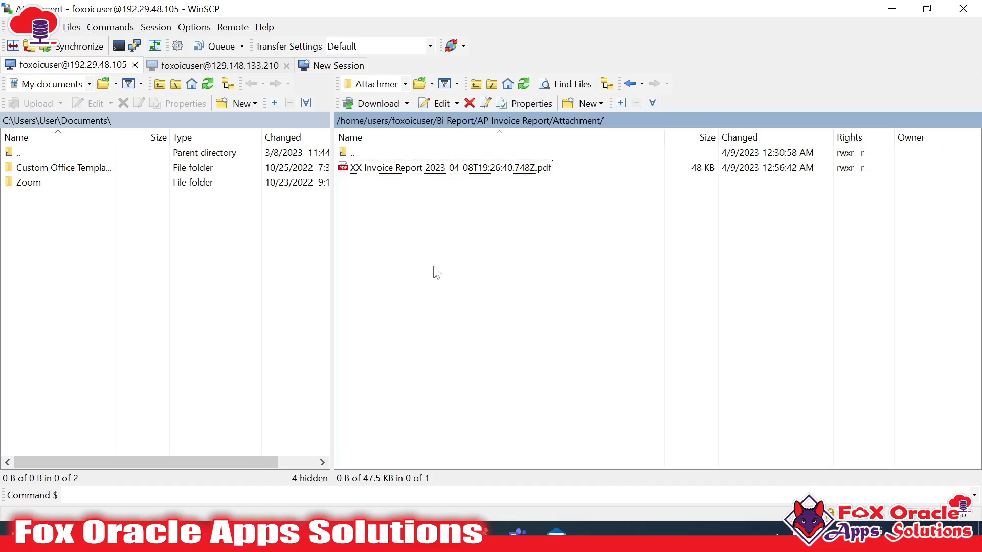
{"action": "key", "text": "alt+Tab"}
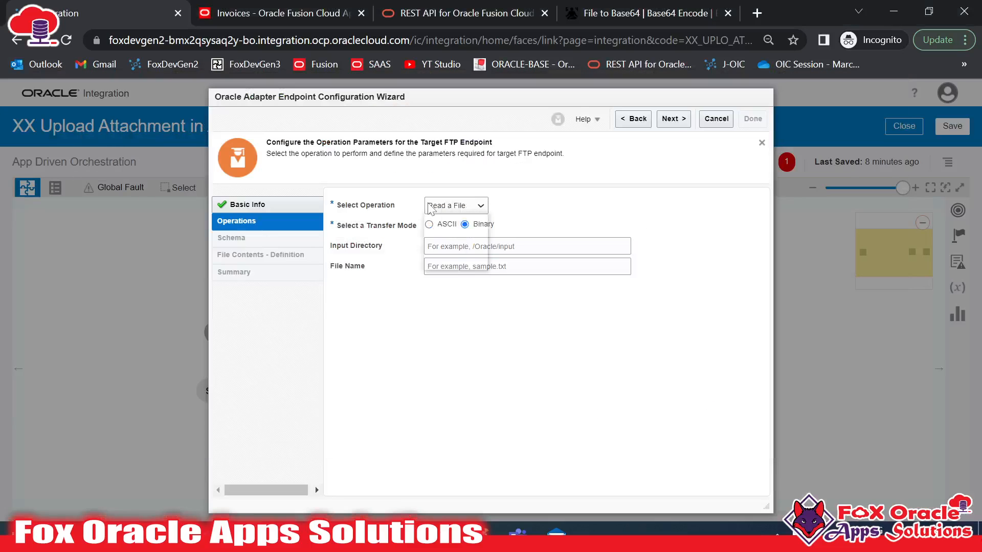
{"action": "left_click", "coordinate": [430, 209]}
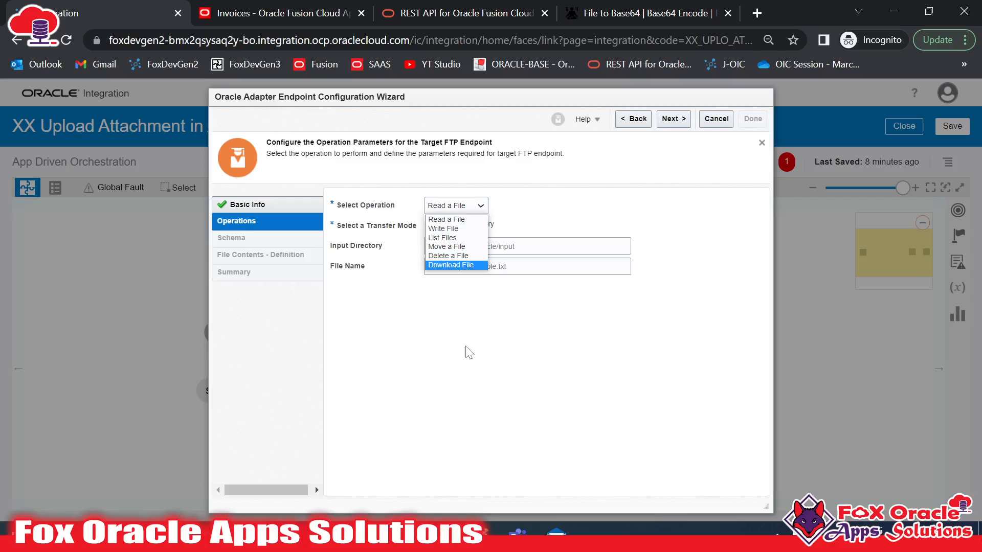
{"action": "left_click", "coordinate": [457, 400]}
{"action": "left_click", "coordinate": [467, 204]}
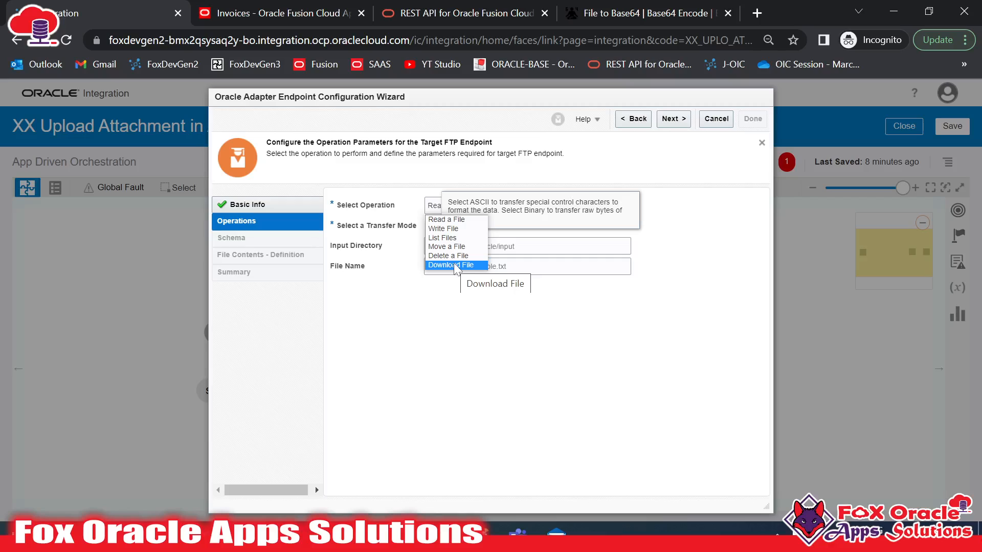
{"action": "left_click", "coordinate": [445, 220]}
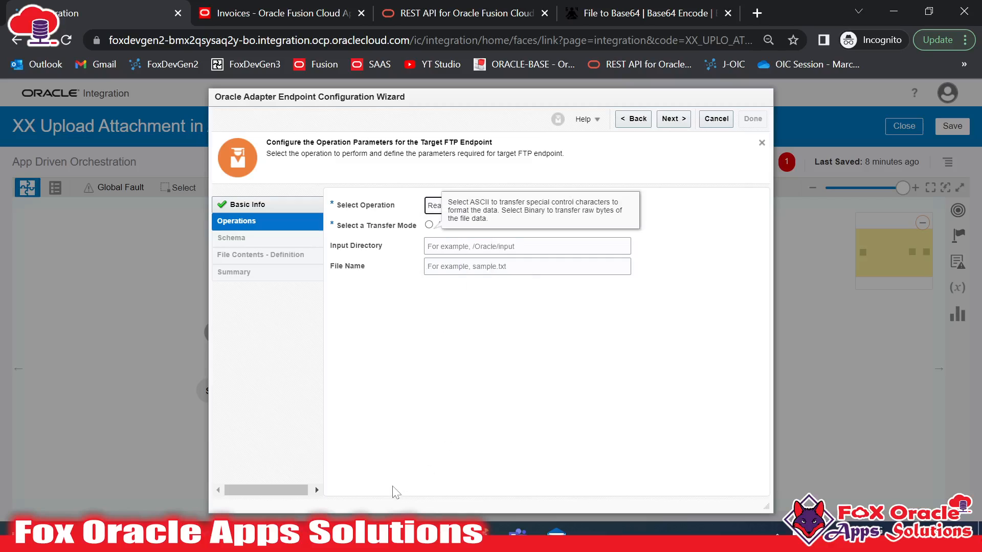
Step: Look at the invoice report PDF in WinSCP's remote Attachment folder, then return to the endpoint wizard
{"action": "left_click", "coordinate": [394, 536]}
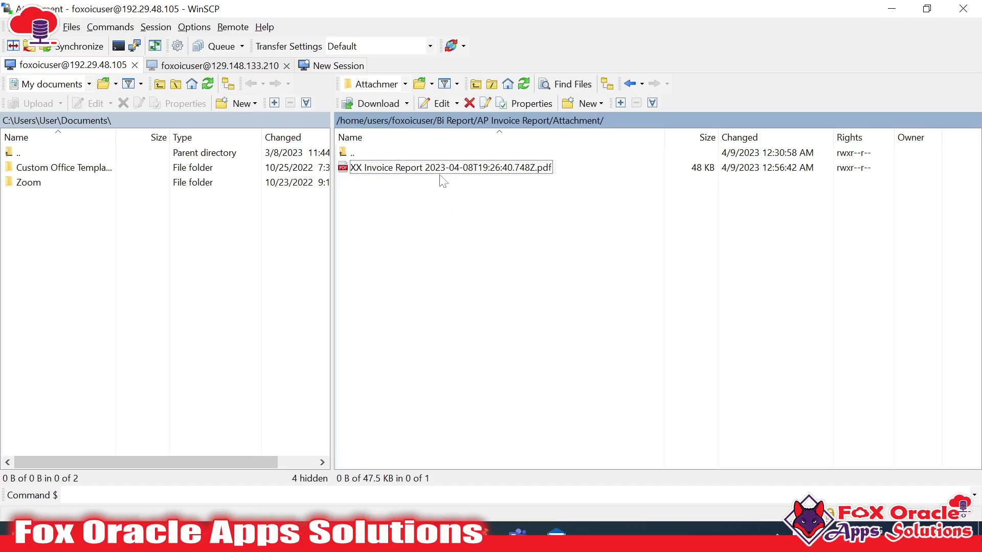
{"action": "left_click", "coordinate": [440, 174]}
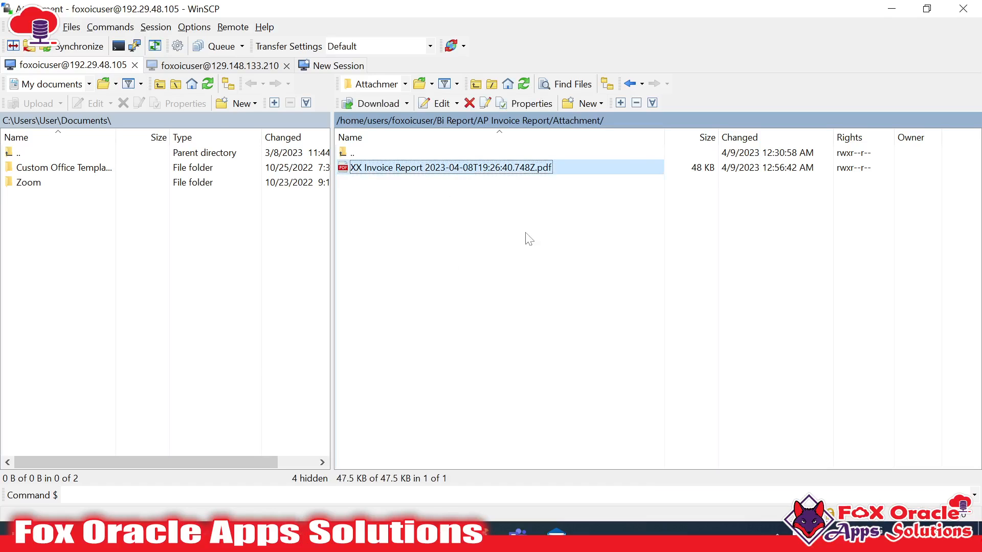
{"action": "key", "text": "alt+Tab"}
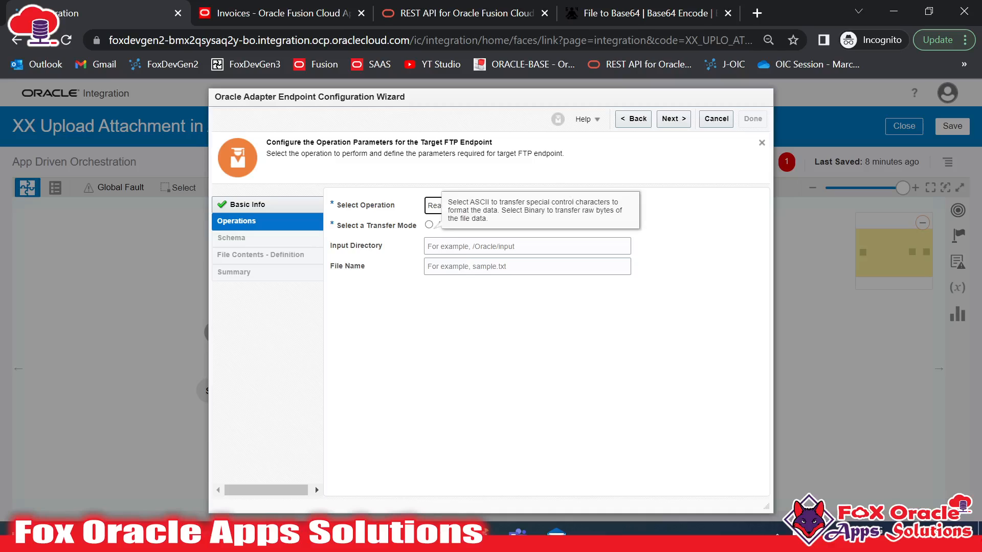
{"action": "key", "text": "alt+Tab"}
{"action": "key", "text": "alt+Tab"}
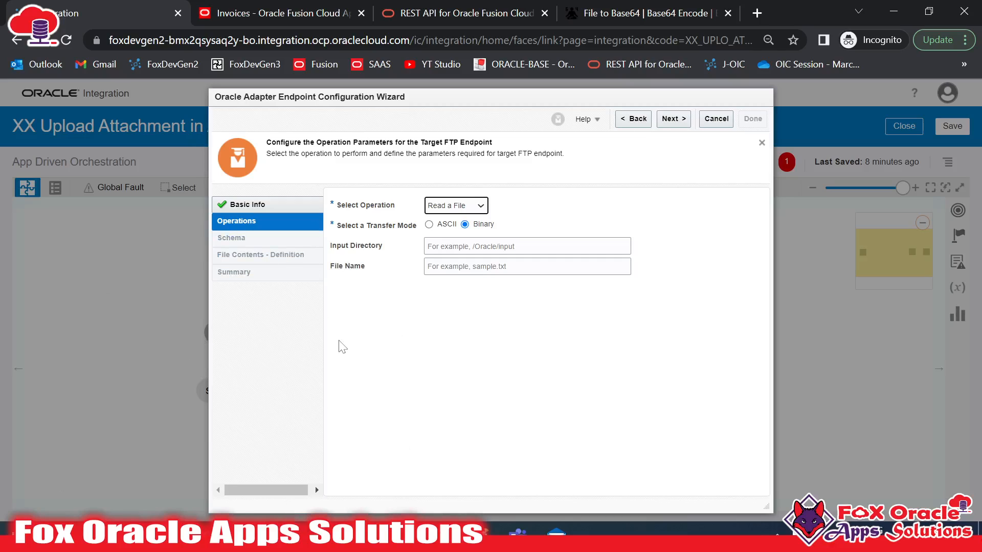
Step: Compare the wizard's Input Directory and File Name fields with the FileDirectory and FileName values of the request payload in Notepad++
{"action": "left_click", "coordinate": [357, 250]}
{"action": "left_click", "coordinate": [378, 247]}
{"action": "left_click", "coordinate": [452, 247]}
{"action": "left_click", "coordinate": [465, 267]}
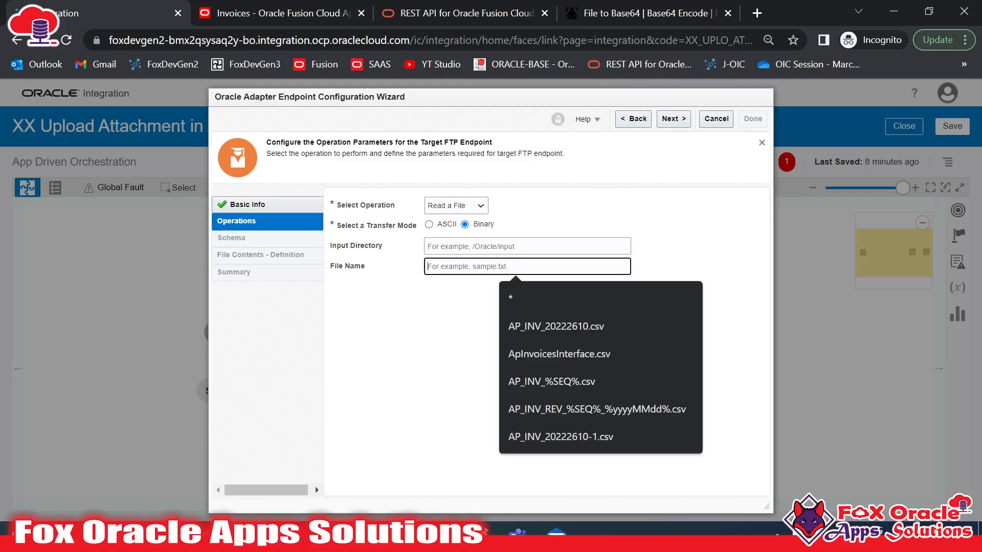
{"action": "left_click", "coordinate": [460, 247]}
{"action": "left_click", "coordinate": [463, 267]}
{"action": "key", "text": "alt+Tab"}
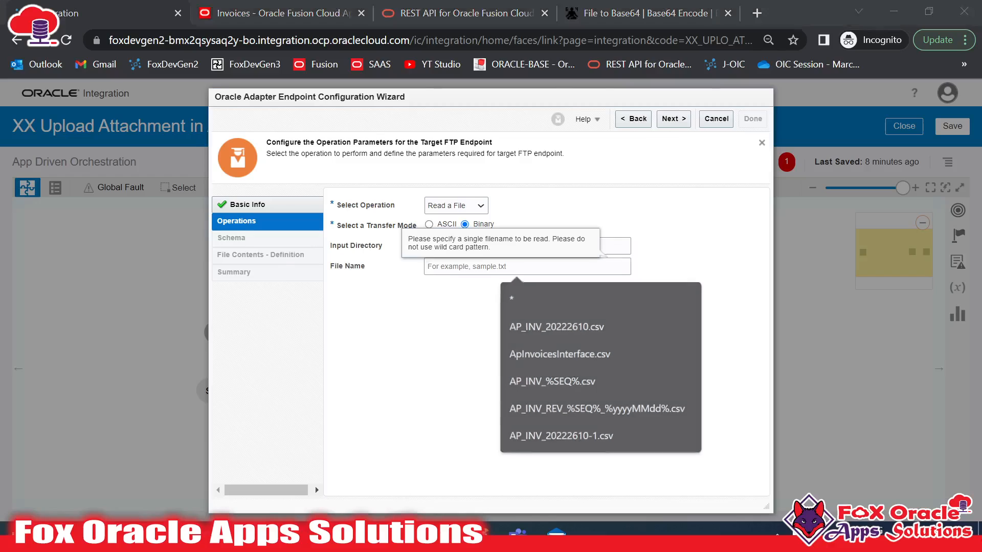
{"action": "left_click", "coordinate": [278, 268]}
{"action": "left_click", "coordinate": [286, 236]}
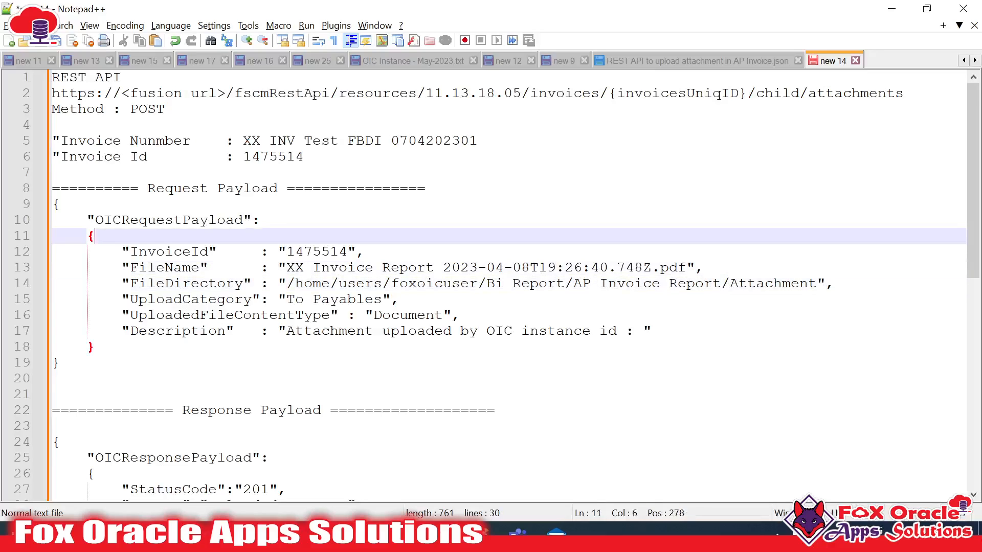
{"action": "left_click", "coordinate": [305, 283]}
{"action": "left_click_drag", "start_coordinate": [278, 269], "coordinate": [392, 315]}
{"action": "left_click", "coordinate": [425, 300]}
{"action": "key", "text": "alt+Tab"}
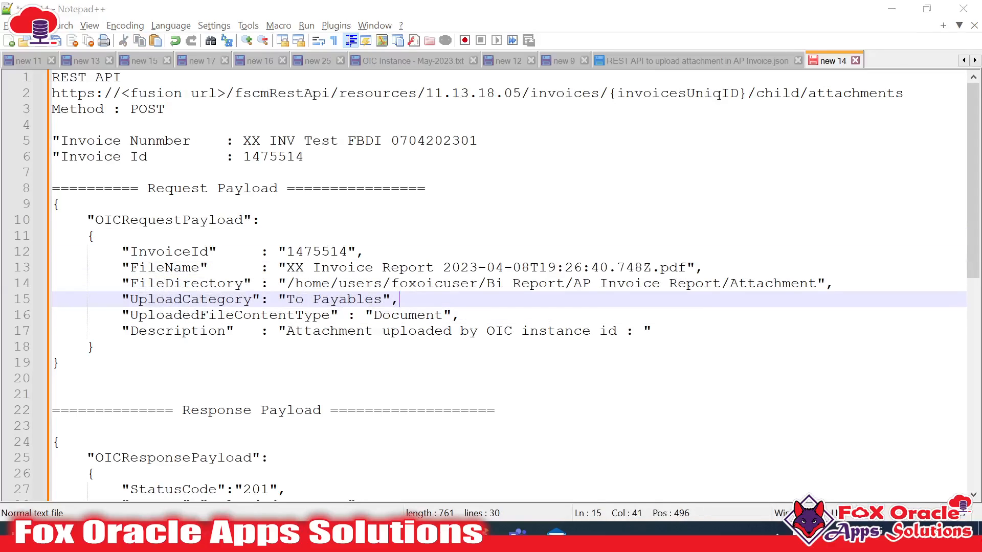
{"action": "left_click", "coordinate": [555, 277]}
{"action": "left_click", "coordinate": [557, 267]}
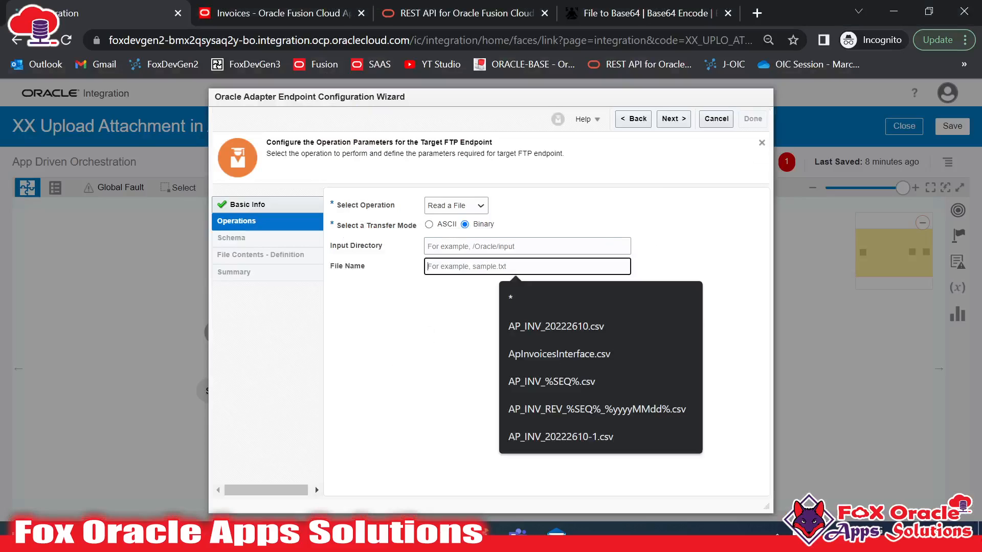
Step: Leave the input directory and file name empty, choose No for specifying the file content structure, and finish the readFTP endpoint
{"action": "left_click", "coordinate": [673, 119]}
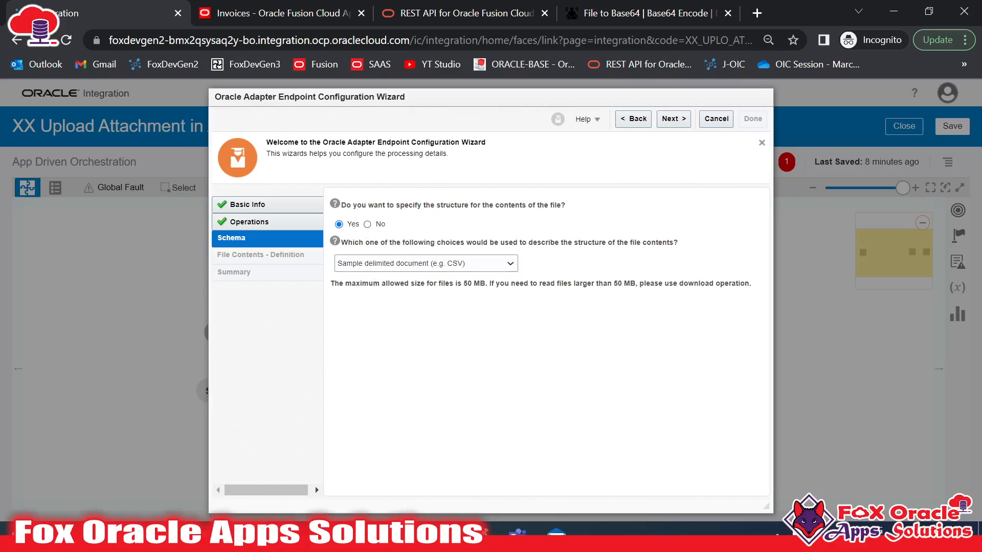
{"action": "key", "text": "alt+Tab"}
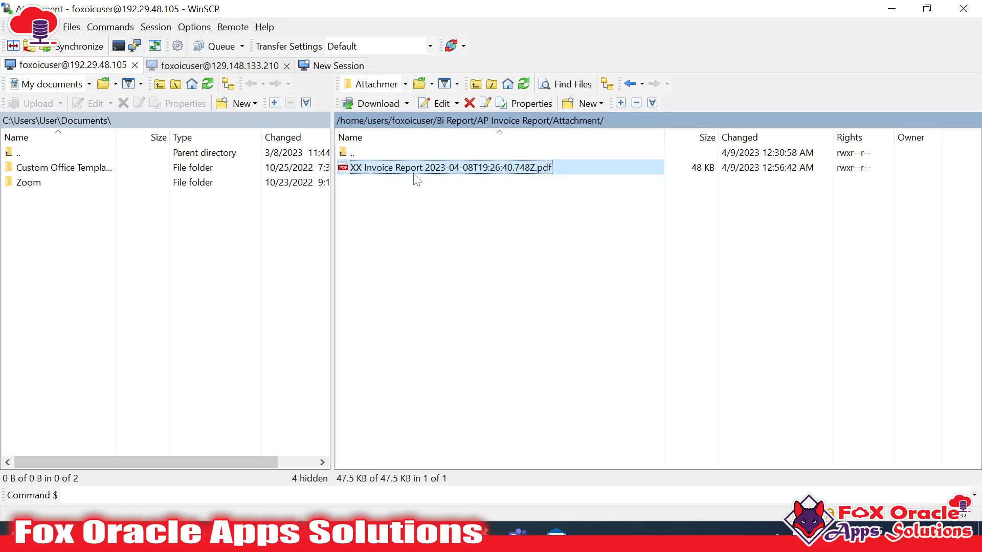
{"action": "key", "text": "alt+Tab"}
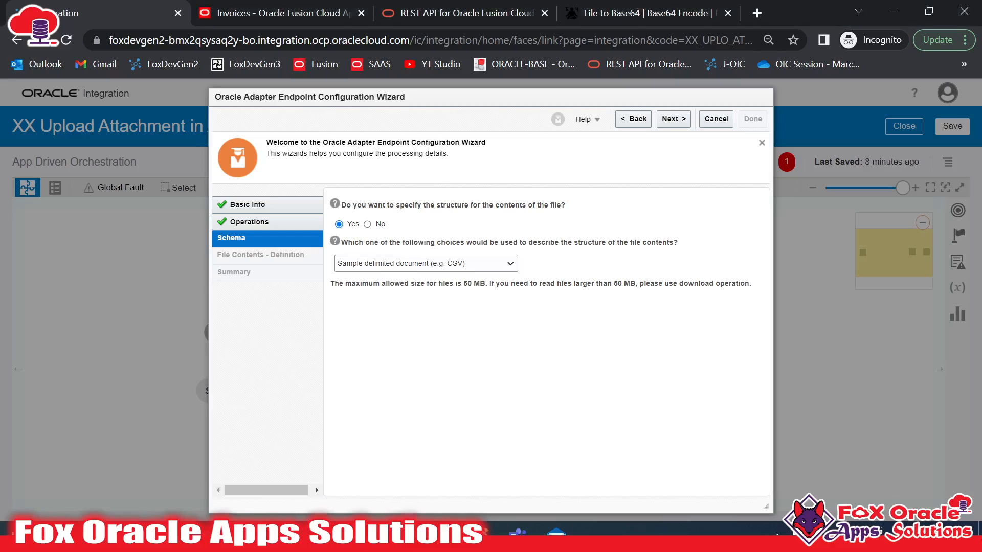
{"action": "key", "text": "alt+Tab"}
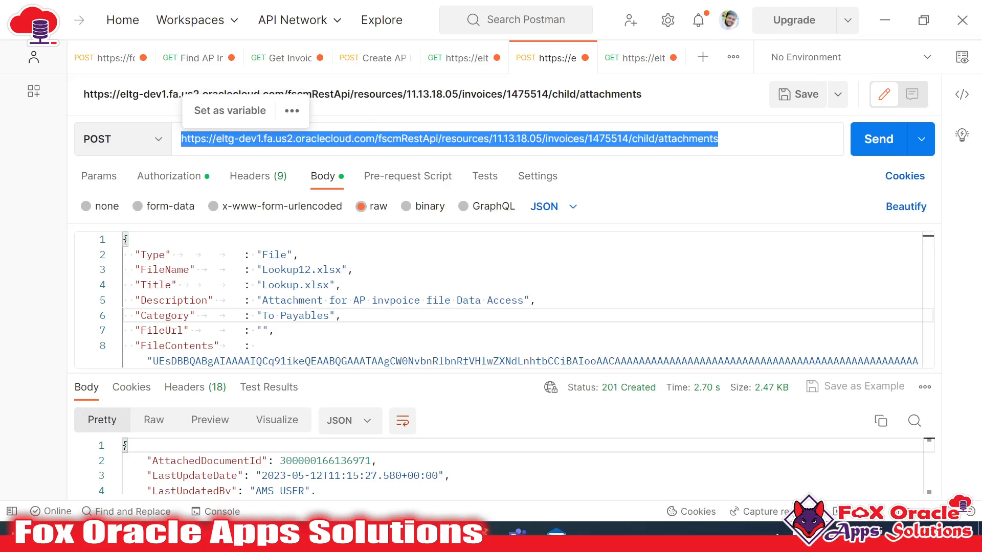
{"action": "key", "text": "alt+Tab"}
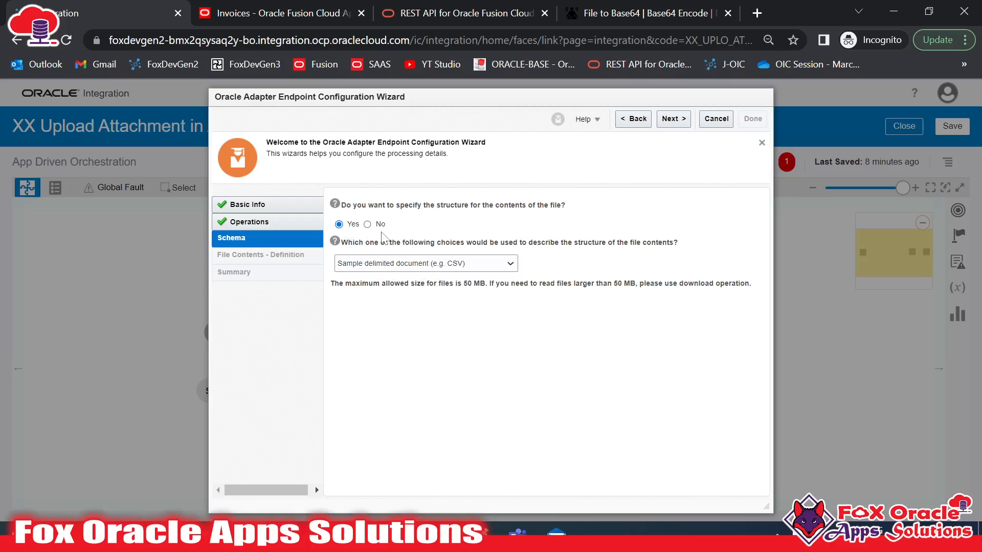
{"action": "left_click", "coordinate": [367, 225]}
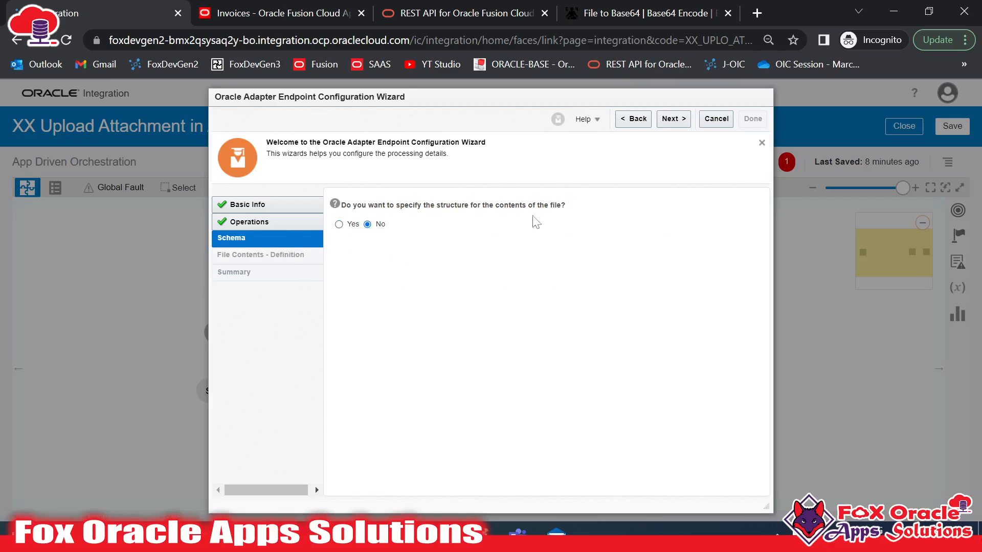
{"action": "left_click", "coordinate": [673, 118]}
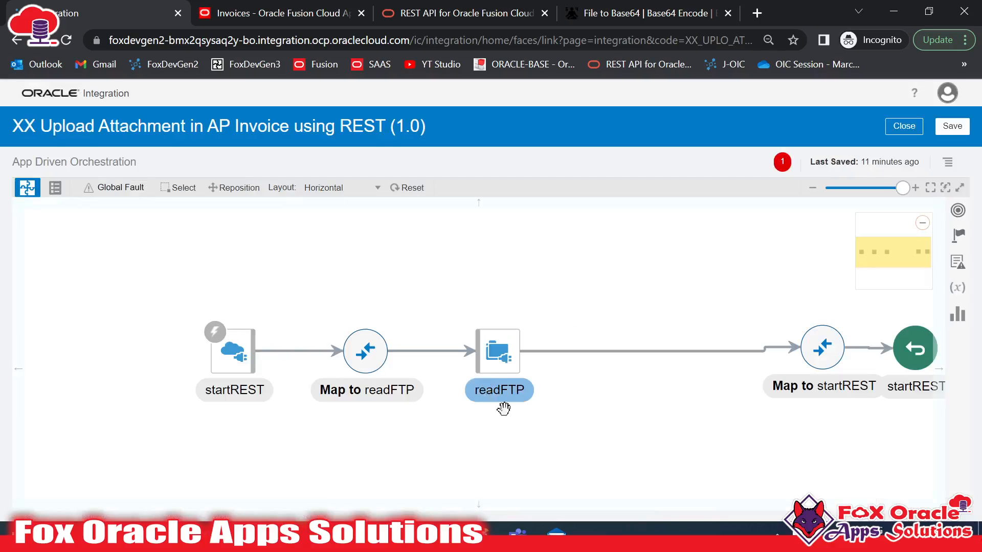
Step: Open the Map to readFTP action for editing
{"action": "left_click", "coordinate": [515, 350]}
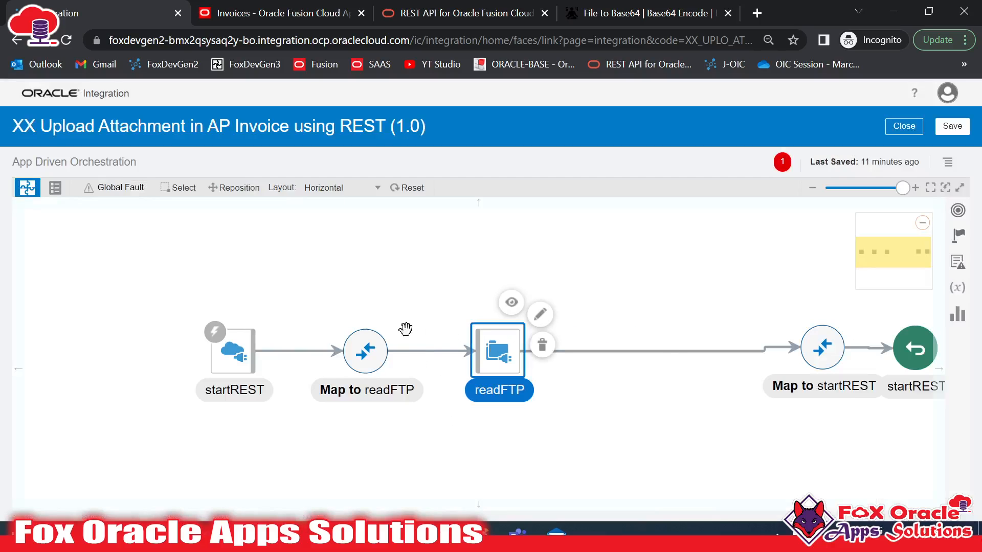
{"action": "left_click", "coordinate": [372, 352]}
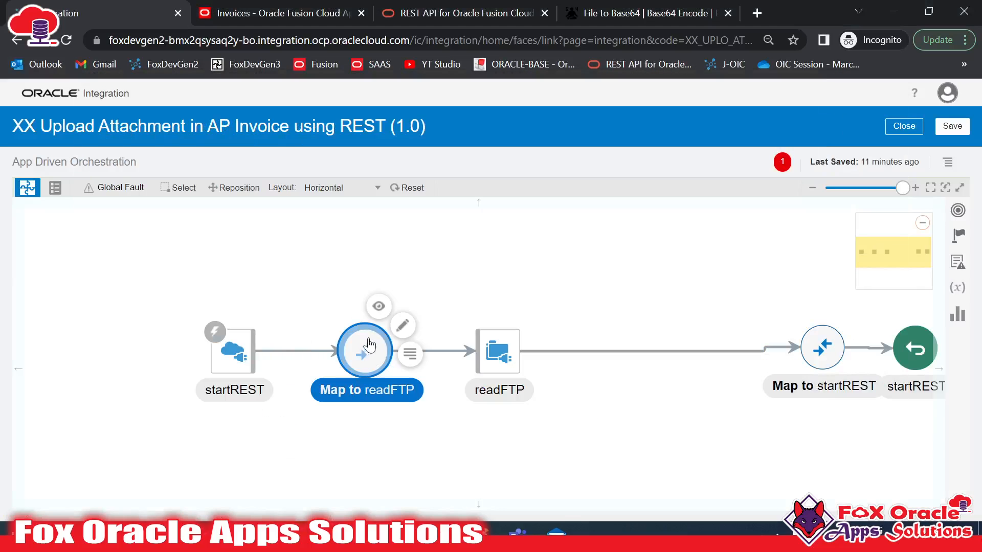
{"action": "left_click", "coordinate": [413, 314]}
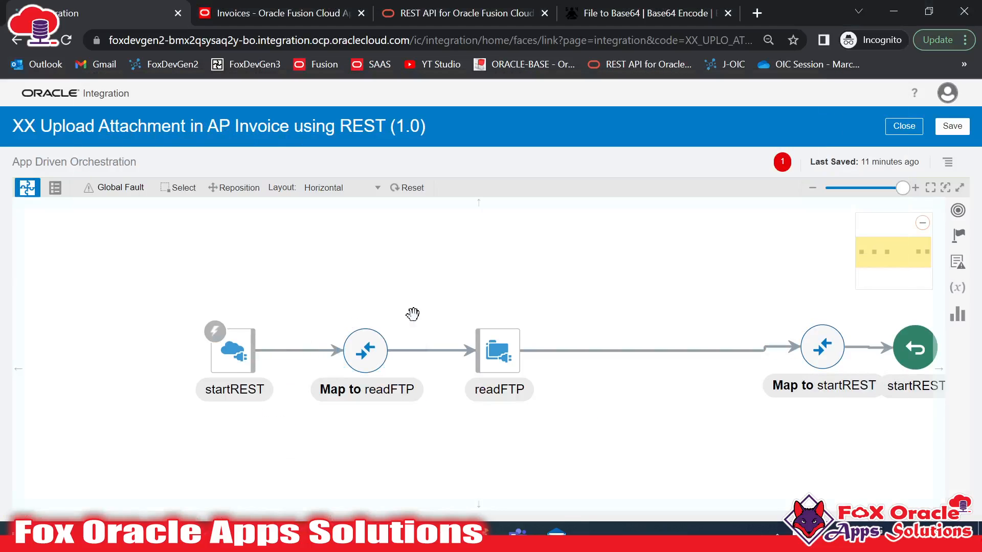
{"action": "left_click", "coordinate": [360, 360]}
{"action": "left_click", "coordinate": [407, 325]}
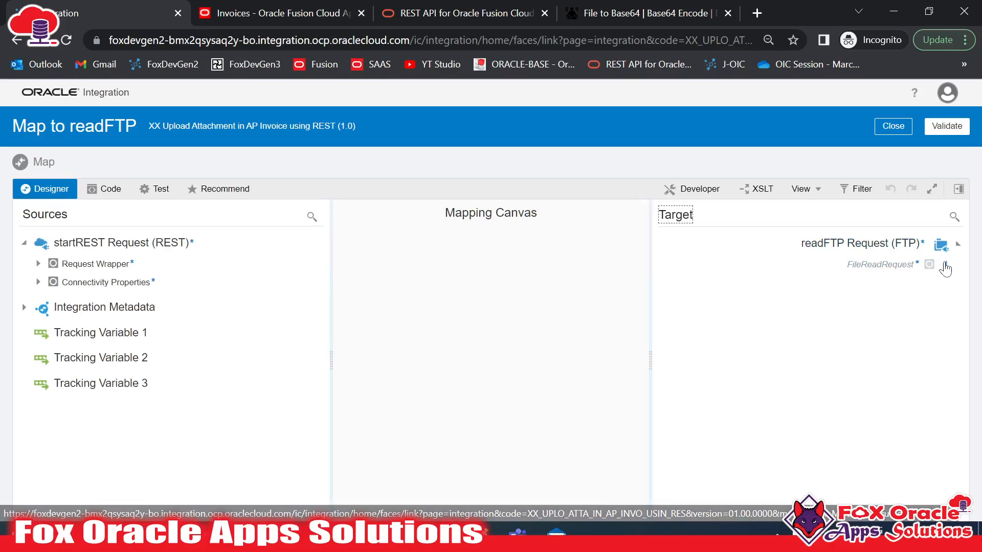
Step: Map File Directory to directory and File Name to filename in the readFTP FileReadRequest, and return to the orchestration canvas
{"action": "left_click", "coordinate": [877, 270]}
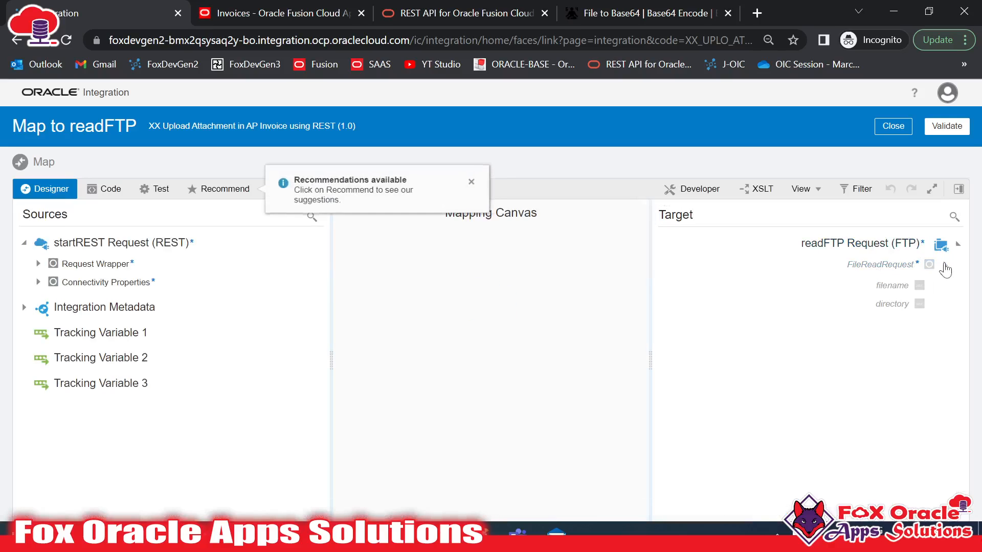
{"action": "left_click", "coordinate": [894, 306]}
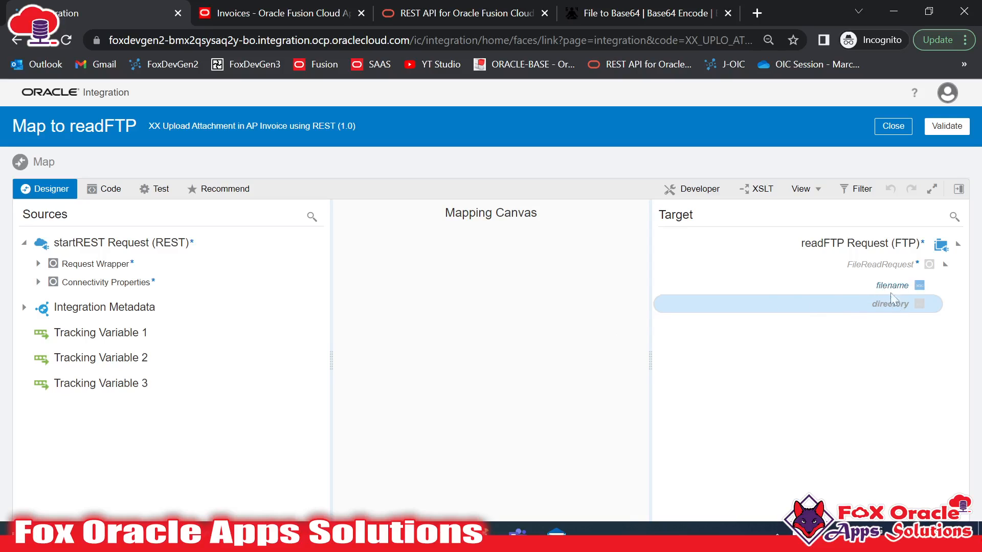
{"action": "left_click", "coordinate": [37, 264]}
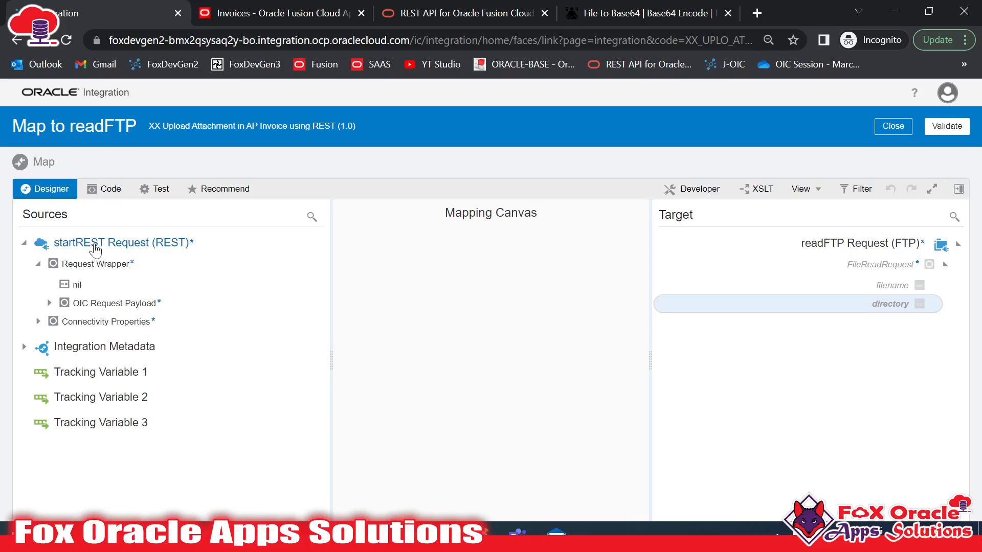
{"action": "left_click", "coordinate": [49, 303]}
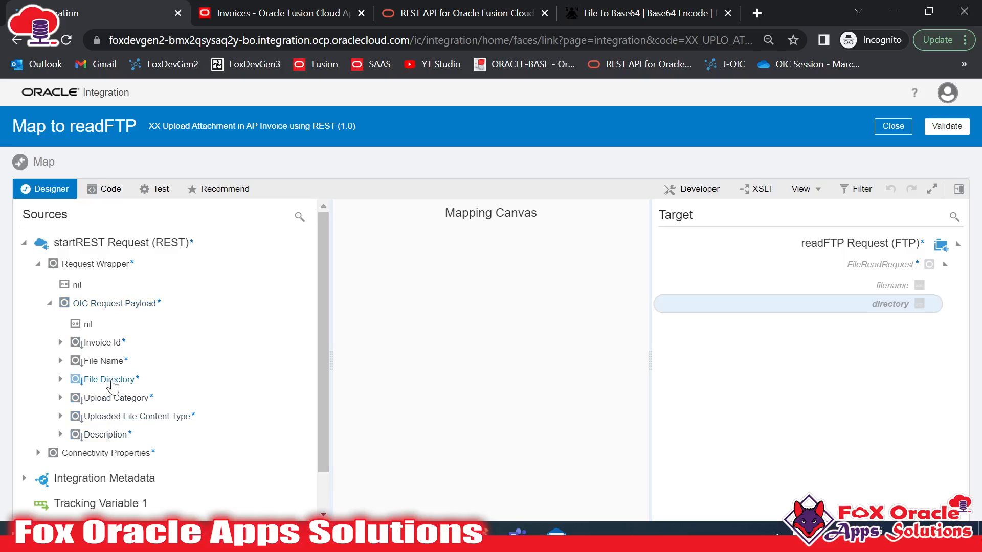
{"action": "left_click_drag", "start_coordinate": [109, 379], "coordinate": [857, 306]}
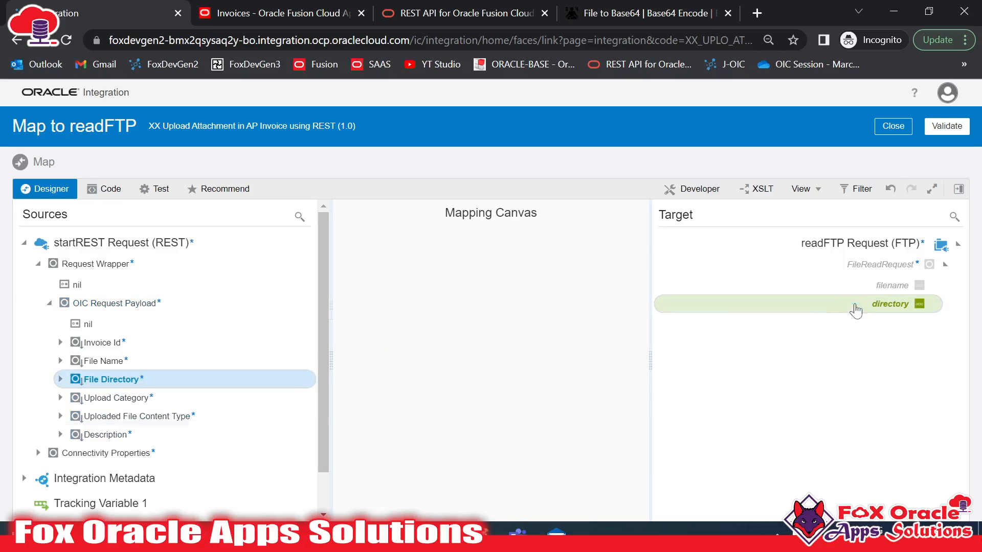
{"action": "left_click_drag", "start_coordinate": [104, 361], "coordinate": [854, 298]}
{"action": "left_click_drag", "start_coordinate": [98, 363], "coordinate": [877, 287]}
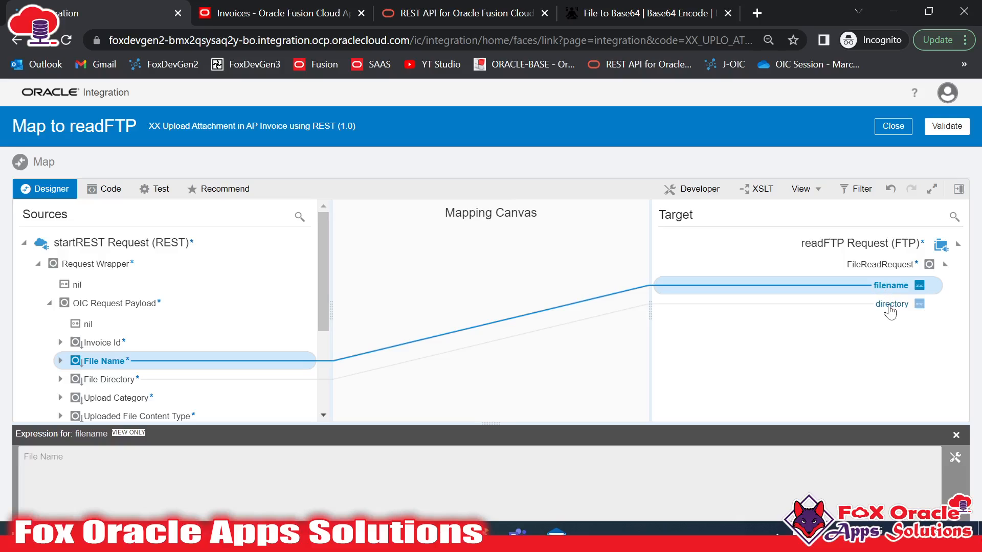
{"action": "left_click", "coordinate": [892, 303]}
{"action": "left_click", "coordinate": [891, 189]}
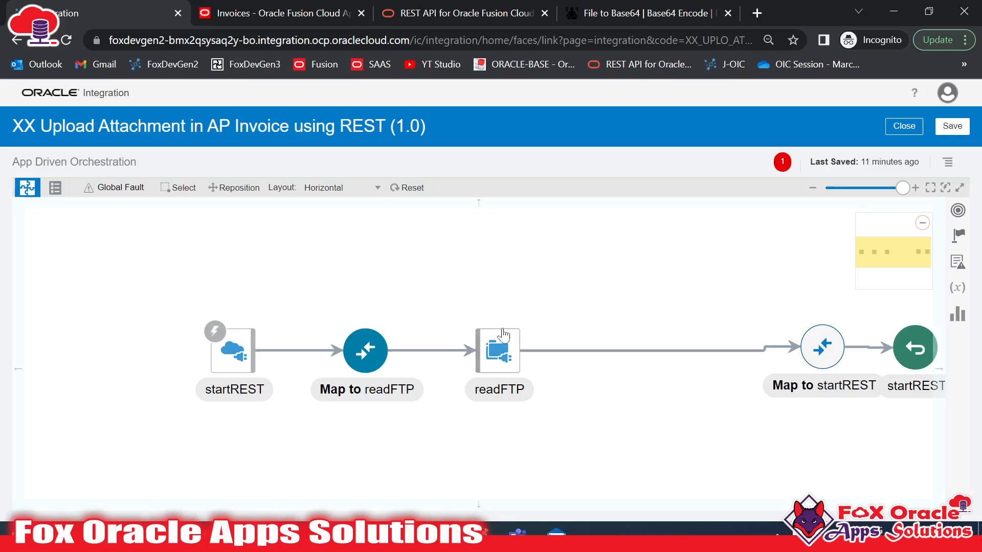
{"action": "left_click", "coordinate": [498, 351]}
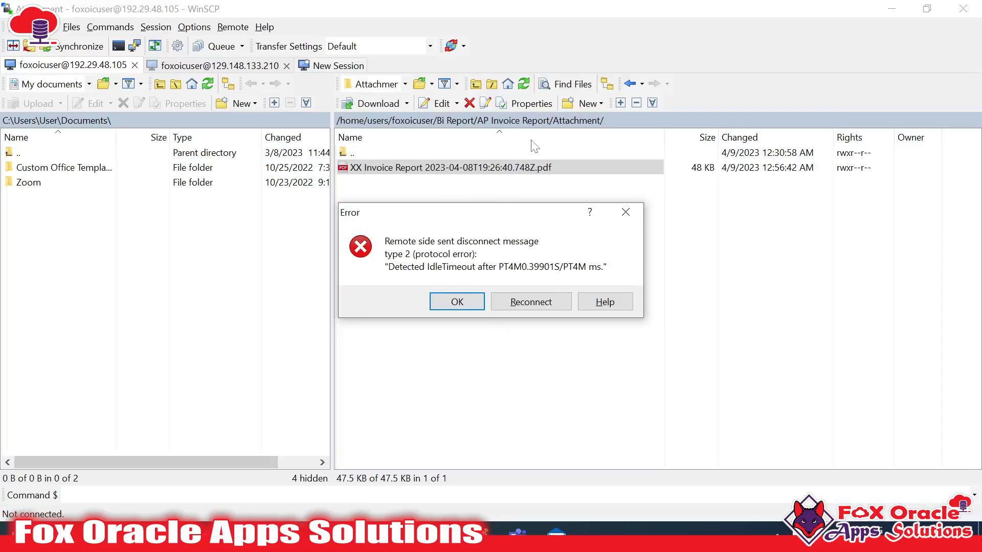
Step: Switch from WinSCP to the orchestration's readFTP action and check the attachments request URL in Postman
{"action": "key", "text": "alt+Tab"}
{"action": "left_click", "coordinate": [370, 360]}
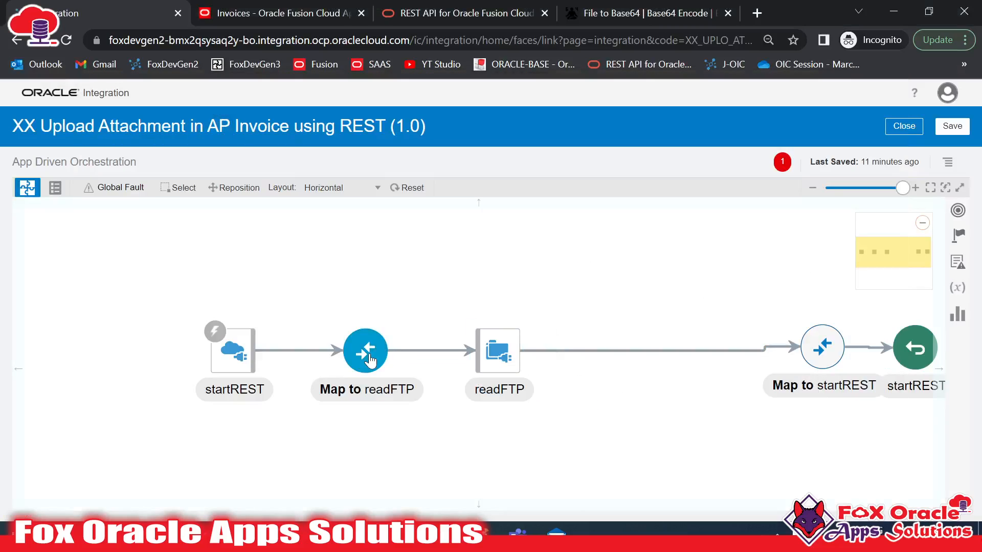
{"action": "left_click", "coordinate": [498, 351]}
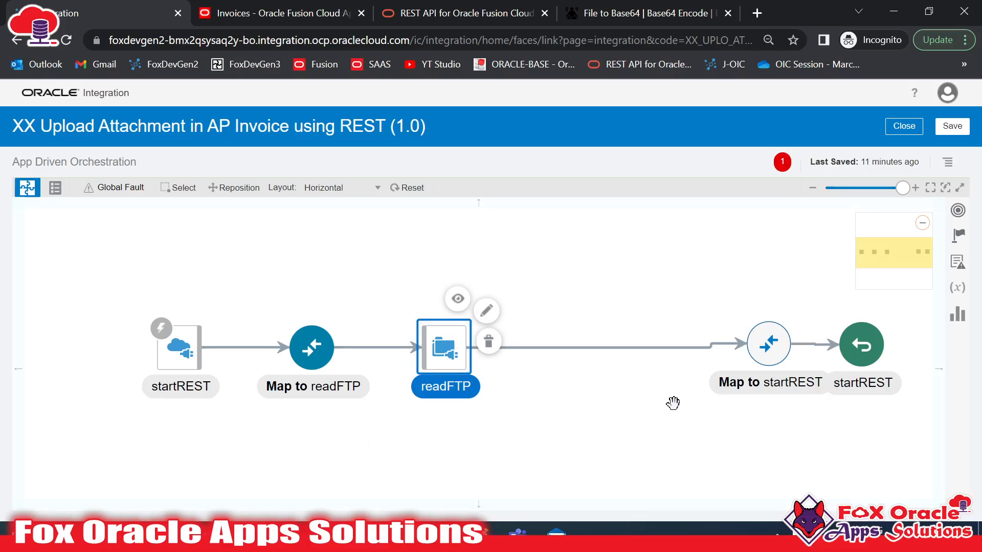
{"action": "left_click", "coordinate": [475, 537]}
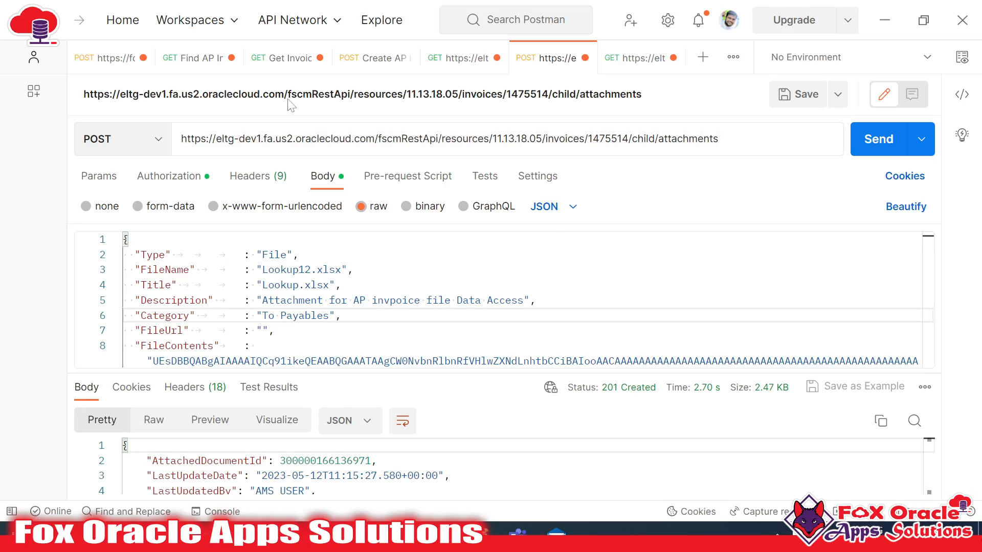
{"action": "left_click_drag", "start_coordinate": [724, 139], "coordinate": [186, 135]}
{"action": "key", "text": "alt+Tab"}
Step: Add the XX REST ELTG Connection as an invoke after readFTP and name its endpoint updateAttachmentREST
{"action": "left_click", "coordinate": [478, 373]}
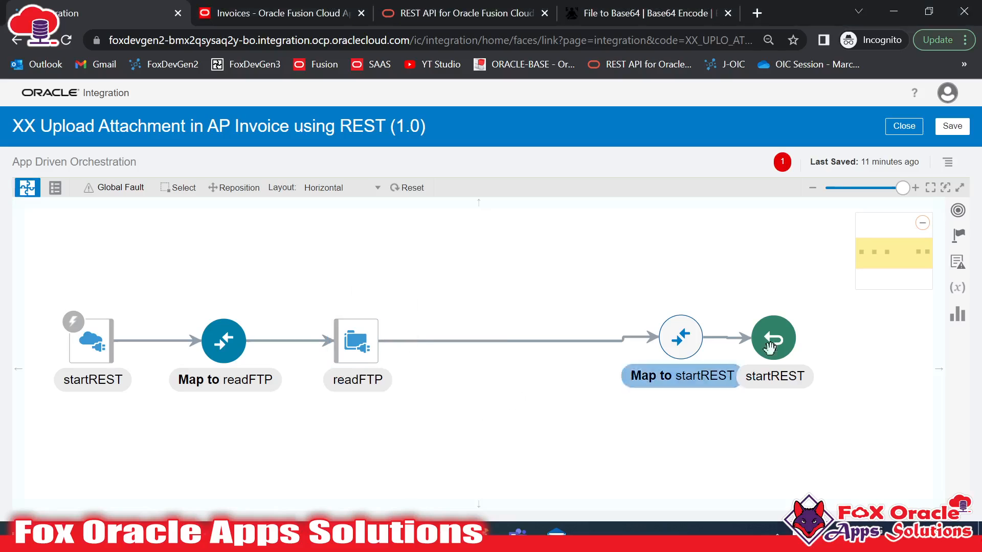
{"action": "left_click", "coordinate": [958, 235]}
{"action": "left_click", "coordinate": [957, 210]}
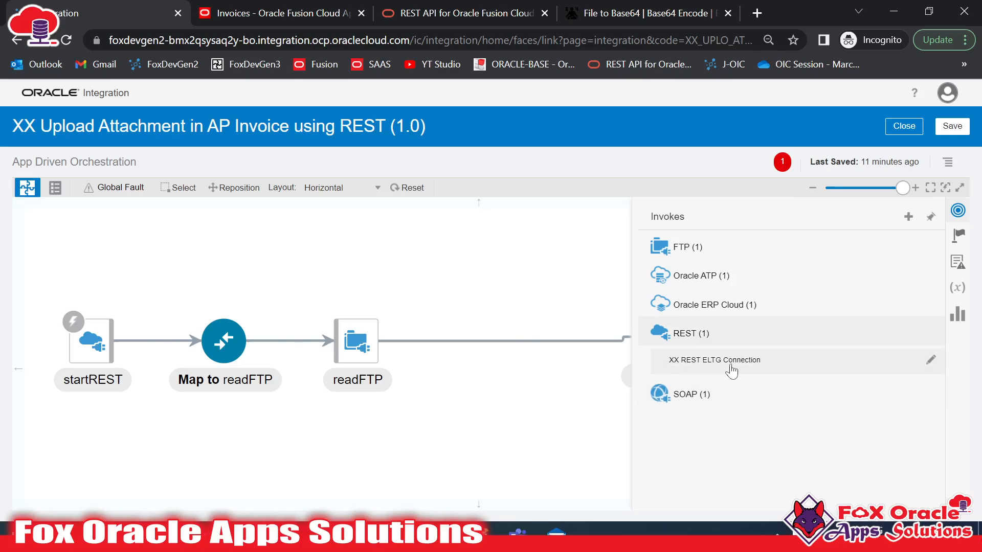
{"action": "left_click_drag", "start_coordinate": [735, 373], "coordinate": [514, 341]}
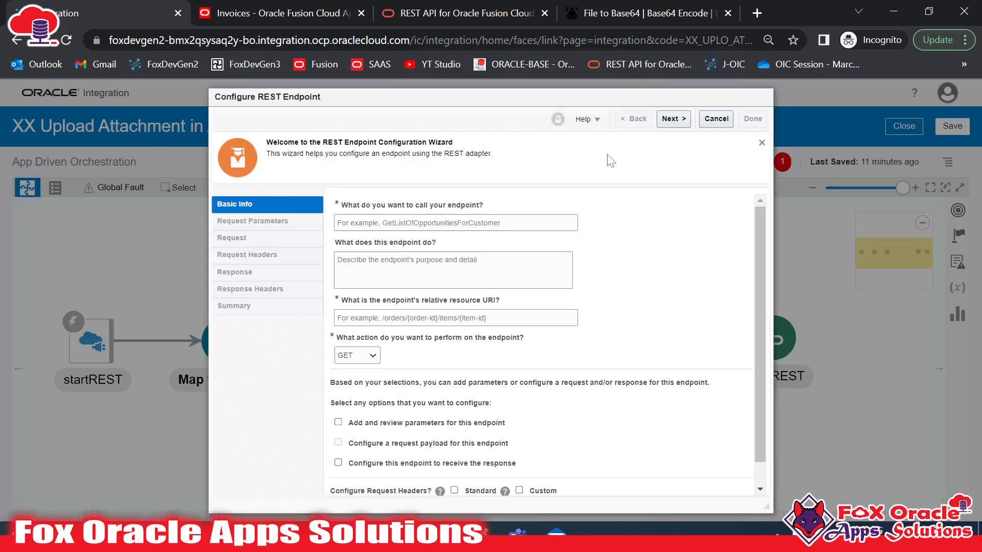
{"action": "left_click", "coordinate": [378, 223]}
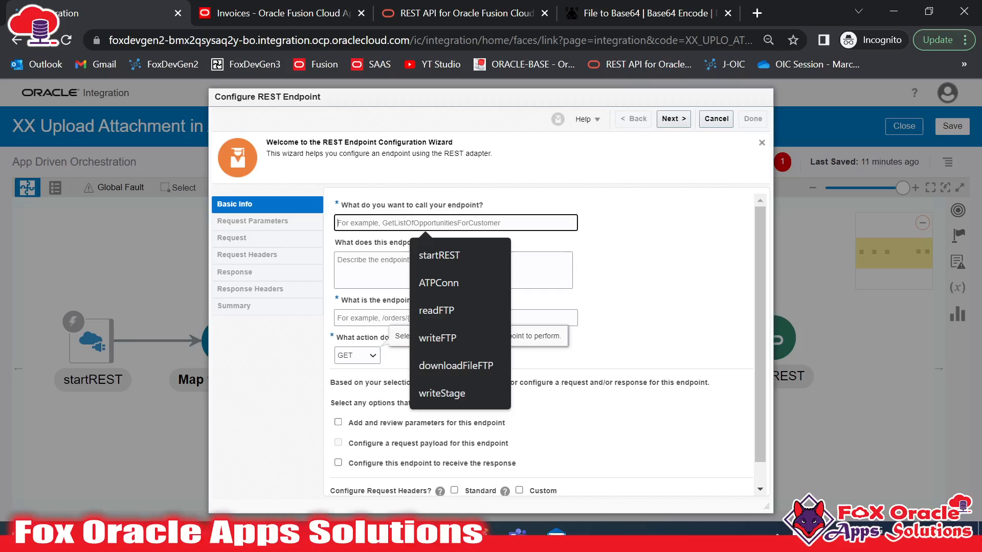
{"action": "type", "text": "updateAttac"}
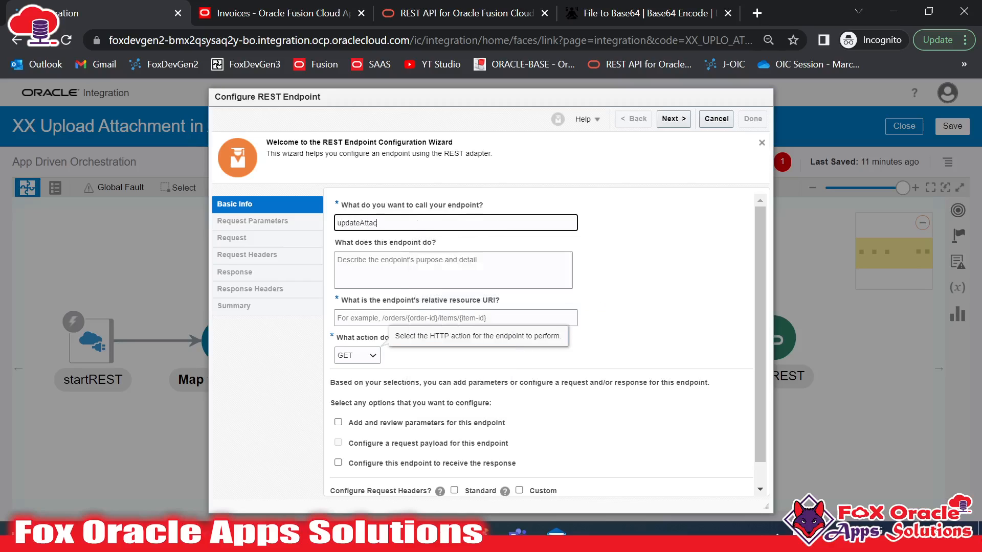
{"action": "type", "text": "hmentREST"}
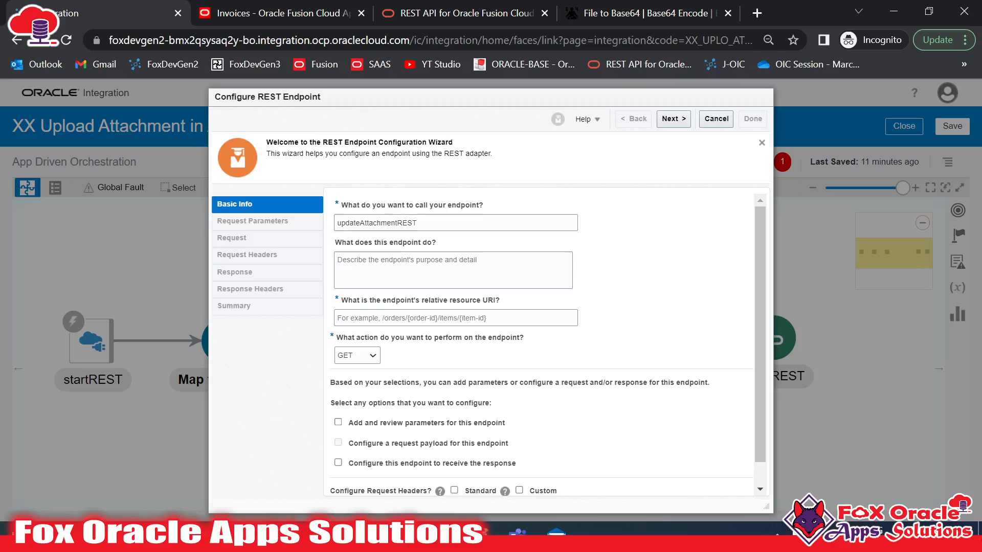
Step: Look up the POST resource path for creating an invoice attachment in the Oracle Fusion Cloud Financials REST API documentation
{"action": "left_click", "coordinate": [423, 318]}
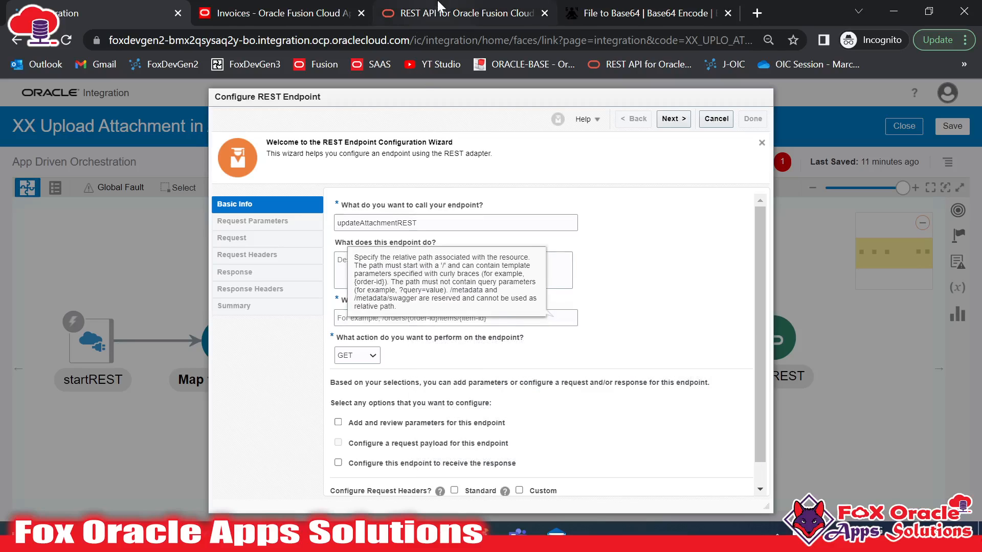
{"action": "left_click", "coordinate": [439, 10]}
{"action": "scroll", "coordinate": [679, 310], "scroll_direction": "up", "scroll_amount": 10}
{"action": "scroll", "coordinate": [679, 310], "scroll_direction": "up", "scroll_amount": 10}
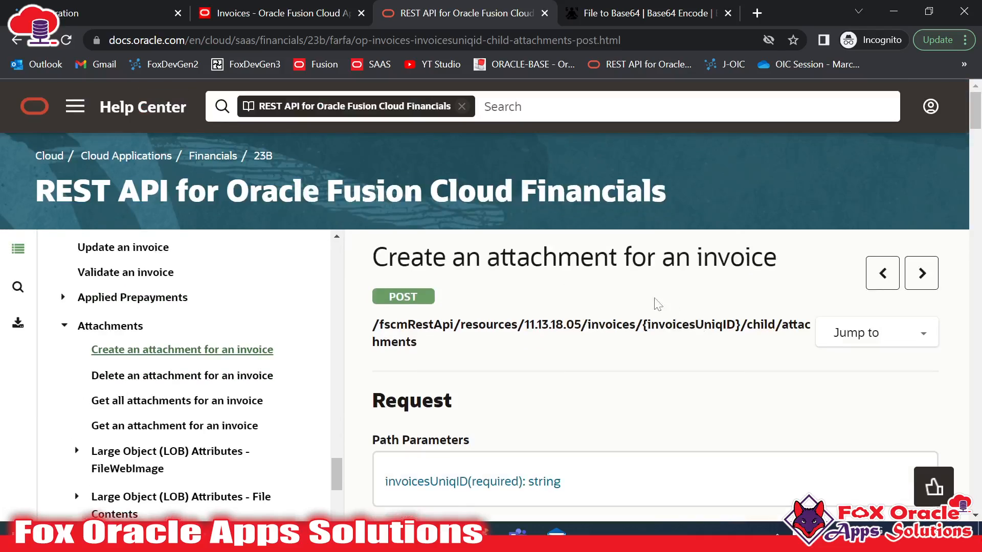
{"action": "left_click_drag", "start_coordinate": [372, 324], "coordinate": [424, 343]}
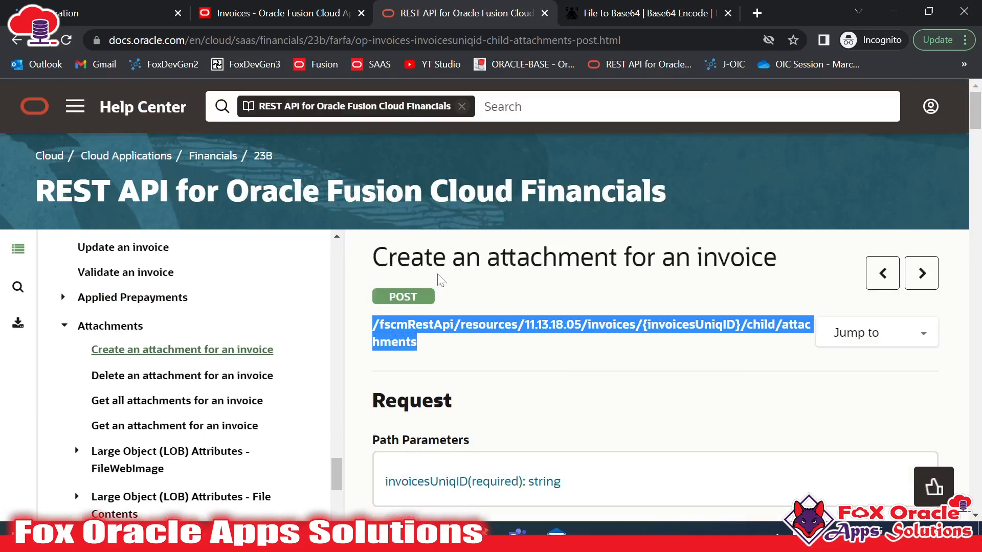
{"action": "left_click_drag", "start_coordinate": [424, 268], "coordinate": [661, 275]}
{"action": "left_click", "coordinate": [468, 419]}
Step: Compare the invoice ID segment of the Postman request URL with the {invoicesUniqID} placeholder in the documented path
{"action": "key", "text": "alt+Tab"}
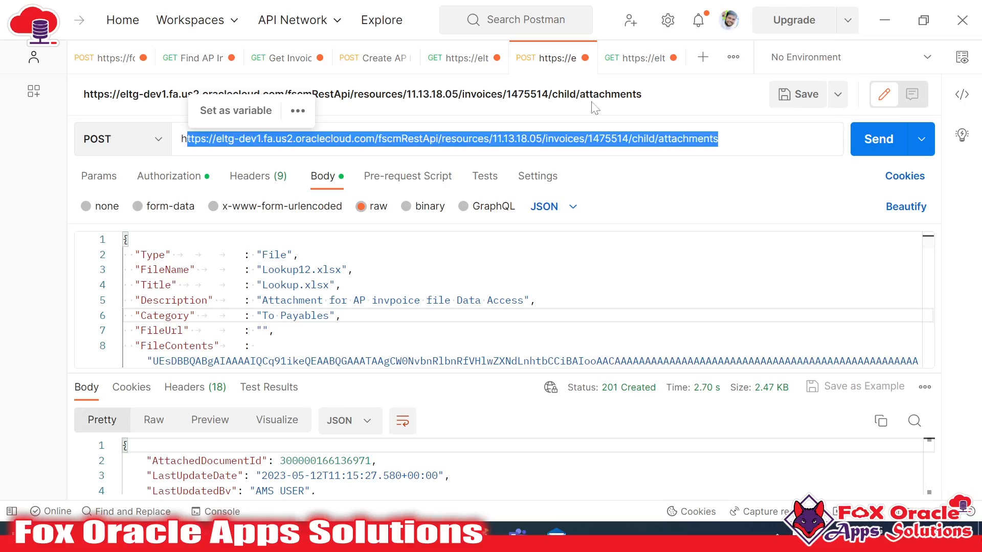
{"action": "left_click", "coordinate": [462, 139]}
{"action": "left_click", "coordinate": [545, 139]}
{"action": "left_click_drag", "start_coordinate": [468, 139], "coordinate": [622, 139]}
{"action": "double_click", "coordinate": [565, 139]}
{"action": "key", "text": "alt+Tab"}
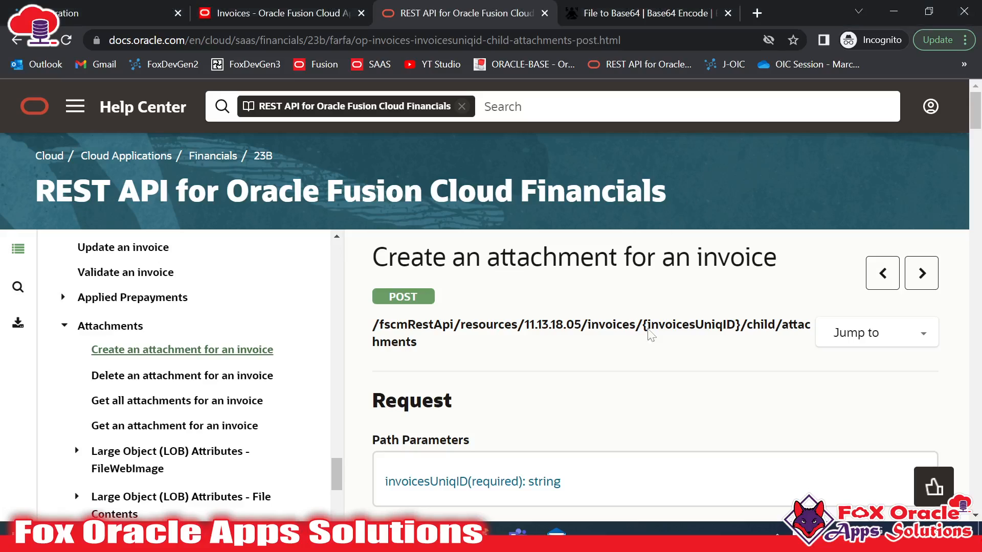
{"action": "left_click_drag", "start_coordinate": [642, 325], "coordinate": [741, 325]}
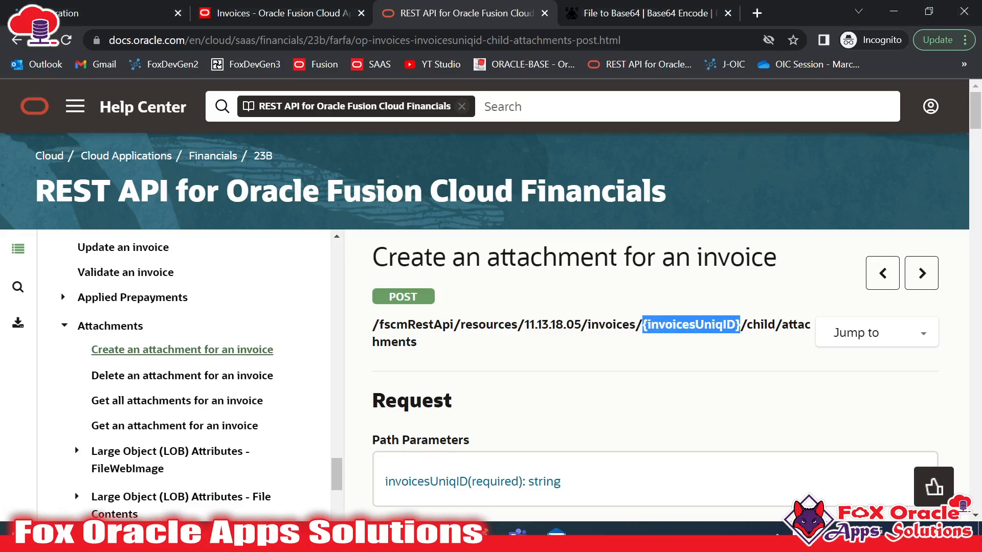
{"action": "left_click", "coordinate": [740, 326]}
{"action": "left_click_drag", "start_coordinate": [642, 324], "coordinate": [723, 324]}
Step: Copy the documented path /fscmRestApi/resources/11.13.18.05/invoices/{invoicesUniqID}/child/attachments into the endpoint's relative resource URI and check its template parameter
{"action": "left_click_drag", "start_coordinate": [370, 328], "coordinate": [425, 349]}
{"action": "key", "text": "ctrl+c"}
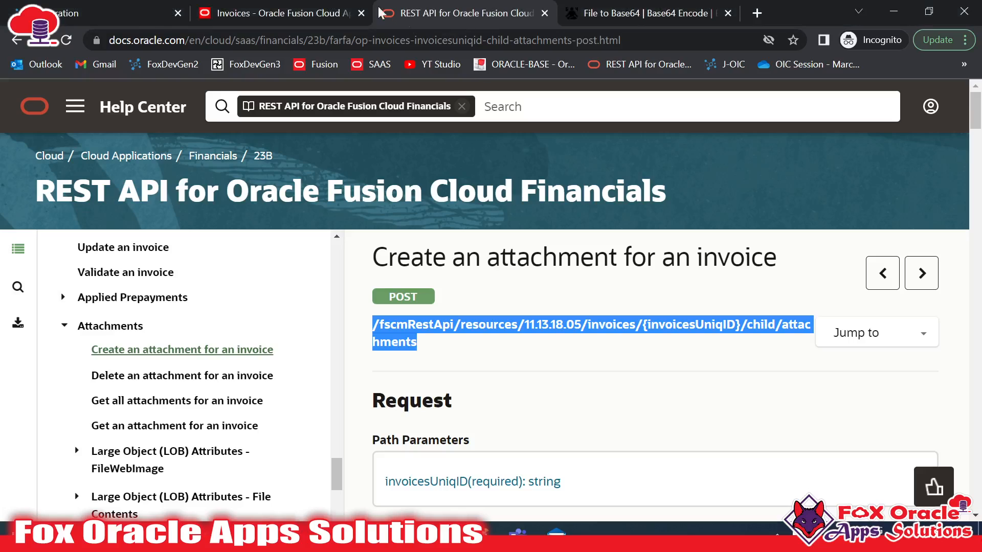
{"action": "left_click", "coordinate": [103, 13]}
{"action": "left_click", "coordinate": [456, 317]}
{"action": "key", "text": "ctrl+v"}
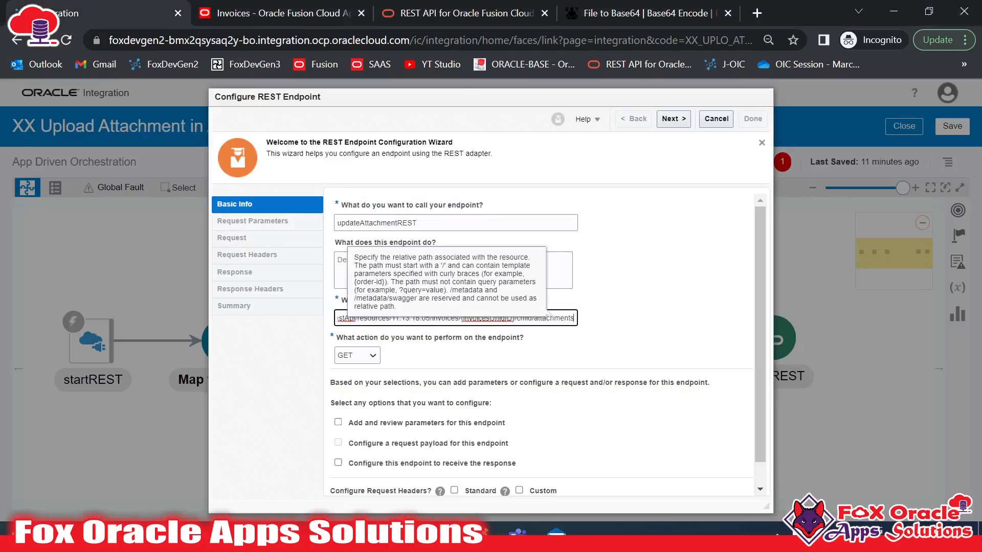
{"action": "left_click", "coordinate": [630, 328]}
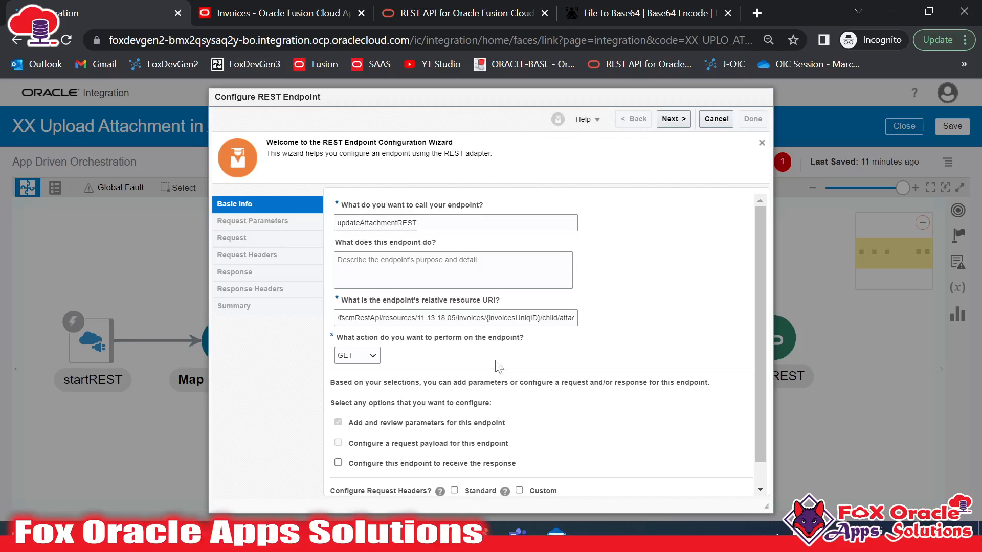
{"action": "double_click", "coordinate": [511, 319]}
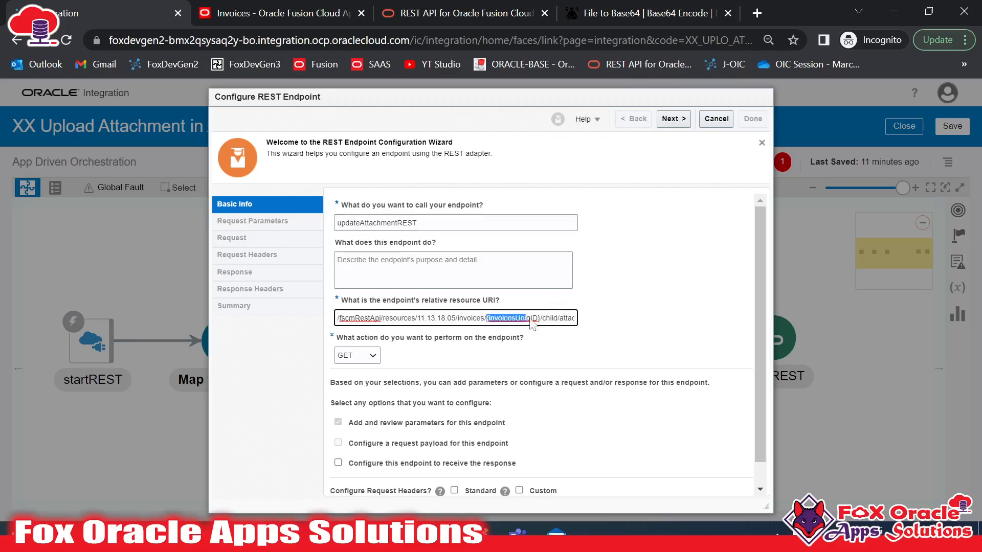
{"action": "left_click", "coordinate": [459, 368]}
{"action": "double_click", "coordinate": [512, 318]}
{"action": "left_click", "coordinate": [626, 297]}
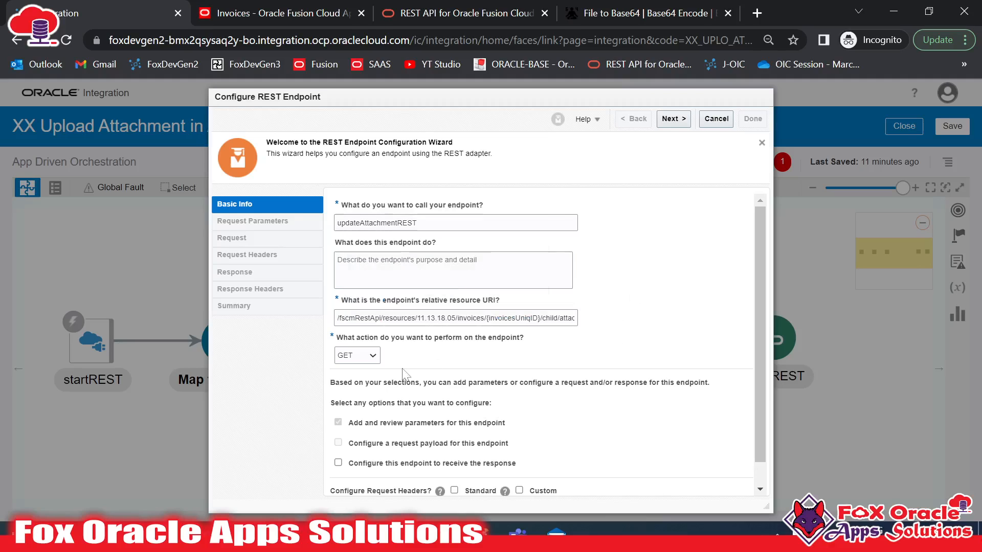
Step: Set the endpoint action to POST and enable both the request payload and the response configuration
{"action": "scroll", "coordinate": [409, 365], "scroll_direction": "down", "scroll_amount": 1}
{"action": "key", "text": "alt+Tab"}
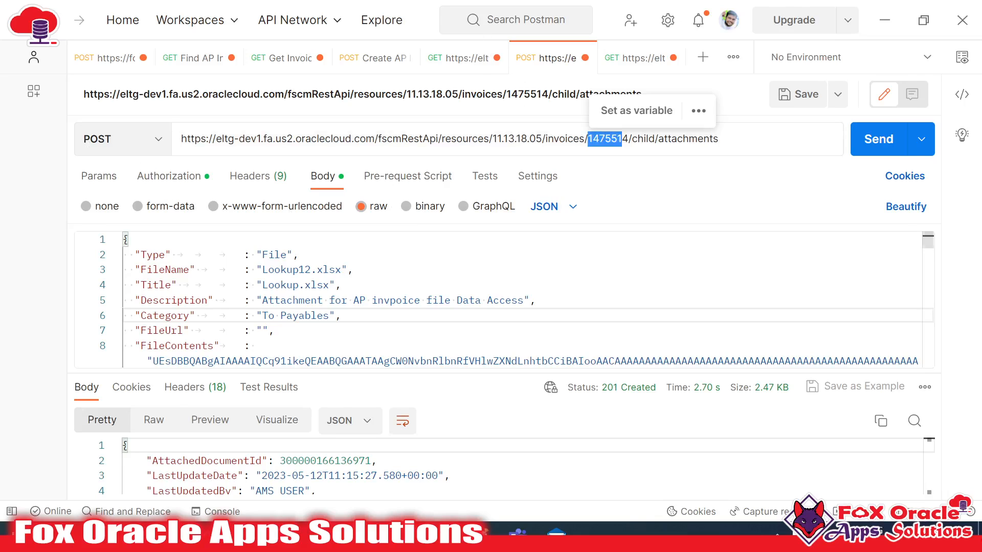
{"action": "key", "text": "alt+Tab"}
{"action": "left_click", "coordinate": [358, 332]}
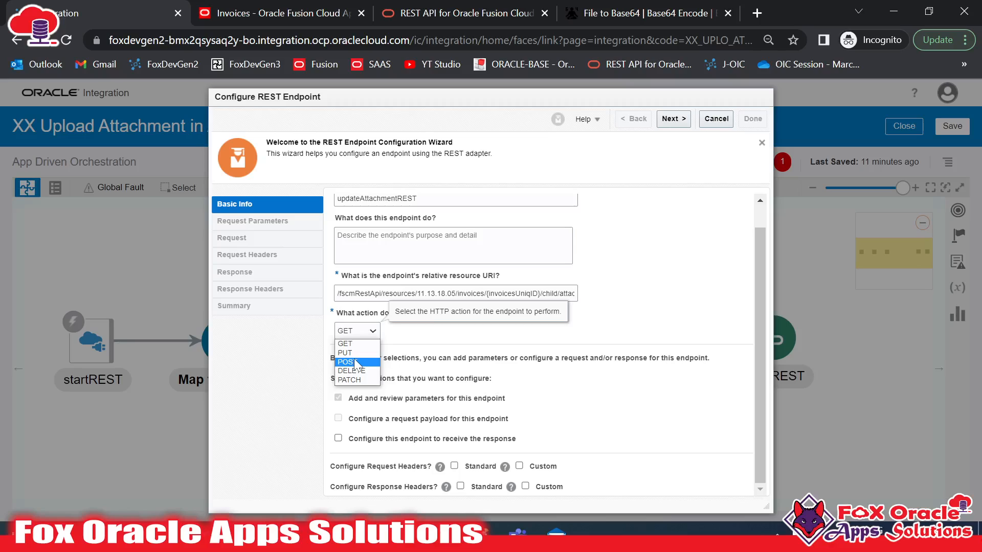
{"action": "left_click", "coordinate": [357, 362]}
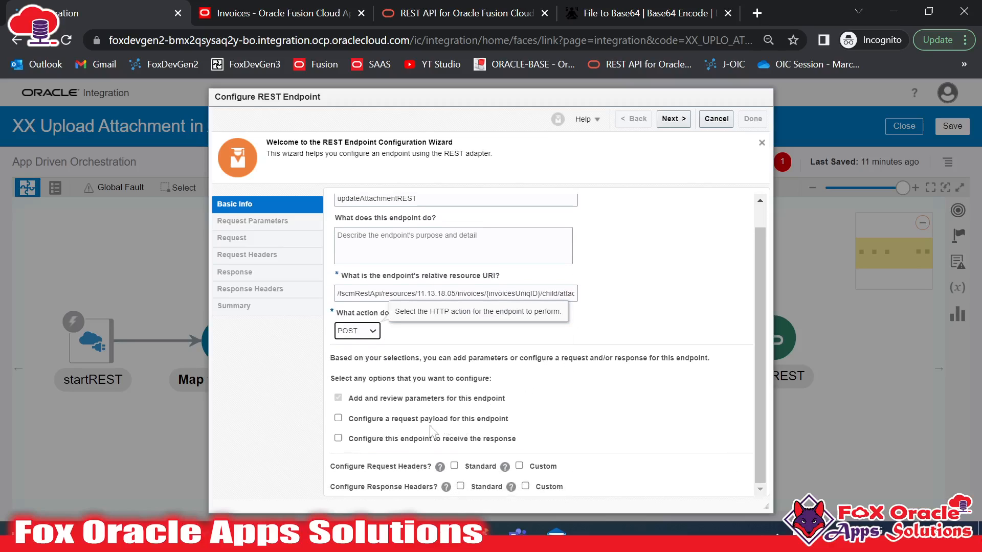
{"action": "left_click", "coordinate": [338, 419]}
{"action": "left_click", "coordinate": [338, 439]}
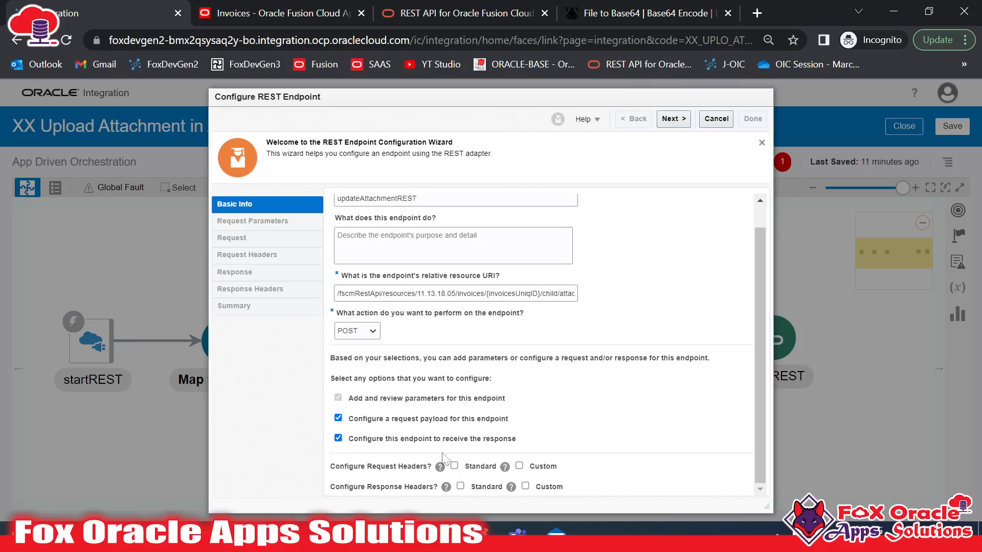
Step: Examine the URL, JSON request body and returned response of the attachments request in Postman
{"action": "key", "text": "alt+Tab"}
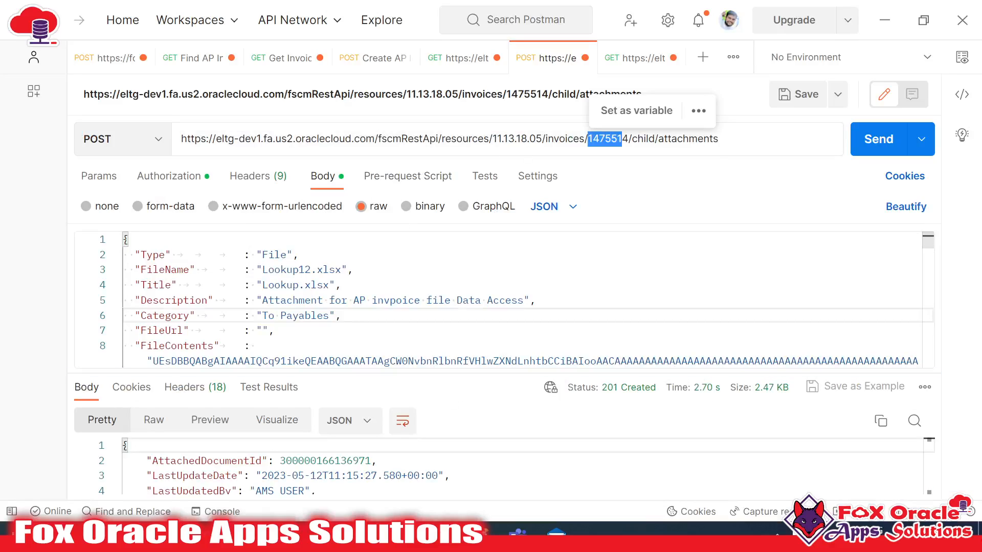
{"action": "left_click_drag", "start_coordinate": [493, 139], "coordinate": [718, 139]}
{"action": "left_click", "coordinate": [202, 316]}
{"action": "left_click_drag", "start_coordinate": [158, 254], "coordinate": [329, 266]}
{"action": "left_click_drag", "start_coordinate": [183, 365], "coordinate": [220, 472]}
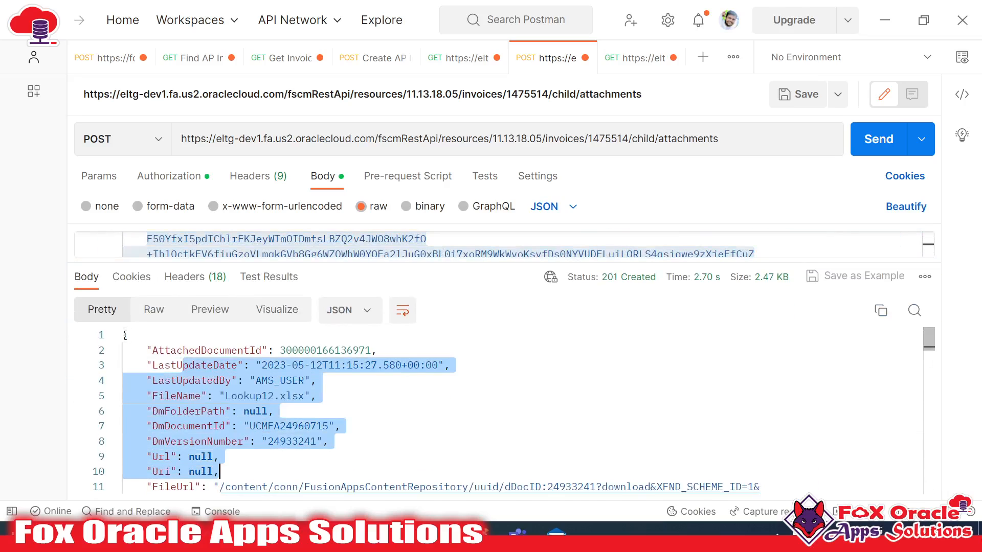
{"action": "key", "text": "alt+Tab"}
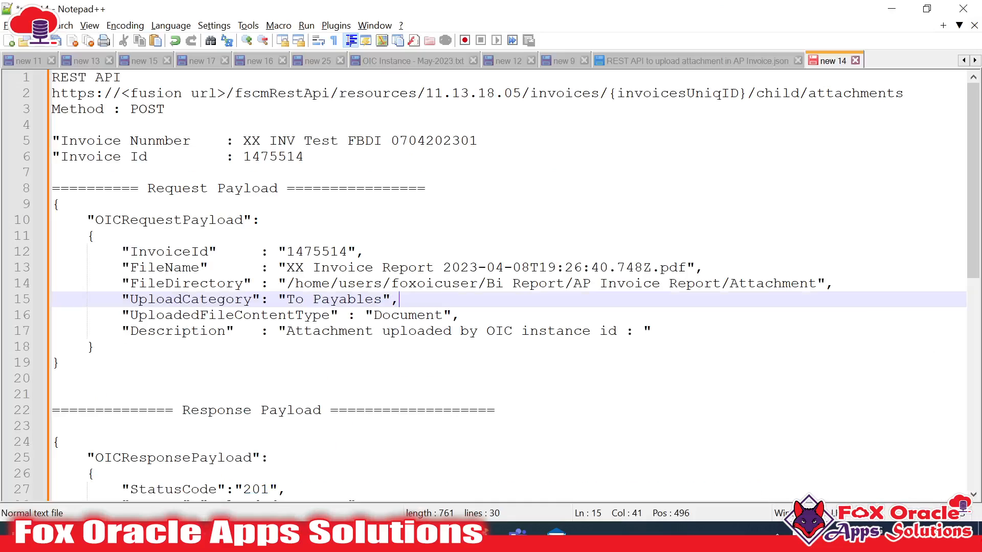
Step: Examine the sample request payload in "REST API to upload attachment in AP Invoice.json" in Notepad++ and return to the REST wizard
{"action": "left_click", "coordinate": [714, 64]}
{"action": "left_click", "coordinate": [375, 283]}
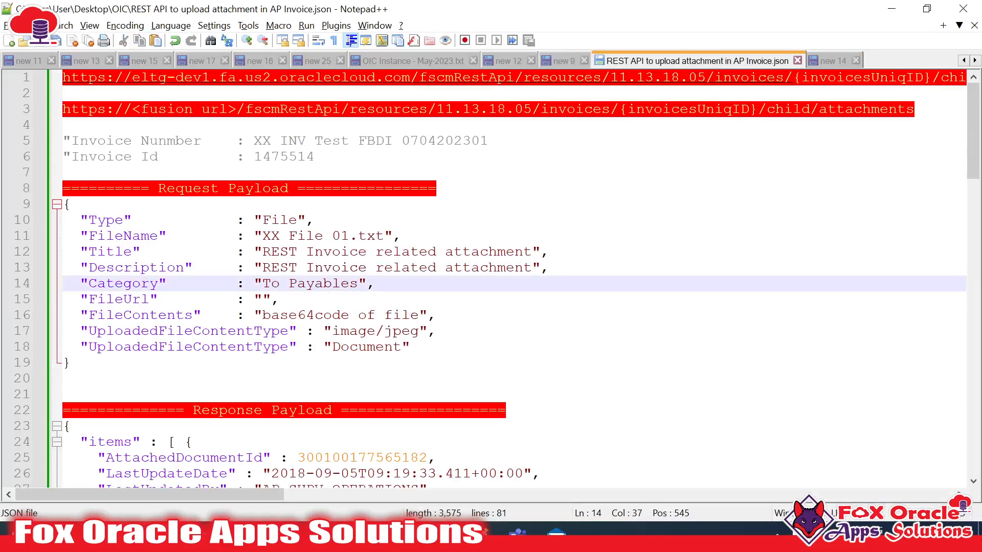
{"action": "left_click", "coordinate": [167, 252]}
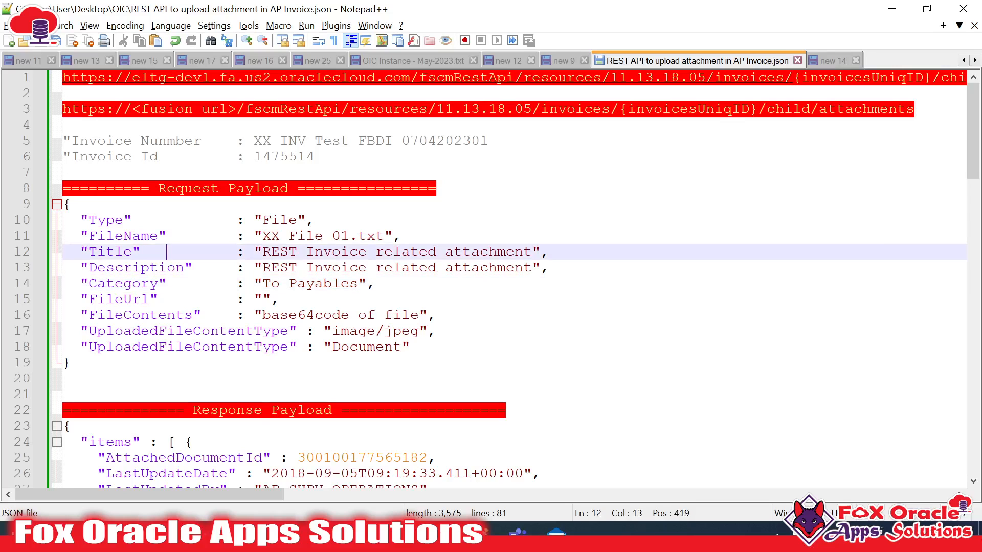
{"action": "left_click_drag", "start_coordinate": [63, 204], "coordinate": [72, 362]}
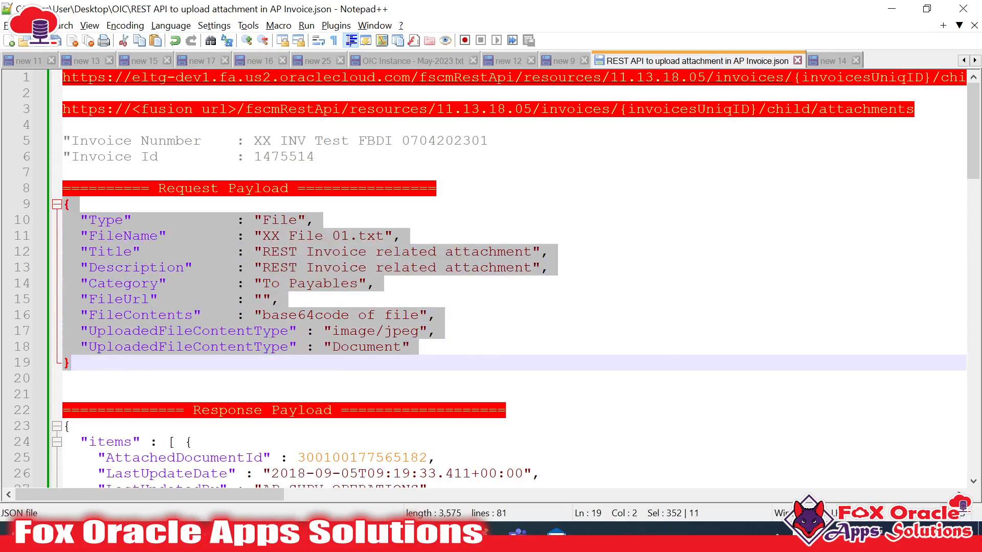
{"action": "key", "text": "alt+Tab"}
{"action": "key", "text": "alt+Tab"}
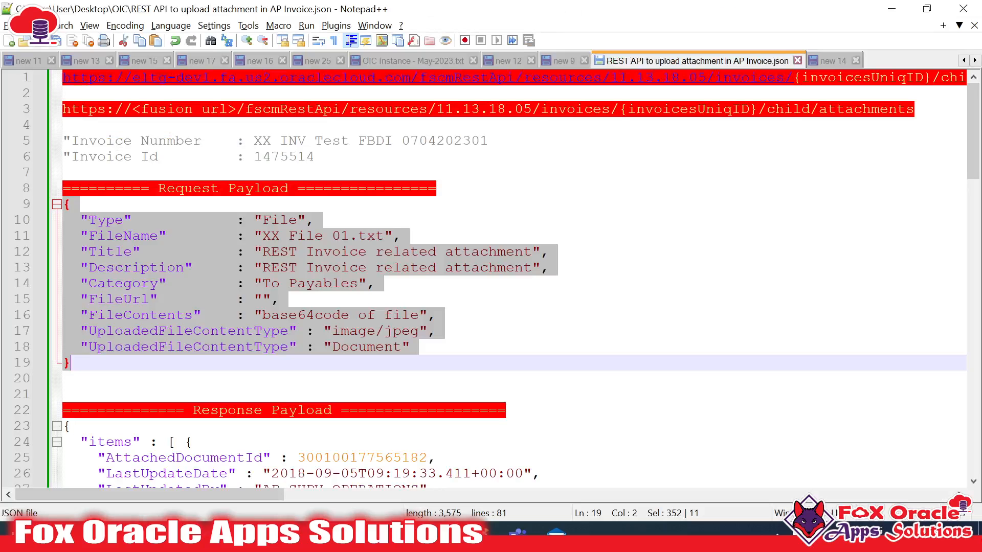
{"action": "key", "text": "alt+Tab"}
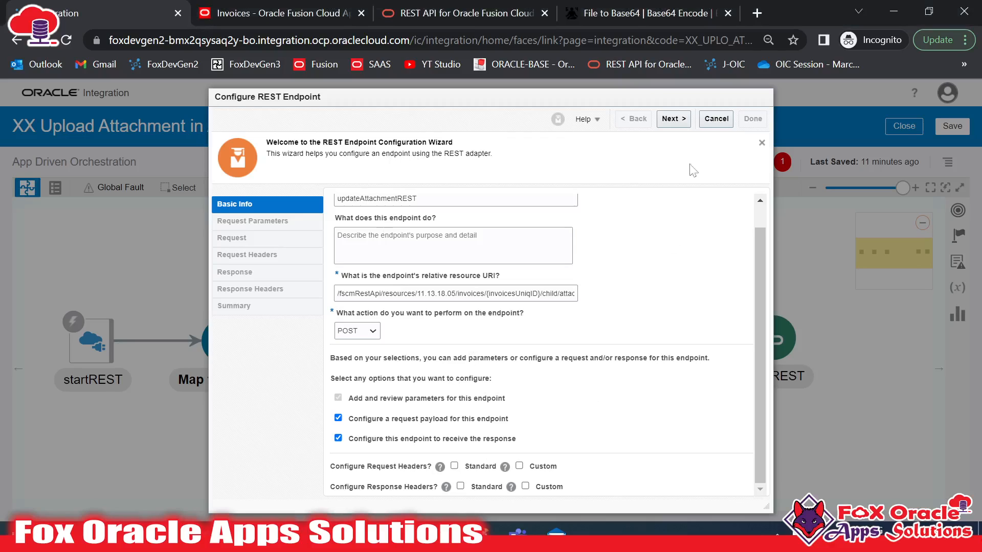
Step: Advance to the endpoint's request parameters and compare the template parameter with {invoicesUniqID} in the REST API documentation
{"action": "left_click", "coordinate": [673, 119]}
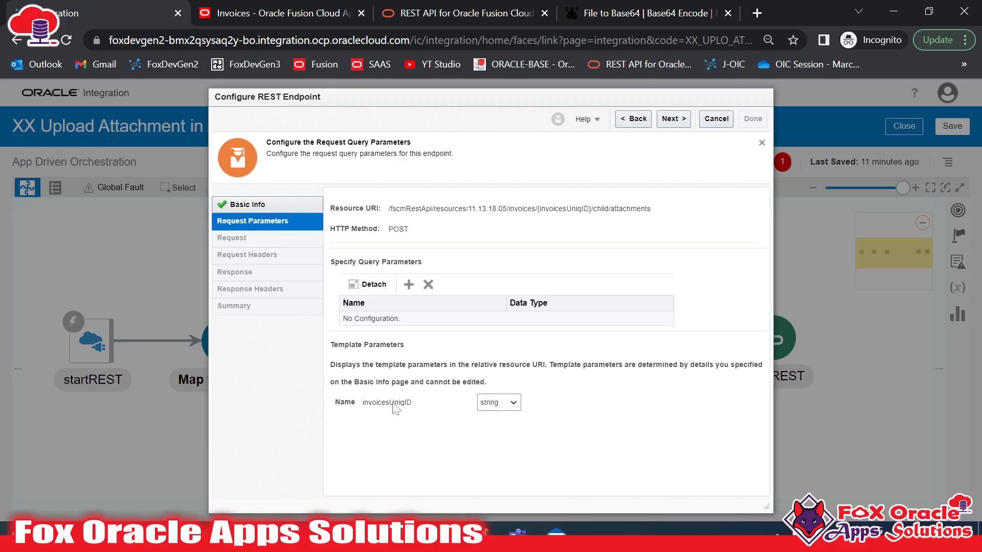
{"action": "left_click", "coordinate": [475, 10]}
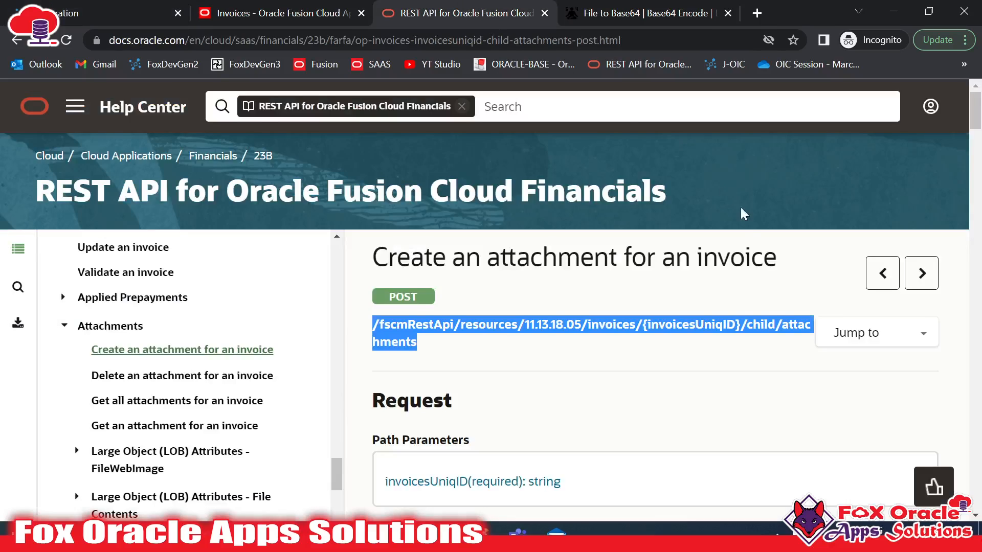
{"action": "left_click_drag", "start_coordinate": [642, 325], "coordinate": [740, 326]}
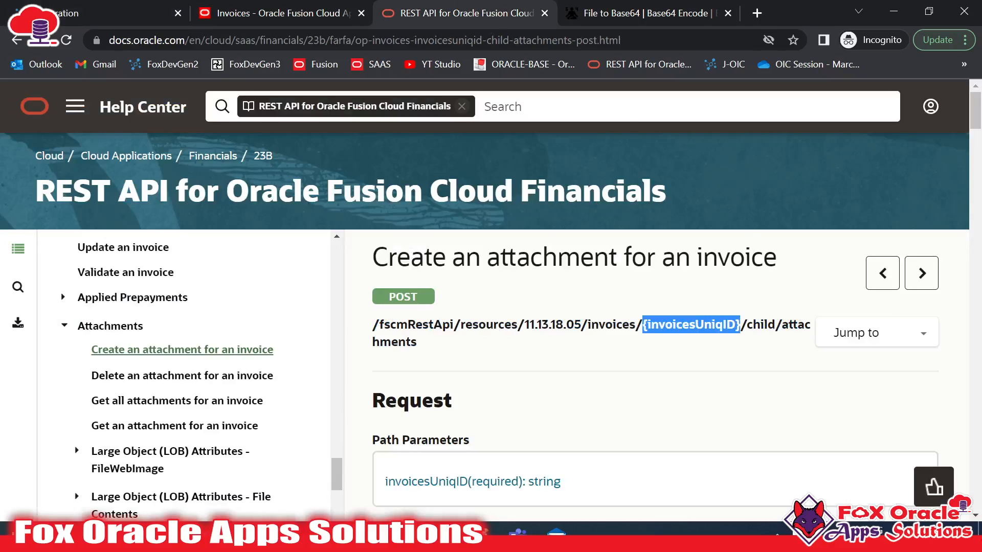
Step: Return to the REST wizard, advance to the request payload, set its format to JSON Sample and paste the copied request JSON inline
{"action": "left_click", "coordinate": [143, 10]}
{"action": "left_click", "coordinate": [673, 119]}
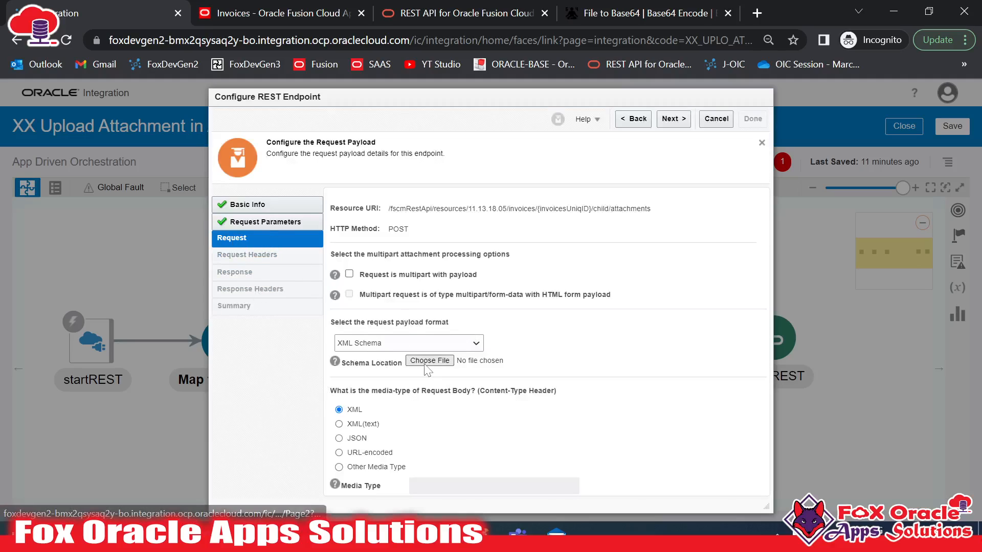
{"action": "left_click", "coordinate": [445, 347]}
{"action": "left_click", "coordinate": [440, 365]}
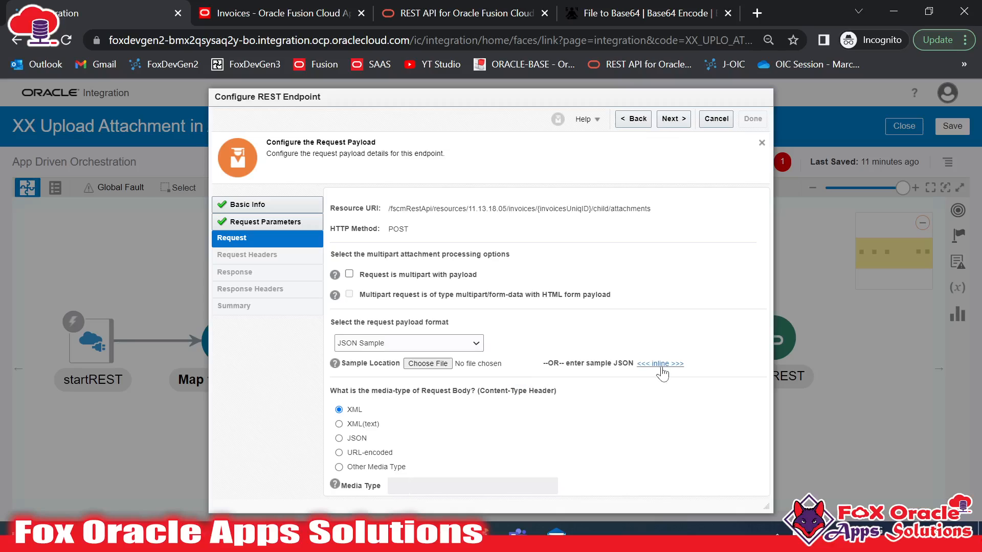
{"action": "left_click", "coordinate": [660, 374]}
{"action": "key", "text": "ctrl+v"}
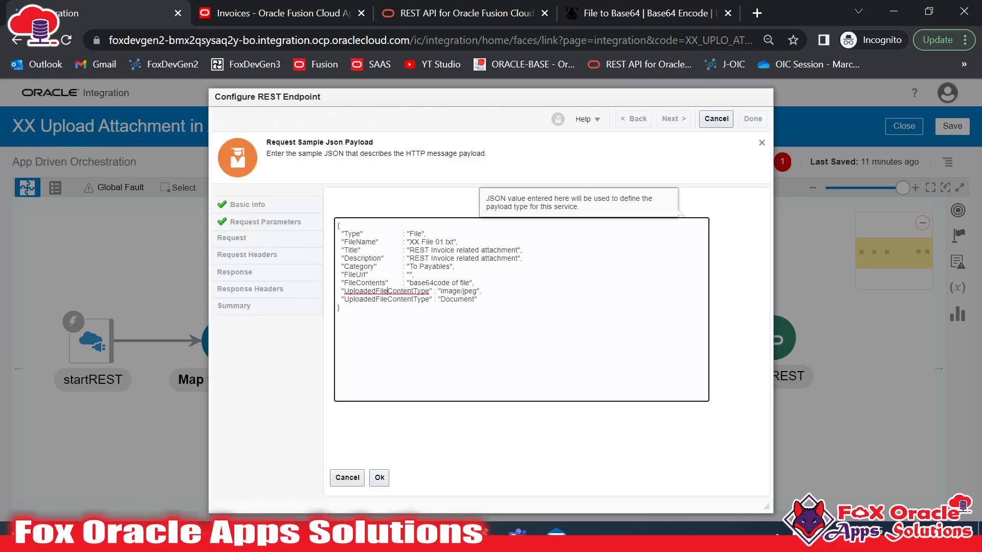
Step: Remove the duplicate "UploadedFileContentType" : "Document" entry from the sample request JSON, accept the sample and advance to the response configuration
{"action": "double_click", "coordinate": [359, 291]}
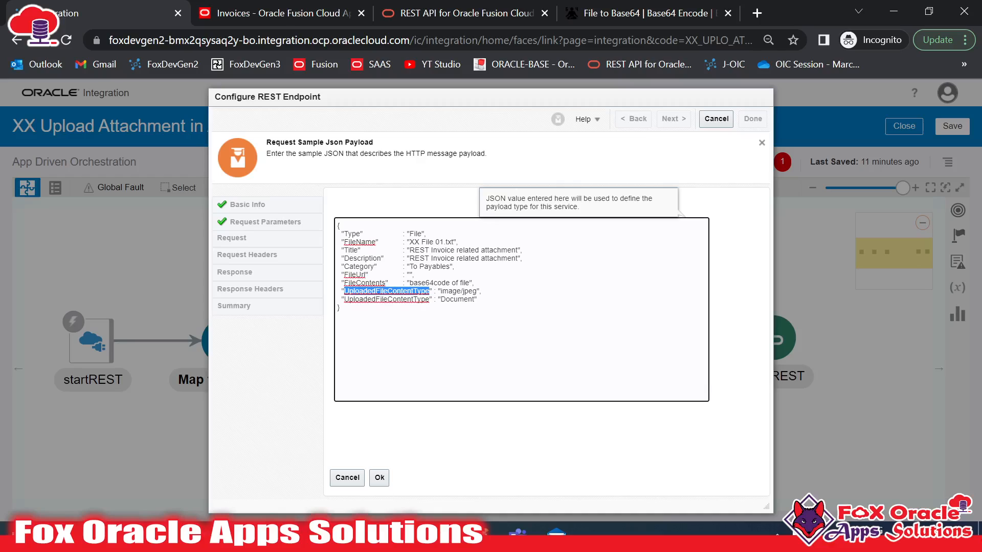
{"action": "key", "text": "End"}
{"action": "key", "text": "shift+Down"}
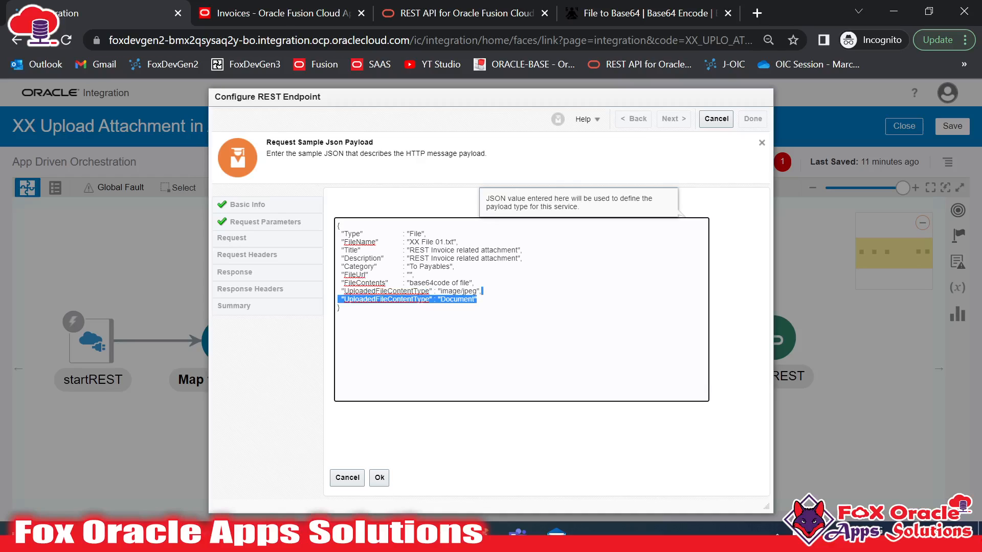
{"action": "key", "text": "Delete"}
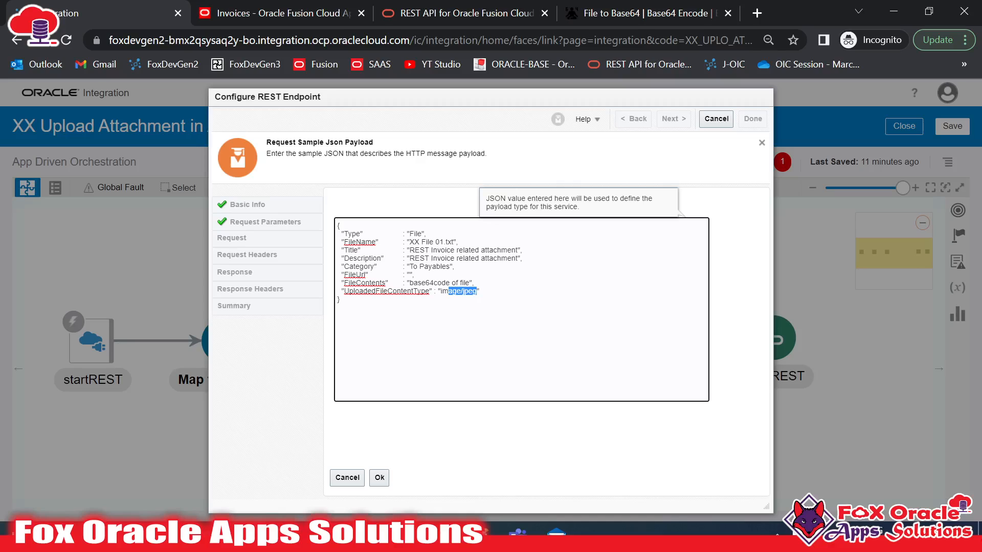
{"action": "left_click", "coordinate": [379, 477]}
{"action": "scroll", "coordinate": [547, 337], "scroll_direction": "down", "scroll_amount": 1}
{"action": "left_click", "coordinate": [674, 119]}
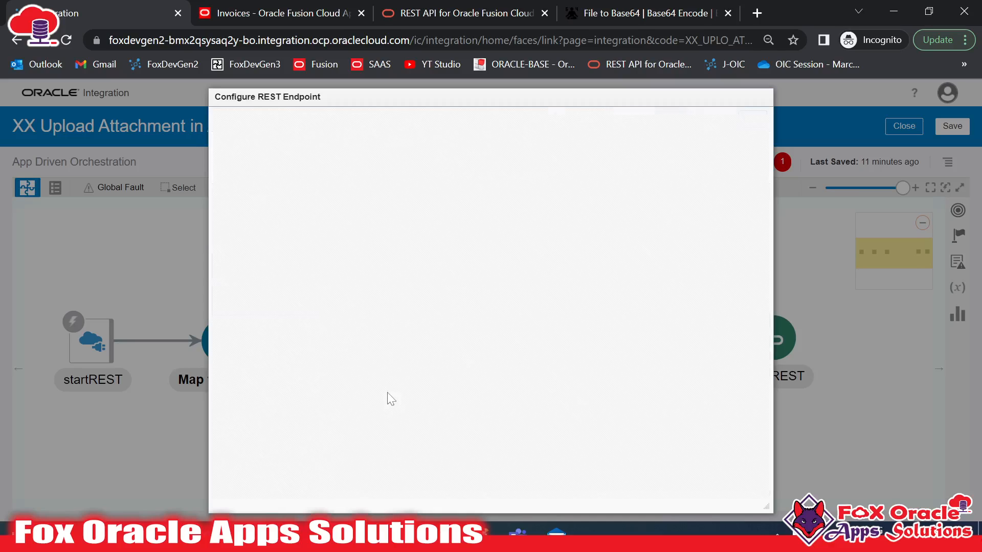
Step: Set the response payload format to JSON Sample with inline entry and copy the complete Response Payload JSON from the Notepad++ file
{"action": "left_click", "coordinate": [404, 343]}
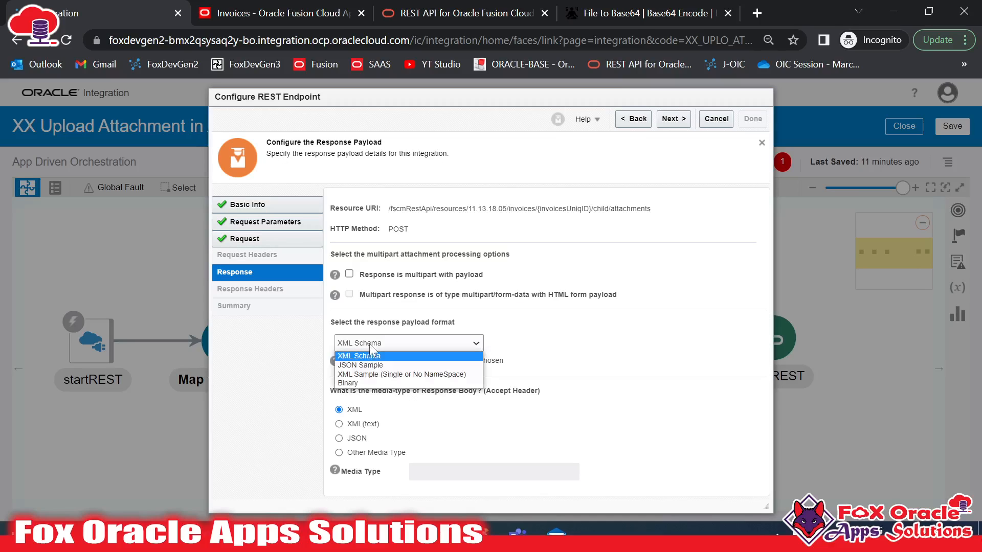
{"action": "left_click", "coordinate": [365, 362]}
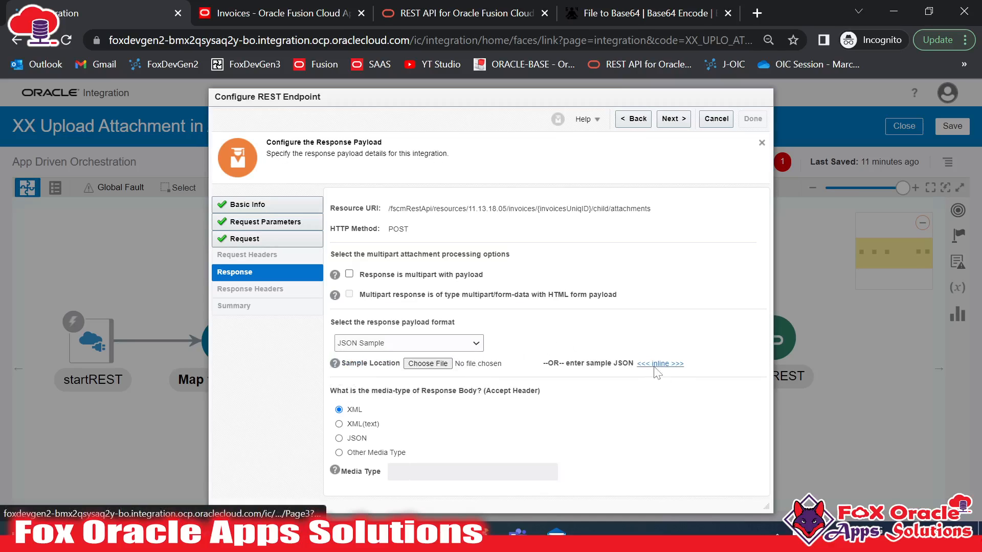
{"action": "key", "text": "alt+Tab"}
{"action": "scroll", "coordinate": [292, 267], "scroll_direction": "down", "scroll_amount": 4}
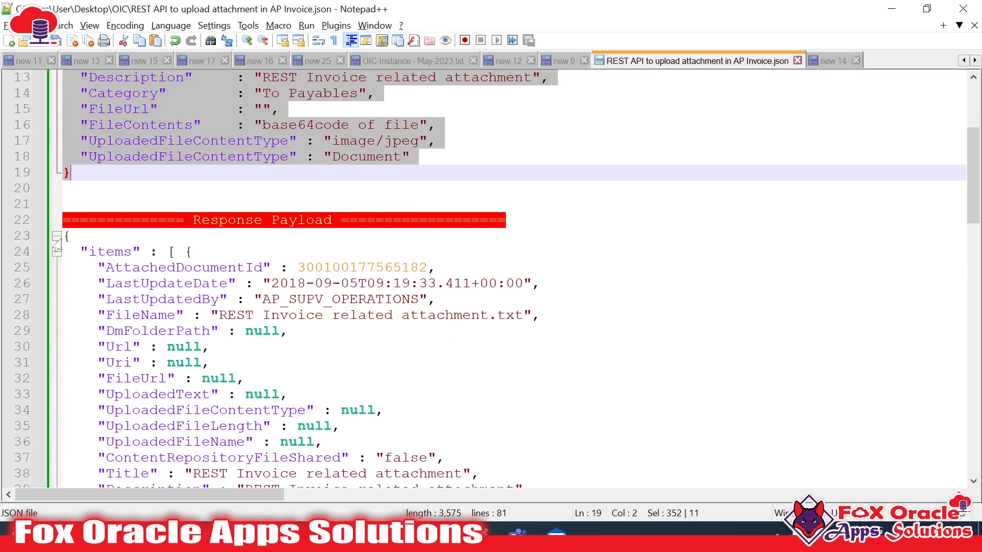
{"action": "left_click", "coordinate": [64, 236]}
{"action": "scroll", "coordinate": [64, 236], "scroll_direction": "down", "scroll_amount": 20}
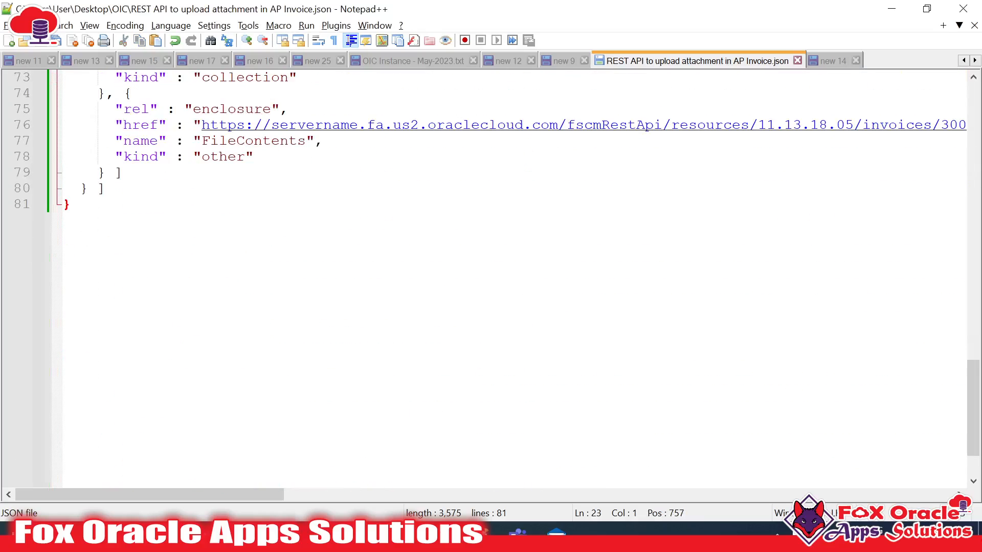
{"action": "key", "text": "ctrl+shift+End"}
{"action": "key", "text": "alt+Tab"}
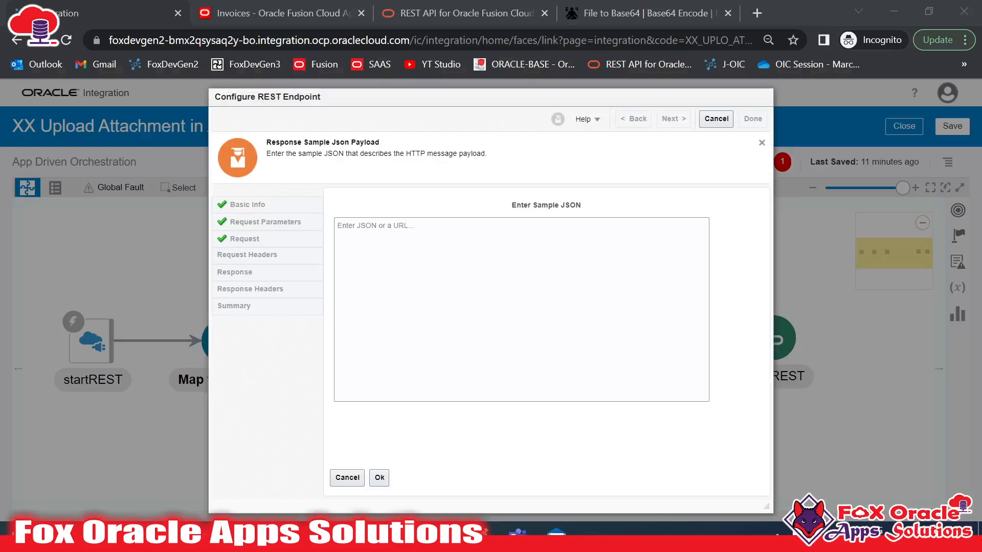
Step: Paste the copied JSON as the response sample, accept it and finish the updateAttachmentREST endpoint configuration
{"action": "left_click", "coordinate": [409, 286]}
{"action": "key", "text": "ctrl+v"}
{"action": "left_click", "coordinate": [379, 477]}
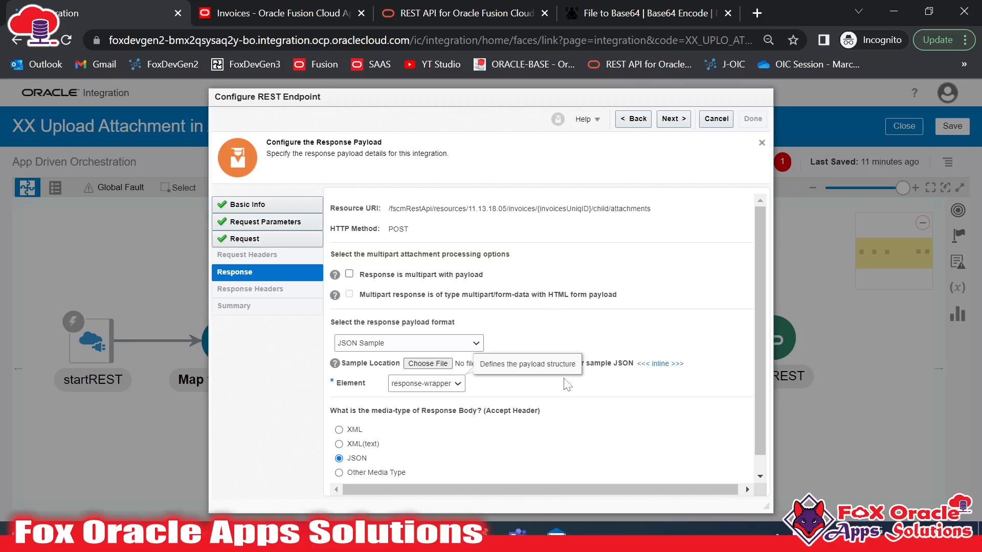
{"action": "scroll", "coordinate": [532, 358], "scroll_direction": "down", "scroll_amount": 1}
{"action": "left_click", "coordinate": [673, 121]}
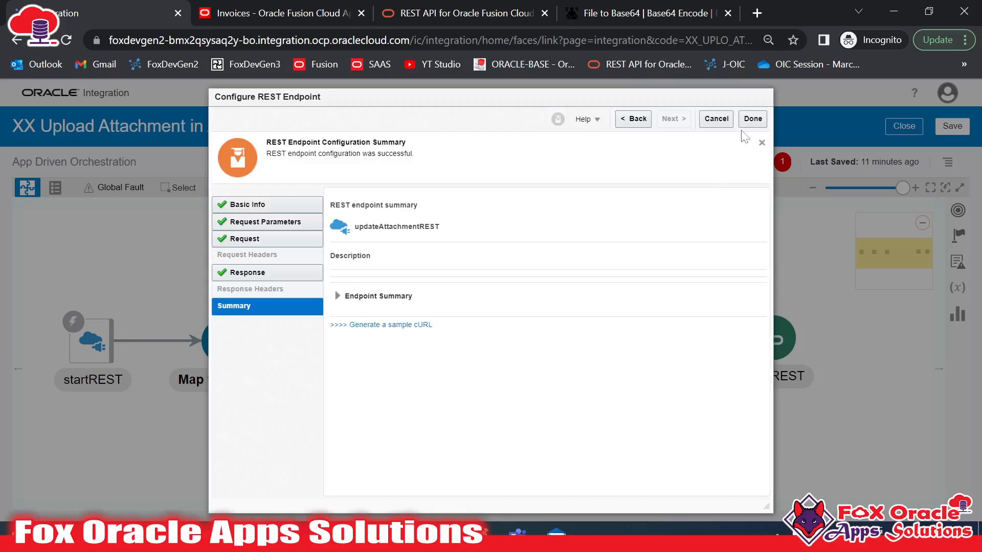
{"action": "left_click", "coordinate": [752, 120]}
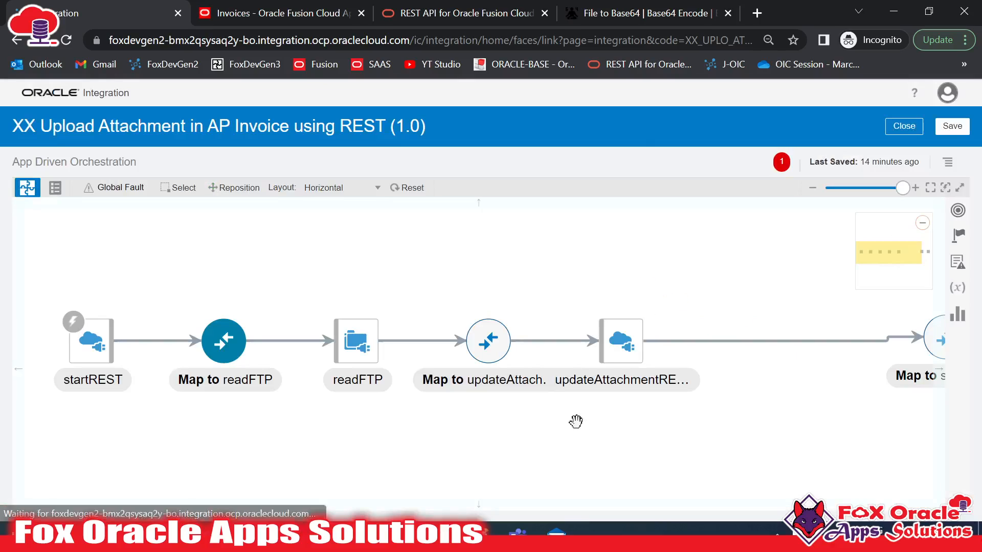
Step: Space out the updateAttachmentREST invoke and its preceding map on the orchestration canvas
{"action": "left_click", "coordinate": [552, 360]}
{"action": "left_click_drag", "start_coordinate": [404, 371], "coordinate": [435, 375]}
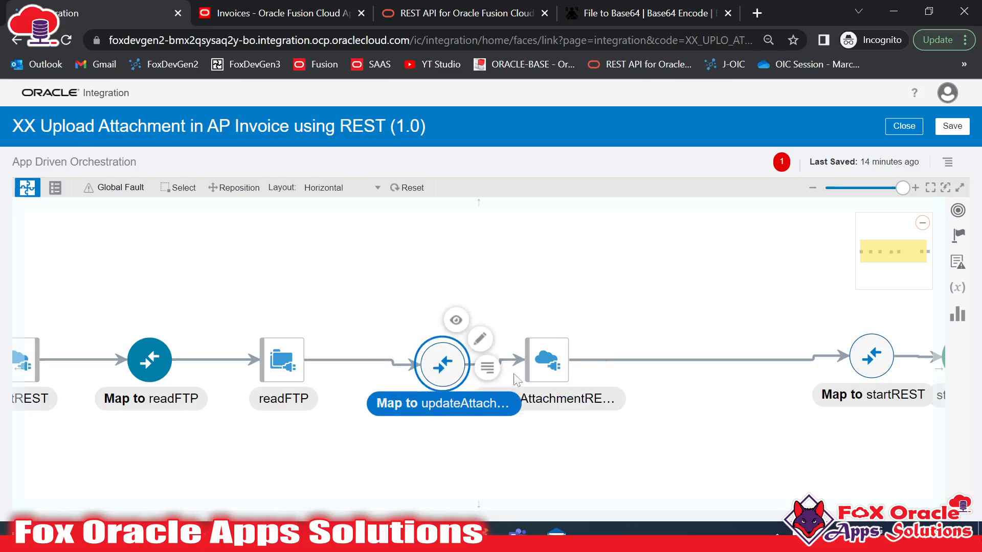
{"action": "left_click_drag", "start_coordinate": [542, 367], "coordinate": [582, 365]}
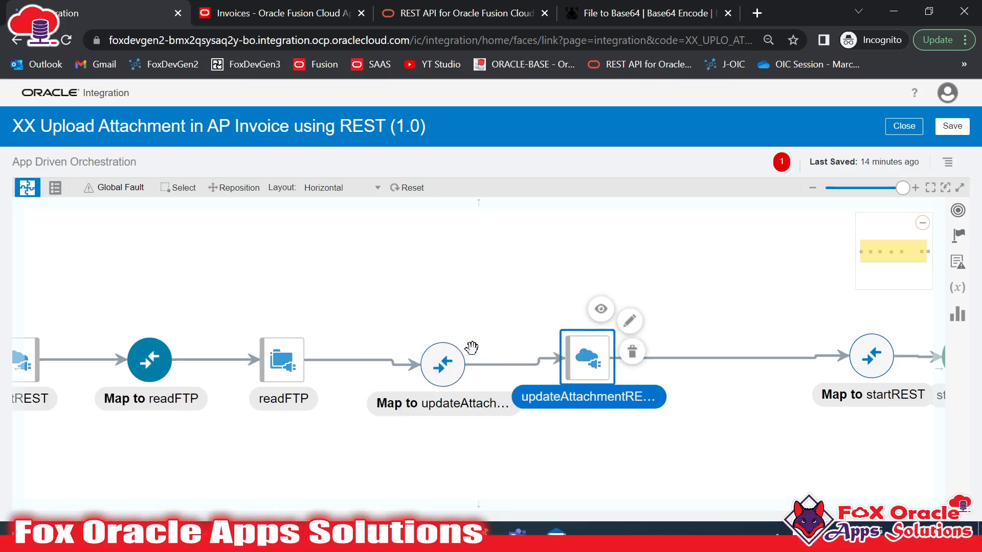
{"action": "left_click", "coordinate": [449, 354]}
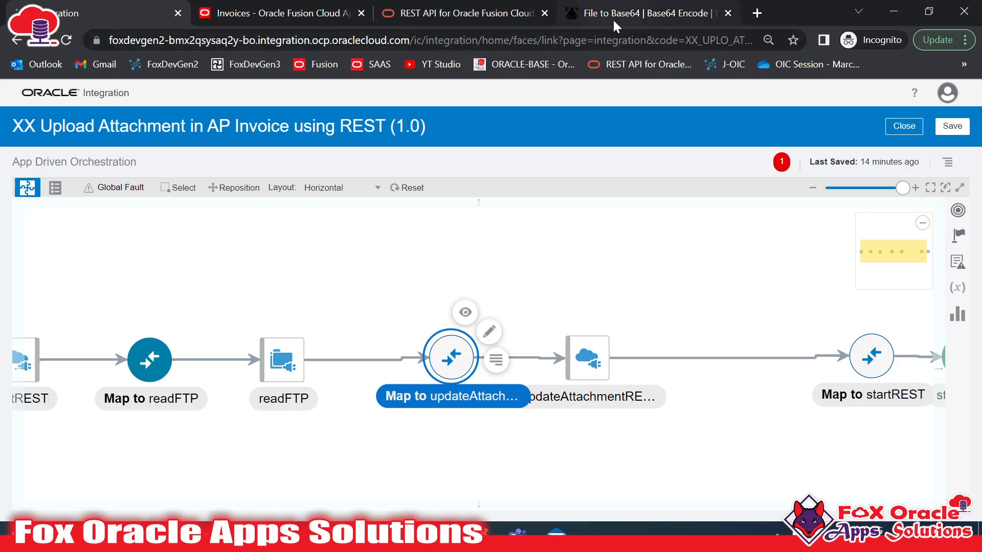
Step: Examine the FileContents value in the JSON request body of the attachments request in Postman and return to the browser
{"action": "left_click", "coordinate": [353, 4]}
{"action": "left_click", "coordinate": [419, 4]}
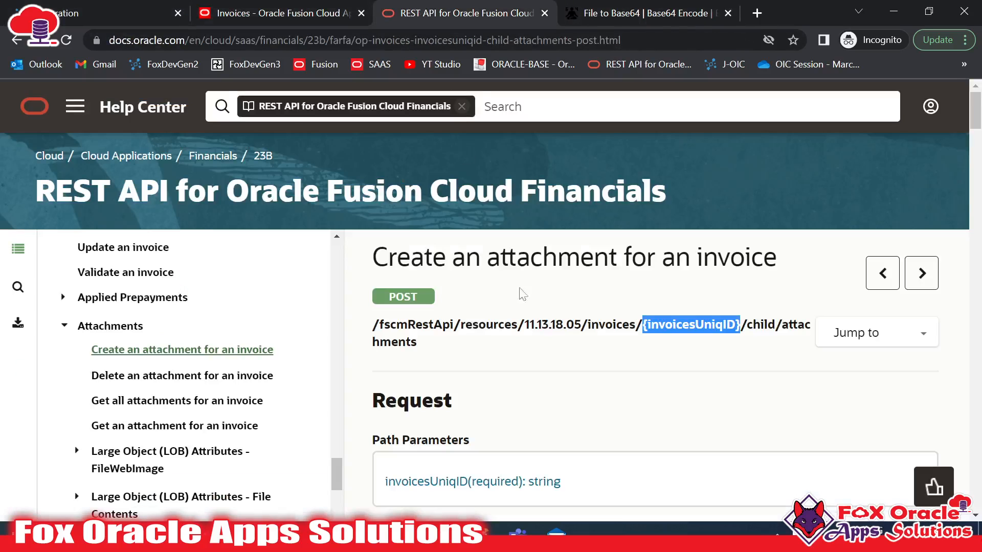
{"action": "left_click", "coordinate": [228, 4]}
{"action": "left_click", "coordinate": [482, 535]}
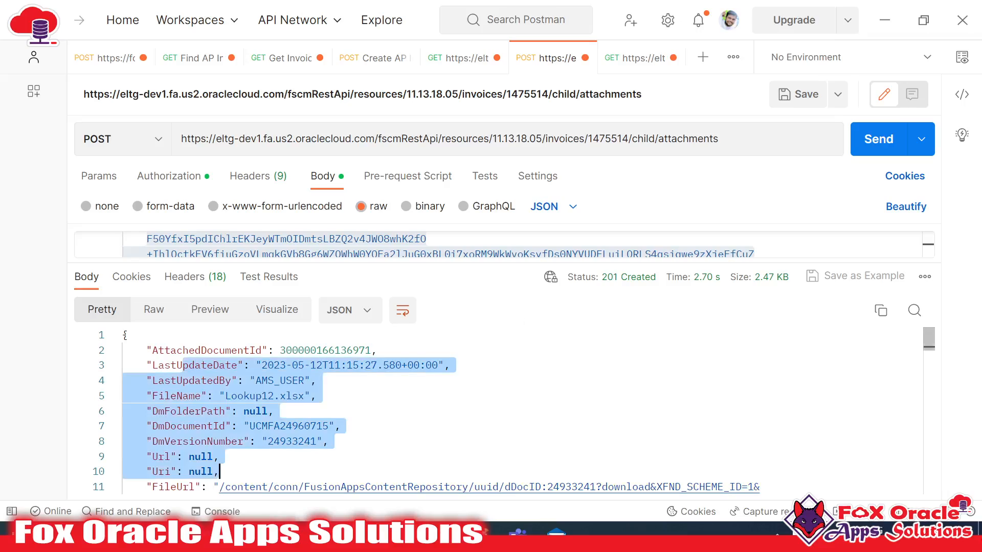
{"action": "left_click_drag", "start_coordinate": [448, 264], "coordinate": [449, 416]}
{"action": "scroll", "coordinate": [451, 332], "scroll_direction": "up", "scroll_amount": 5}
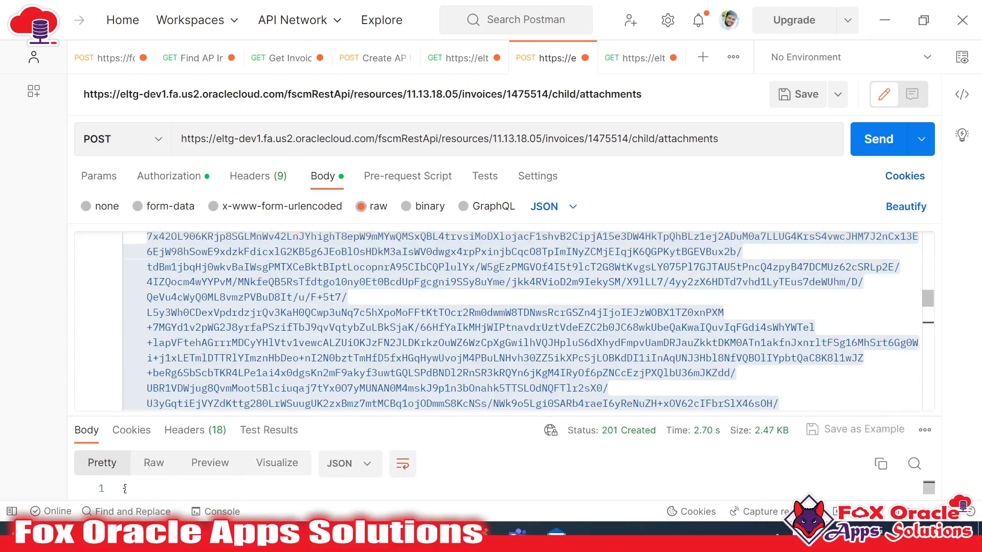
{"action": "scroll", "coordinate": [451, 333], "scroll_direction": "up", "scroll_amount": 10}
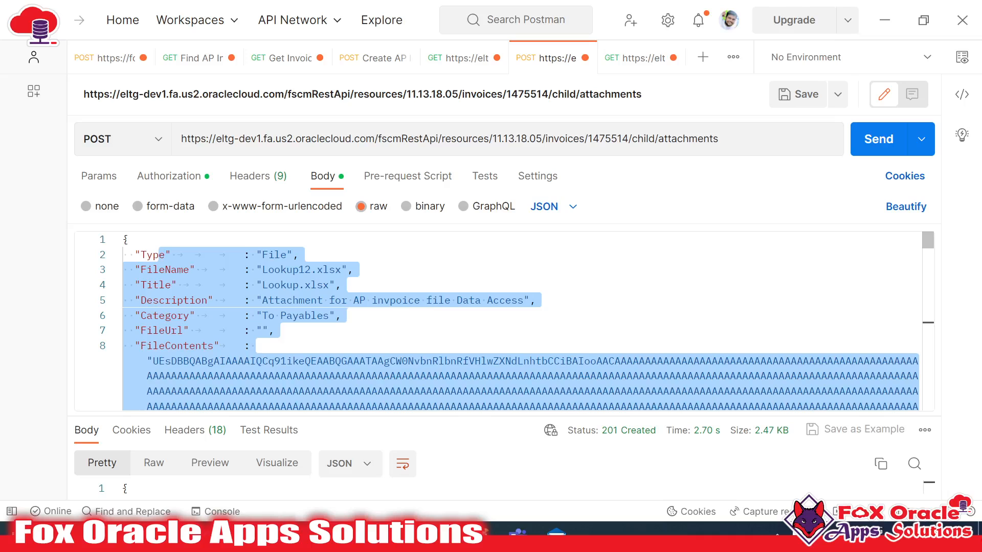
{"action": "left_click", "coordinate": [256, 345]}
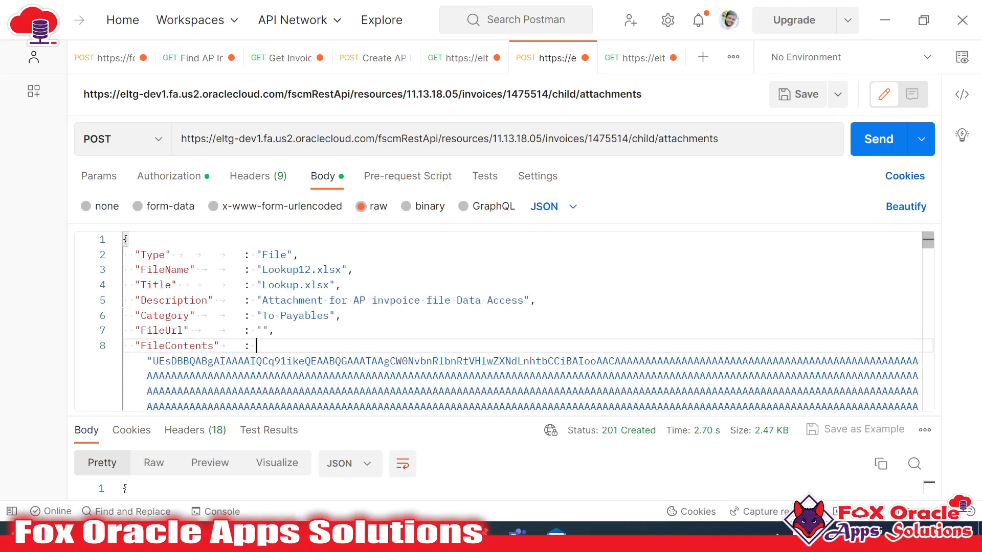
{"action": "left_click_drag", "start_coordinate": [152, 361], "coordinate": [335, 376]}
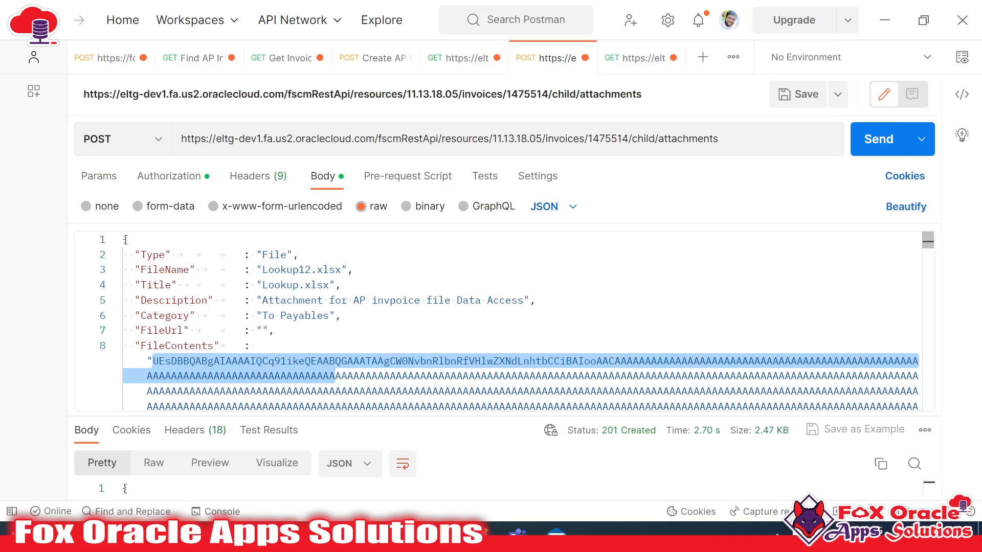
{"action": "key", "text": "alt+Tab"}
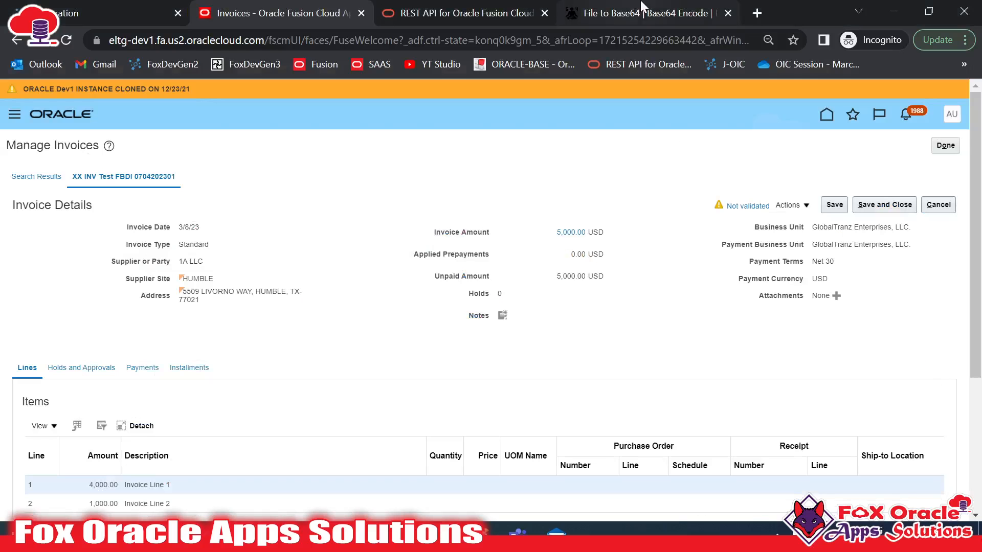
Step: Review the File to Base64 page on Base64 Guru, including its encoded output and output format options
{"action": "left_click", "coordinate": [643, 8]}
{"action": "scroll", "coordinate": [377, 203], "scroll_direction": "up", "scroll_amount": 3}
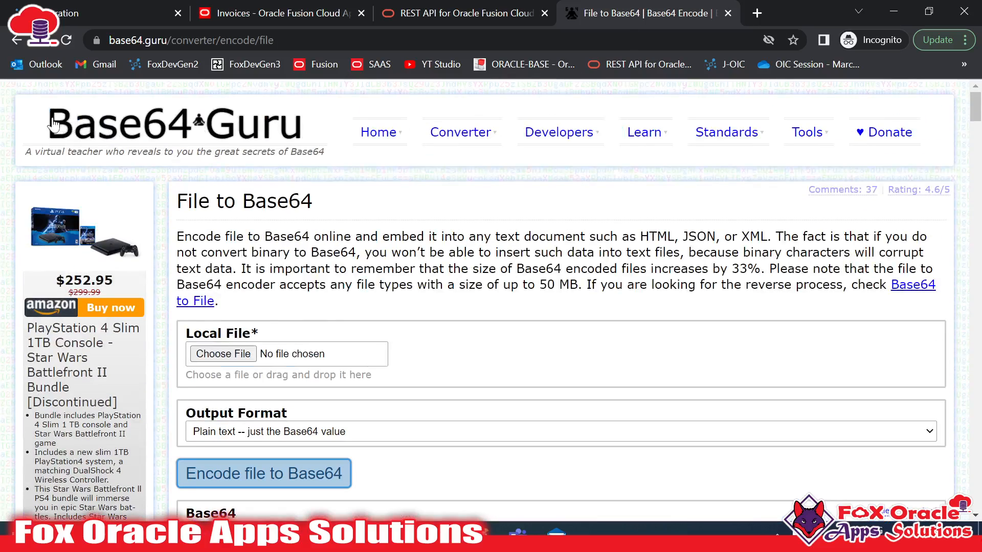
{"action": "left_click", "coordinate": [271, 481]}
{"action": "scroll", "coordinate": [271, 360], "scroll_direction": "down", "scroll_amount": 1}
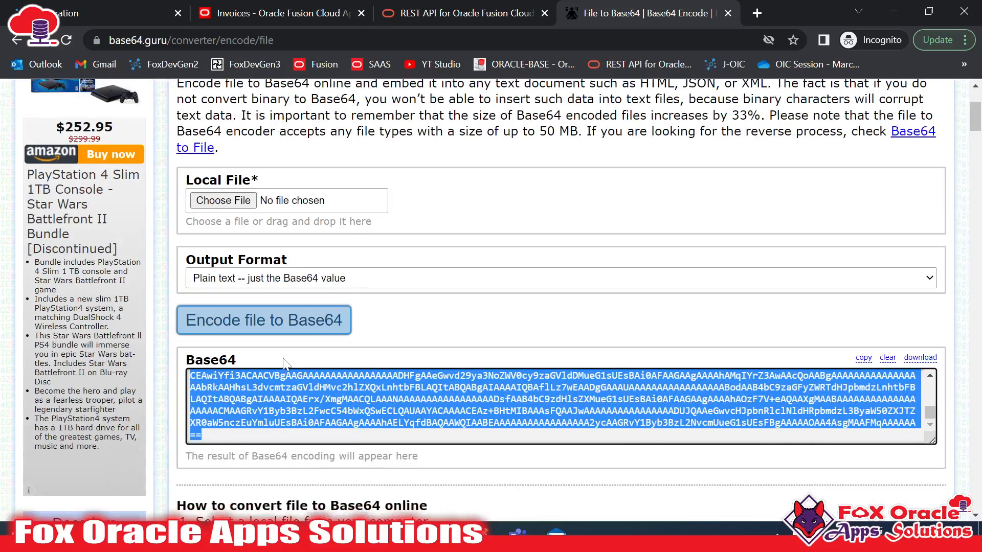
{"action": "left_click", "coordinate": [287, 279]}
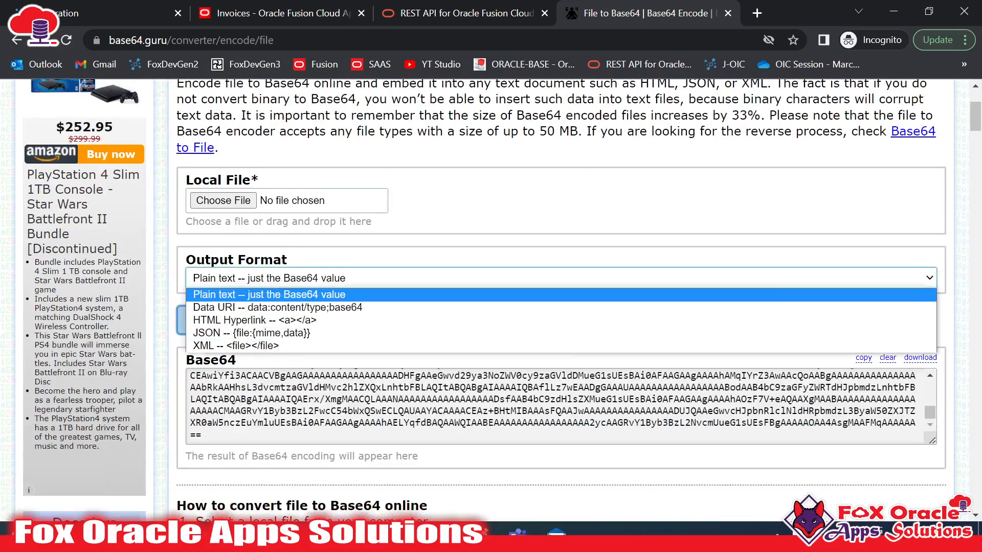
{"action": "left_click", "coordinate": [355, 183]}
{"action": "scroll", "coordinate": [355, 183], "scroll_direction": "up", "scroll_amount": 3}
Step: Return to the integration canvas and review the flow from readFTP through the map to updateAttachmentREST
{"action": "left_click", "coordinate": [67, 8]}
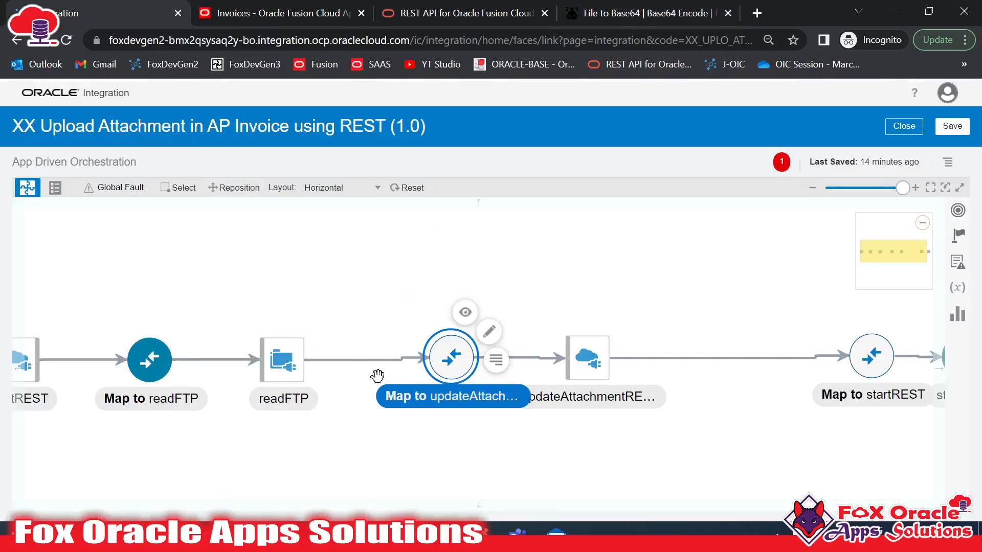
{"action": "left_click", "coordinate": [412, 450]}
{"action": "left_click_drag", "start_coordinate": [389, 438], "coordinate": [460, 438]}
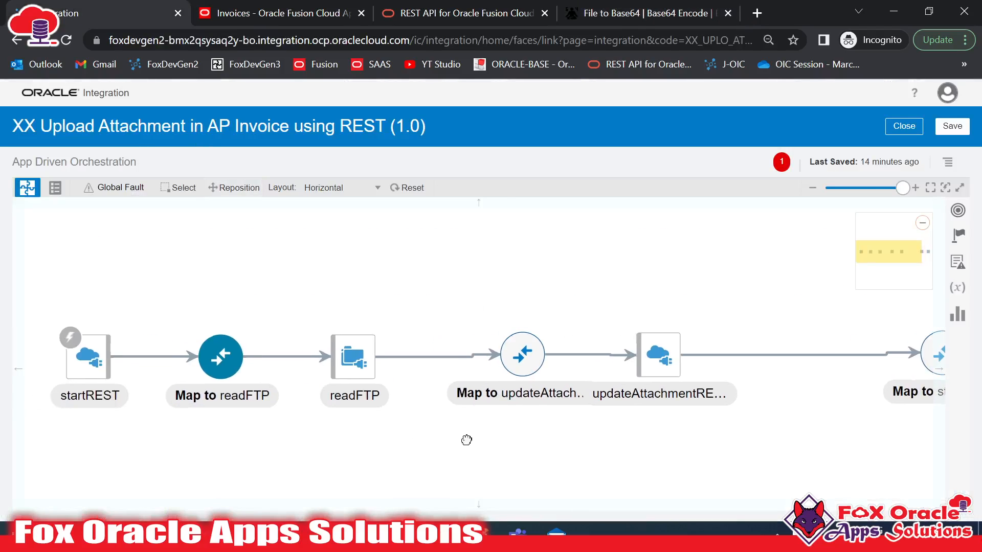
{"action": "left_click", "coordinate": [346, 373]}
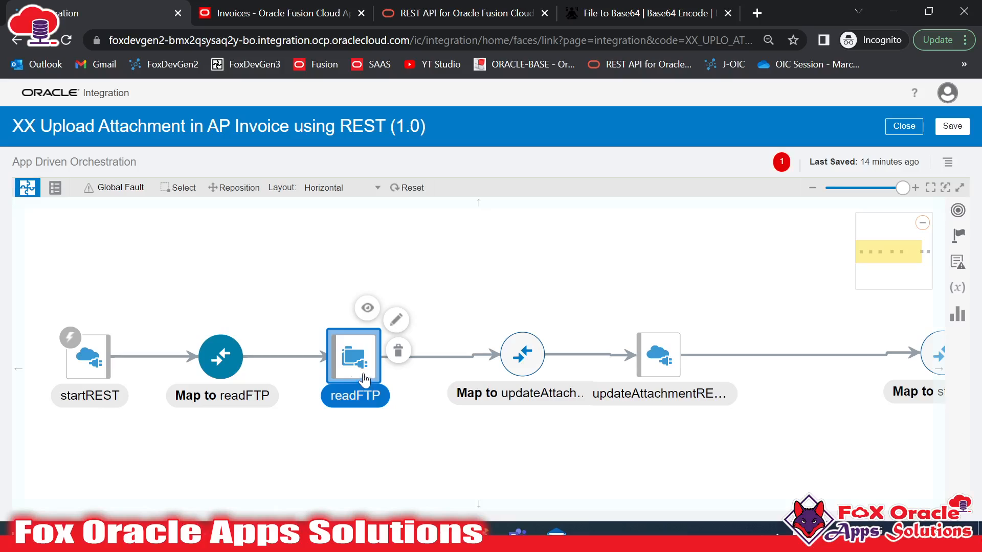
{"action": "left_click", "coordinate": [522, 355]}
{"action": "left_click_drag", "start_coordinate": [698, 442], "coordinate": [597, 446]}
{"action": "left_click", "coordinate": [563, 361]}
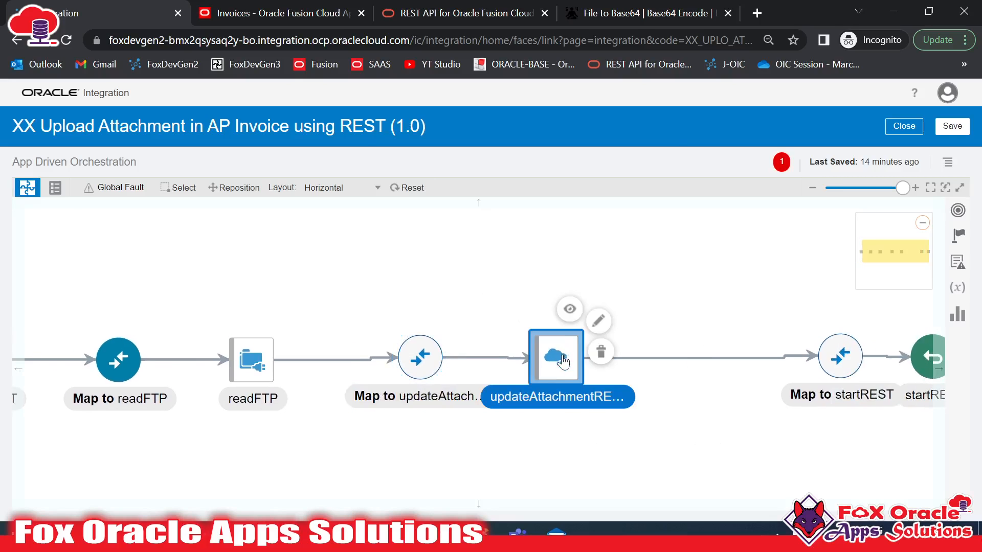
Step: Open the mapping for updateAttachmentREST, check the request body fields in Postman, and expand the target's Template Parameters
{"action": "left_click", "coordinate": [429, 355]}
{"action": "left_click", "coordinate": [457, 333]}
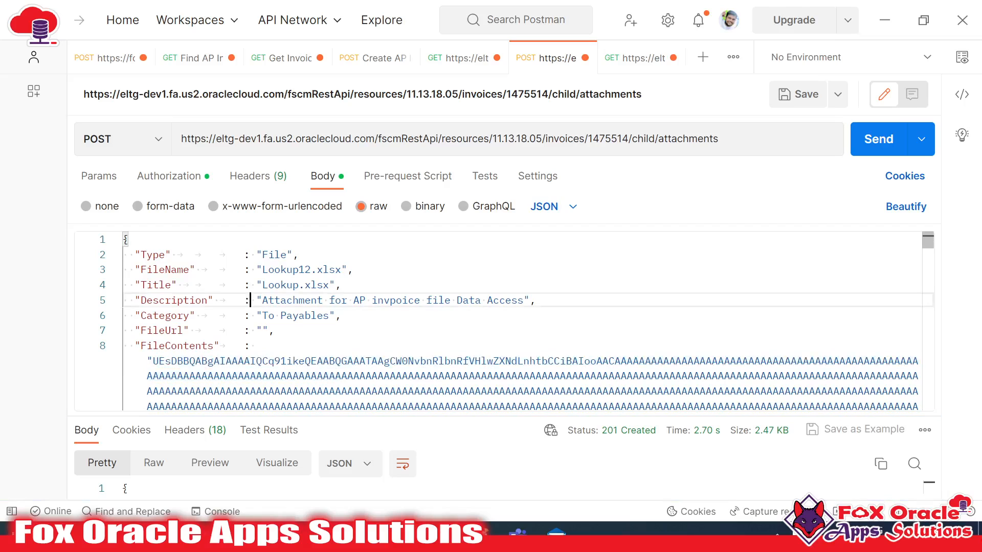
{"action": "left_click_drag", "start_coordinate": [139, 255], "coordinate": [293, 361]}
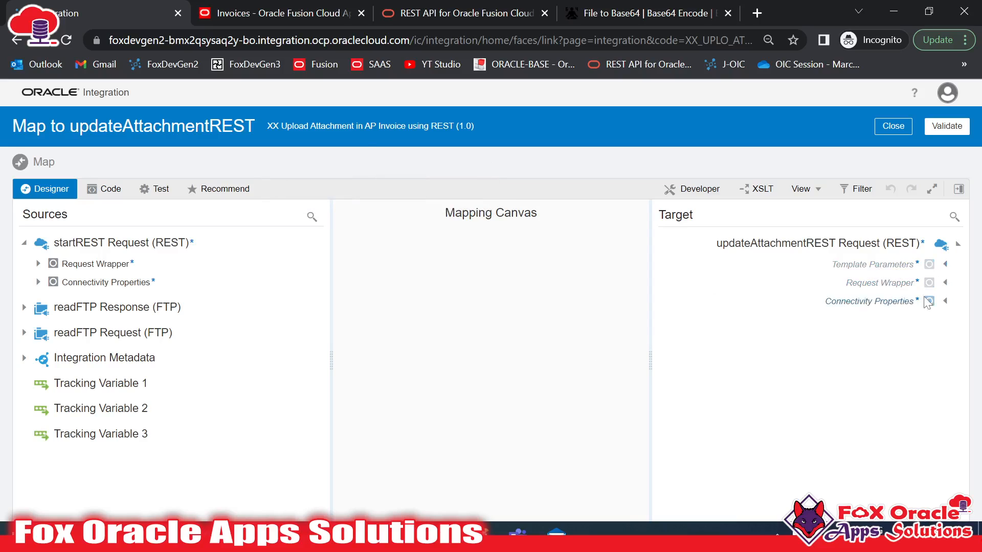
{"action": "left_click", "coordinate": [945, 265]}
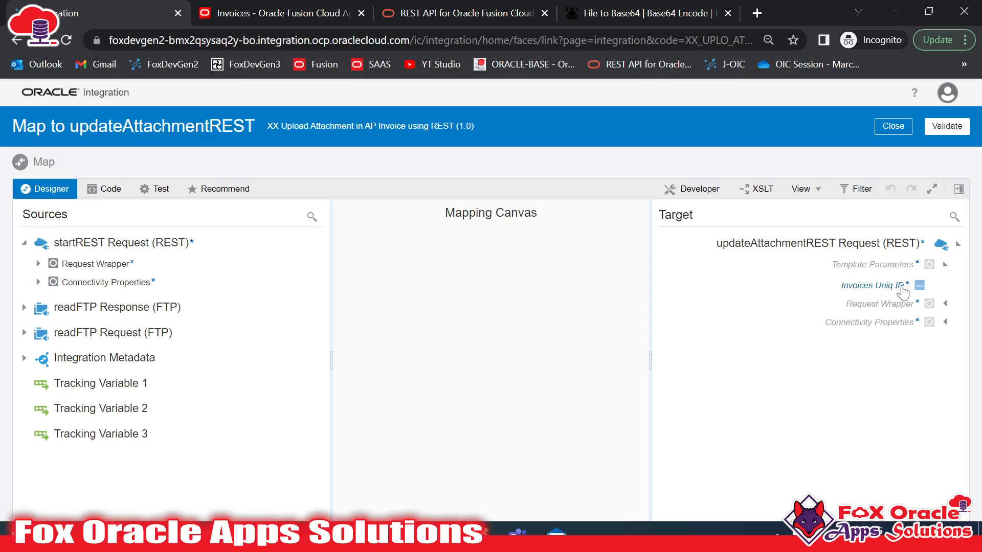
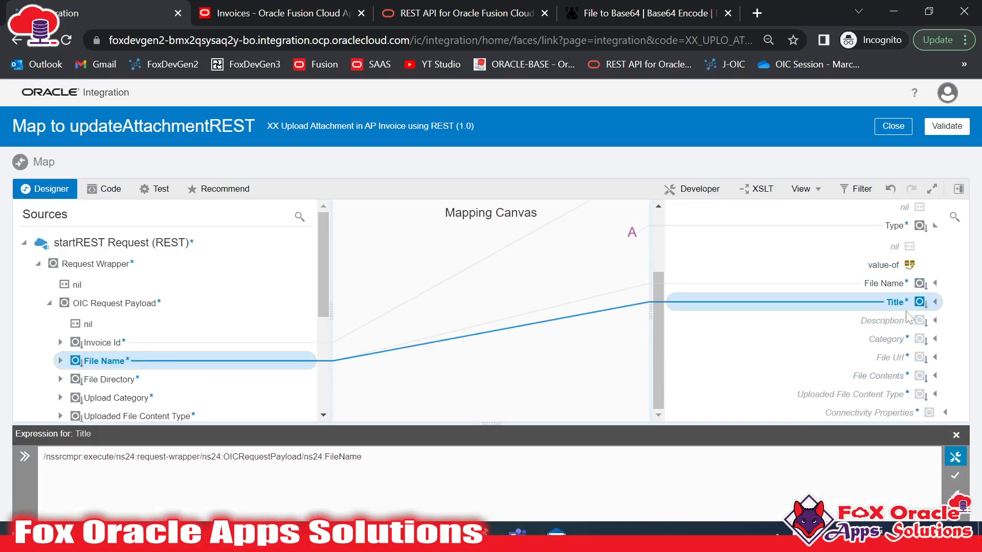
Step: Copy the Description sample text from the Notepad++ payload and enter 'Attachment uploaded by OIC instance id : ' as the Description target's expression in the mapper
{"action": "left_click", "coordinate": [883, 321]}
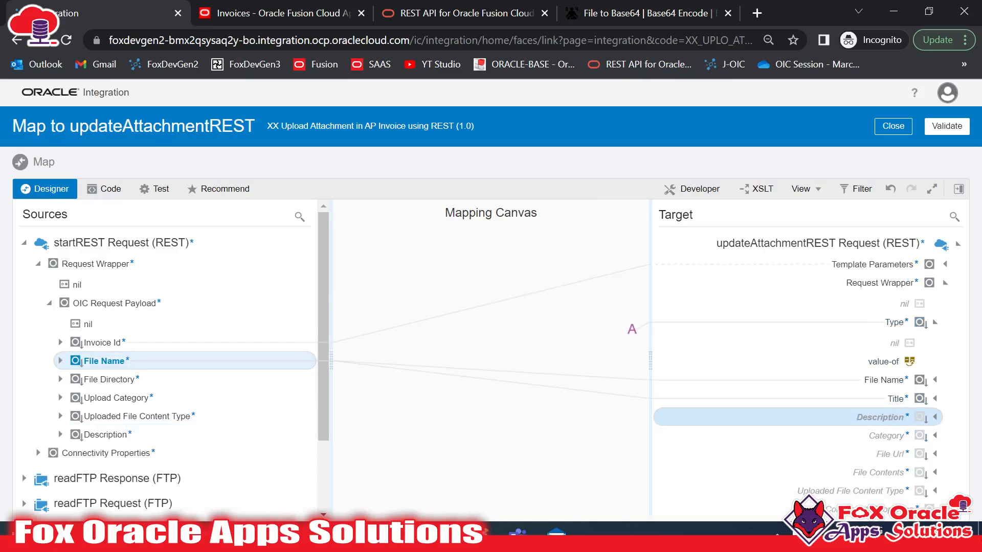
{"action": "key", "text": "alt+Tab"}
{"action": "left_click", "coordinate": [286, 299]}
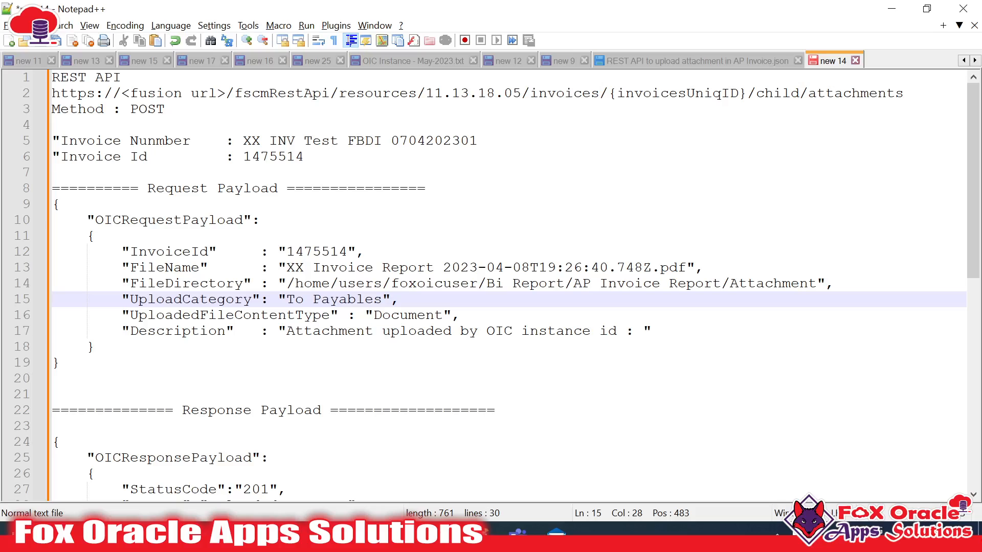
{"action": "left_click_drag", "start_coordinate": [287, 331], "coordinate": [643, 331]}
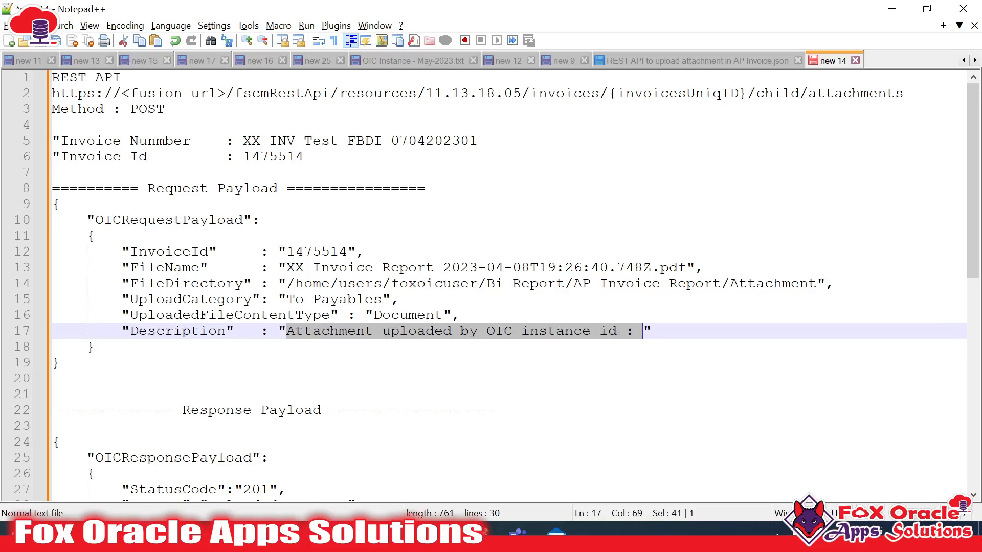
{"action": "key", "text": "alt+Tab"}
{"action": "right_click", "coordinate": [903, 416]}
{"action": "left_click", "coordinate": [848, 326]}
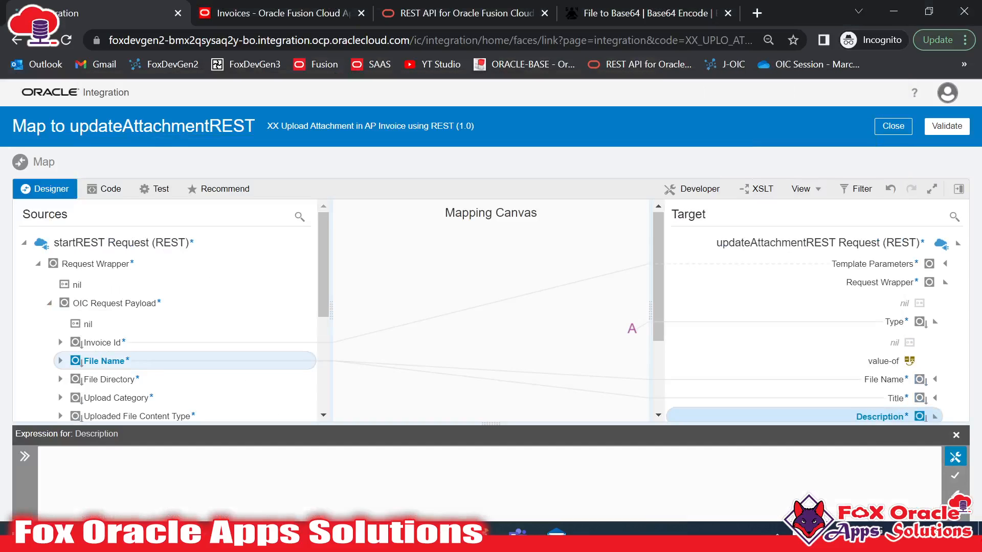
{"action": "type", "text": "'Attachment uploaded by OIC instance id :"}
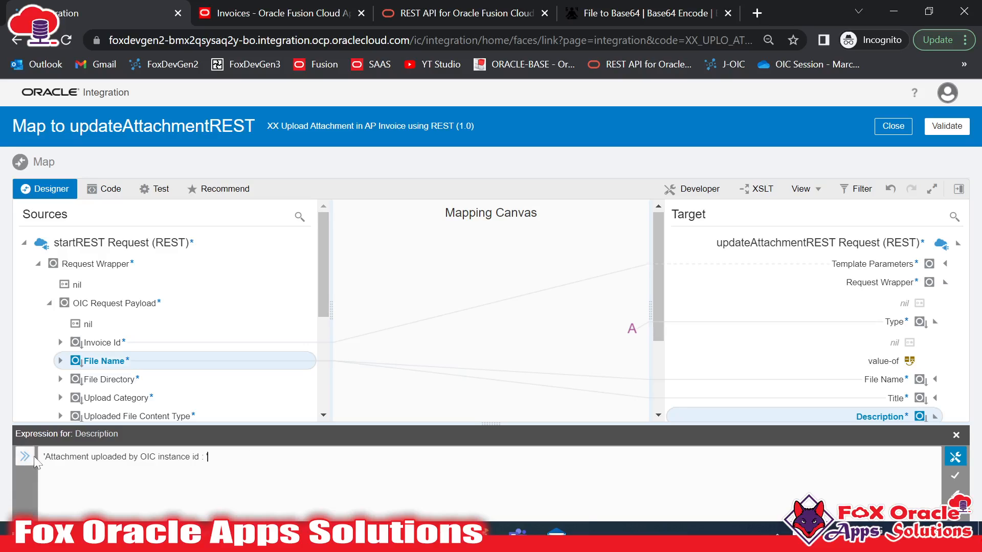
Step: Wrap the Description text in a concat function with the Instance ID from Integration Metadata's Runtime Details, and save the expression
{"action": "key", "text": "Delete"}
{"action": "type", "text": "concat"}
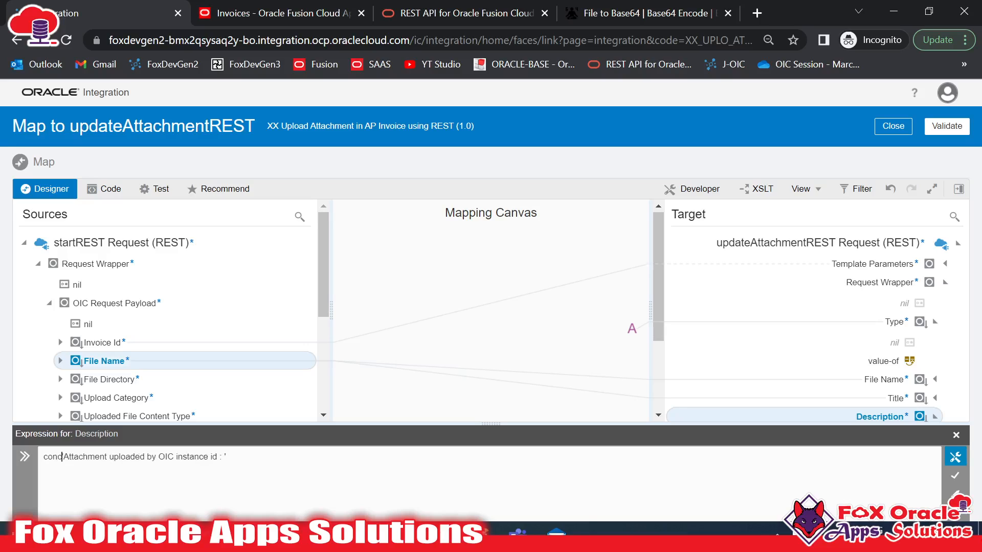
{"action": "type", "text": "("}
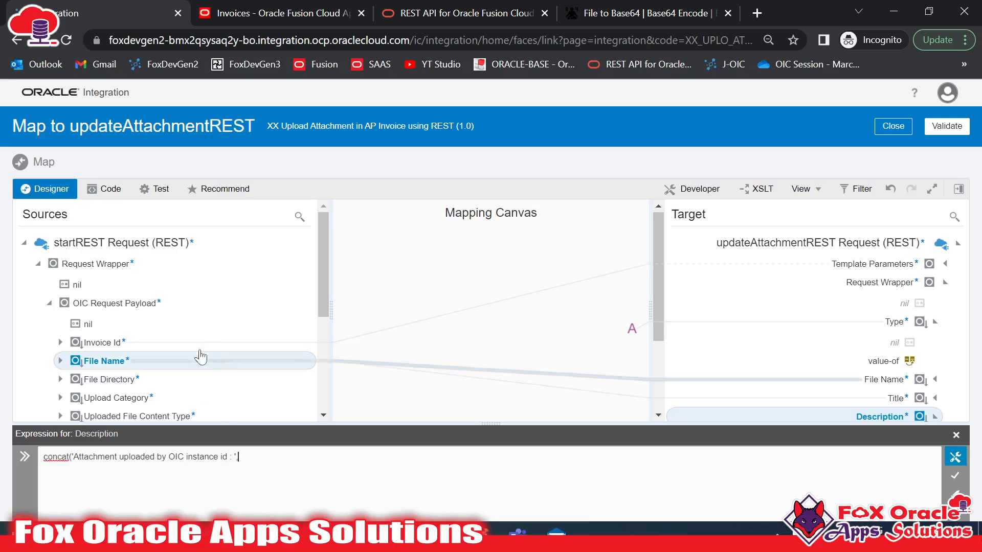
{"action": "scroll", "coordinate": [199, 362], "scroll_direction": "down", "scroll_amount": 4}
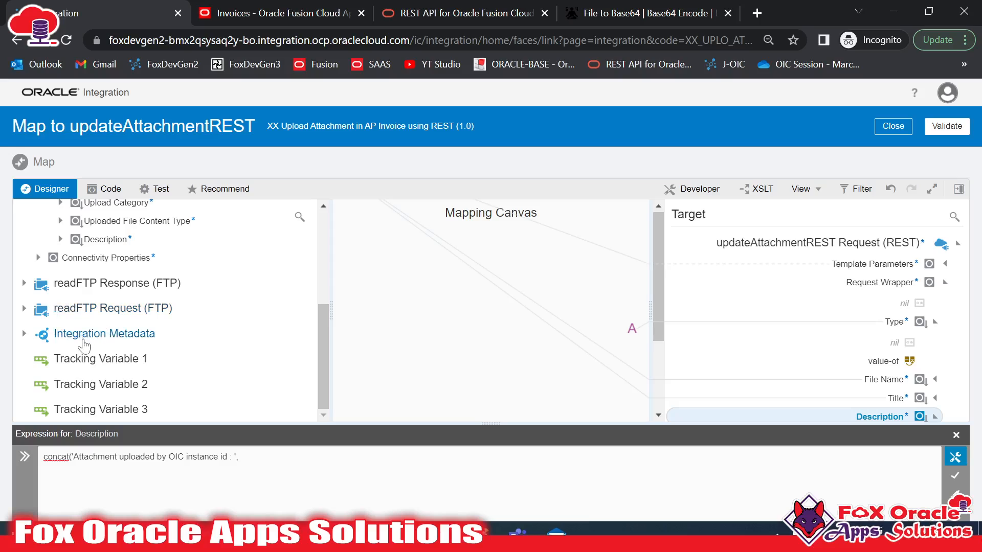
{"action": "left_click", "coordinate": [24, 337]}
{"action": "left_click", "coordinate": [37, 327]}
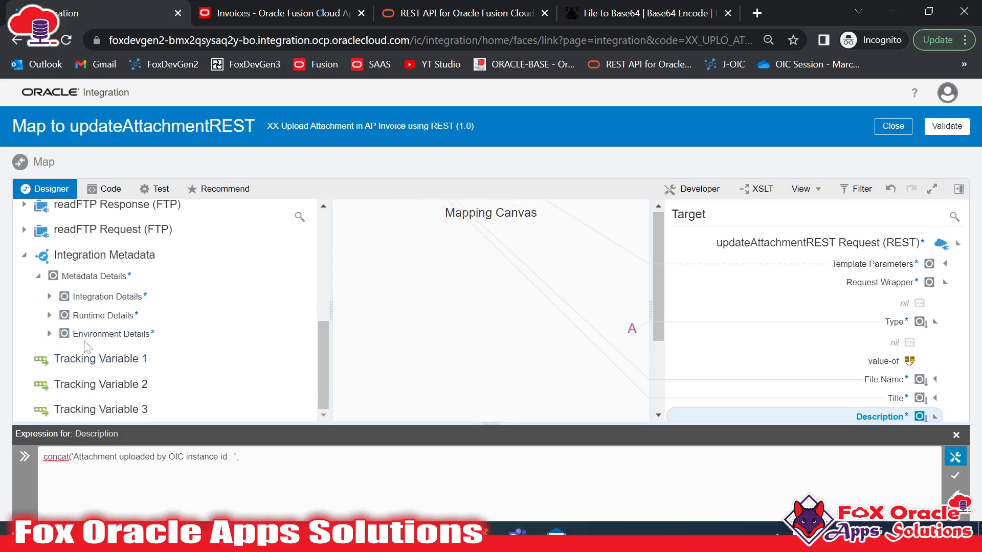
{"action": "left_click", "coordinate": [49, 315]}
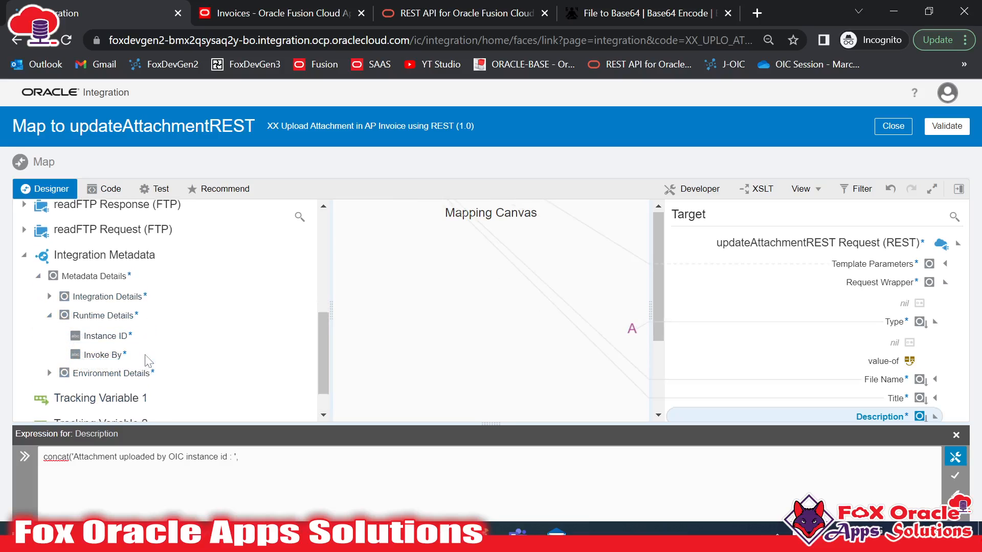
{"action": "left_click_drag", "start_coordinate": [118, 340], "coordinate": [287, 456]}
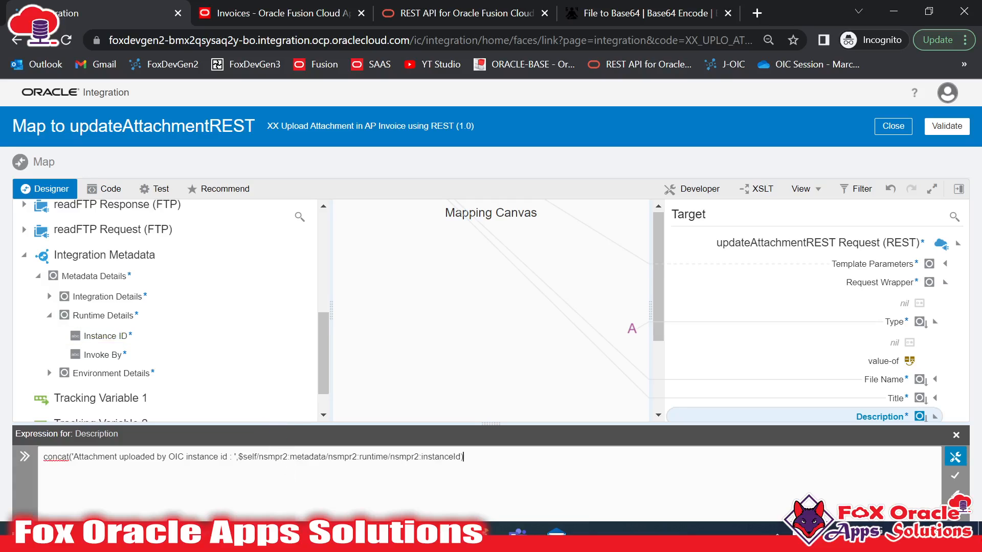
{"action": "left_click", "coordinate": [954, 476]}
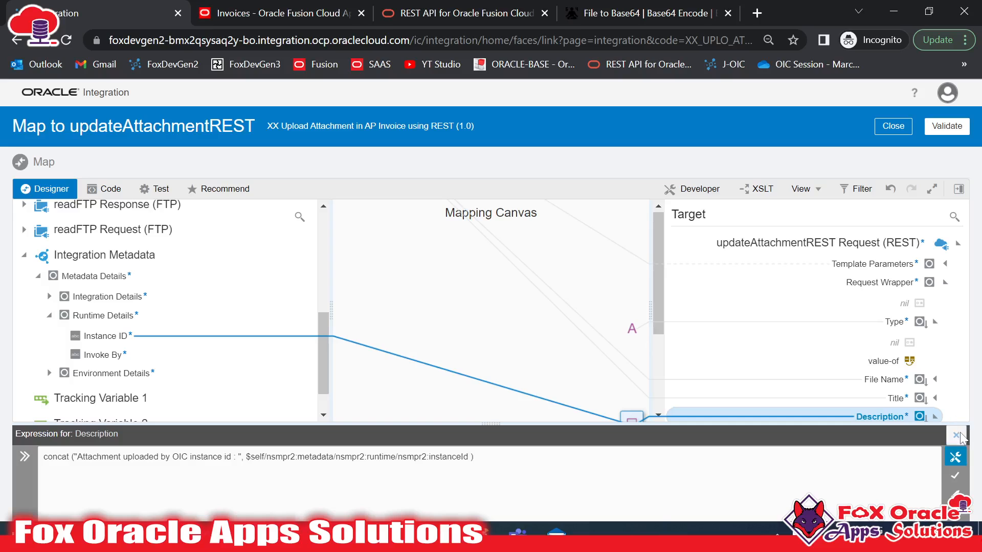
{"action": "left_click", "coordinate": [956, 436]}
Step: Check the Description, UploadedFileContentType and UploadCategory fields of the request payload in Notepad++ and return to the mapper
{"action": "key", "text": "alt+Tab"}
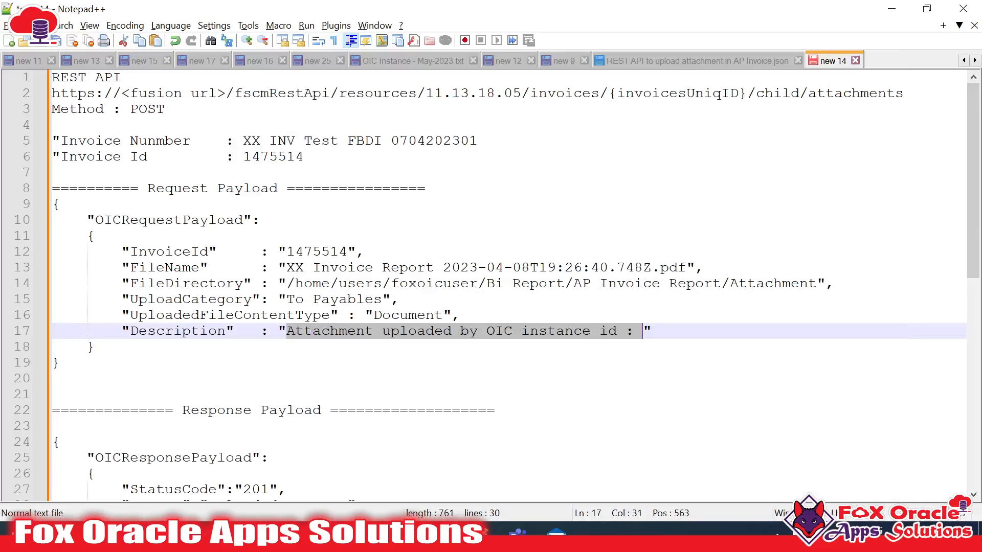
{"action": "left_click", "coordinate": [417, 331]}
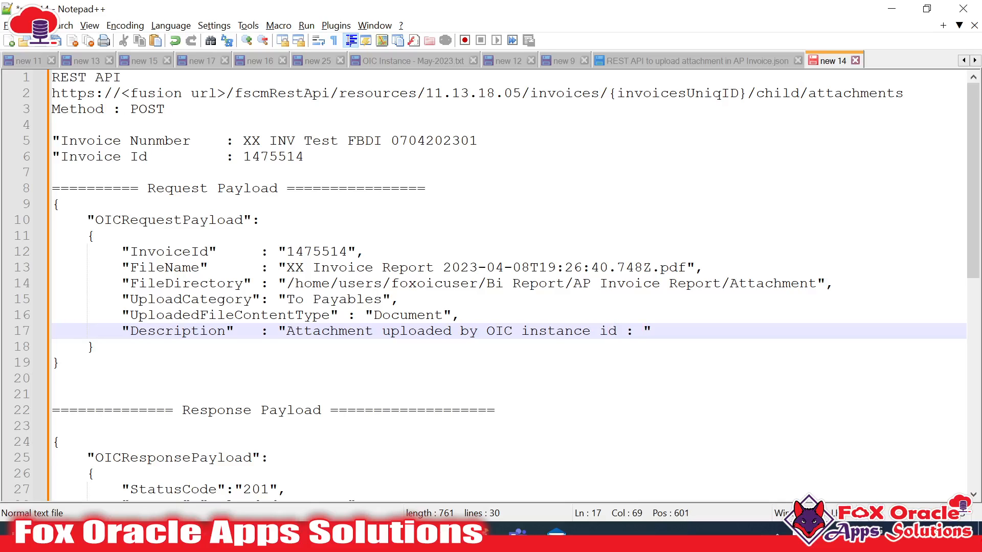
{"action": "key", "text": "alt+Tab"}
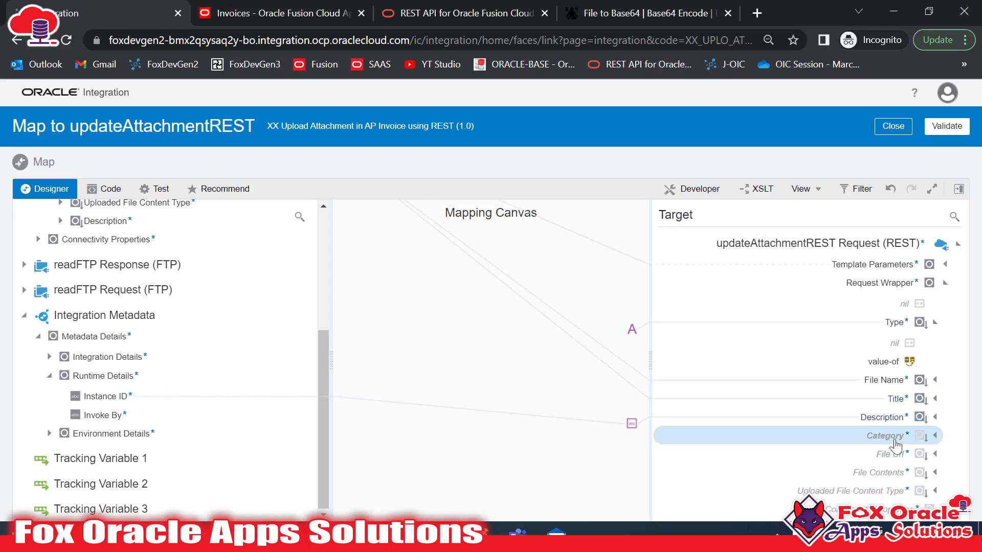
{"action": "key", "text": "alt+Tab"}
{"action": "double_click", "coordinate": [230, 316]}
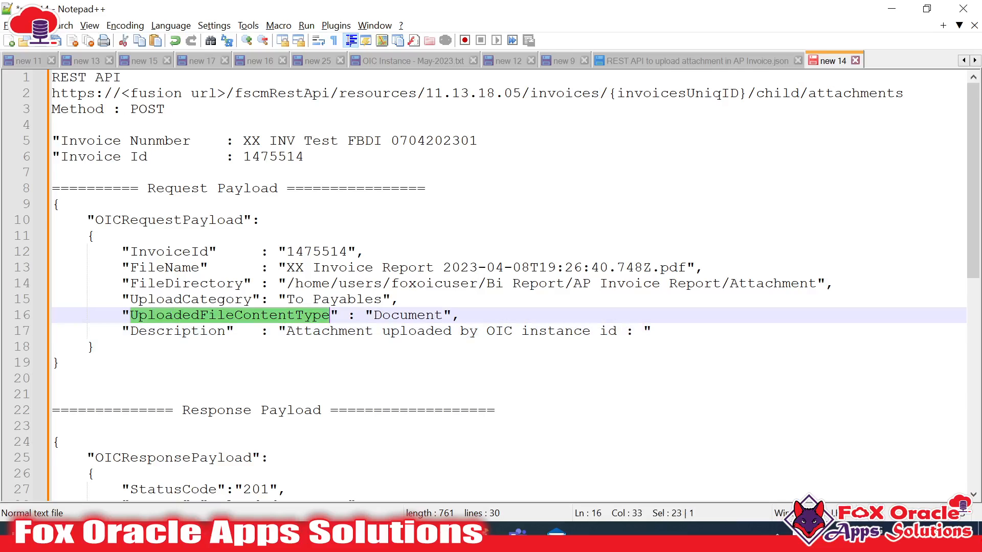
{"action": "left_click", "coordinate": [156, 315]}
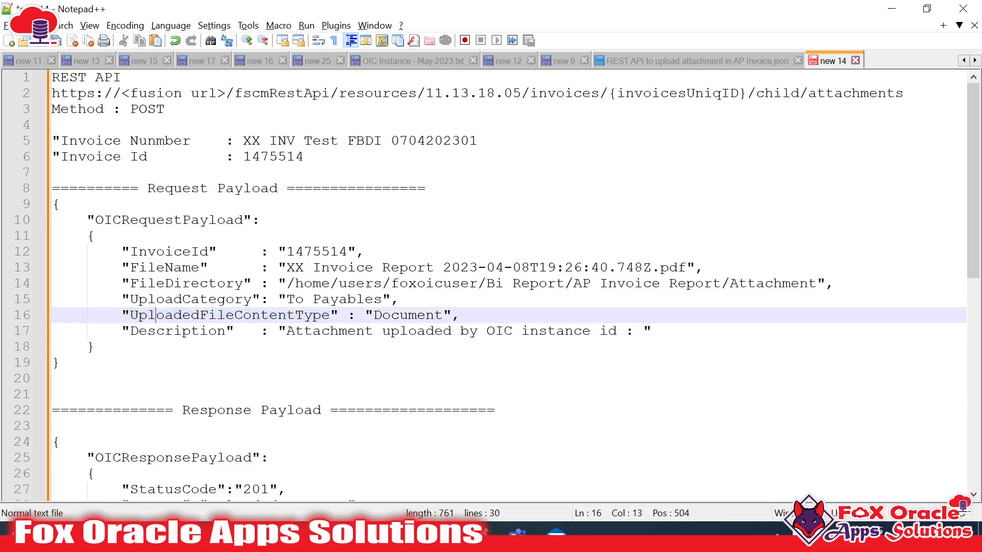
{"action": "double_click", "coordinate": [184, 302]}
{"action": "left_click", "coordinate": [132, 303]}
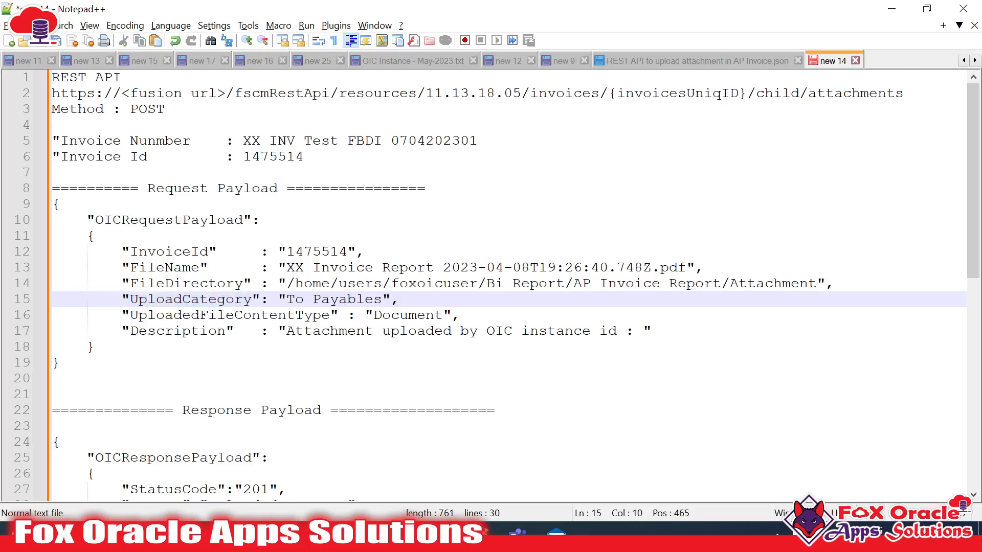
{"action": "key", "text": "alt+Tab"}
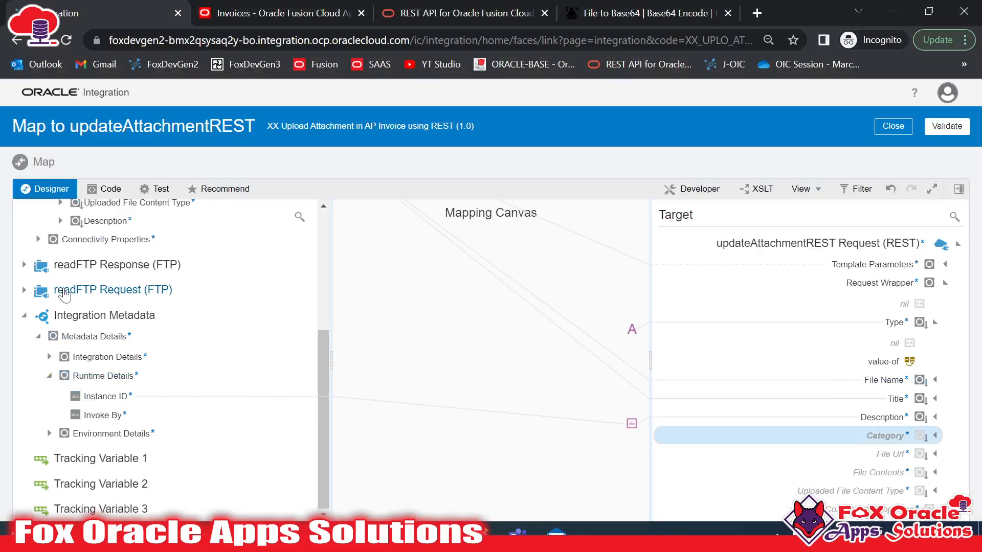
Step: Map Upload Category from the OIC Request Payload to the Category field of the updateAttachmentREST request
{"action": "scroll", "coordinate": [64, 294], "scroll_direction": "up", "scroll_amount": 4}
{"action": "left_click", "coordinate": [130, 402]}
{"action": "left_click_drag", "start_coordinate": [131, 402], "coordinate": [853, 437]}
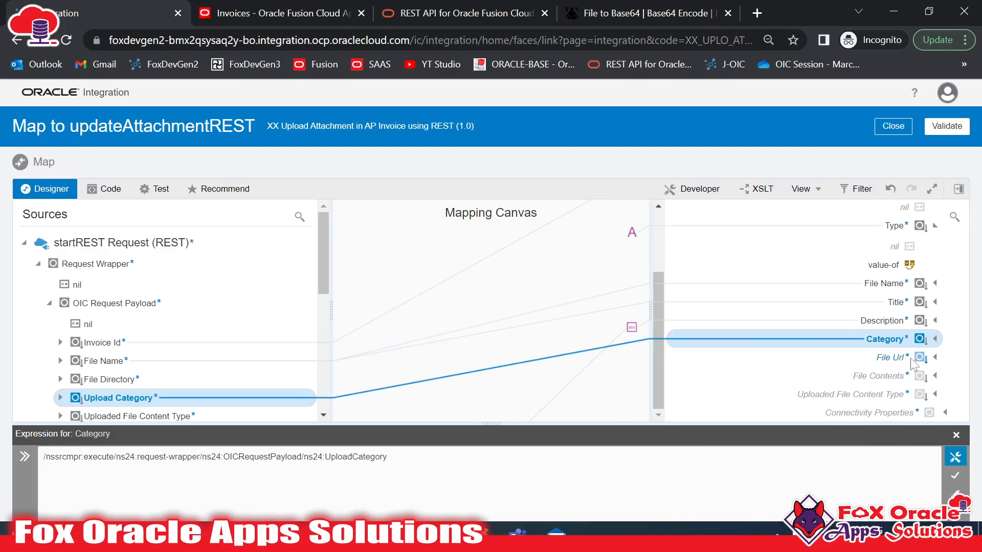
Step: Examine the FileUrl and FileContents fields of the attachments request body in Postman and return to the mapper in the browser
{"action": "key", "text": "alt+Tab"}
{"action": "key", "text": "alt+Tab"}
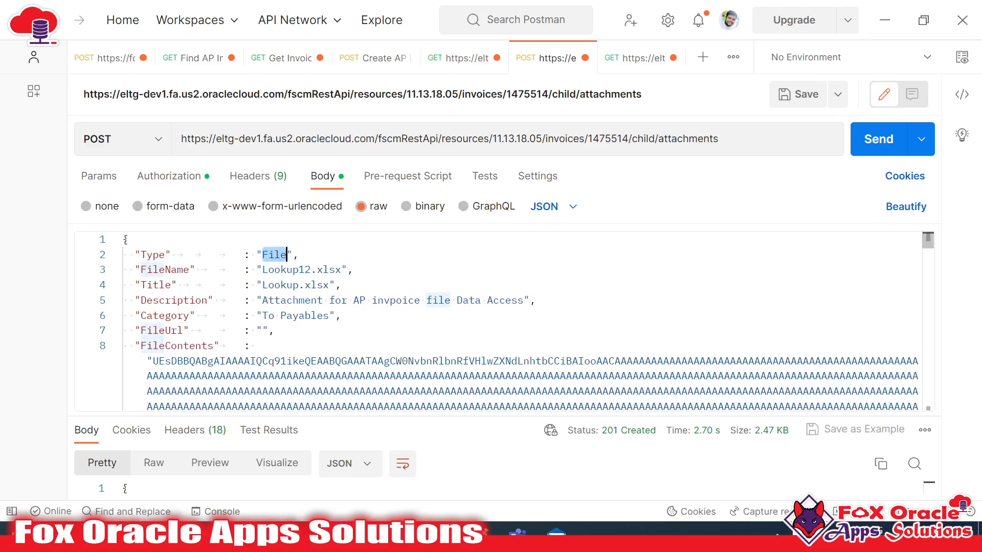
{"action": "double_click", "coordinate": [162, 331]}
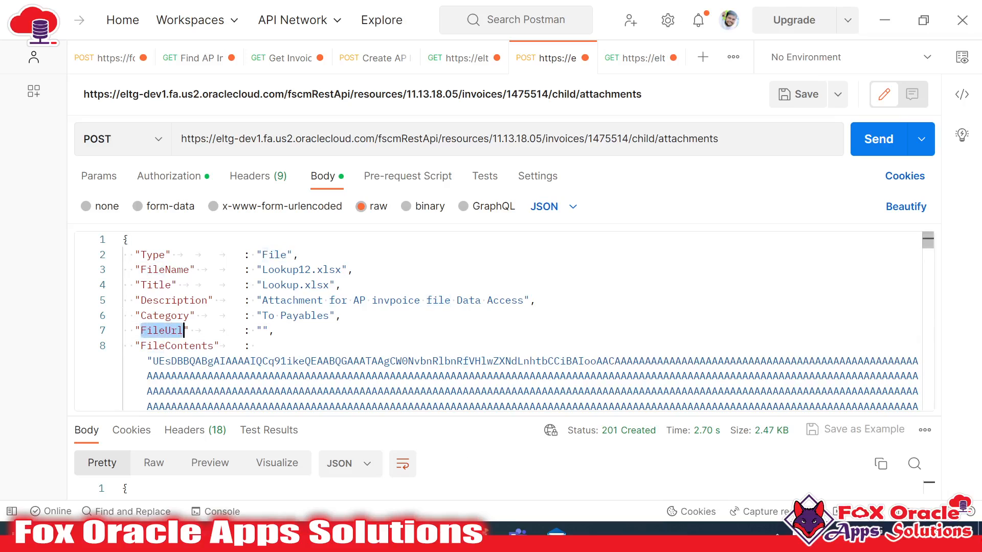
{"action": "left_click_drag", "start_coordinate": [134, 346], "coordinate": [214, 346]}
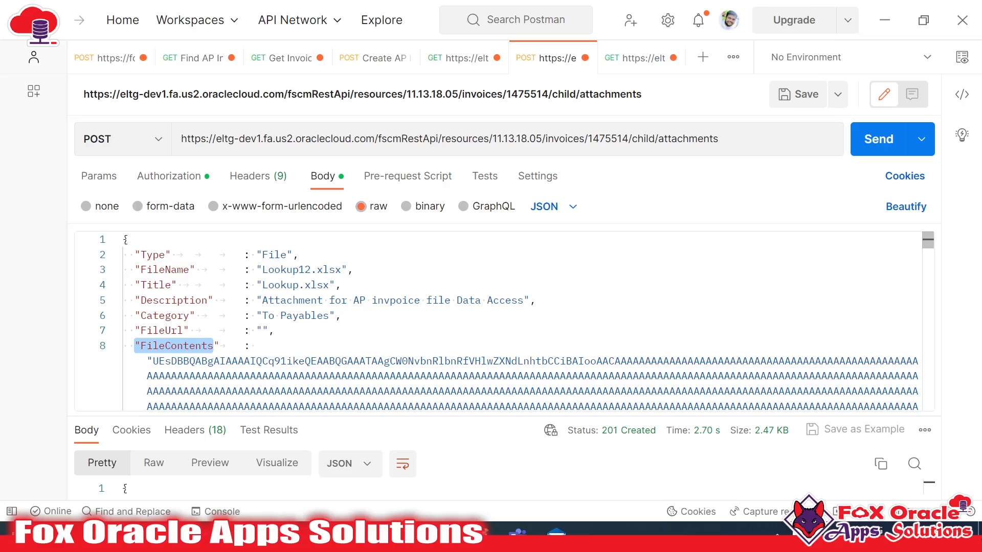
{"action": "scroll", "coordinate": [504, 321], "scroll_direction": "down", "scroll_amount": 2}
{"action": "scroll", "coordinate": [505, 322], "scroll_direction": "up", "scroll_amount": 1}
{"action": "left_click_drag", "start_coordinate": [153, 298], "coordinate": [609, 374]}
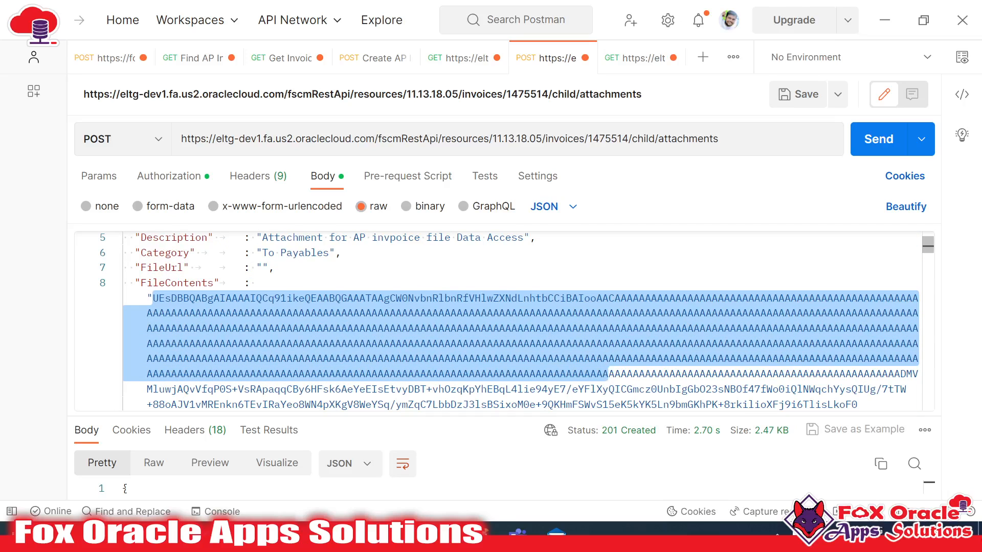
{"action": "key", "text": "alt+Tab"}
{"action": "key", "text": "alt+Tab"}
{"action": "left_click", "coordinate": [252, 537]}
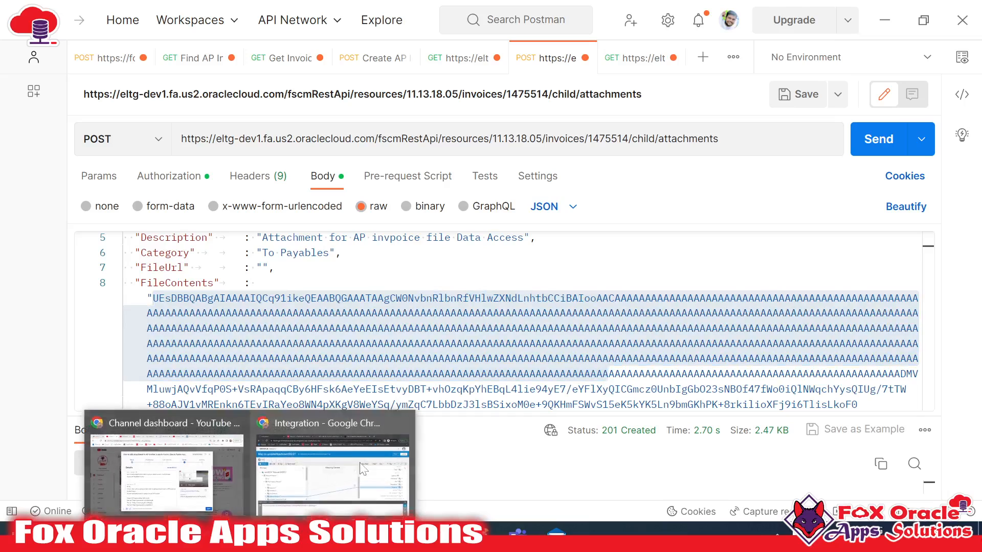
{"action": "left_click", "coordinate": [327, 466]}
Step: Expand the readFTP Response source through SyncReadFileResponse and FileReadResponse down to the contents of ICSFile
{"action": "scroll", "coordinate": [197, 358], "scroll_direction": "down", "scroll_amount": 3}
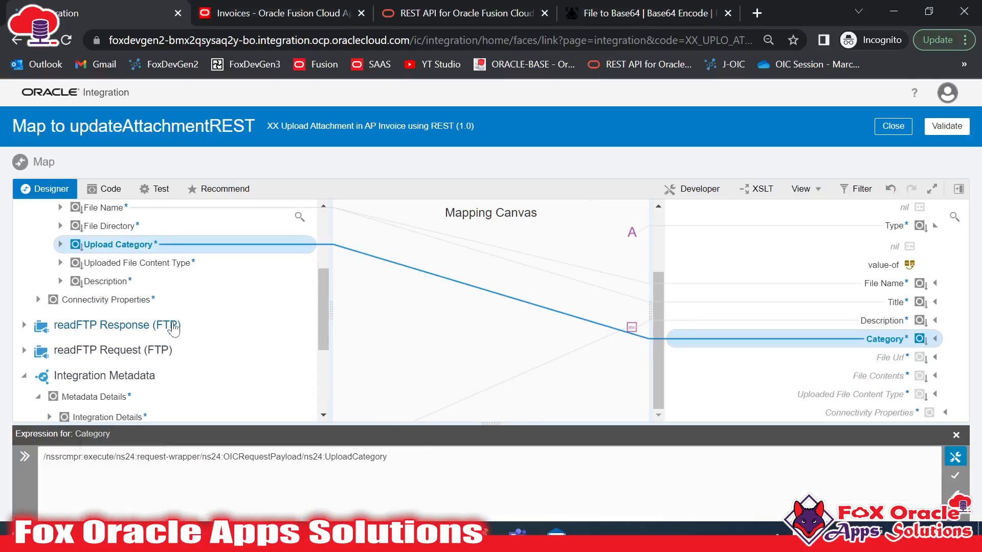
{"action": "scroll", "coordinate": [194, 334], "scroll_direction": "down", "scroll_amount": 2}
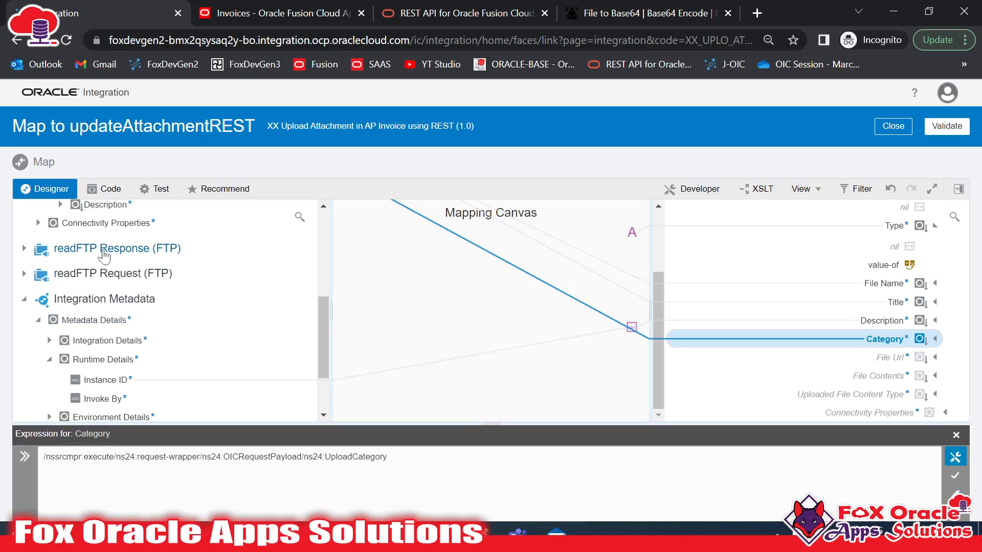
{"action": "left_click", "coordinate": [24, 249]}
{"action": "left_click", "coordinate": [38, 269]}
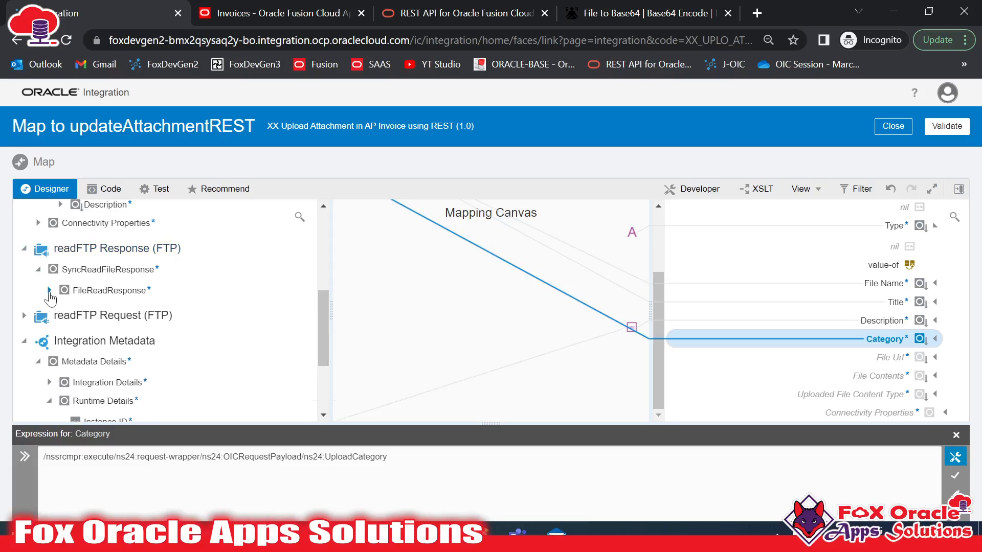
{"action": "left_click", "coordinate": [49, 290]}
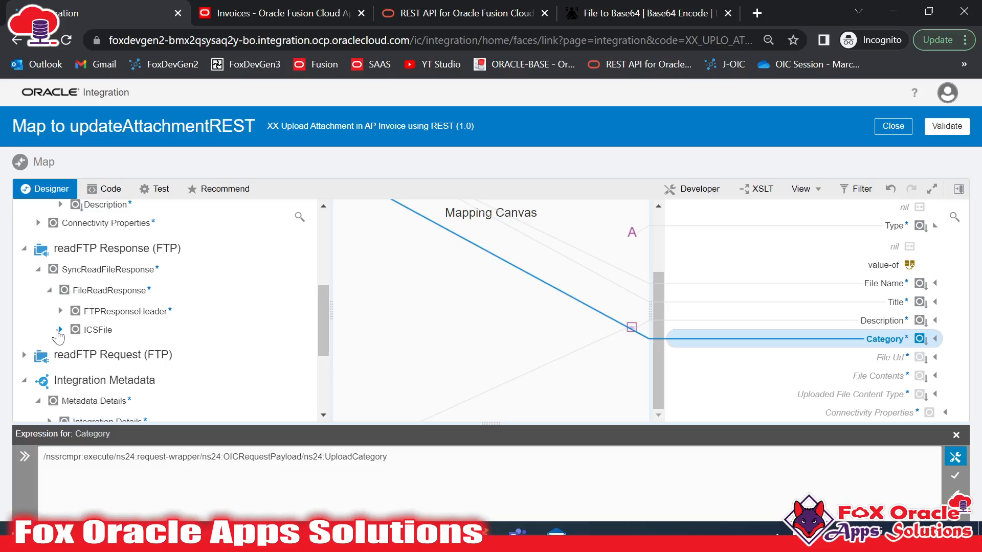
{"action": "left_click", "coordinate": [60, 329]}
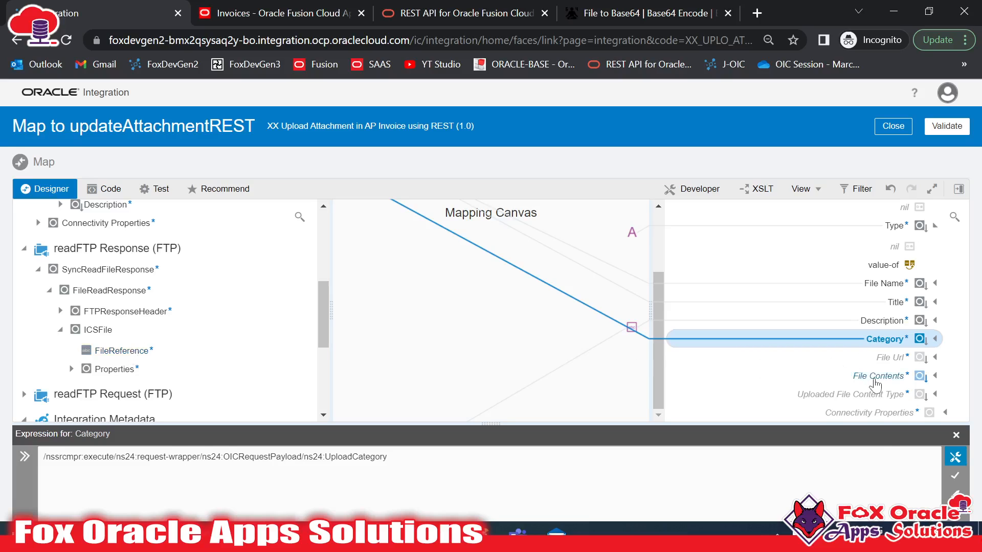
Step: Create the target node for File Contents in the updateAttachmentREST request and open its empty expression for editing
{"action": "left_click", "coordinate": [870, 377]}
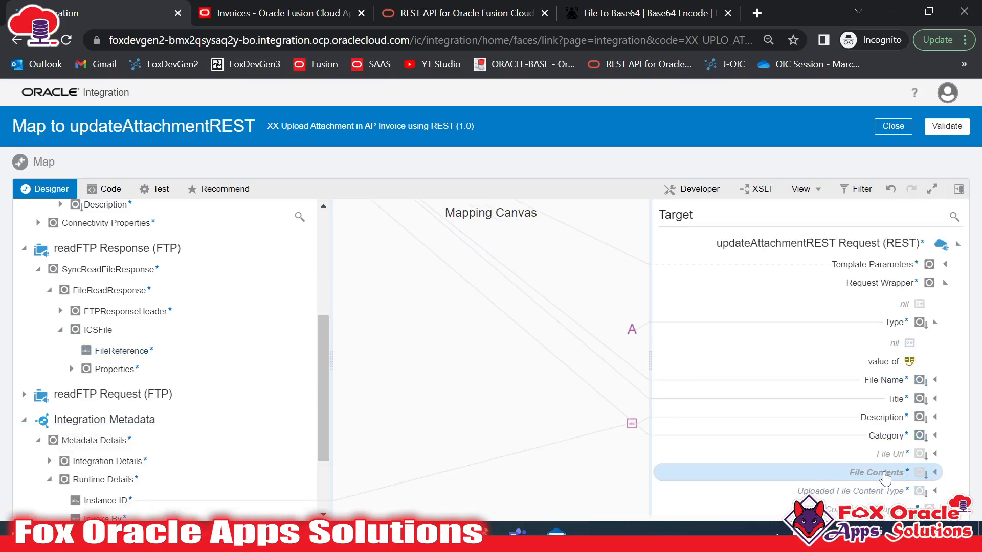
{"action": "right_click", "coordinate": [876, 477]}
{"action": "left_click", "coordinate": [796, 378]}
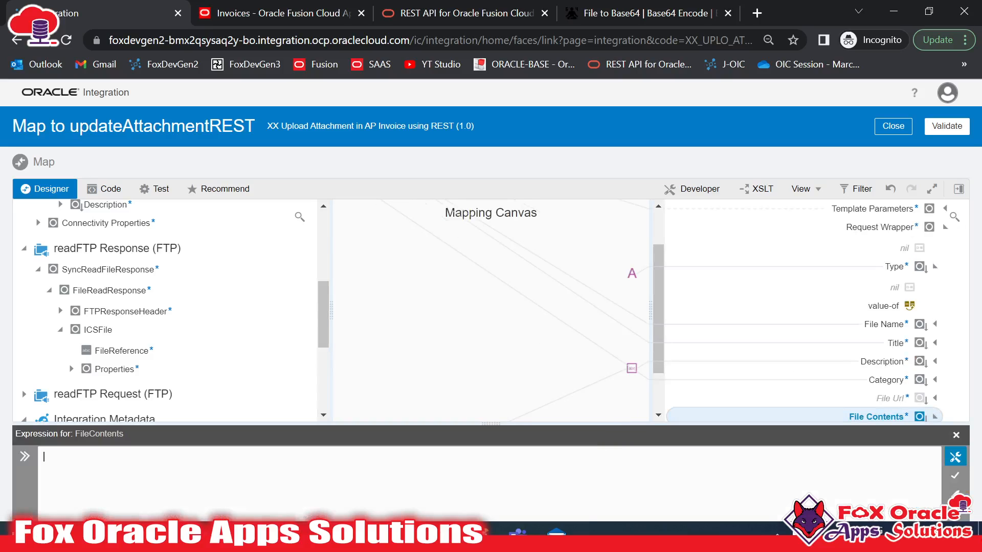
Step: Show the mapper's components and search the functions for "base"
{"action": "scroll", "coordinate": [153, 307], "scroll_direction": "down", "scroll_amount": 4}
{"action": "scroll", "coordinate": [153, 307], "scroll_direction": "up", "scroll_amount": 1}
{"action": "left_click", "coordinate": [959, 188]}
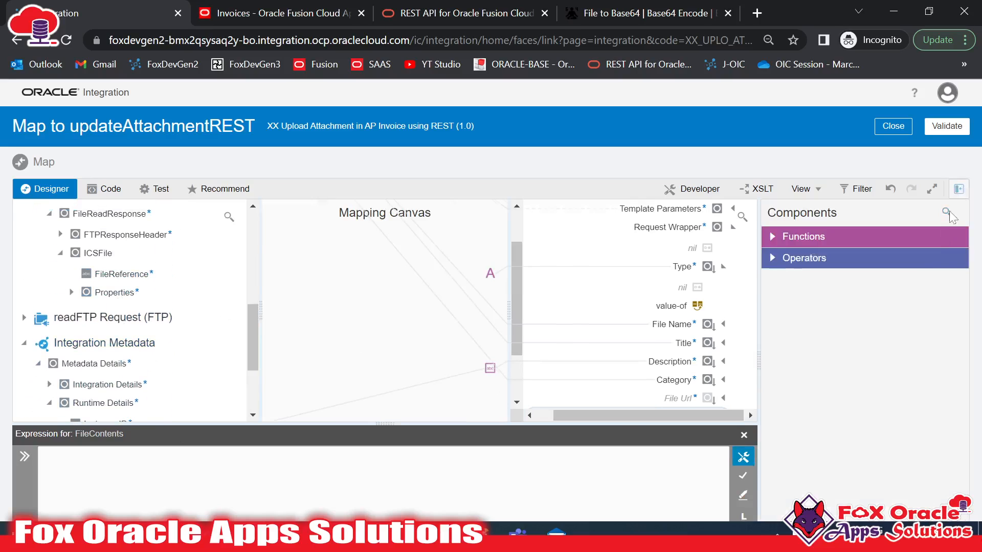
{"action": "left_click", "coordinate": [947, 211]}
{"action": "type", "text": "base"}
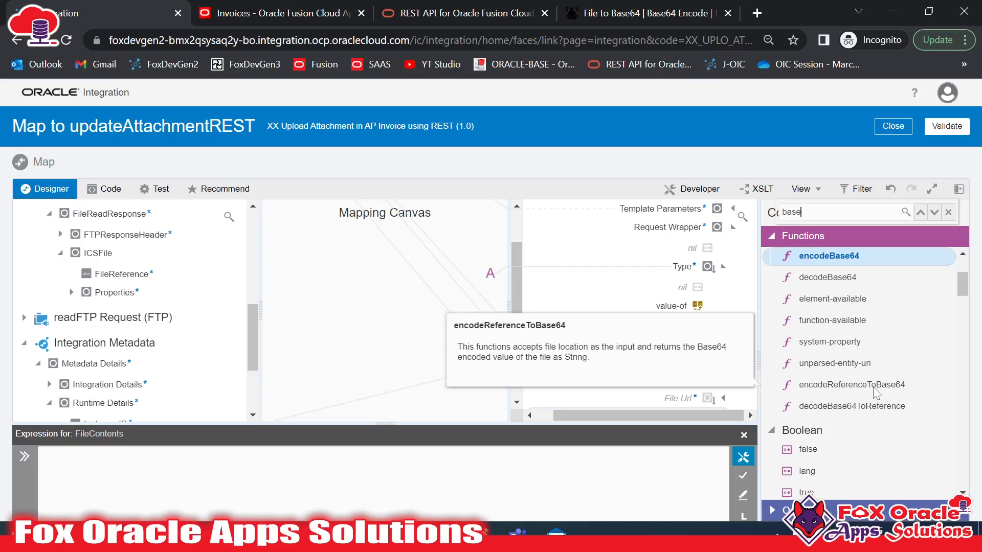
Step: Build the File Contents expression with encodeReferenceToBase64, using the readFTP response's FileReference as its argument
{"action": "left_click_drag", "start_coordinate": [874, 391], "coordinate": [509, 483]}
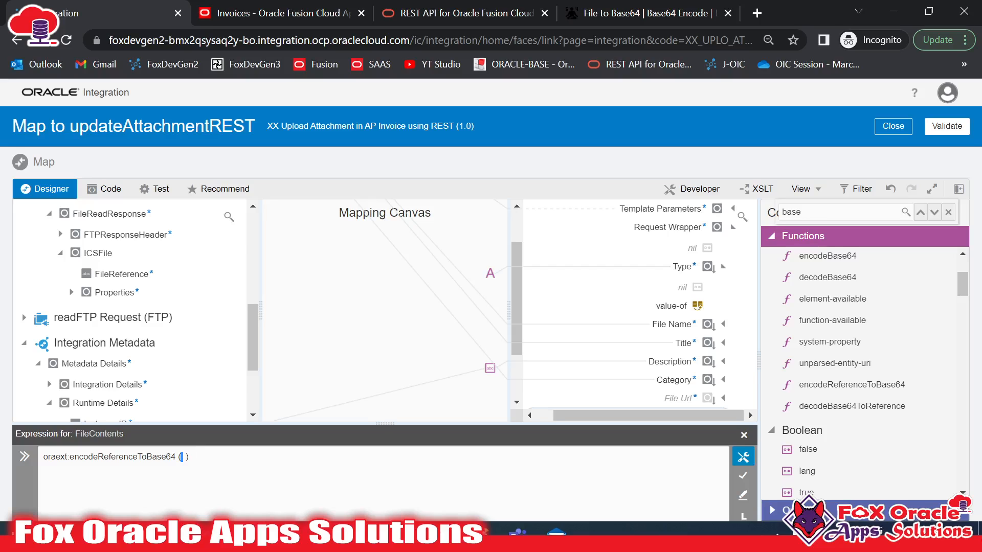
{"action": "left_click_drag", "start_coordinate": [103, 274], "coordinate": [186, 455]}
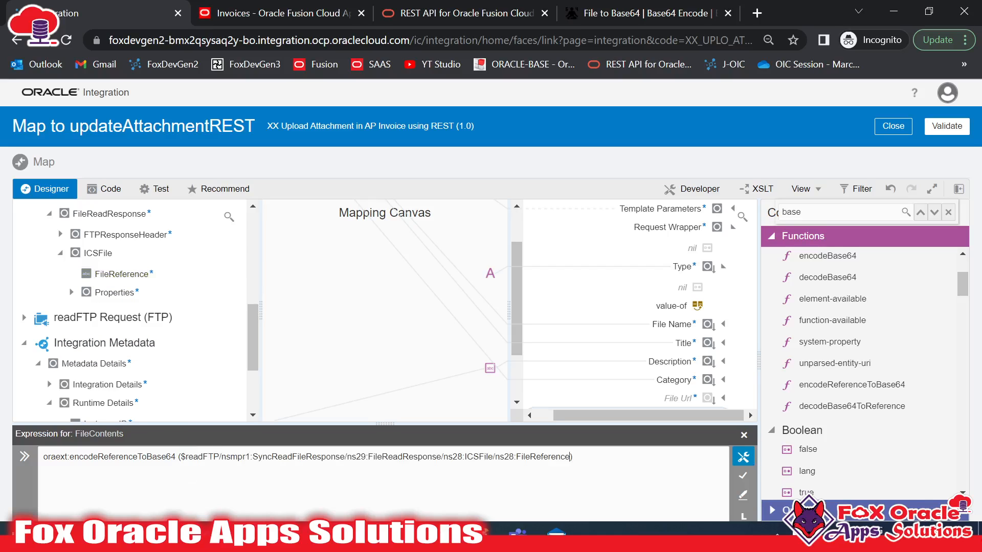
Step: Compare the Base64 output on the online encoder page with the function and argument in the File Contents expression
{"action": "left_click", "coordinate": [667, 11]}
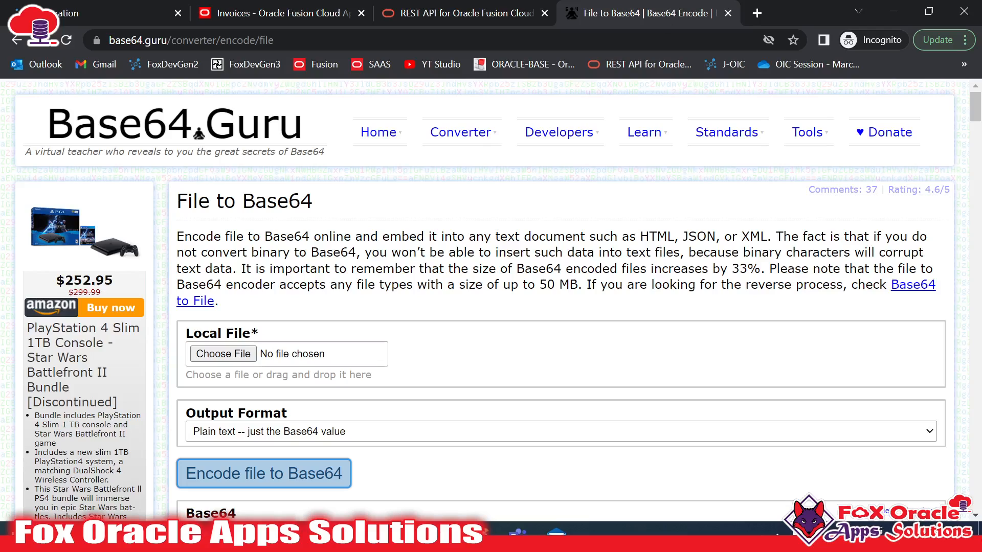
{"action": "scroll", "coordinate": [283, 369], "scroll_direction": "down", "scroll_amount": 1}
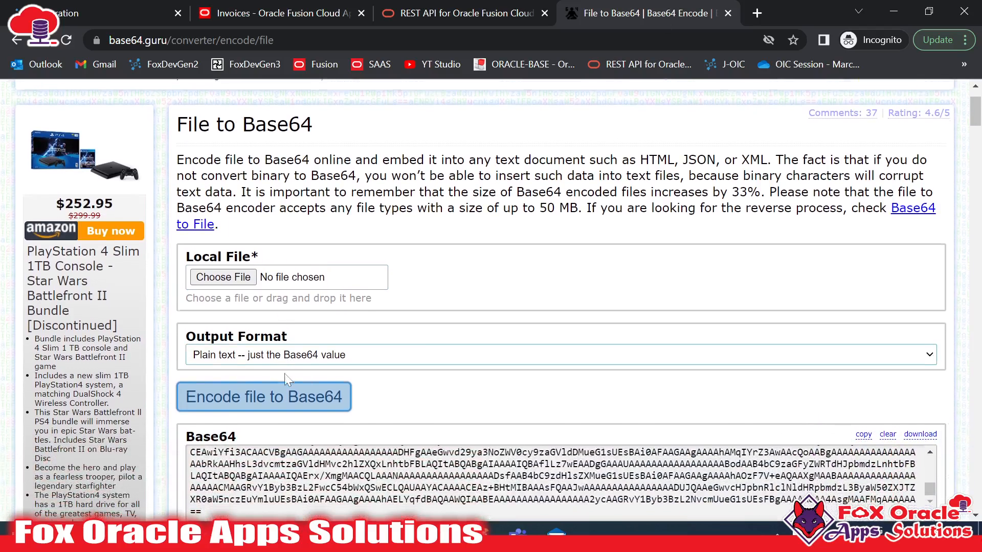
{"action": "left_click", "coordinate": [143, 6]}
{"action": "double_click", "coordinate": [119, 456]}
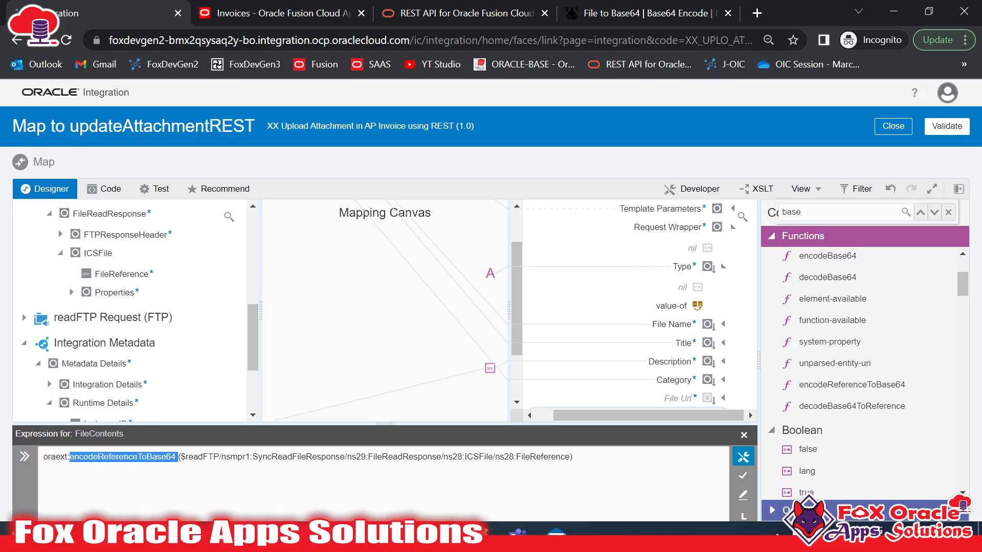
{"action": "left_click_drag", "start_coordinate": [180, 456], "coordinate": [564, 457]}
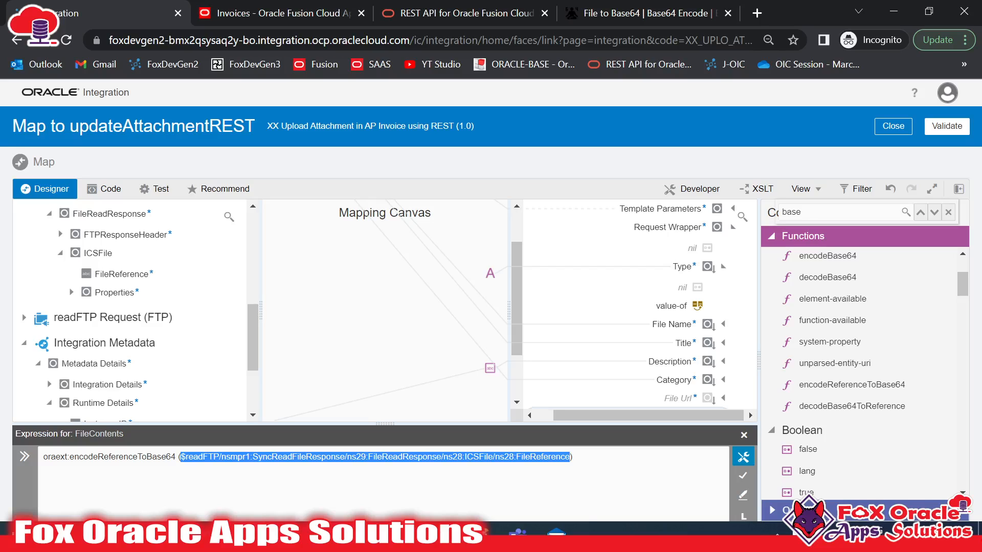
{"action": "double_click", "coordinate": [123, 457]}
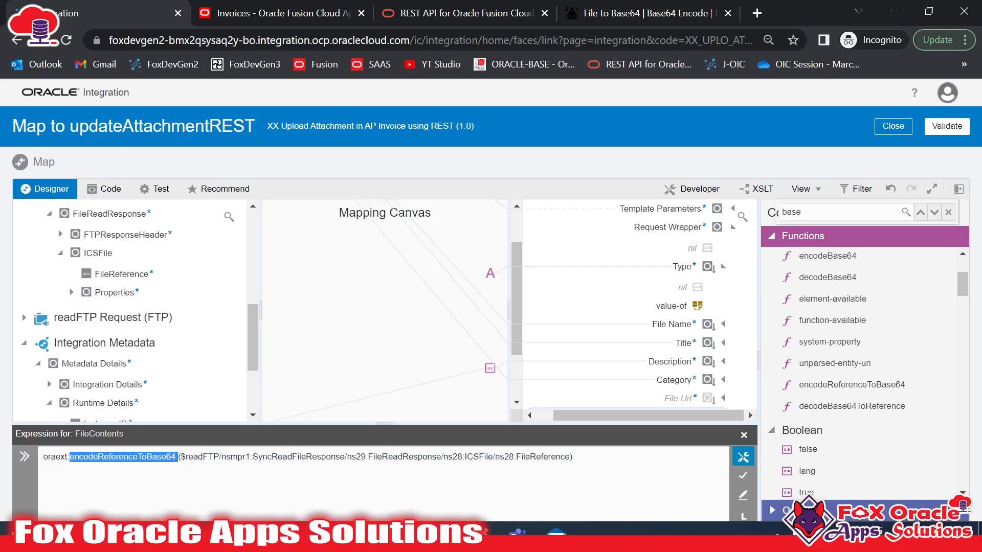
Step: Save the File Contents expression and close the expression editor
{"action": "left_click", "coordinate": [742, 477]}
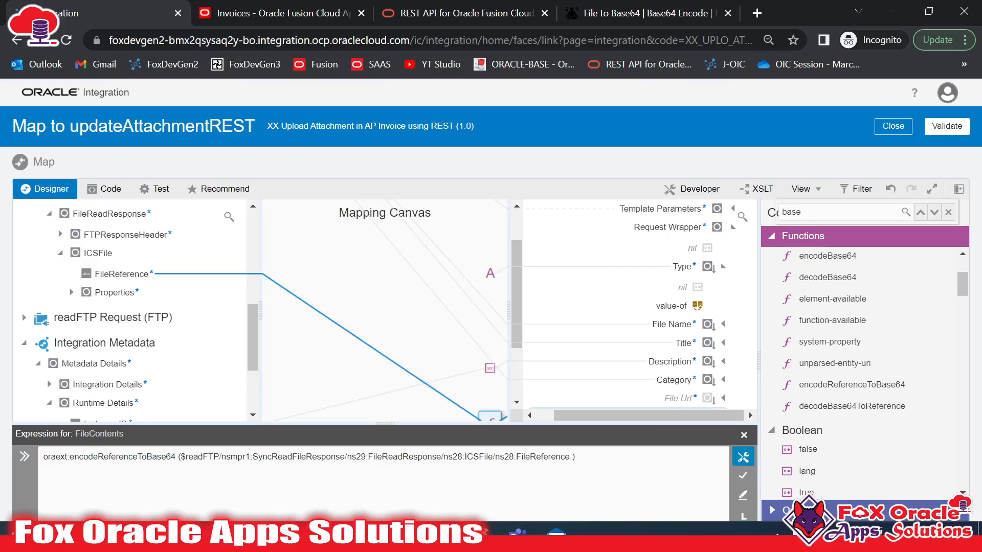
{"action": "left_click", "coordinate": [744, 435]}
{"action": "scroll", "coordinate": [720, 448], "scroll_direction": "up", "scroll_amount": 1}
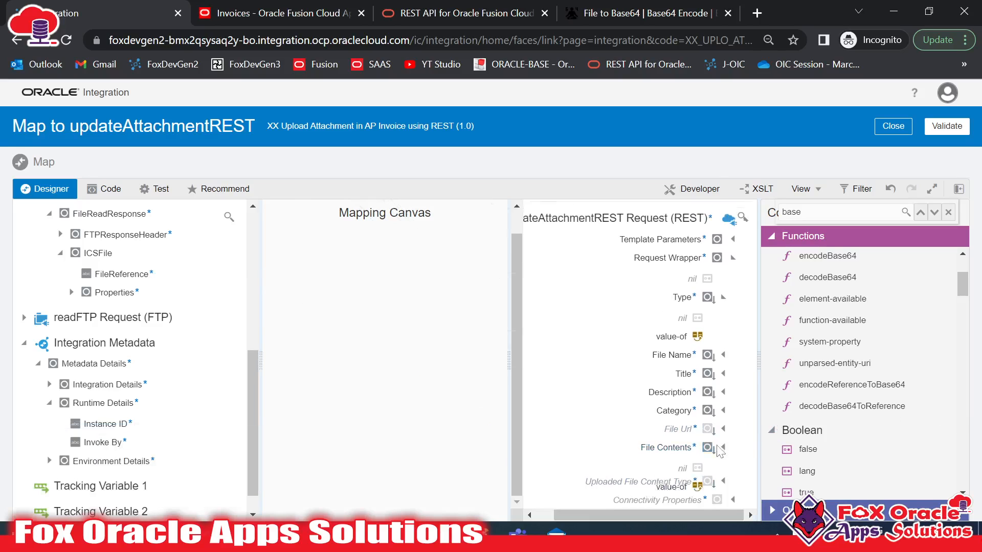
{"action": "scroll", "coordinate": [720, 449], "scroll_direction": "up", "scroll_amount": 1}
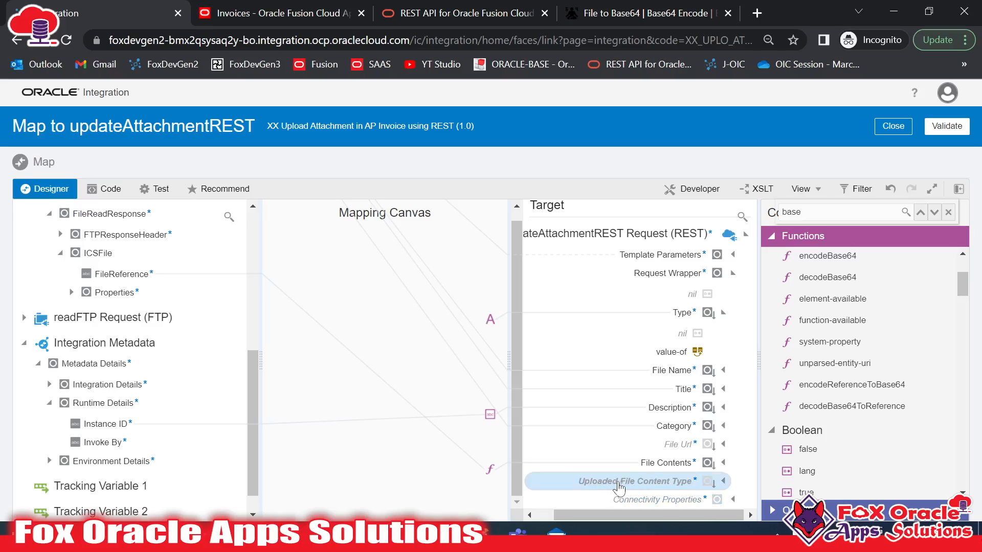
Step: Check UploadedFileContentType in the Postman request body and the Notepad++ request payload, and return to the mapper in the browser
{"action": "key", "text": "alt+Tab"}
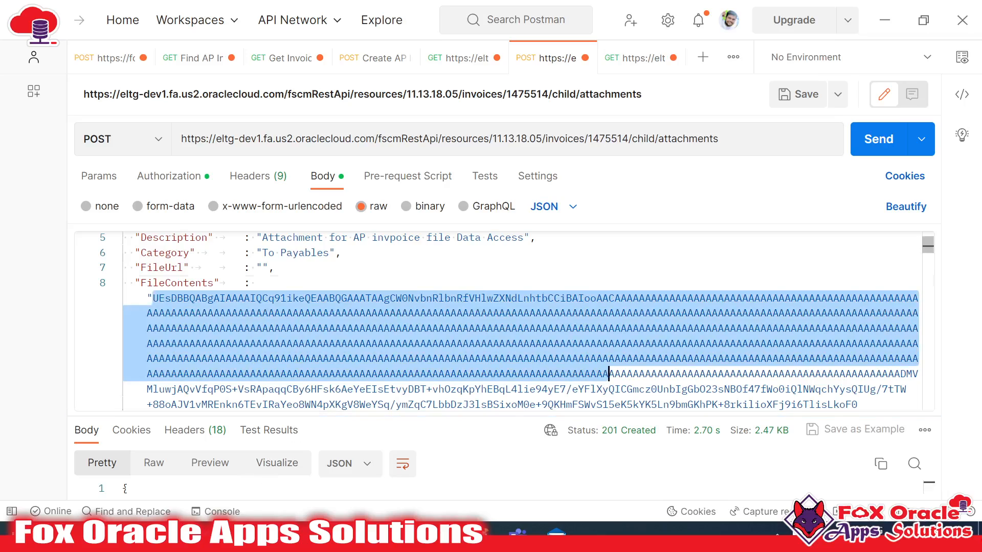
{"action": "left_click", "coordinate": [609, 373]}
{"action": "scroll", "coordinate": [608, 374], "scroll_direction": "down", "scroll_amount": 10}
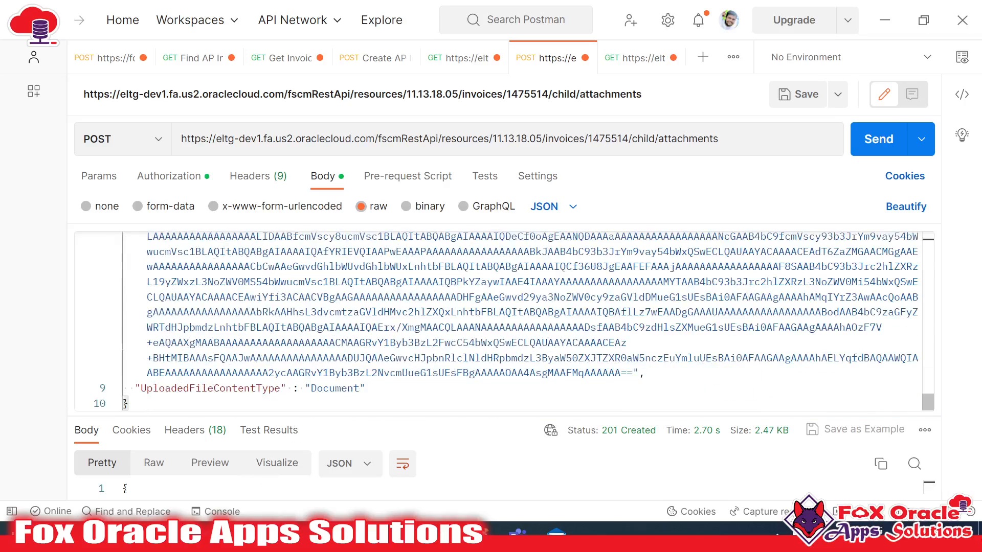
{"action": "double_click", "coordinate": [317, 388]}
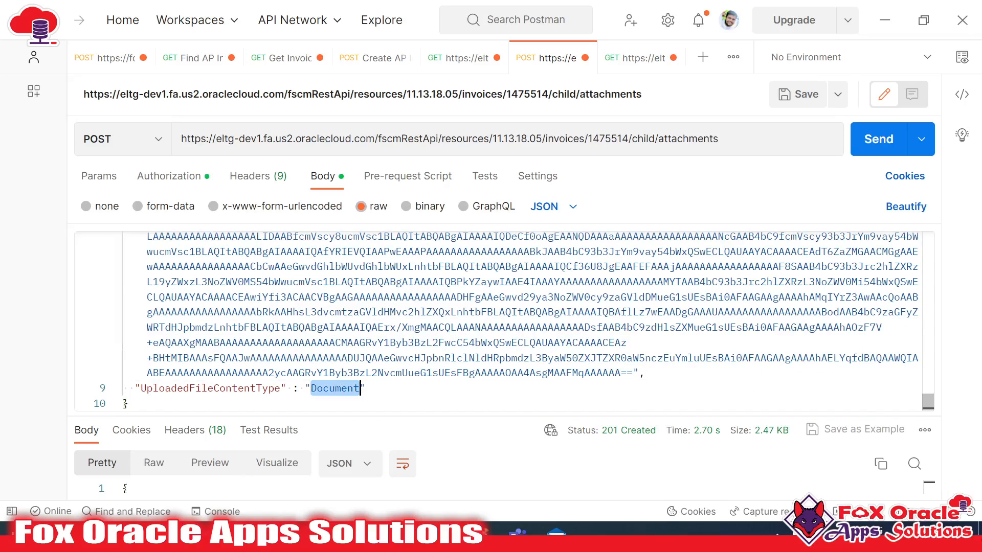
{"action": "key", "text": "alt+Tab"}
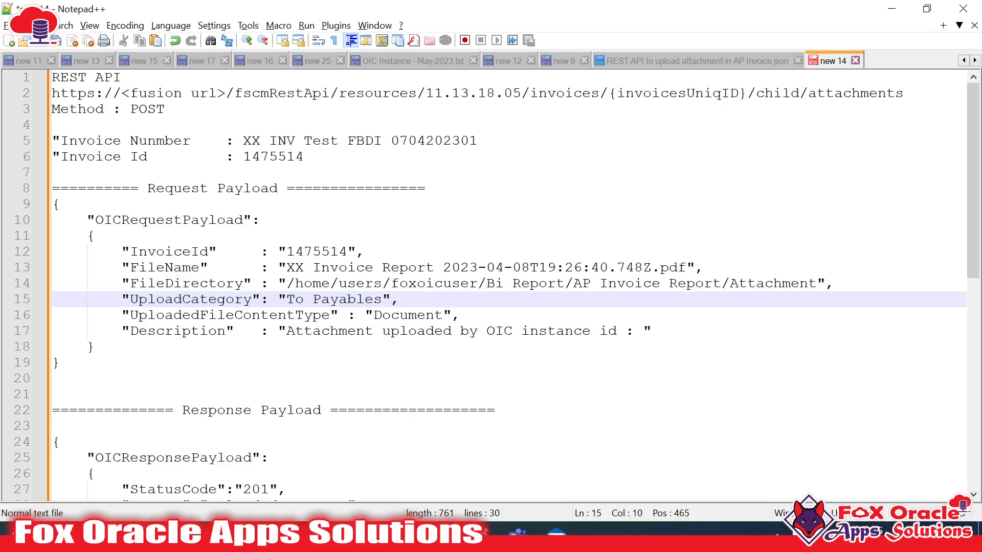
{"action": "double_click", "coordinate": [146, 316]}
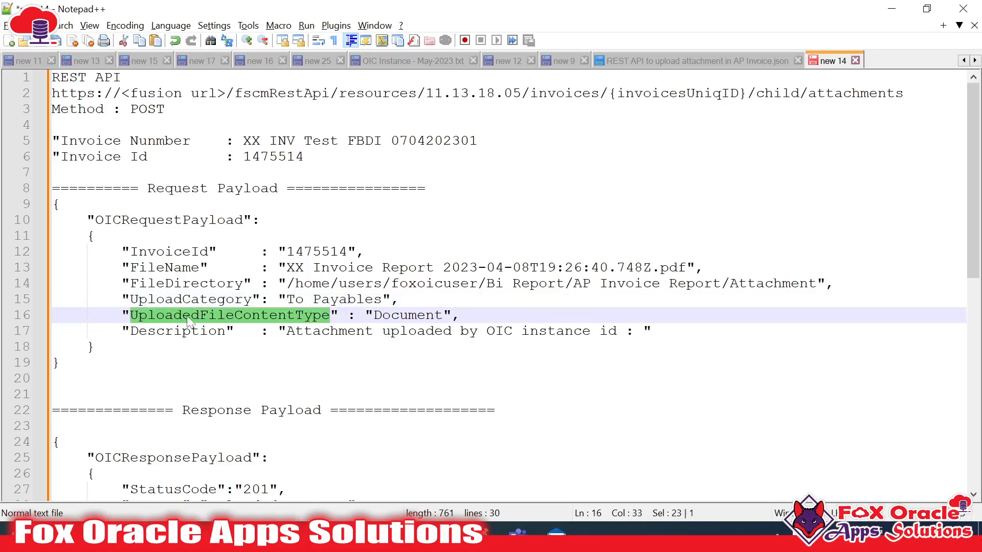
{"action": "double_click", "coordinate": [293, 320]}
{"action": "key", "text": "alt+Tab"}
{"action": "key", "text": "alt+Tab"}
{"action": "key", "text": "alt+Tab"}
{"action": "key", "text": "Tab"}
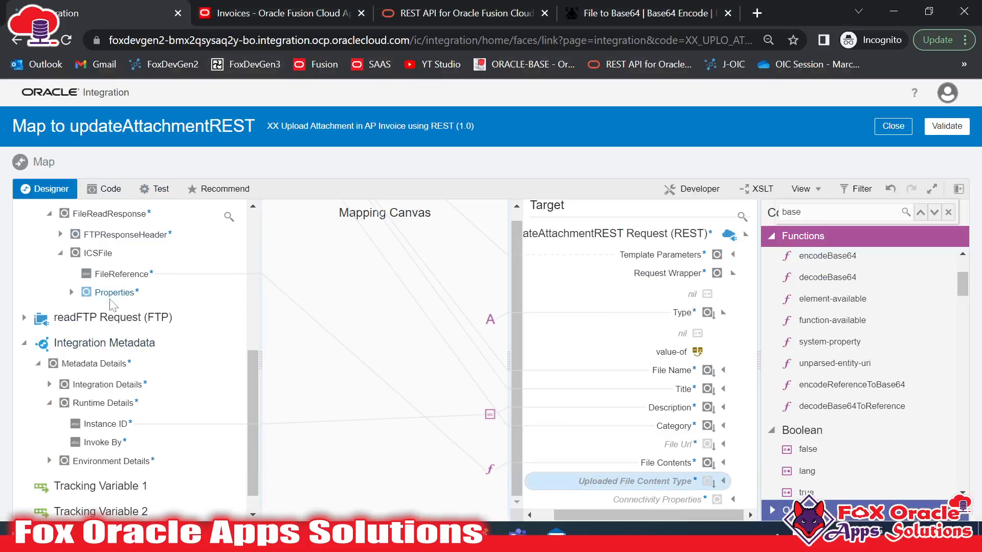
Step: Map Uploaded File Content Type from the startREST request payload to the same field in the updateAttachmentREST request
{"action": "scroll", "coordinate": [97, 350], "scroll_direction": "up", "scroll_amount": 5}
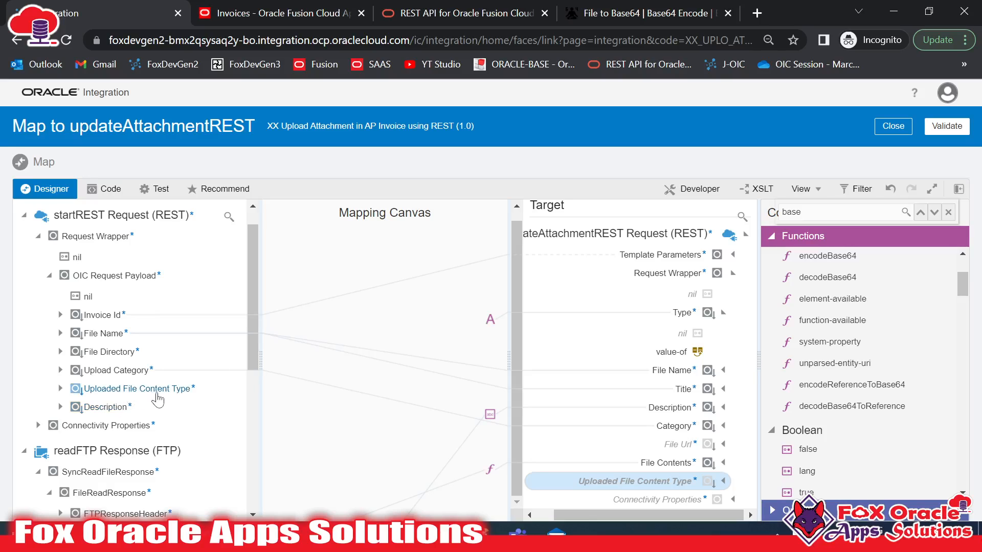
{"action": "scroll", "coordinate": [154, 396], "scroll_direction": "down", "scroll_amount": 3}
{"action": "left_click_drag", "start_coordinate": [149, 321], "coordinate": [588, 482]}
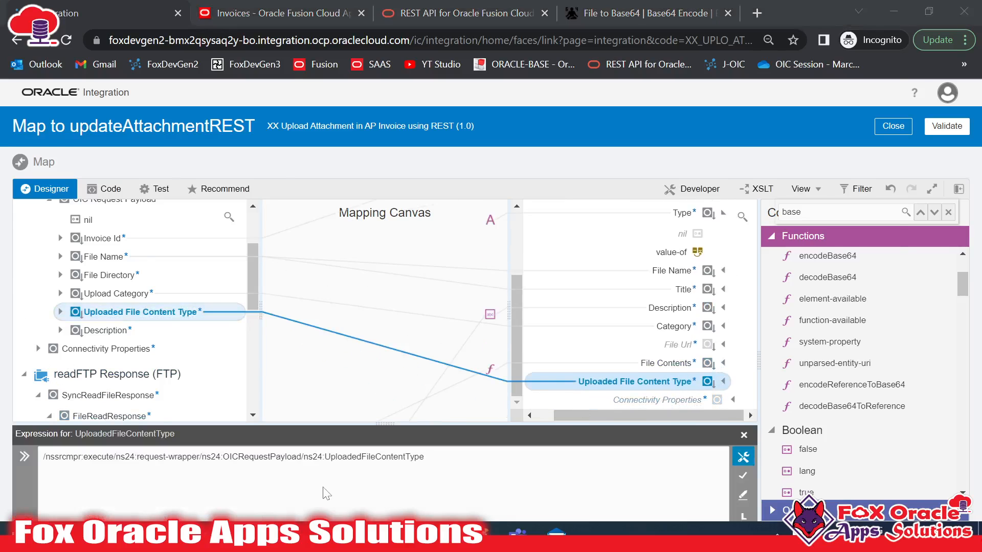
Step: Check the Description field and its text in the Notepad++ request payload, and return to the mapper
{"action": "key", "text": "alt+Tab"}
{"action": "double_click", "coordinate": [173, 331]}
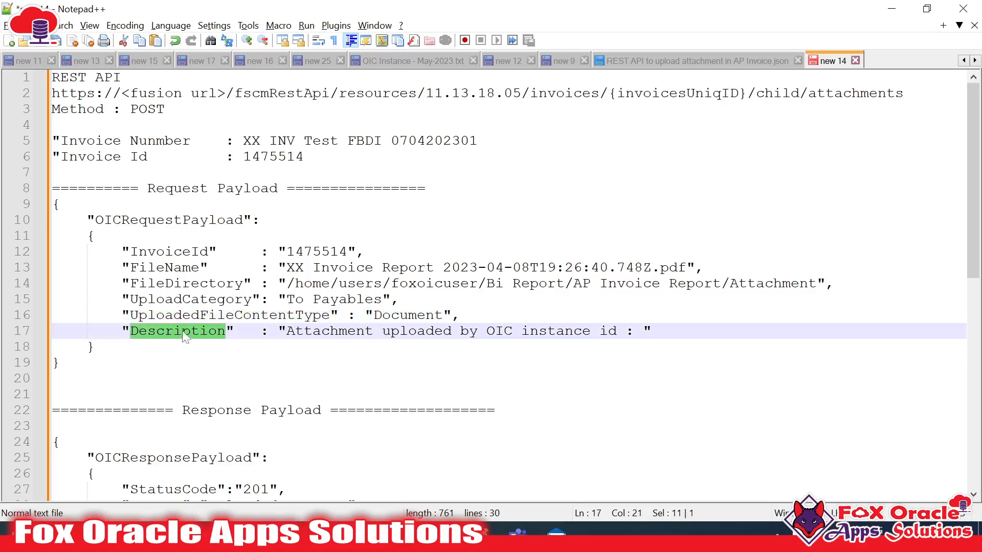
{"action": "left_click_drag", "start_coordinate": [286, 332], "coordinate": [643, 332]}
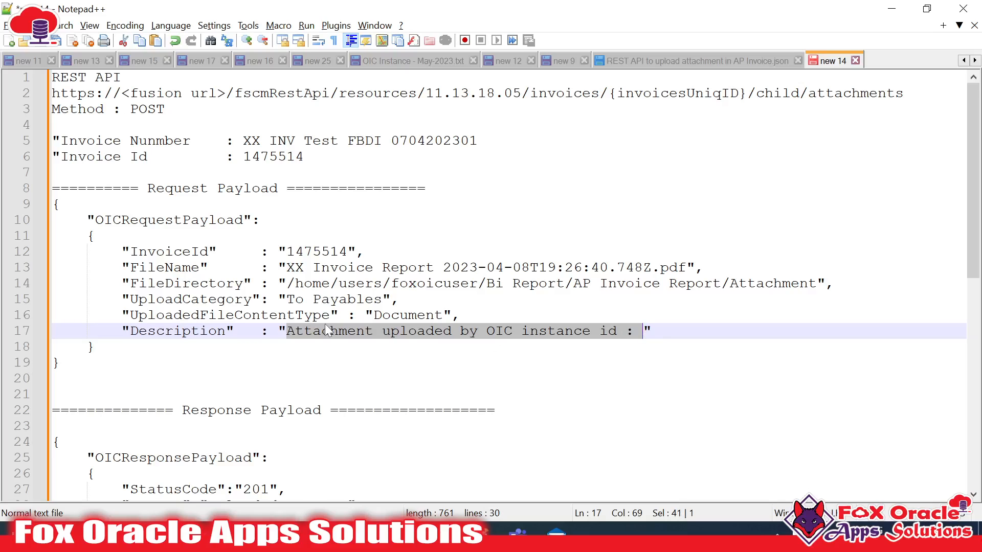
{"action": "key", "text": "alt+Tab"}
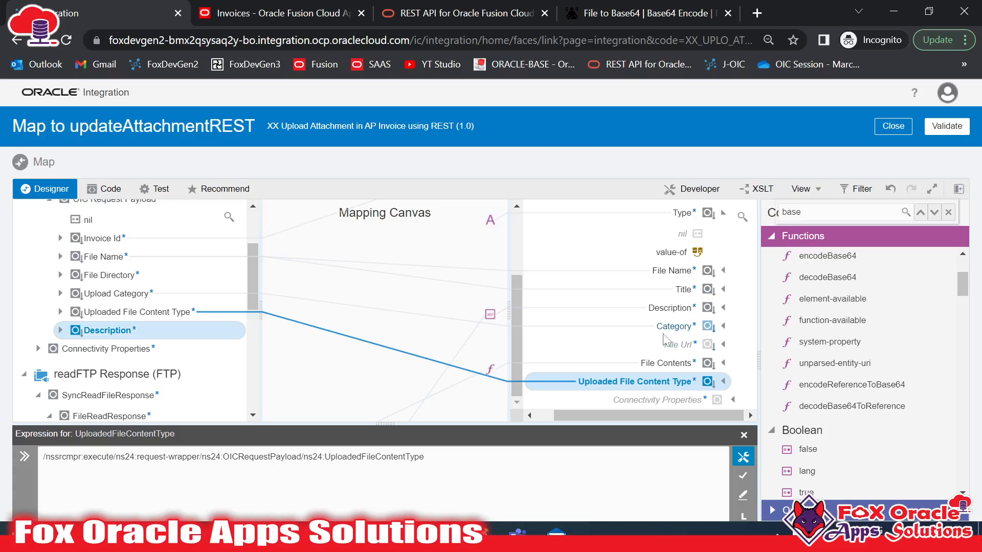
Step: Replace the literal text in the target Description's concat expression with the source Description from OIC Request Payload, and close the editor
{"action": "left_click", "coordinate": [672, 364]}
{"action": "left_click", "coordinate": [677, 307]}
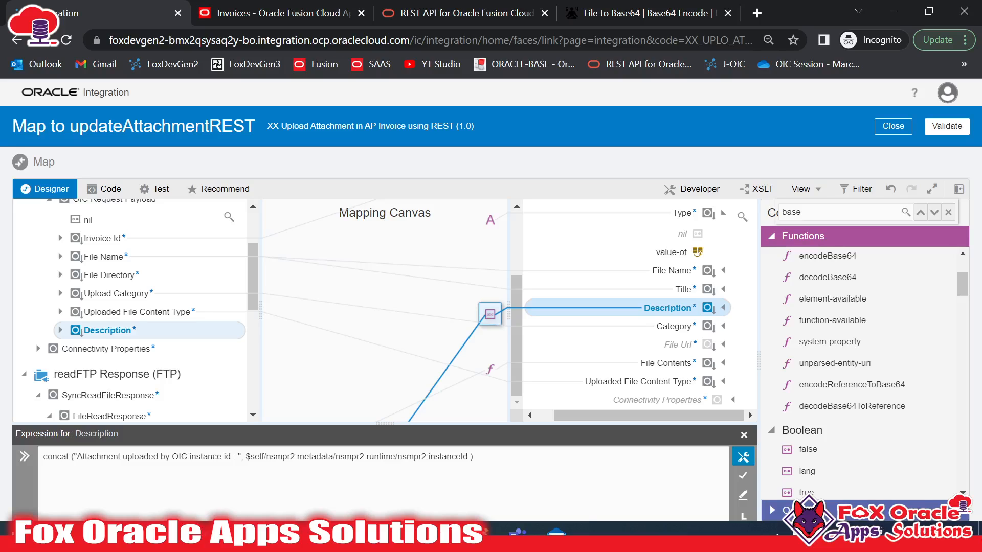
{"action": "mouse_move", "coordinate": [77, 456]}
{"action": "left_mouse_down"}
{"action": "mouse_move", "coordinate": [238, 456]}
{"action": "mouse_move", "coordinate": [73, 456]}
{"action": "left_mouse_up"}
{"action": "left_click", "coordinate": [240, 456]}
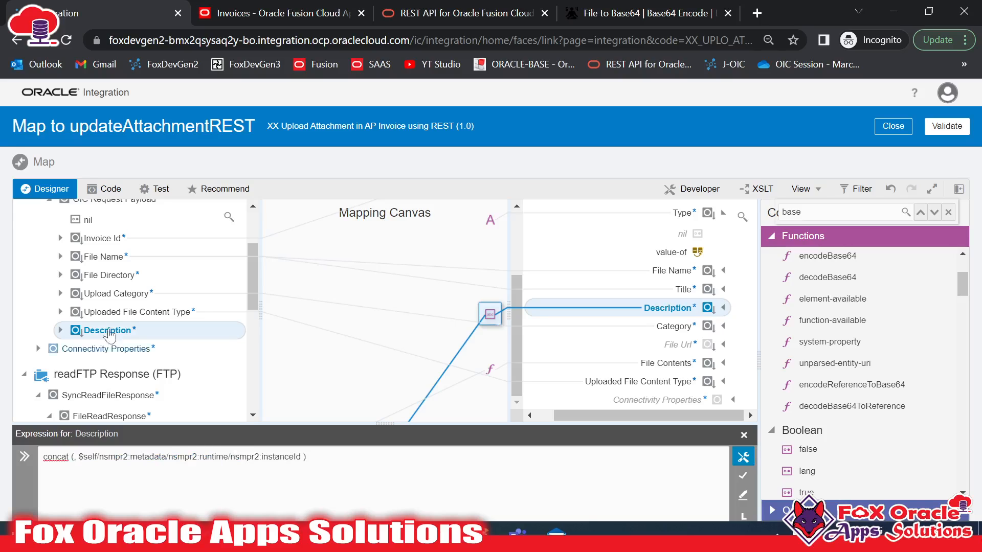
{"action": "left_click_drag", "start_coordinate": [97, 334], "coordinate": [76, 456]}
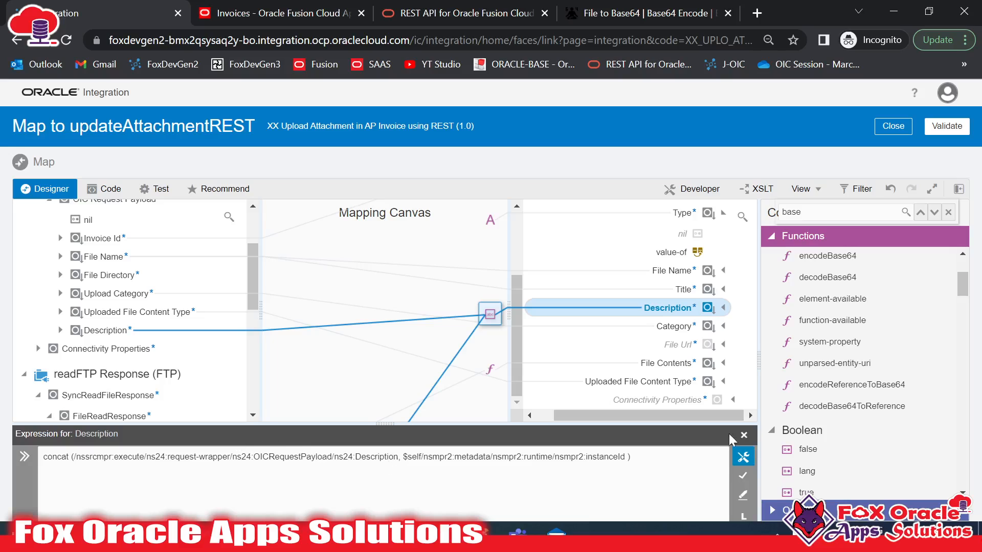
{"action": "left_click", "coordinate": [744, 435]}
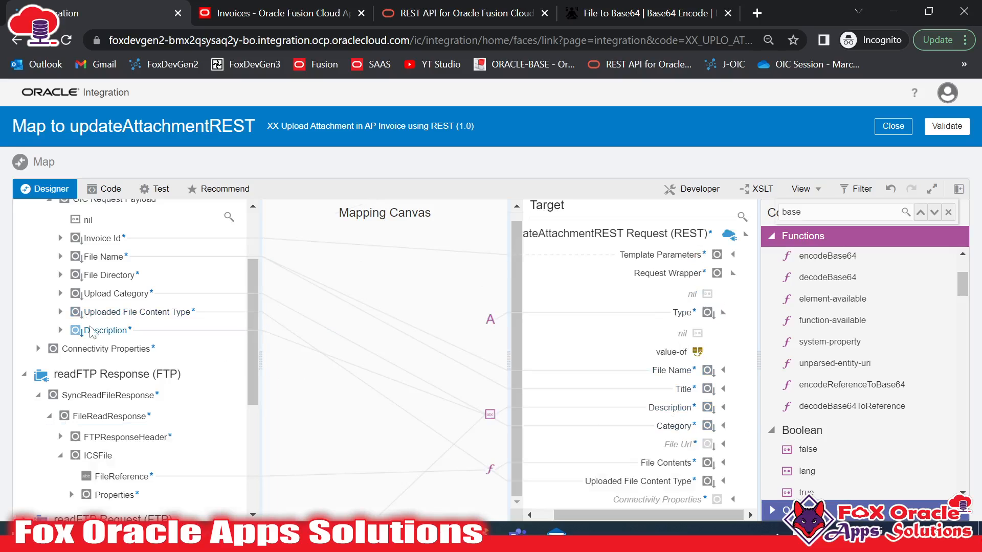
Step: Hide the components, collapse the target Request Wrapper, validate the updateAttachmentREST mapping, and close the mapper
{"action": "scroll", "coordinate": [163, 399], "scroll_direction": "down", "scroll_amount": 5}
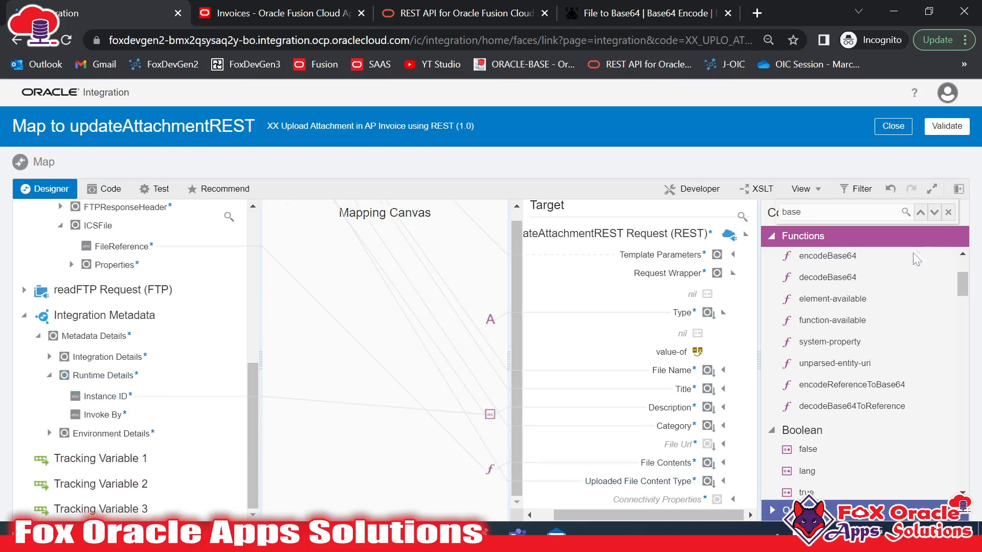
{"action": "left_click", "coordinate": [958, 189]}
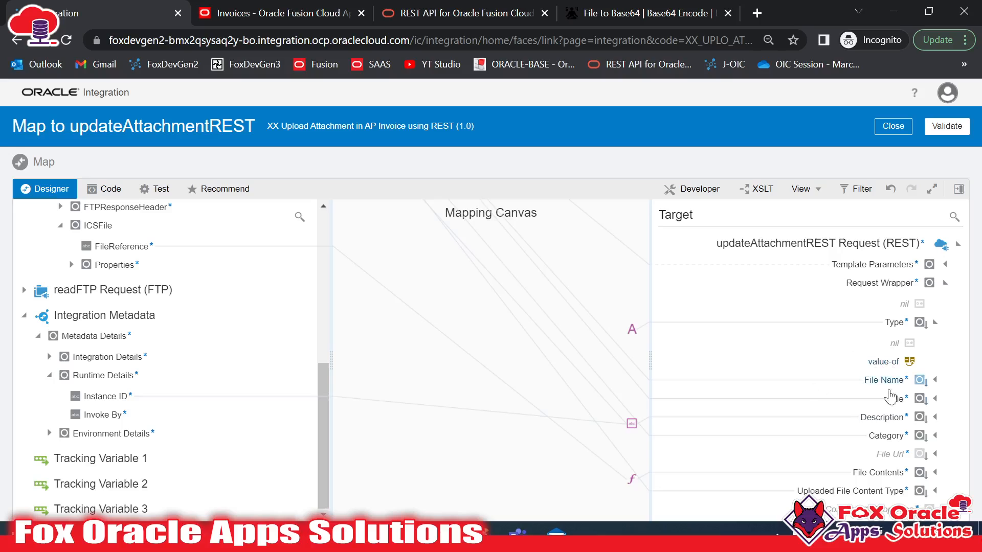
{"action": "left_click", "coordinate": [944, 285]}
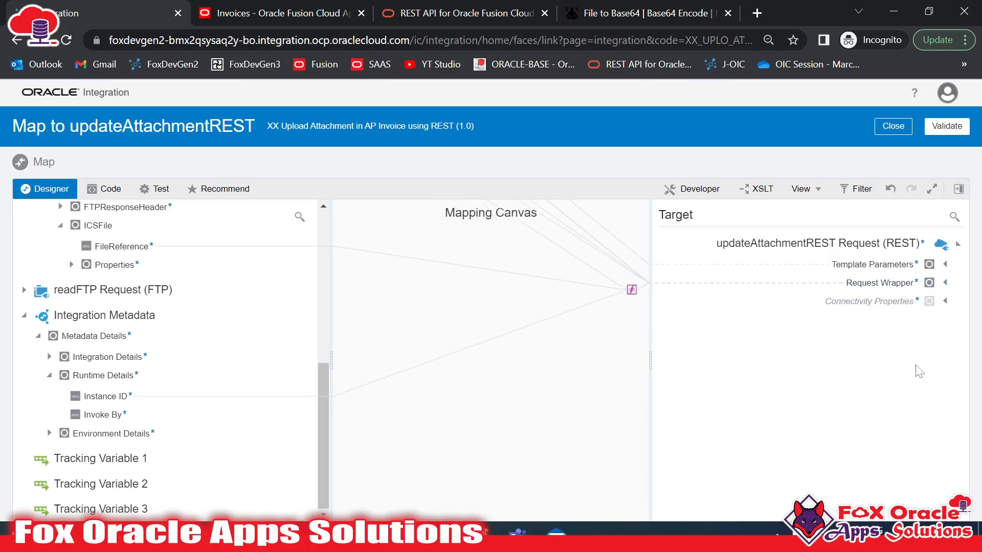
{"action": "left_click", "coordinate": [946, 126]}
{"action": "left_click", "coordinate": [895, 149]}
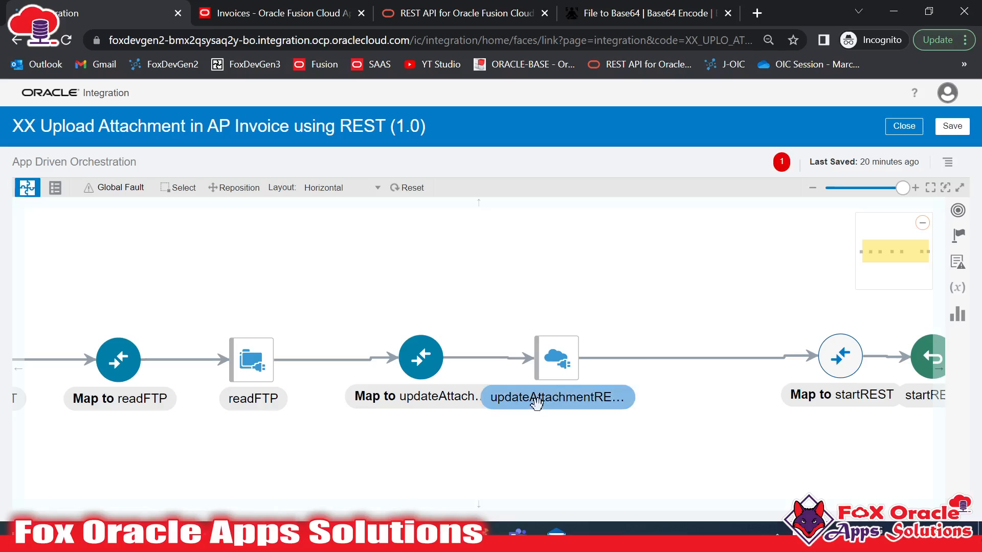
Step: Review the orchestration flow around the updateAttachmentREST mapping and invoke, up to the startREST response mapping
{"action": "left_click", "coordinate": [687, 353]}
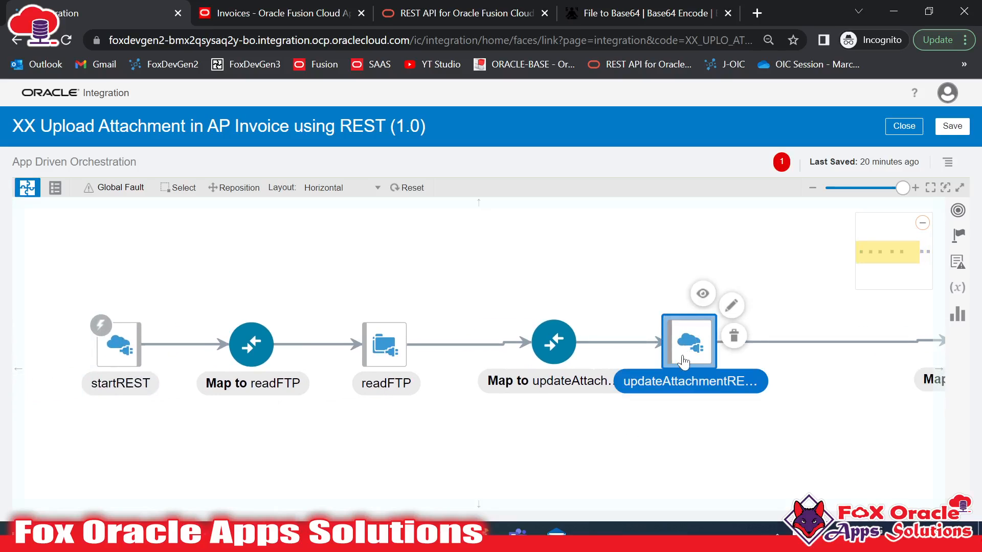
{"action": "left_click", "coordinate": [529, 344]}
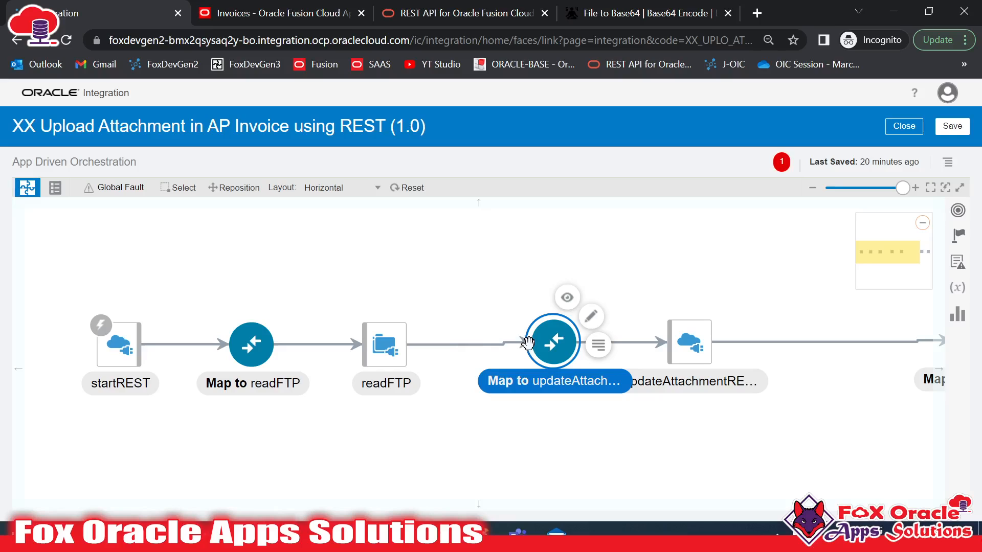
{"action": "left_click", "coordinate": [697, 342]}
{"action": "left_click_drag", "start_coordinate": [732, 424], "coordinate": [474, 430]}
{"action": "left_click", "coordinate": [418, 363]}
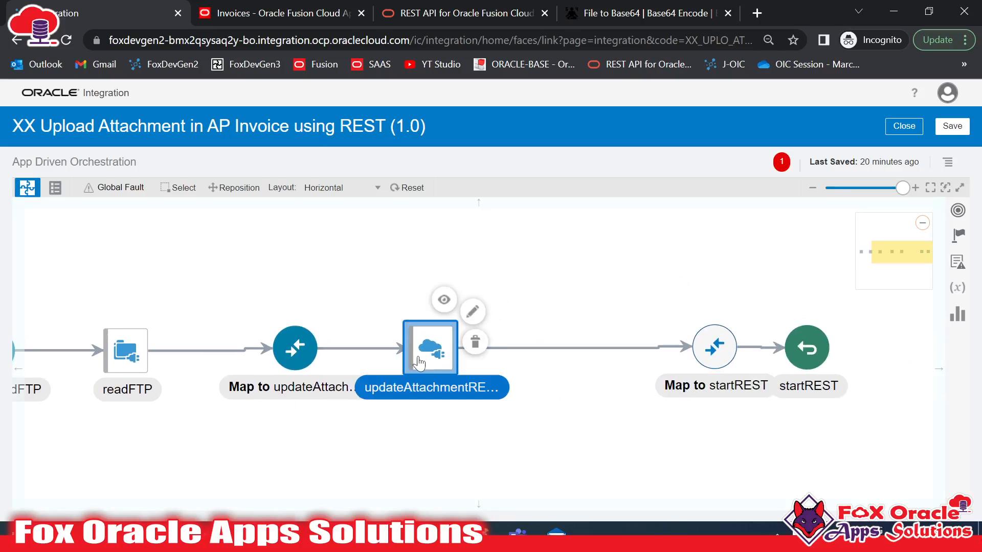
Step: Switch to Notepad++ and examine the response payload in REST API to upload attachment in AP Invoice.json
{"action": "left_click", "coordinate": [135, 536]}
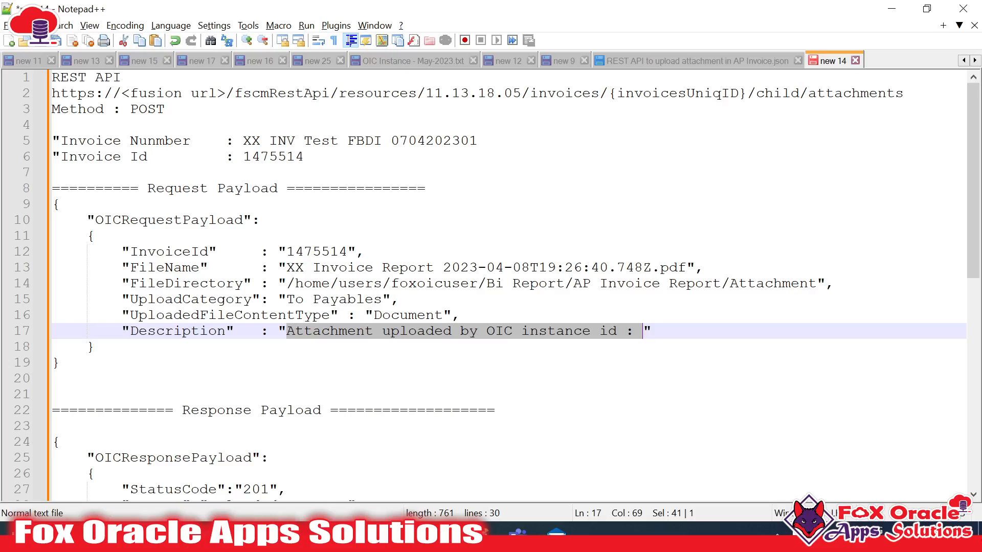
{"action": "left_click", "coordinate": [691, 66]}
{"action": "scroll", "coordinate": [422, 288], "scroll_direction": "up", "scroll_amount": 20}
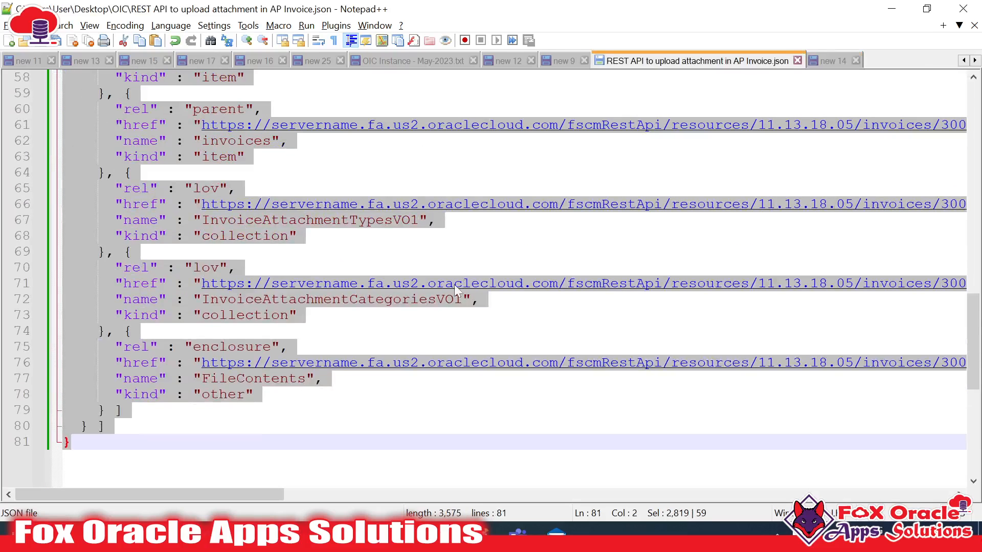
{"action": "left_click", "coordinate": [360, 348]}
{"action": "scroll", "coordinate": [361, 307], "scroll_direction": "down", "scroll_amount": 1}
{"action": "left_click", "coordinate": [185, 205]}
{"action": "left_click", "coordinate": [202, 236]}
{"action": "scroll", "coordinate": [202, 236], "scroll_direction": "down", "scroll_amount": 1}
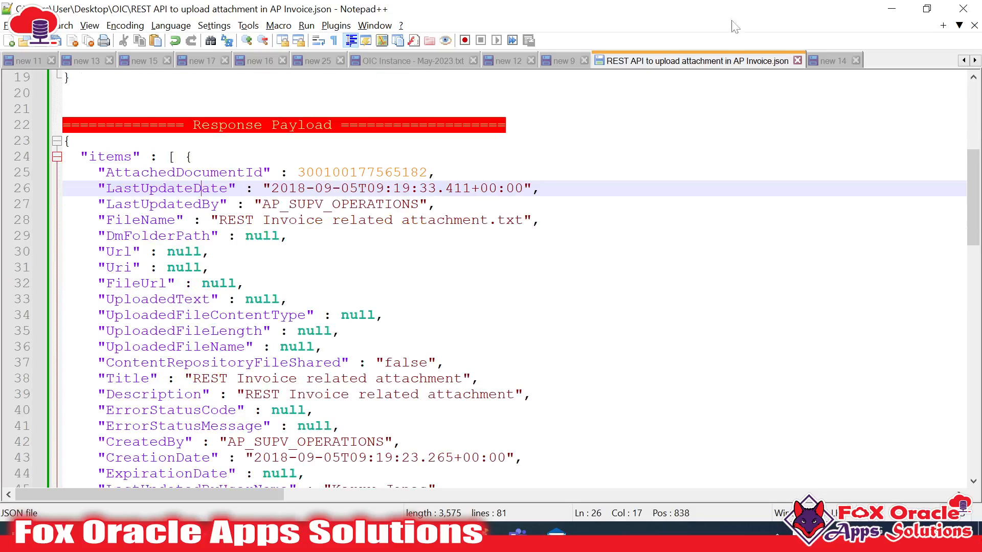
Step: Examine the fields in the items section of the response payload, from AttachedDocumentId down to links
{"action": "left_click", "coordinate": [835, 61]}
{"action": "scroll", "coordinate": [461, 286], "scroll_direction": "down", "scroll_amount": 1}
{"action": "left_click", "coordinate": [173, 441]}
{"action": "double_click", "coordinate": [173, 442]}
{"action": "left_click", "coordinate": [243, 442]}
{"action": "double_click", "coordinate": [153, 458]}
{"action": "left_click", "coordinate": [252, 457]}
{"action": "left_click", "coordinate": [757, 65]}
{"action": "scroll", "coordinate": [491, 279], "scroll_direction": "down", "scroll_amount": 15}
{"action": "scroll", "coordinate": [491, 279], "scroll_direction": "up", "scroll_amount": 13}
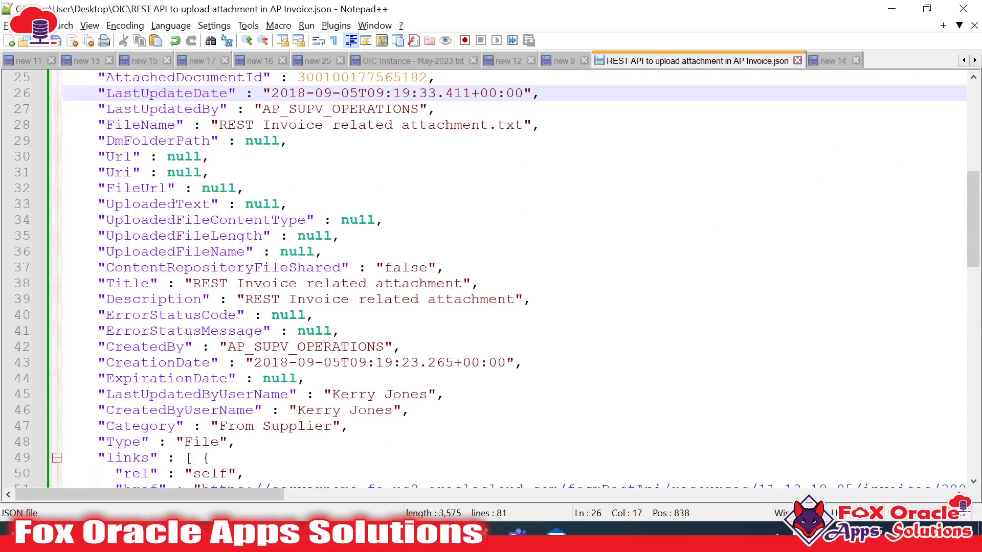
{"action": "scroll", "coordinate": [491, 279], "scroll_direction": "up", "scroll_amount": 1}
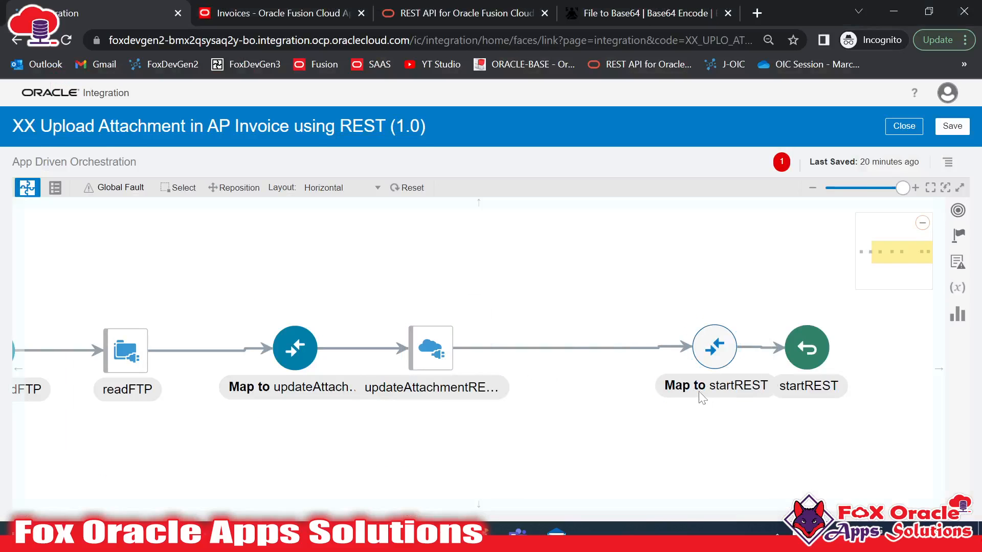
Step: Open the startREST response mapping and expand the updateAttachmentREST Response source down to the fields under Items
{"action": "left_click", "coordinate": [702, 397]}
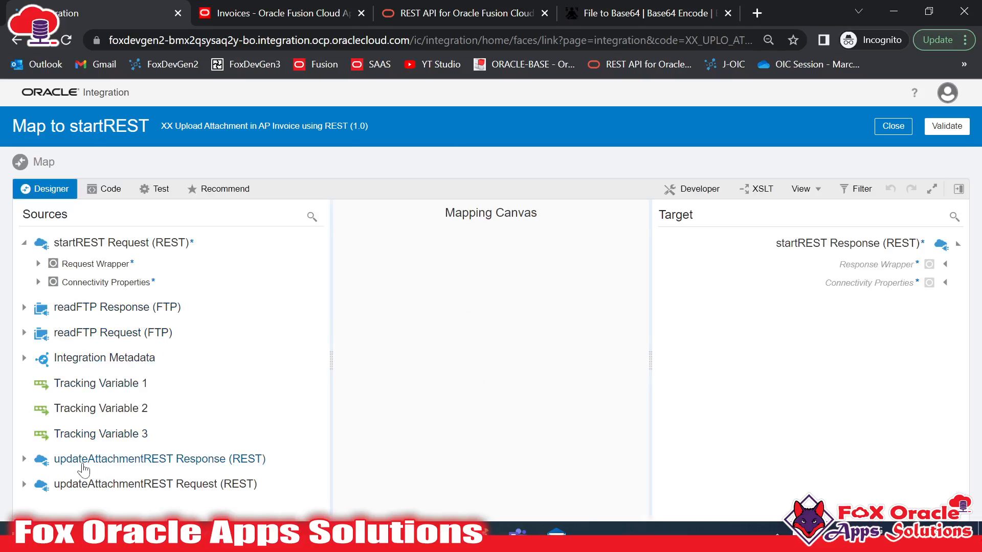
{"action": "left_click", "coordinate": [24, 459]}
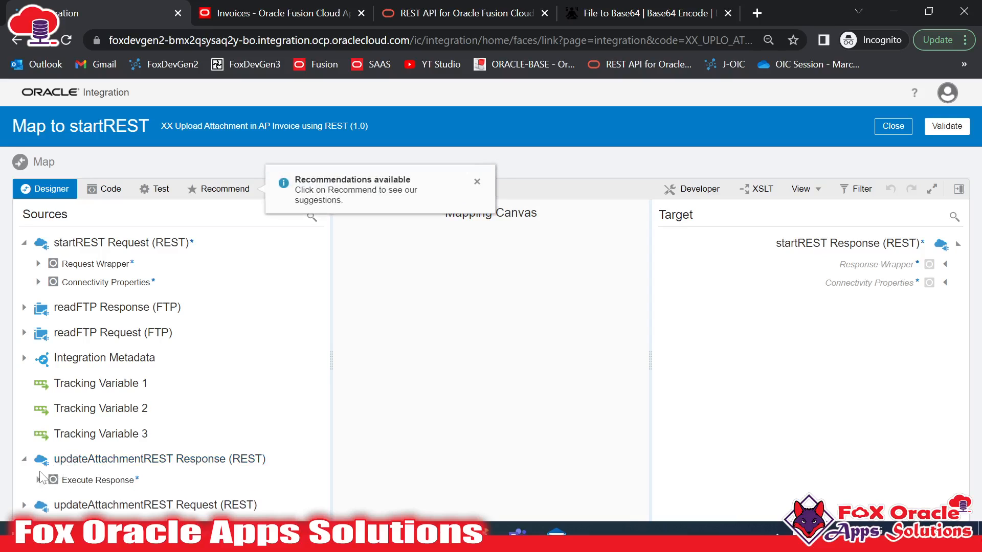
{"action": "left_click", "coordinate": [38, 480]}
{"action": "scroll", "coordinate": [138, 462], "scroll_direction": "down", "scroll_amount": 1}
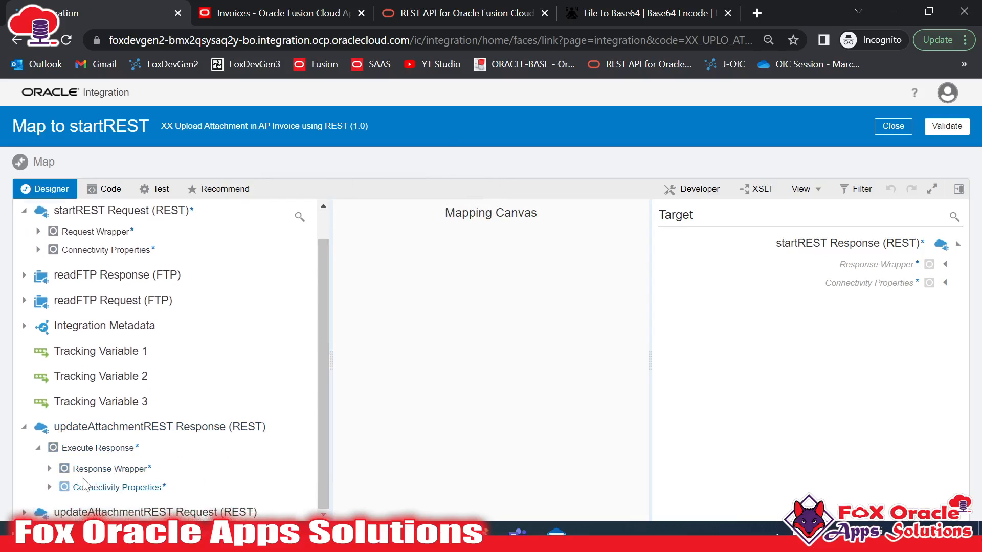
{"action": "left_click", "coordinate": [48, 468]}
{"action": "scroll", "coordinate": [162, 446], "scroll_direction": "down", "scroll_amount": 1}
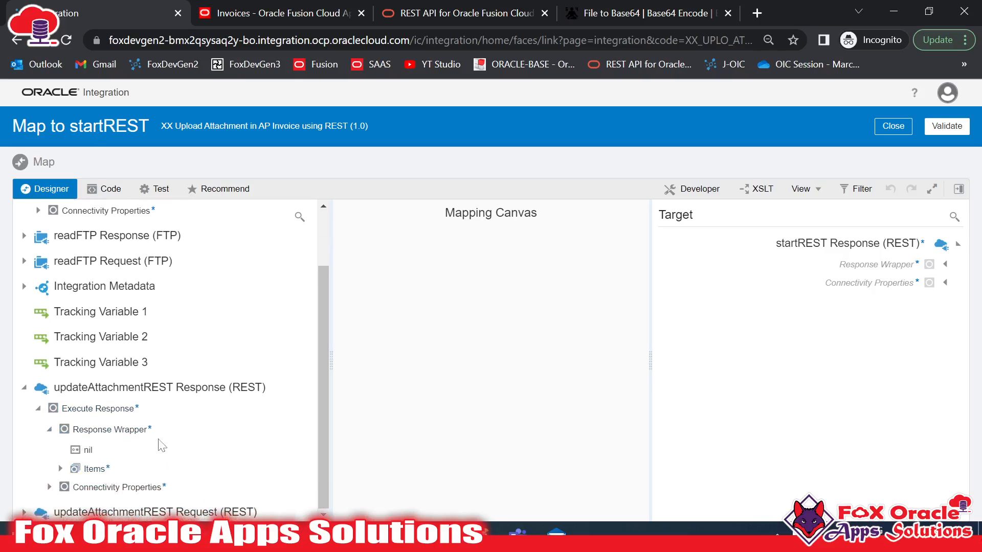
{"action": "left_click", "coordinate": [60, 469]}
{"action": "scroll", "coordinate": [128, 419], "scroll_direction": "down", "scroll_amount": 8}
{"action": "scroll", "coordinate": [162, 386], "scroll_direction": "up", "scroll_amount": 4}
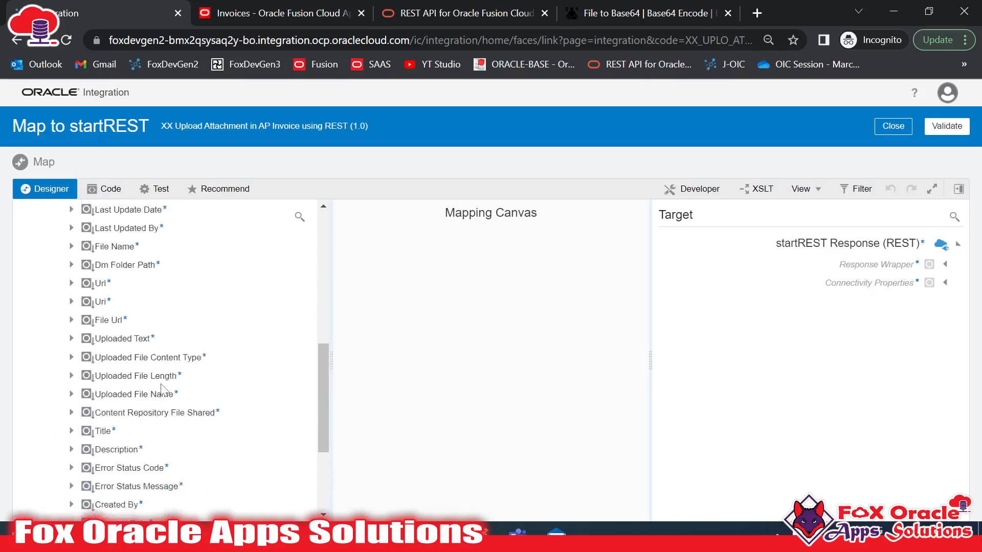
Step: Switch to Notepad++ to check the AttachedDocumentId field in the sample response payload, and return to the Oracle Integration mapper
{"action": "key", "text": "alt+Tab"}
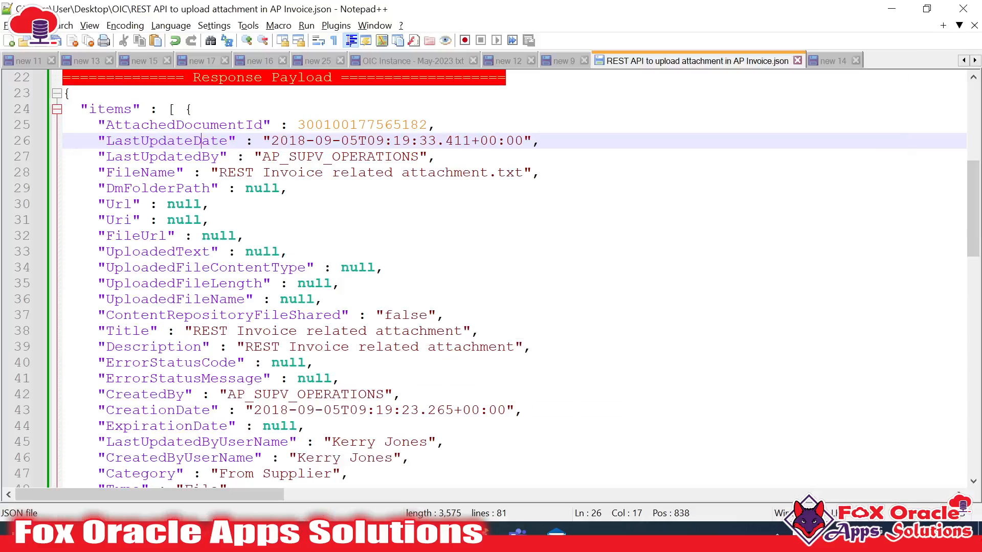
{"action": "left_click", "coordinate": [215, 283]}
{"action": "left_click", "coordinate": [245, 347]}
{"action": "left_click", "coordinate": [358, 188]}
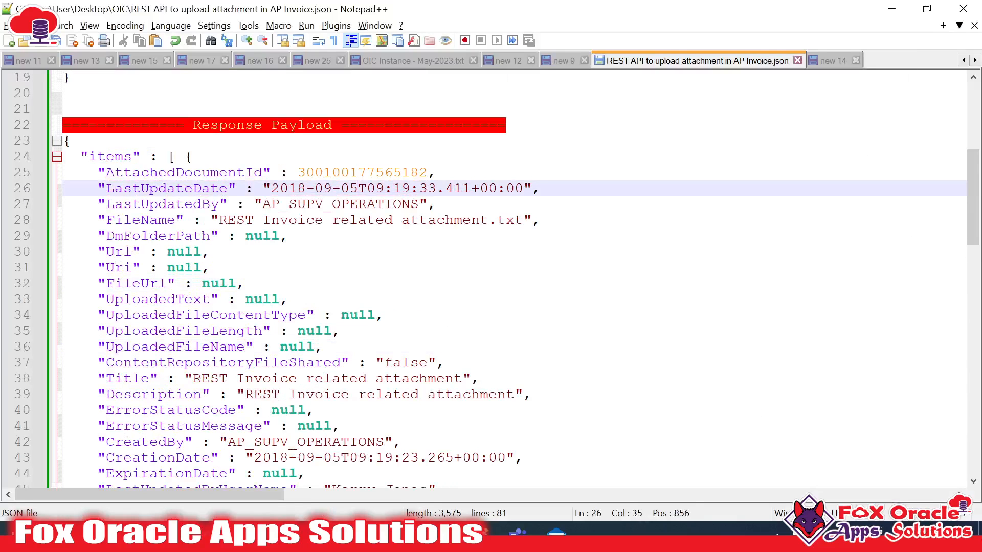
{"action": "double_click", "coordinate": [163, 174]}
{"action": "left_click", "coordinate": [176, 174]}
{"action": "left_click", "coordinate": [211, 174]}
{"action": "key", "text": "alt+Tab"}
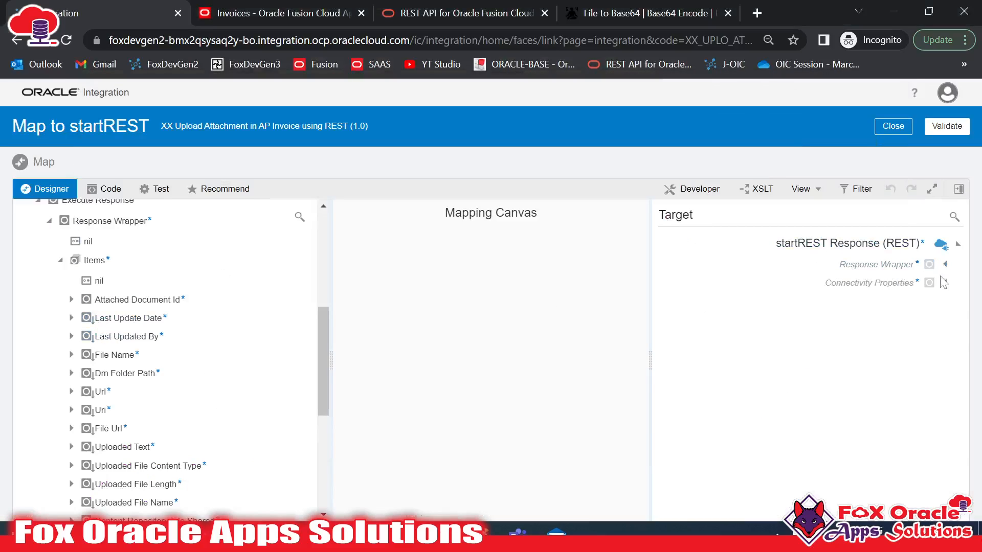
Step: Expand the target OIC Response Payload and map the source Attached Document Id to Status Code
{"action": "left_click", "coordinate": [944, 264]}
{"action": "left_click", "coordinate": [935, 304]}
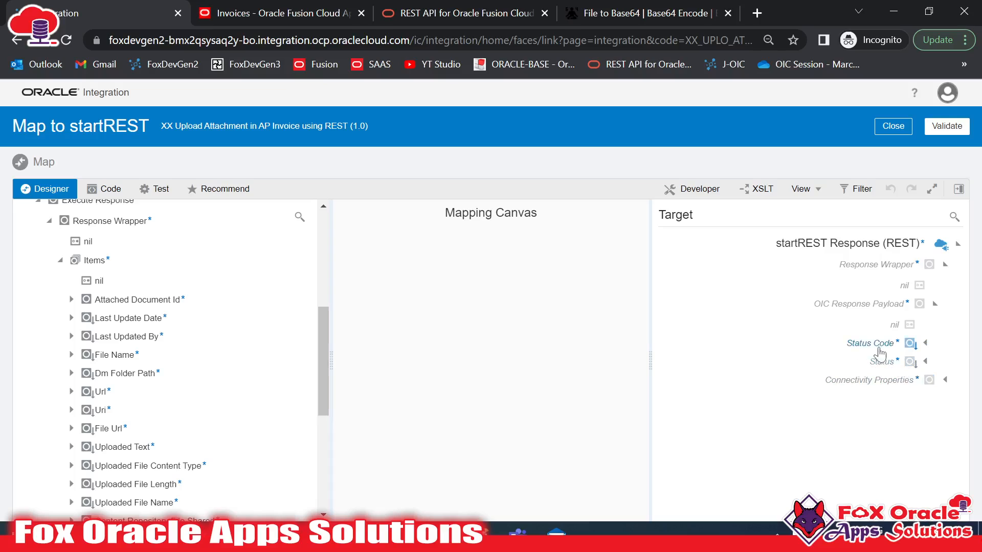
{"action": "left_click_drag", "start_coordinate": [129, 305], "coordinate": [834, 343]}
Step: Create the target node for Status and set its expression to the literal "Success"
{"action": "right_click", "coordinate": [885, 365]}
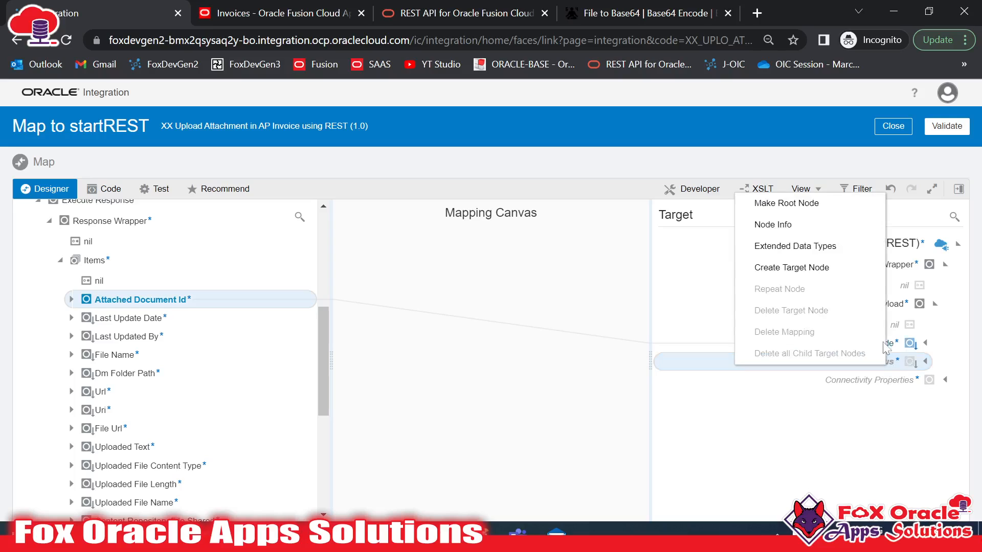
{"action": "left_click", "coordinate": [803, 268]}
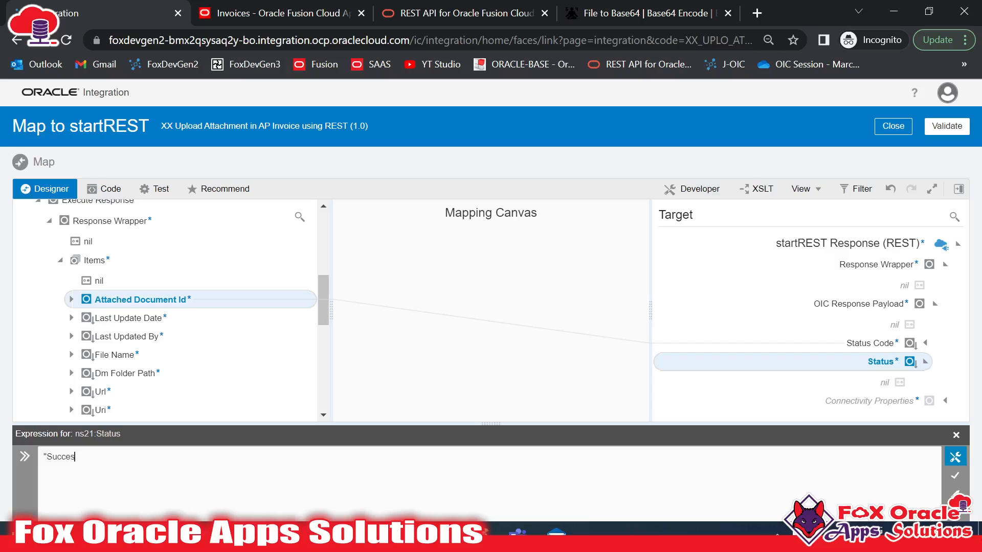
{"action": "left_click", "coordinate": [954, 476]}
Step: Validate the startREST response mapping, close the mapper, and reset the orchestration canvas layout
{"action": "left_click", "coordinate": [945, 126]}
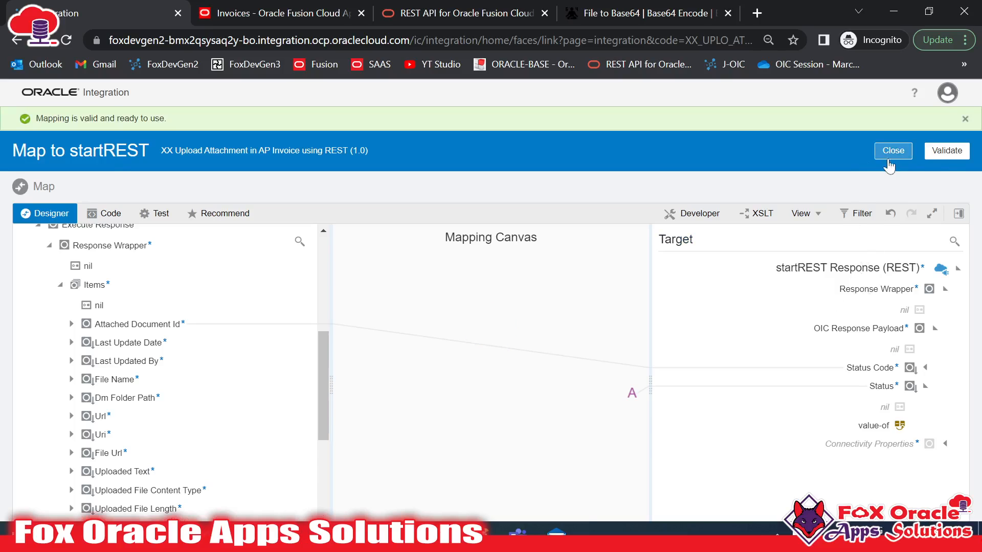
{"action": "left_click", "coordinate": [893, 150]}
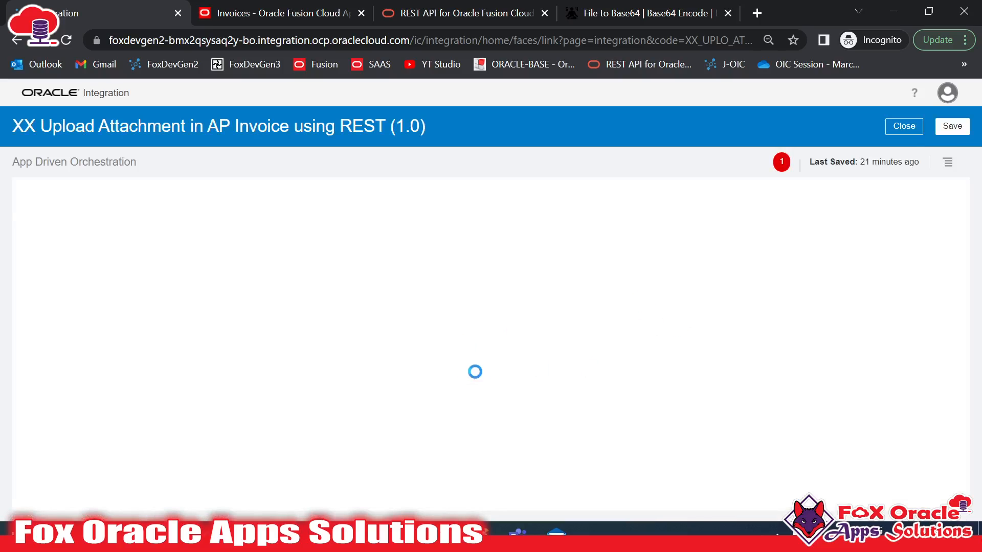
{"action": "left_click", "coordinate": [398, 190]}
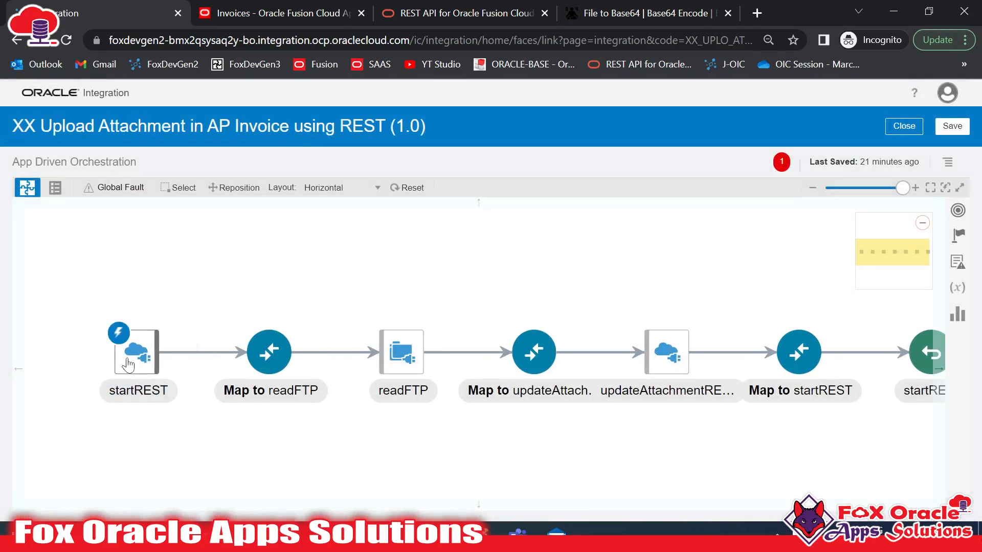
Step: Review the complete flow from the startREST trigger through readFTP and updateAttachmentREST to the startREST response
{"action": "left_click", "coordinate": [128, 364]}
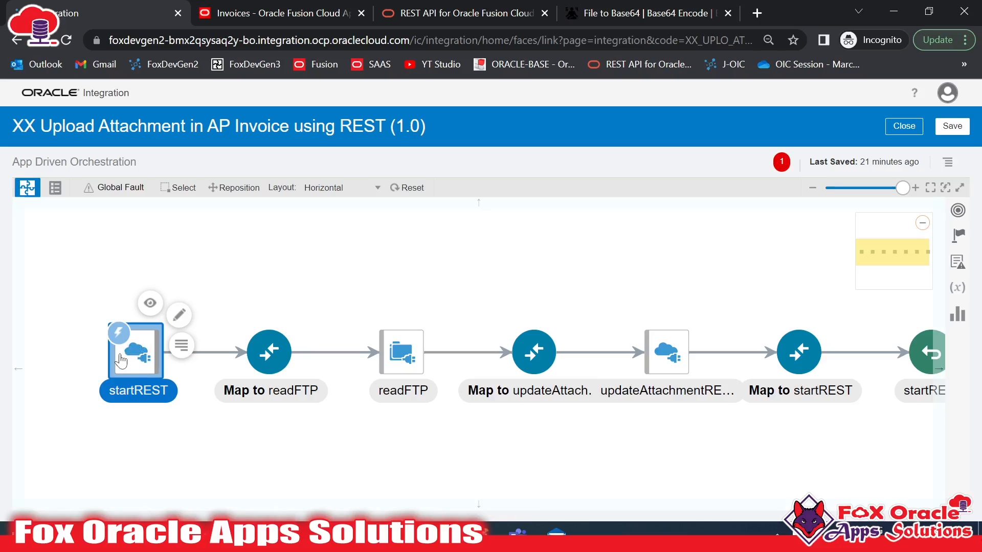
{"action": "left_click", "coordinate": [150, 303]}
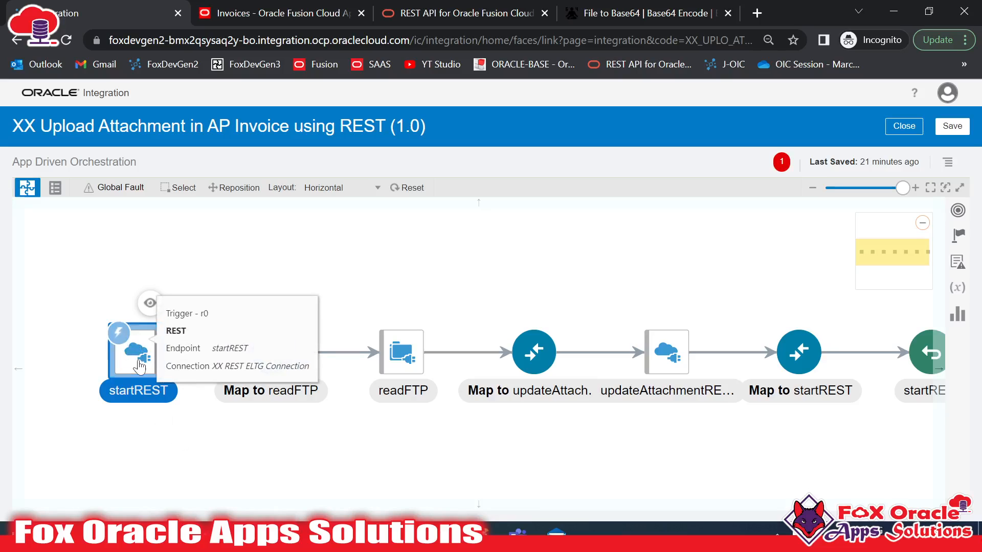
{"action": "left_click_drag", "start_coordinate": [367, 459], "coordinate": [300, 448]}
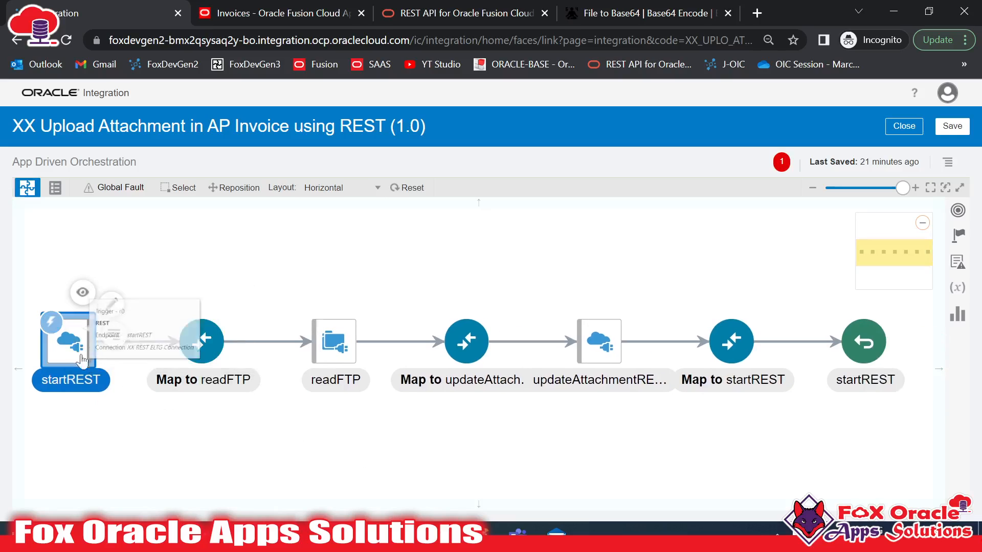
{"action": "left_click", "coordinate": [308, 429]}
{"action": "left_click", "coordinate": [326, 370]}
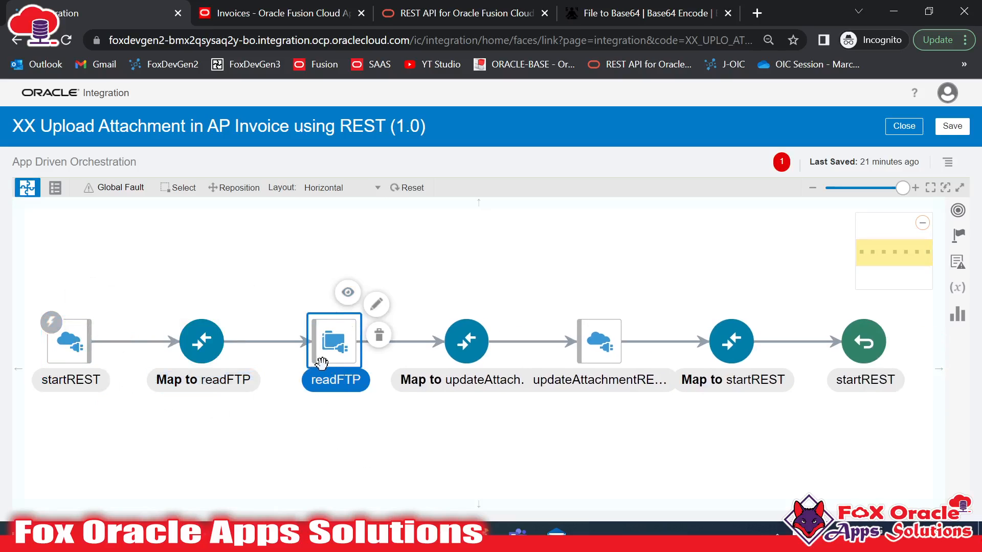
{"action": "left_click_drag", "start_coordinate": [343, 361], "coordinate": [214, 342]}
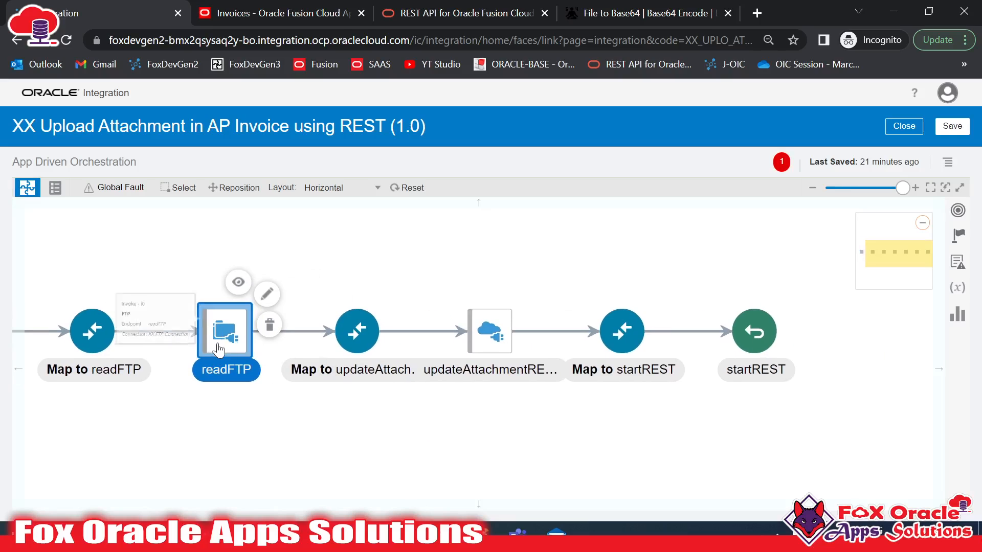
{"action": "left_click", "coordinate": [357, 332]}
{"action": "left_click", "coordinate": [476, 371]}
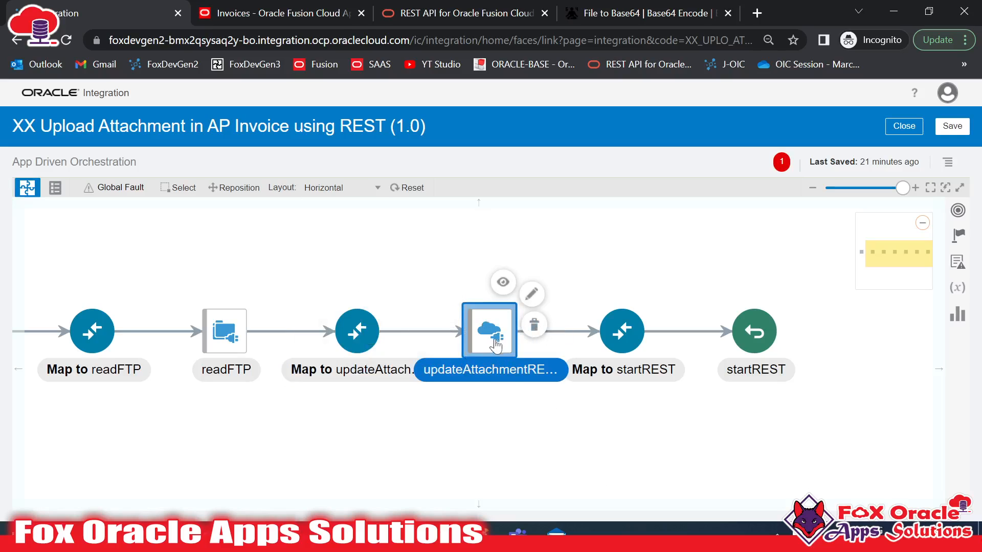
{"action": "left_click", "coordinate": [727, 360]}
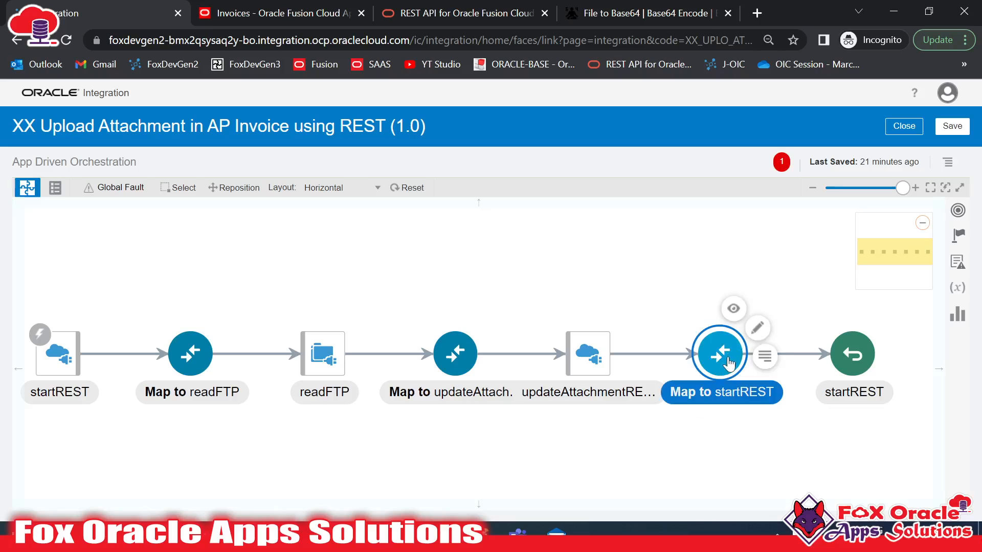
{"action": "left_click_drag", "start_coordinate": [317, 291], "coordinate": [331, 290]}
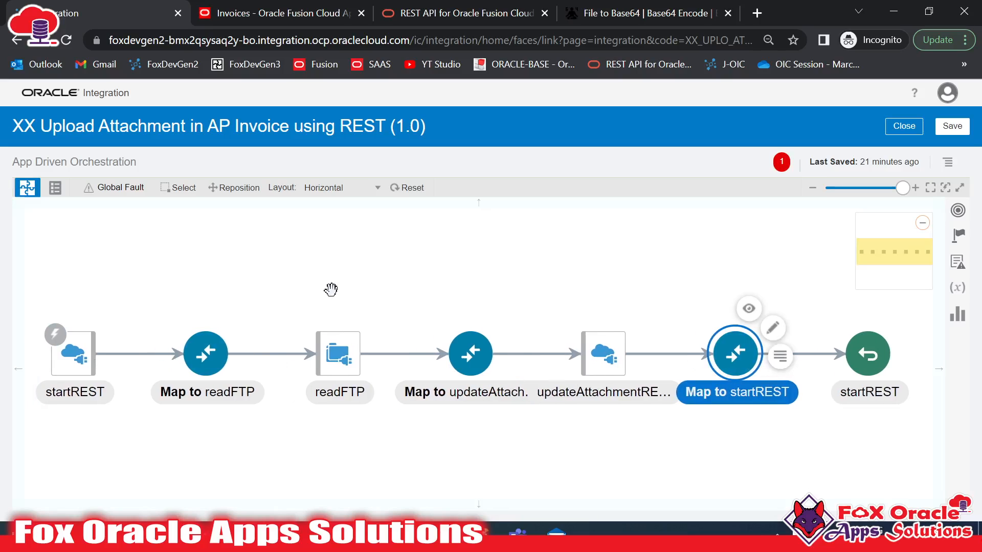
Step: Check the integration's reported error, assign a field from OICRequestPayload as the primary business identifier for tracking, and save it
{"action": "left_click", "coordinate": [781, 162]}
{"action": "left_click", "coordinate": [572, 231]}
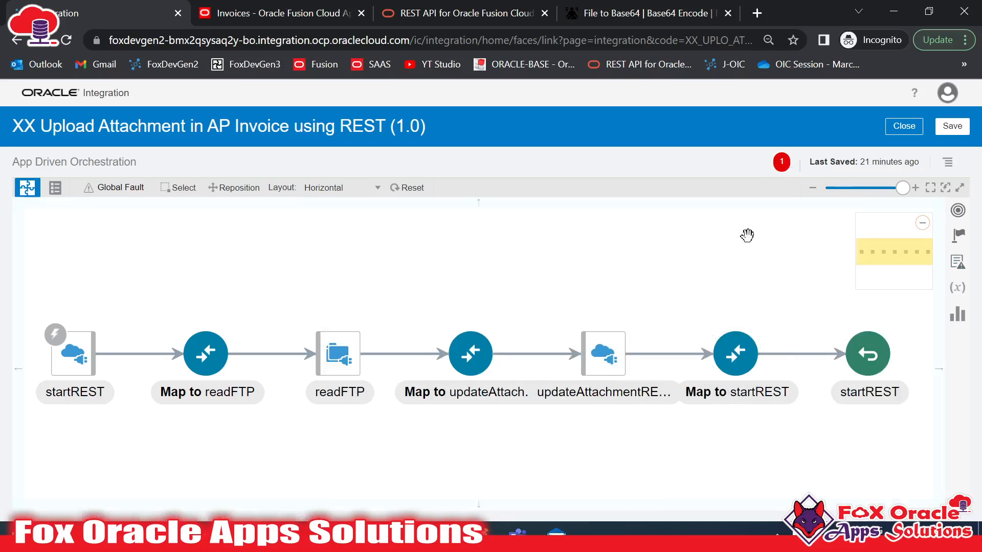
{"action": "left_click", "coordinate": [949, 163]}
{"action": "left_click", "coordinate": [880, 182]}
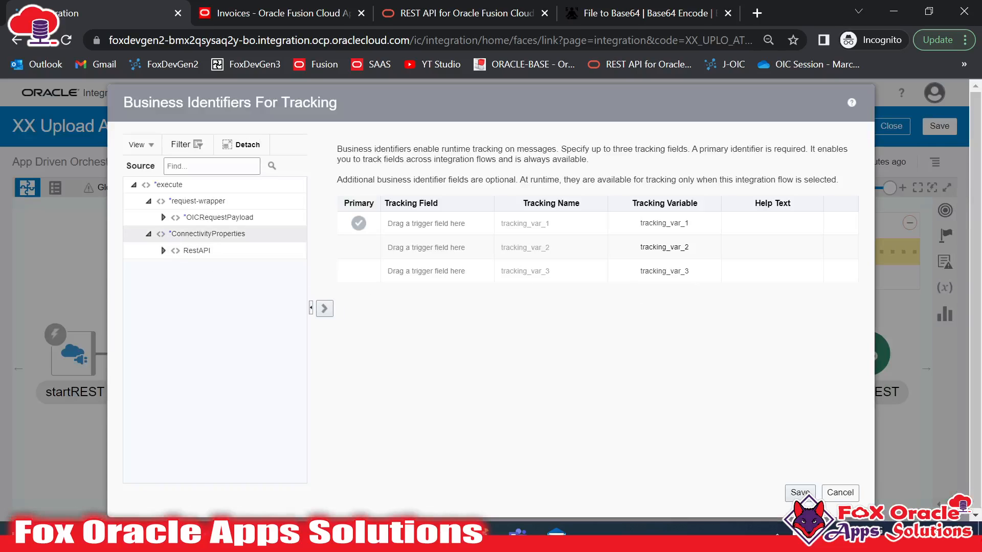
{"action": "left_click", "coordinate": [163, 218]}
{"action": "left_click", "coordinate": [205, 234]}
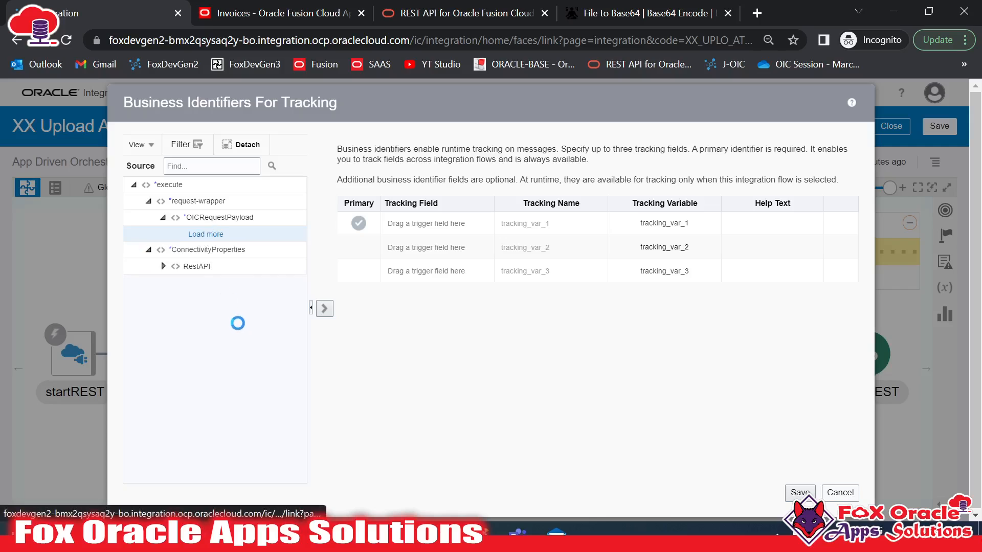
{"action": "left_click_drag", "start_coordinate": [215, 235], "coordinate": [429, 234]}
{"action": "left_click_drag", "start_coordinate": [206, 233], "coordinate": [452, 229]}
{"action": "left_click_drag", "start_coordinate": [215, 234], "coordinate": [425, 229]}
{"action": "left_click", "coordinate": [800, 493]}
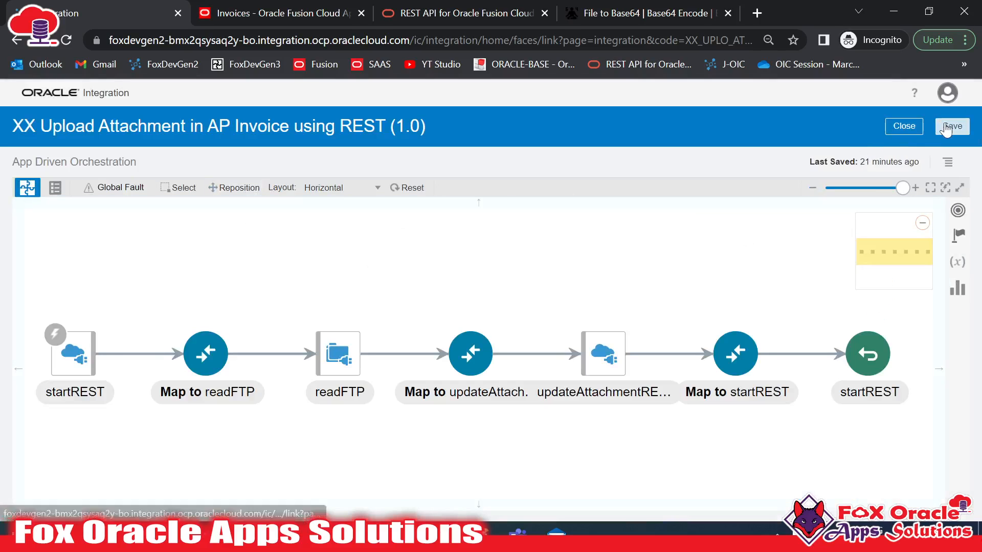
Step: Save the XX Upload Attachment in AP Invoice using REST integration and close its designer
{"action": "left_click", "coordinate": [946, 128]}
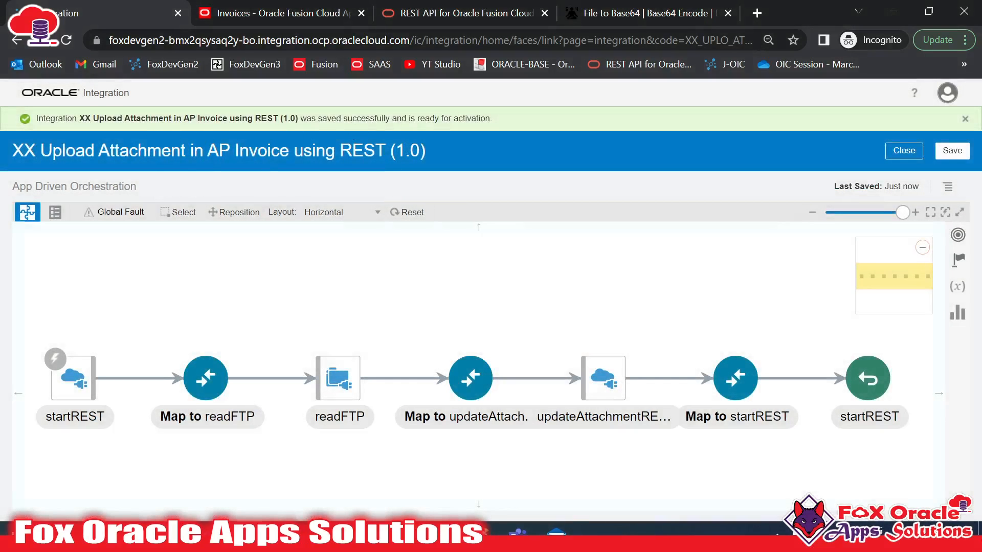
{"action": "left_click_drag", "start_coordinate": [307, 295], "coordinate": [391, 282]}
{"action": "left_click", "coordinate": [893, 152]}
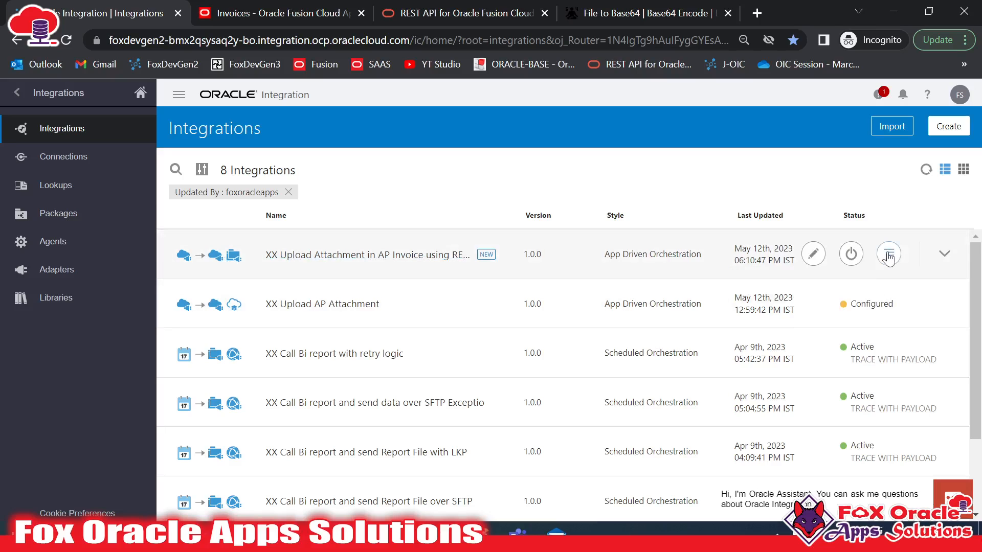
Step: Activate the XX Upload Attachment in AP Invoice using REST integration with tracing and payload included, and refresh the integrations list
{"action": "left_click", "coordinate": [852, 255]}
{"action": "left_click", "coordinate": [281, 418]}
{"action": "scroll", "coordinate": [273, 430], "scroll_direction": "down", "scroll_amount": 1}
{"action": "left_click", "coordinate": [273, 411]}
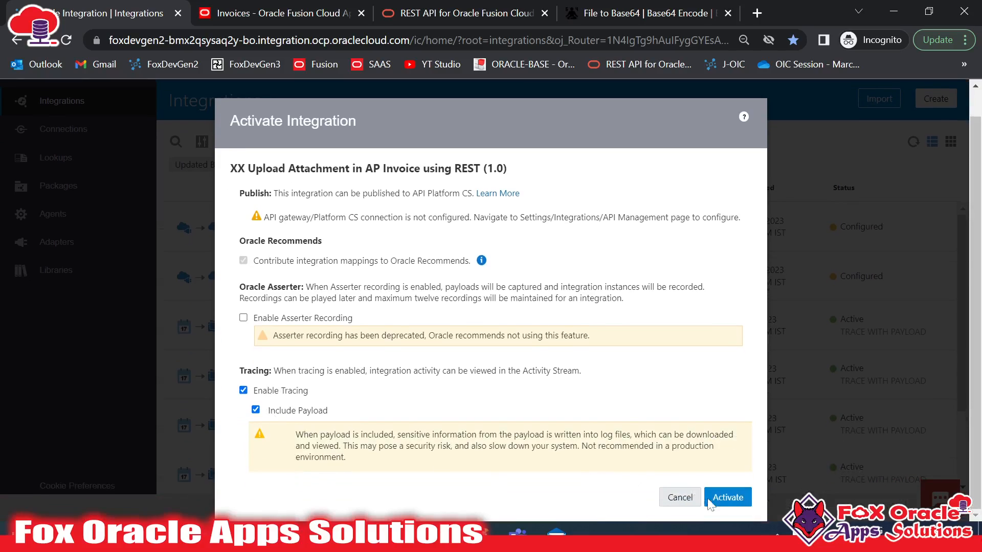
{"action": "left_click", "coordinate": [726, 497]}
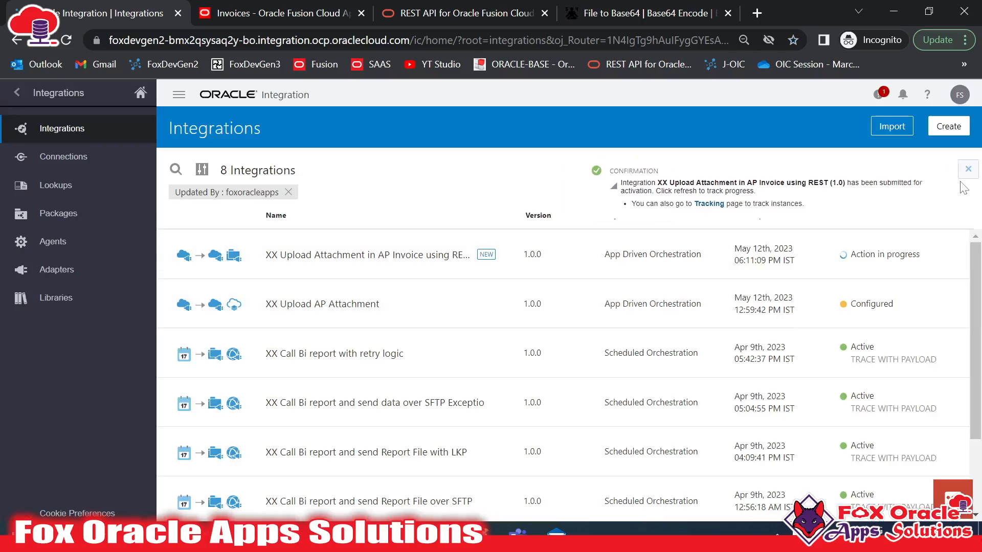
{"action": "left_click", "coordinate": [928, 173]}
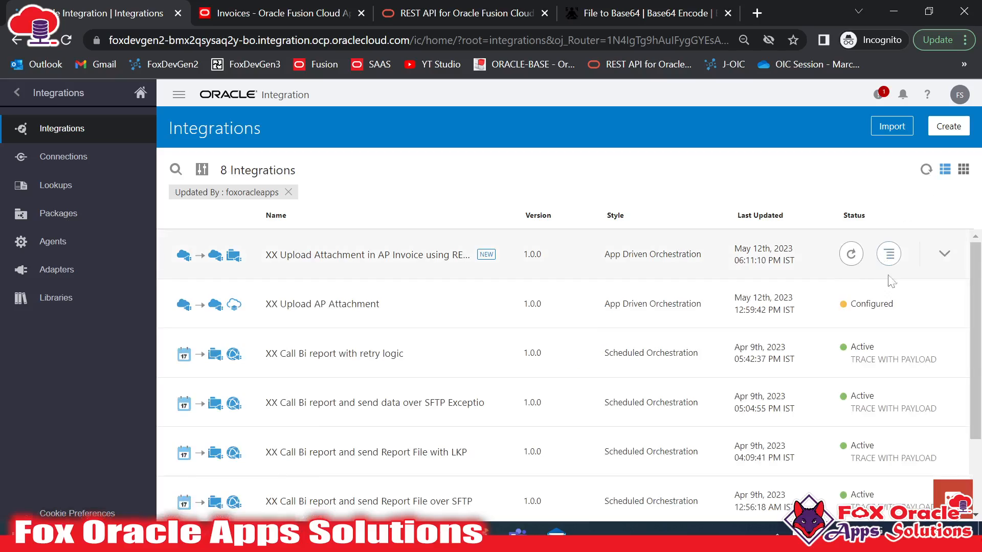
{"action": "left_click", "coordinate": [926, 173]}
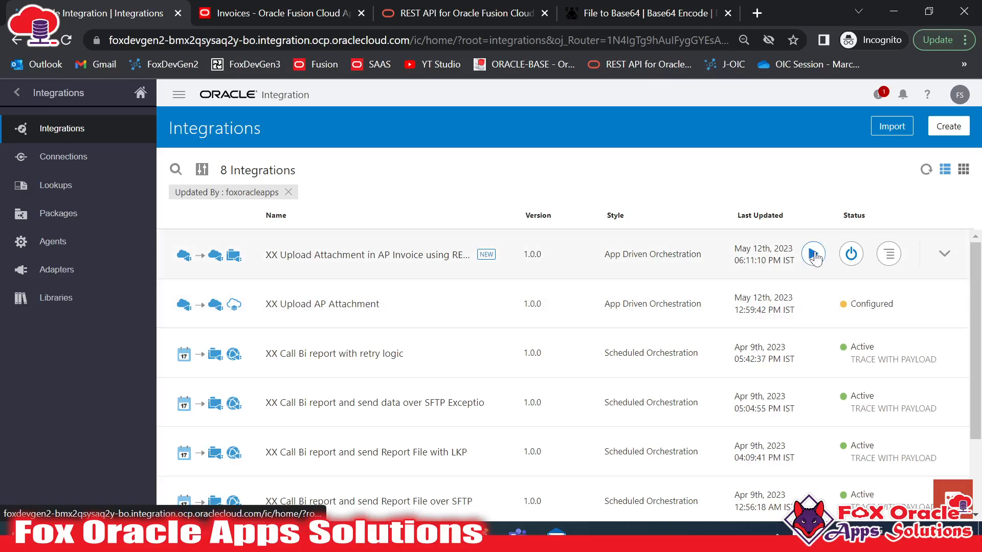
Step: Open the test page for the XX Upload Attachment in AP Invoice using REST integration
{"action": "left_click", "coordinate": [813, 254]}
{"action": "left_click", "coordinate": [680, 321]}
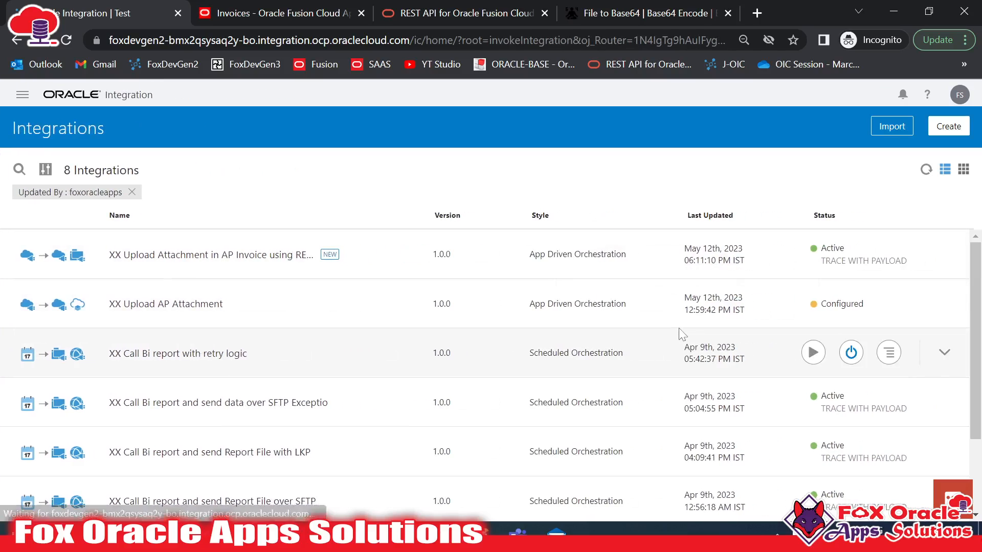
Step: Compare the integration's test request body with the OICRequestPayload sample in the unsaved Notepad++ notes, and return to the test page
{"action": "scroll", "coordinate": [644, 302], "scroll_direction": "down", "scroll_amount": 2}
{"action": "scroll", "coordinate": [819, 302], "scroll_direction": "up", "scroll_amount": 2}
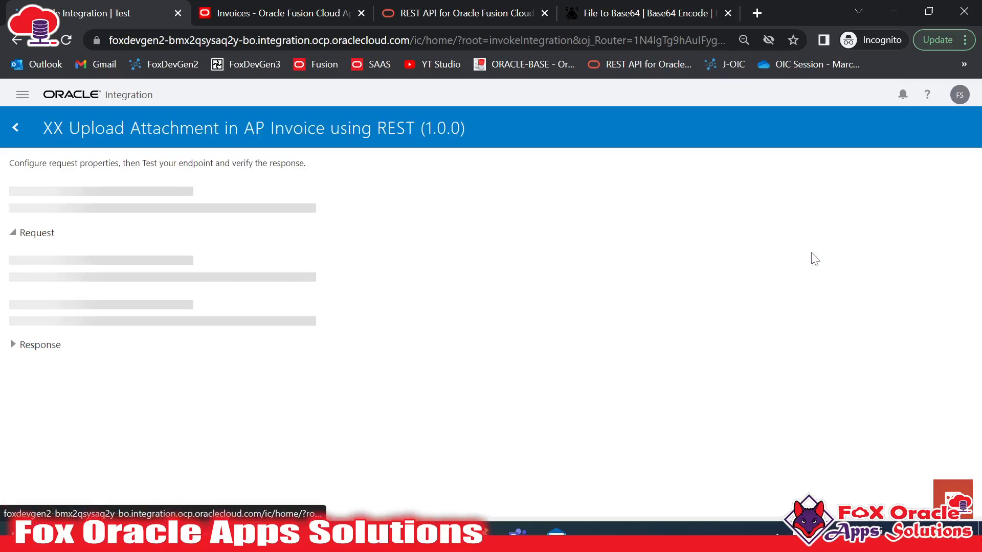
{"action": "left_click", "coordinate": [176, 263]}
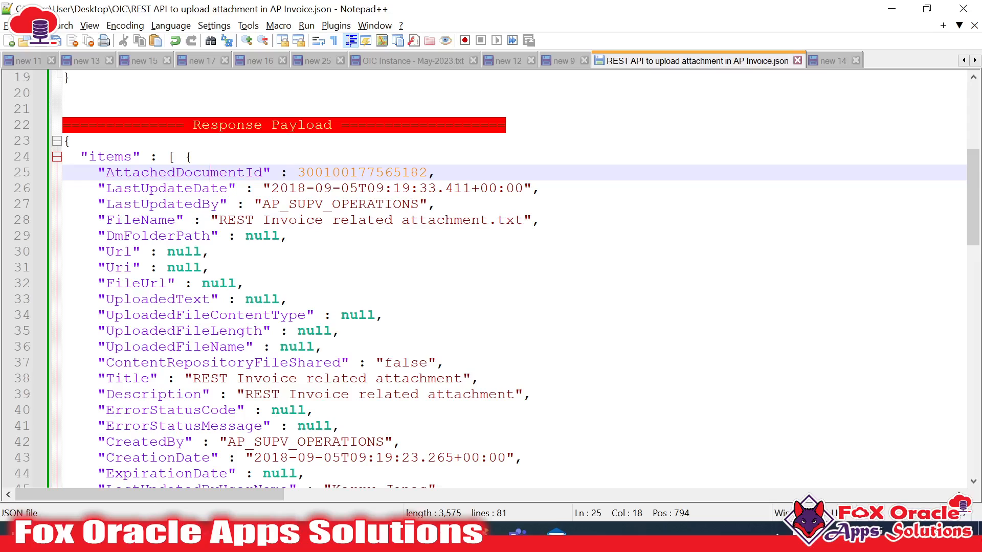
{"action": "scroll", "coordinate": [511, 278], "scroll_direction": "up", "scroll_amount": 6}
{"action": "left_click", "coordinate": [828, 61]}
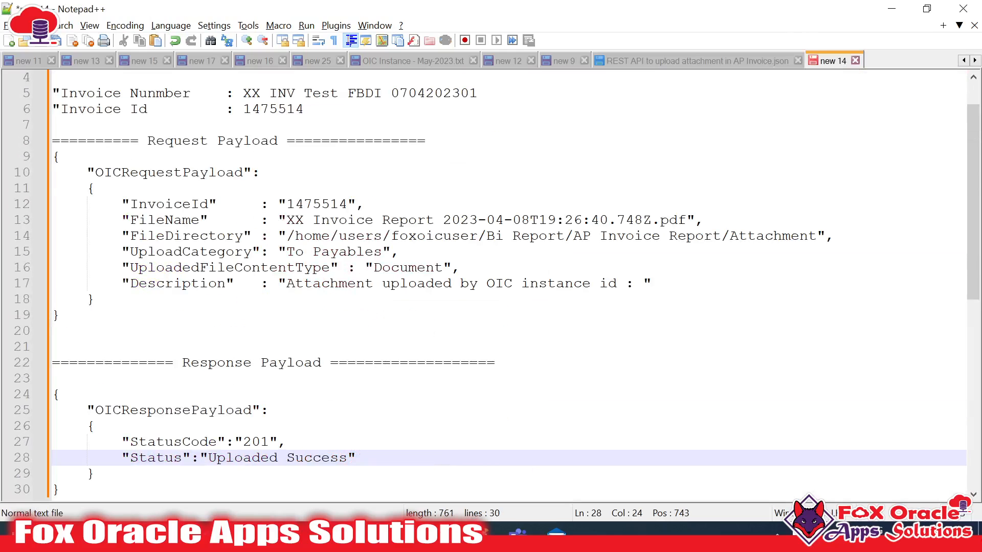
{"action": "scroll", "coordinate": [512, 279], "scroll_direction": "up", "scroll_amount": 2}
{"action": "left_click", "coordinate": [277, 219]}
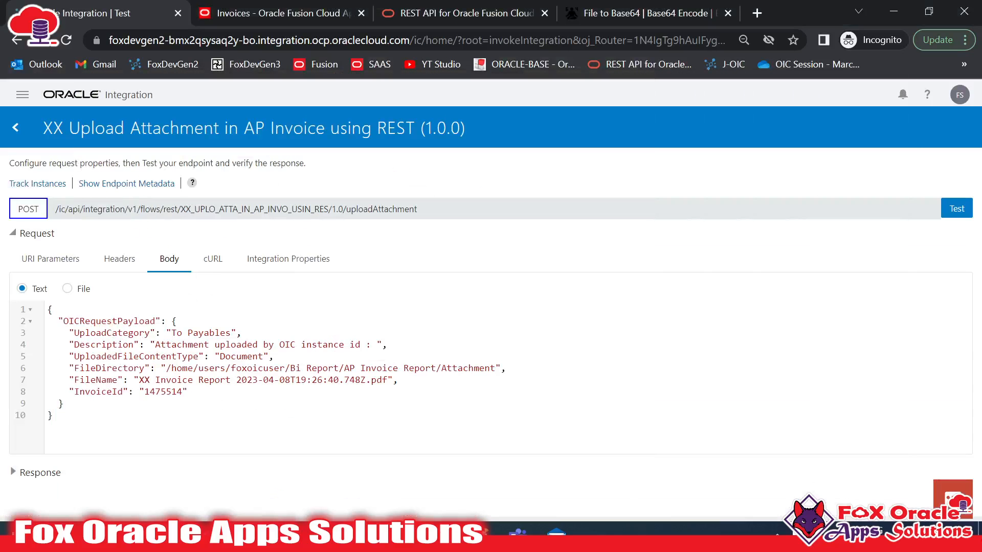
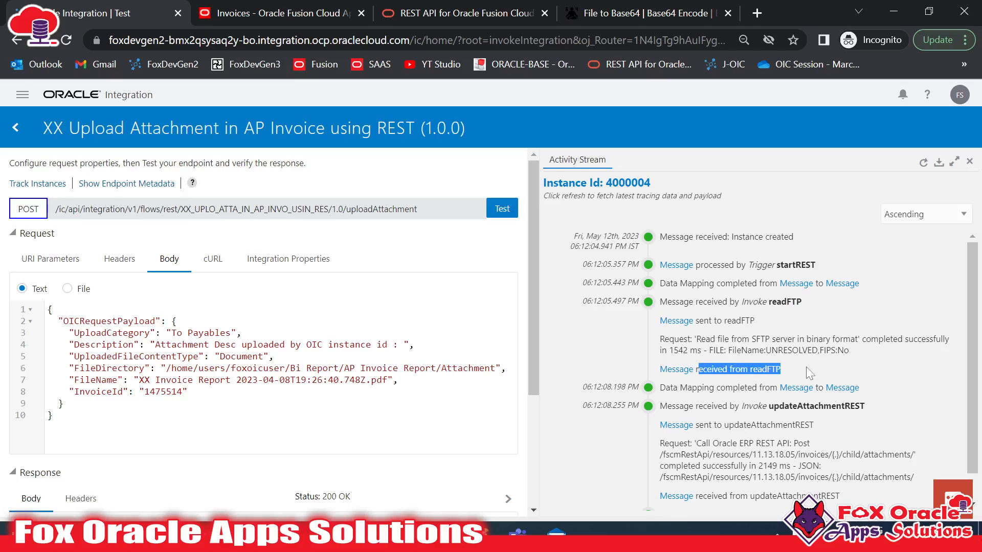
Step: Inspect the message received from readFTP in the activity stream, examining its file reference, and collapse it
{"action": "left_click", "coordinate": [676, 370]}
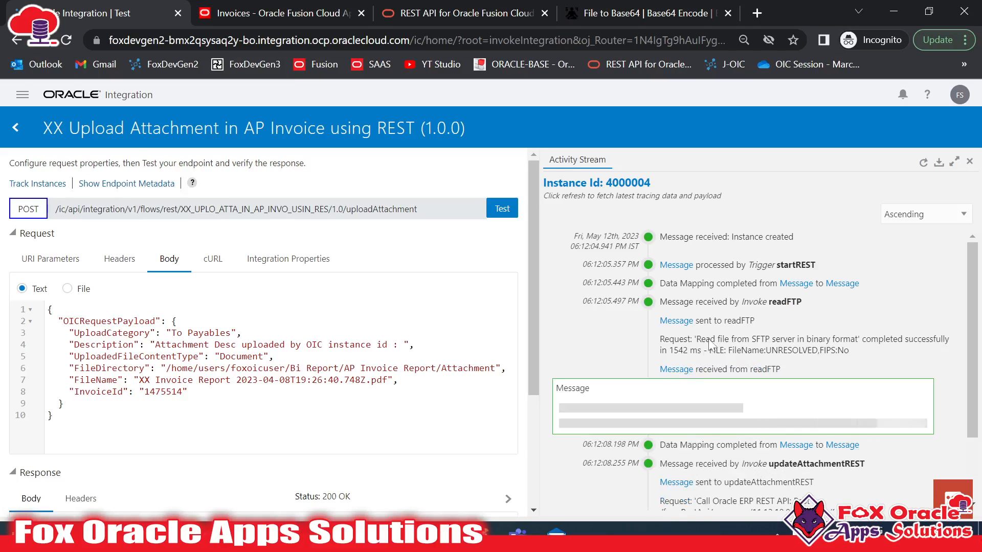
{"action": "scroll", "coordinate": [715, 358], "scroll_direction": "down", "scroll_amount": 5}
{"action": "scroll", "coordinate": [742, 369], "scroll_direction": "up", "scroll_amount": 3}
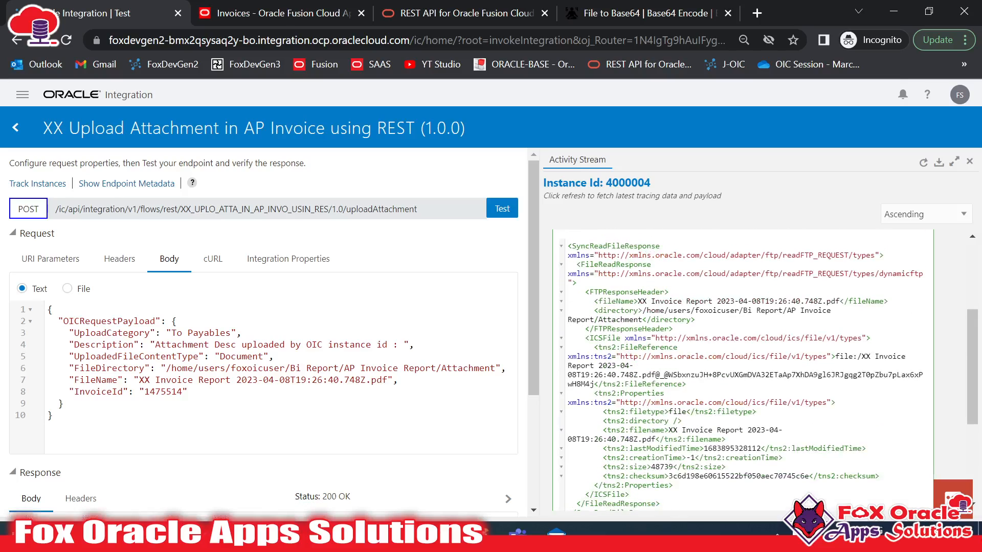
{"action": "double_click", "coordinate": [649, 348]}
{"action": "left_click_drag", "start_coordinate": [835, 356], "coordinate": [597, 384]}
{"action": "scroll", "coordinate": [710, 342], "scroll_direction": "up", "scroll_amount": 3}
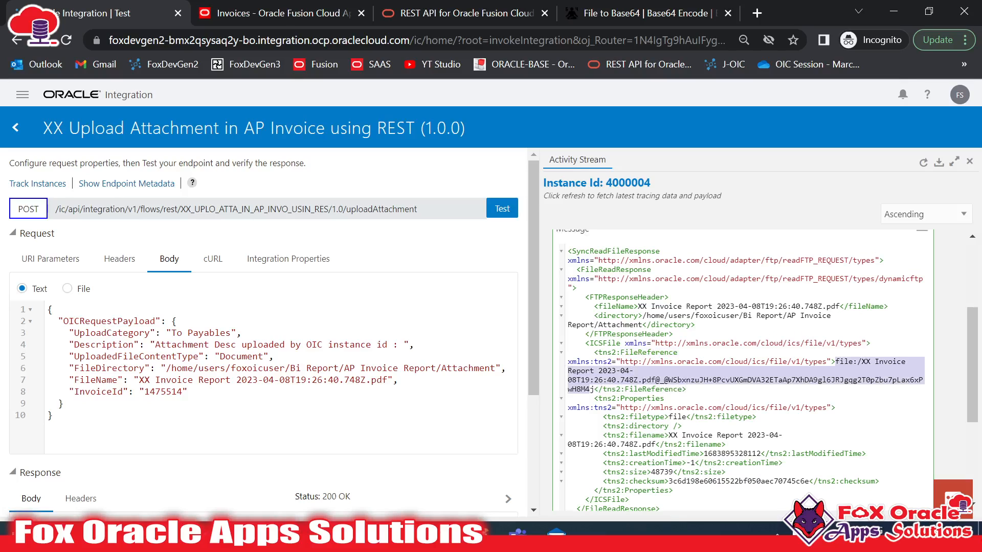
{"action": "left_click", "coordinate": [673, 357]}
{"action": "scroll", "coordinate": [731, 340], "scroll_direction": "down", "scroll_amount": 2}
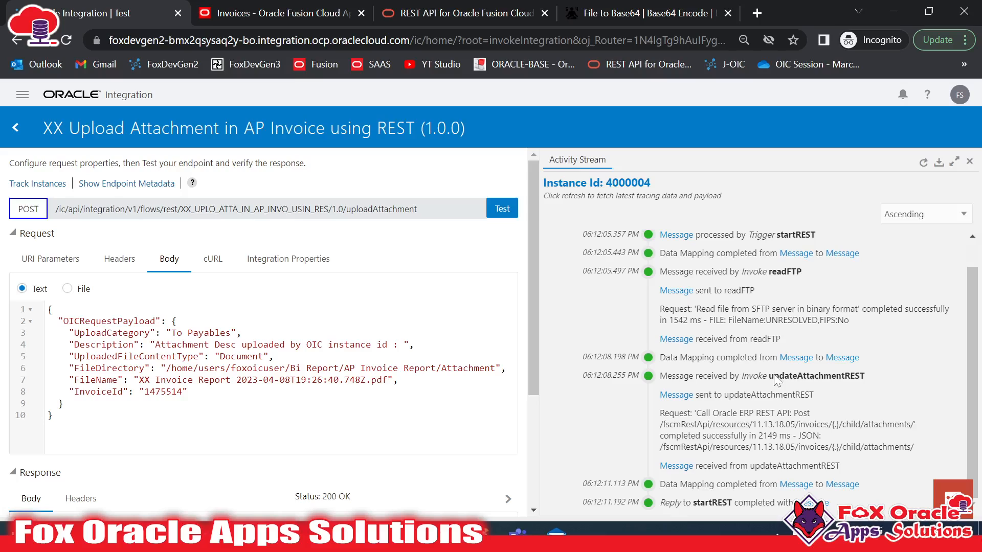
Step: Open the message sent to updateAttachmentREST in the activity stream and examine its Base64-encoded FileContents
{"action": "left_click_drag", "start_coordinate": [783, 377], "coordinate": [855, 378]}
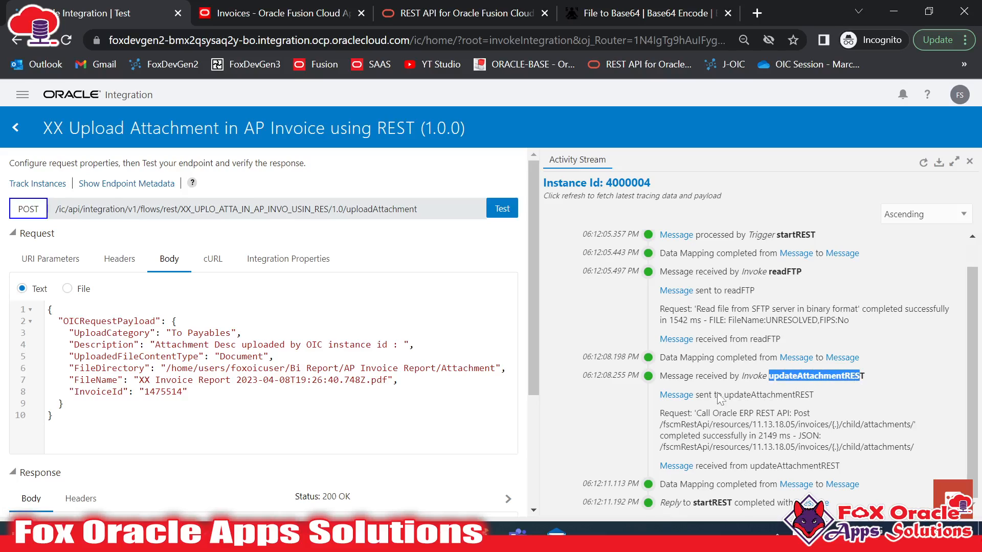
{"action": "left_click_drag", "start_coordinate": [728, 395], "coordinate": [821, 401]}
{"action": "left_click", "coordinate": [674, 398]}
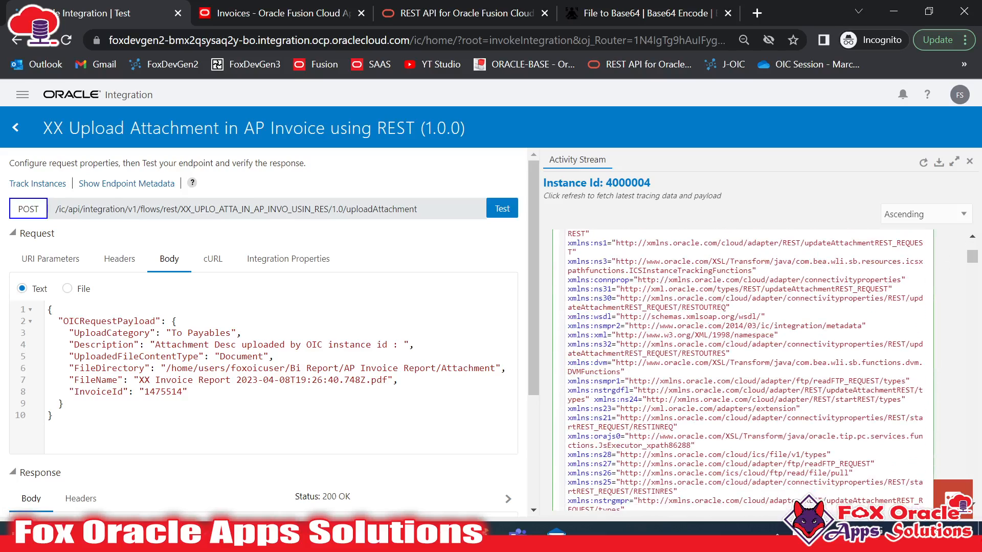
{"action": "scroll", "coordinate": [673, 400], "scroll_direction": "down", "scroll_amount": 5}
{"action": "scroll", "coordinate": [742, 368], "scroll_direction": "up", "scroll_amount": 3}
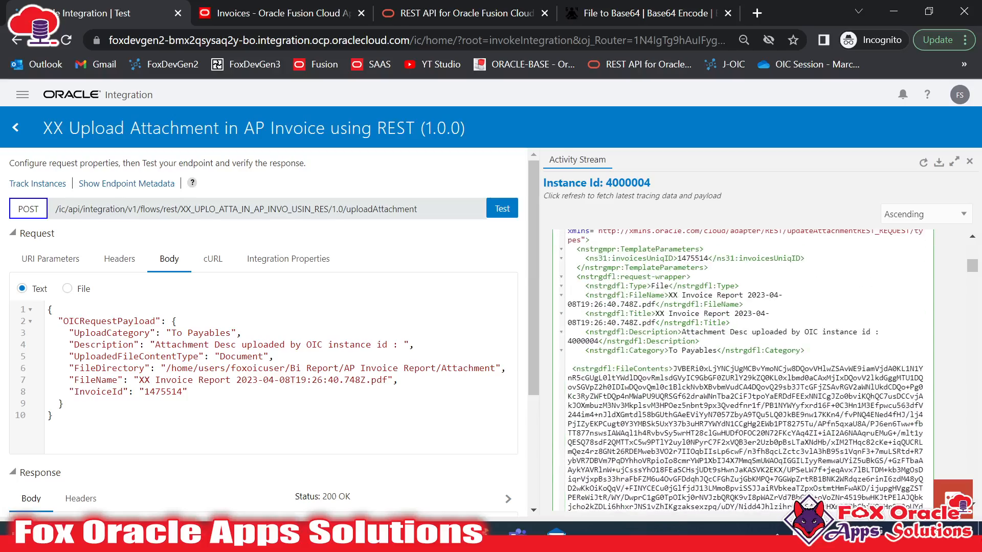
{"action": "double_click", "coordinate": [643, 368]}
{"action": "left_click_drag", "start_coordinate": [673, 369], "coordinate": [811, 424]}
{"action": "scroll", "coordinate": [811, 424], "scroll_direction": "down", "scroll_amount": 15}
{"action": "scroll", "coordinate": [742, 368], "scroll_direction": "up", "scroll_amount": 15}
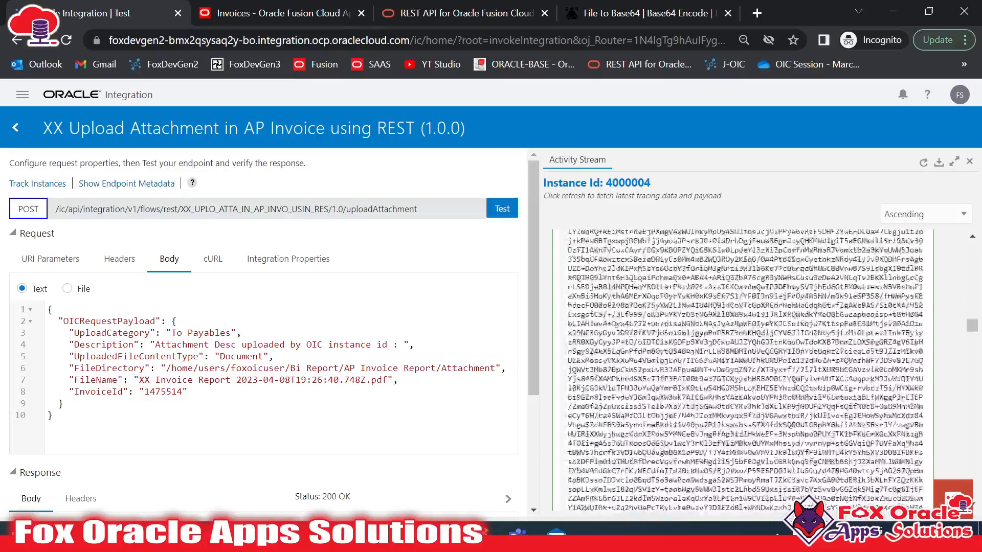
{"action": "scroll", "coordinate": [741, 369], "scroll_direction": "up", "scroll_amount": 5}
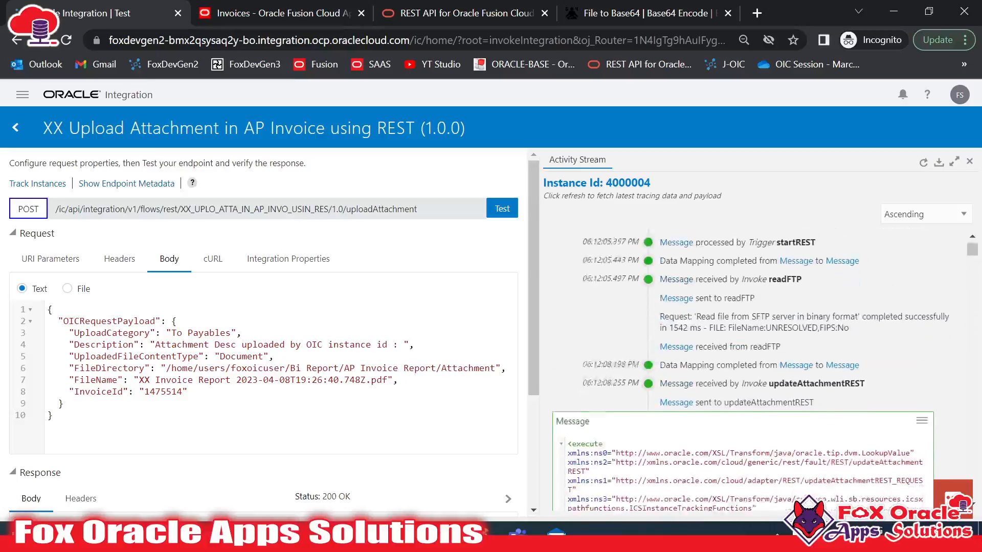
Step: Compare the instance ID in the description sent to updateAttachmentREST with the ID of the test run
{"action": "scroll", "coordinate": [690, 353], "scroll_direction": "down", "scroll_amount": 10}
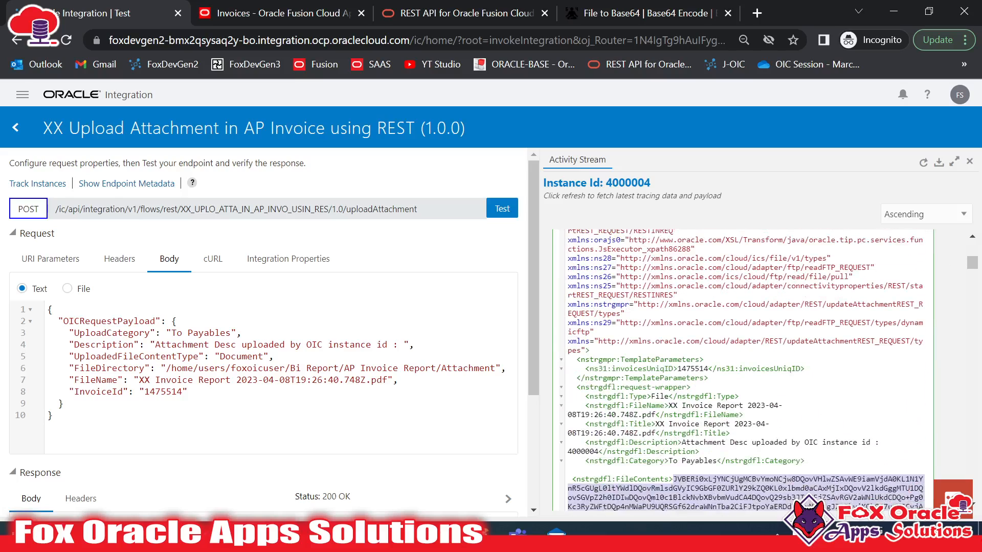
{"action": "left_click_drag", "start_coordinate": [655, 412], "coordinate": [634, 402]}
{"action": "left_click", "coordinate": [634, 402]}
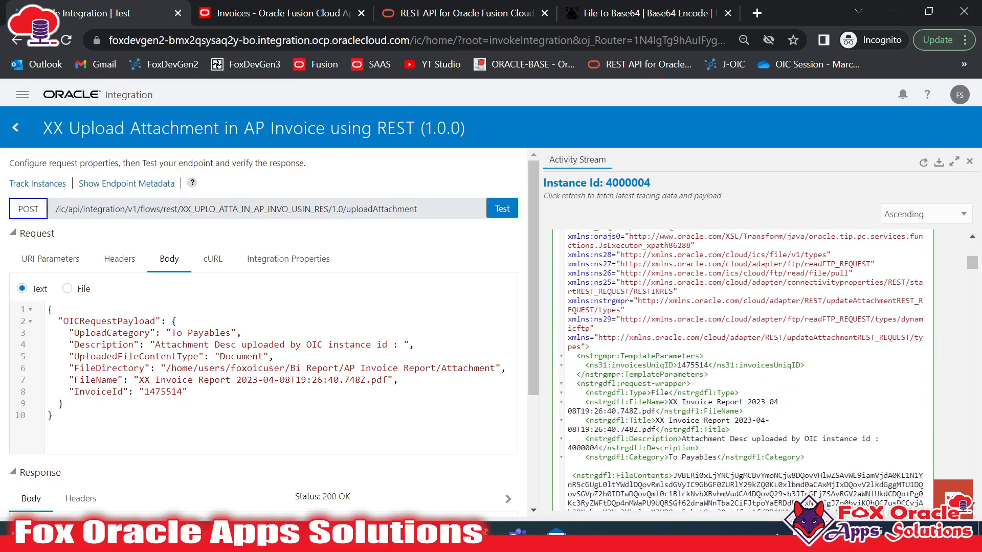
{"action": "double_click", "coordinate": [658, 439]}
{"action": "left_click_drag", "start_coordinate": [686, 439], "coordinate": [712, 439]}
{"action": "left_click", "coordinate": [726, 439]}
{"action": "left_click_drag", "start_coordinate": [745, 432], "coordinate": [832, 439]}
{"action": "left_click", "coordinate": [831, 440]}
{"action": "scroll", "coordinate": [736, 358], "scroll_direction": "up", "scroll_amount": 2}
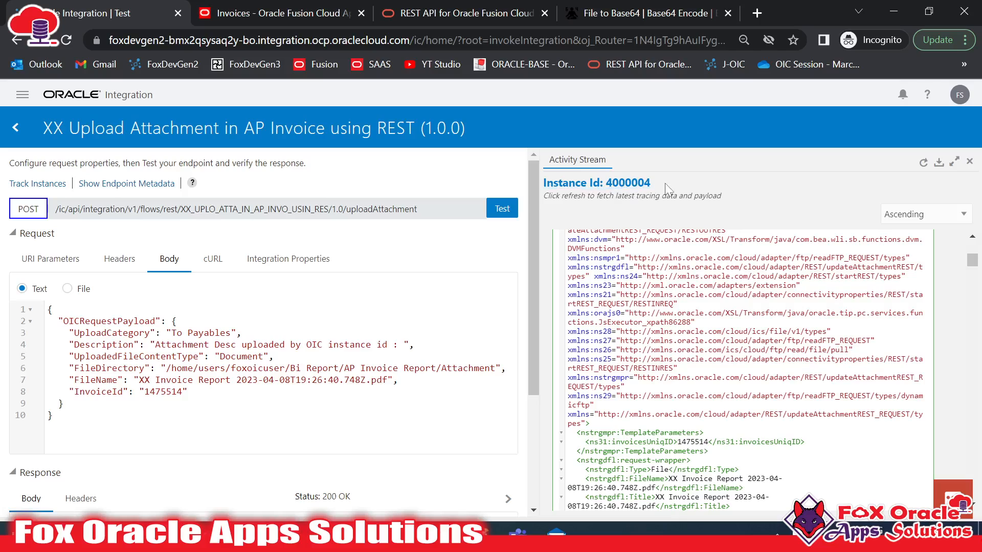
{"action": "left_click_drag", "start_coordinate": [665, 184], "coordinate": [626, 183]}
Step: Switch to Oracle Fusion, cancel out of the open invoice, and reopen the XX INV Test FBDI invoice to examine its attachment details
{"action": "left_click", "coordinate": [256, 3]}
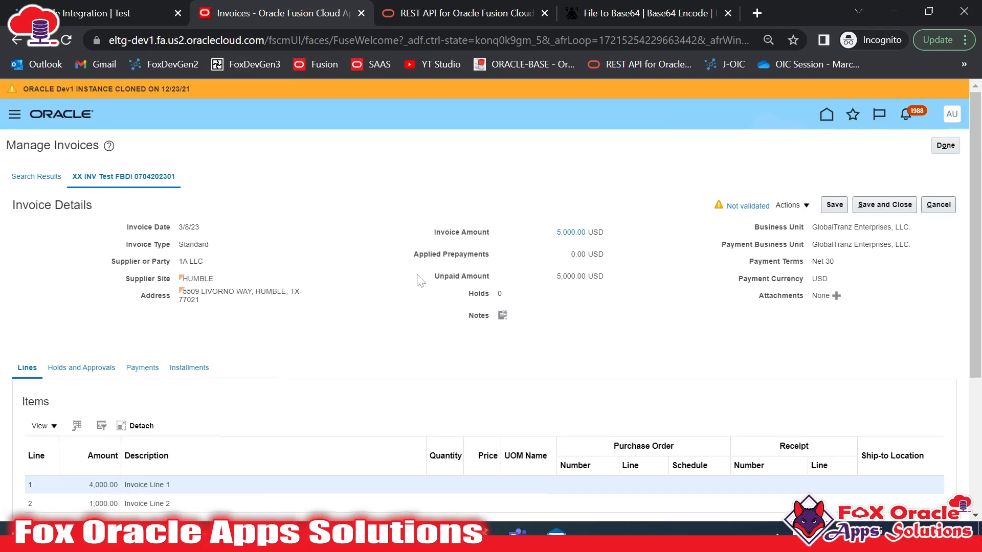
{"action": "left_click", "coordinate": [938, 205]}
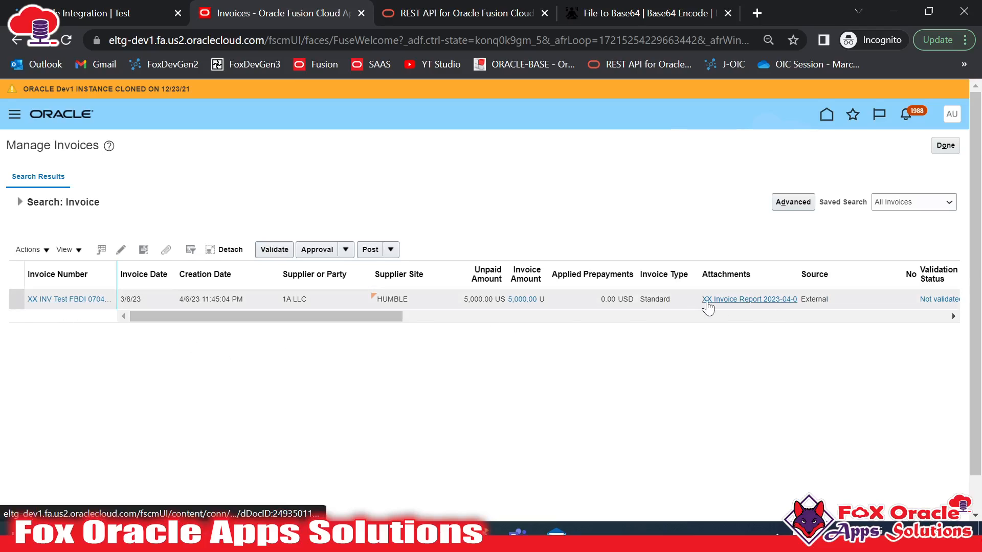
{"action": "left_click", "coordinate": [722, 301]}
{"action": "left_click", "coordinate": [70, 301]}
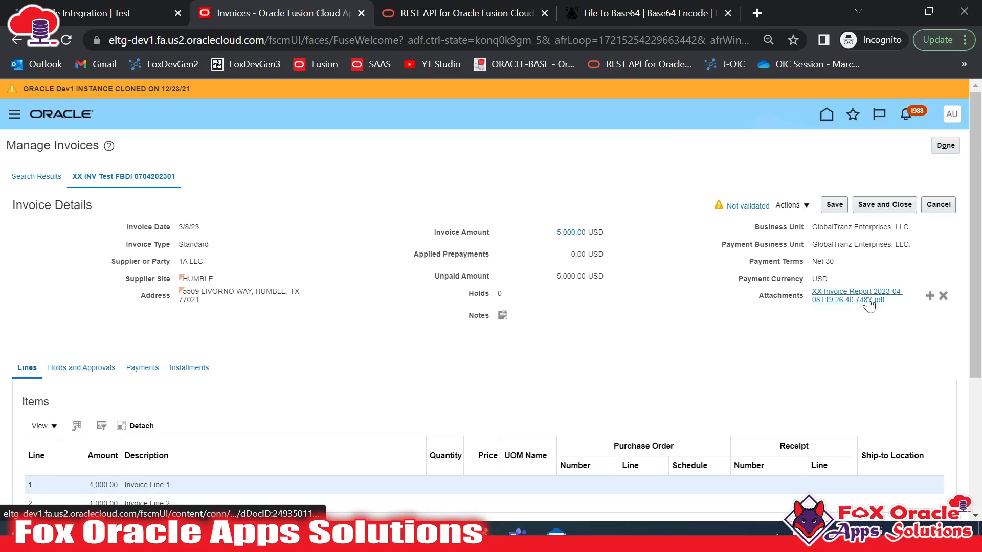
{"action": "mouse_move", "coordinate": [841, 307]}
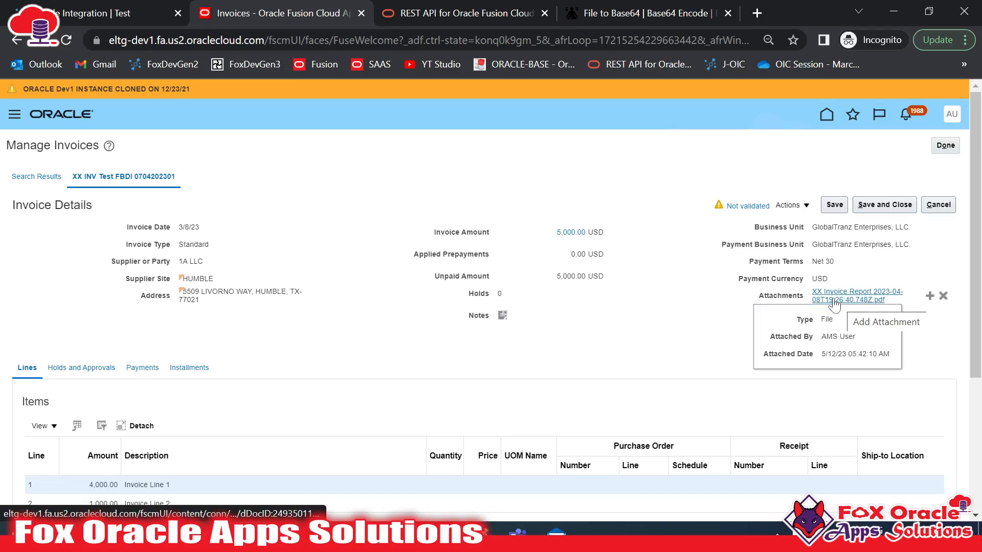
Step: Return to Oracle Integration and deactivate the XX Upload Attachment in AP Invoice using REST integration
{"action": "left_click", "coordinate": [113, 13]}
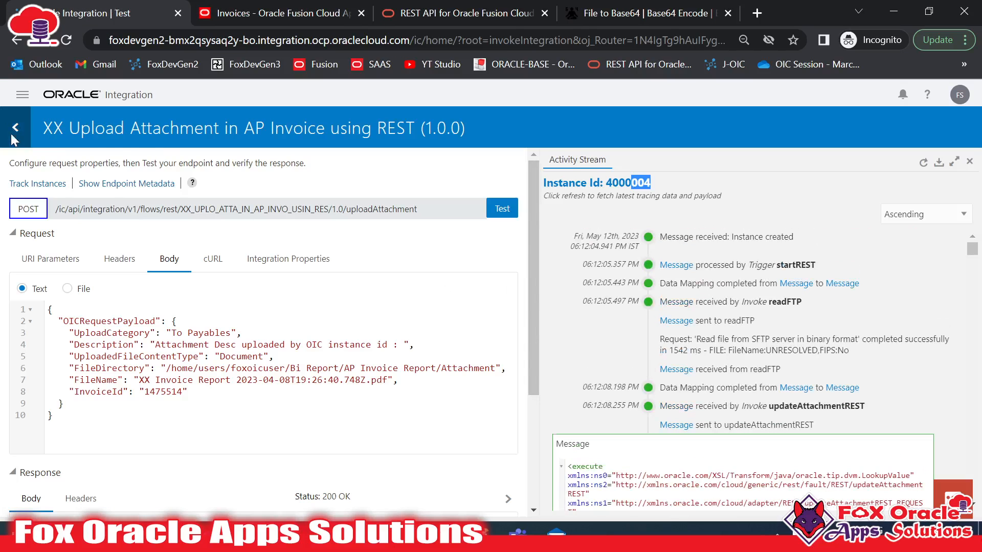
{"action": "left_click", "coordinate": [13, 138]}
{"action": "left_click", "coordinate": [852, 254]}
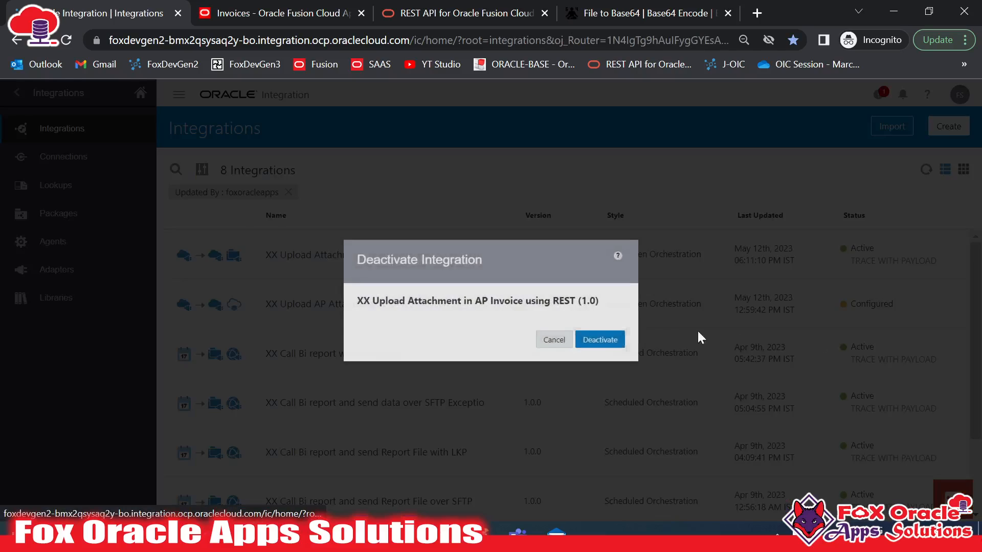
{"action": "left_click", "coordinate": [608, 344]}
{"action": "left_click", "coordinate": [245, 5]}
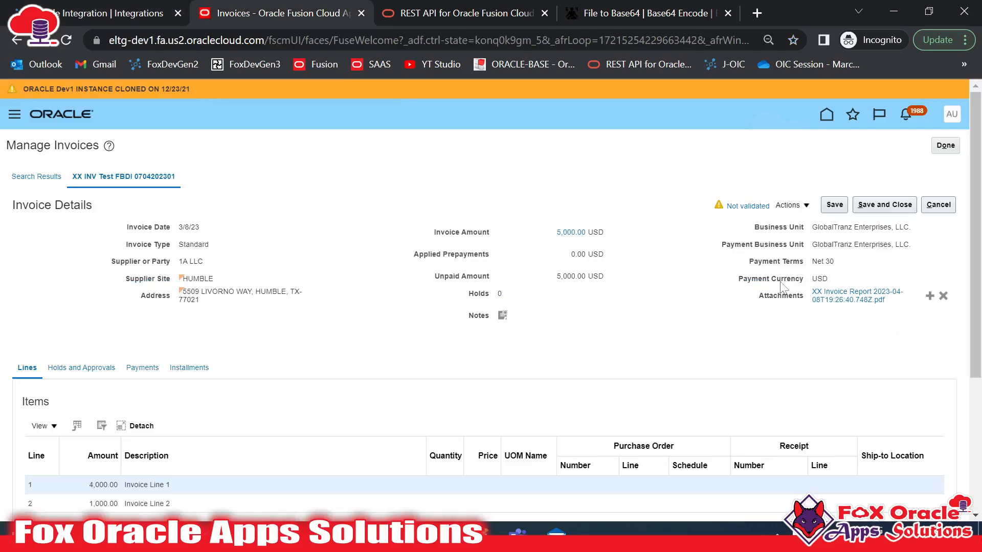
{"action": "left_click", "coordinate": [130, 11]}
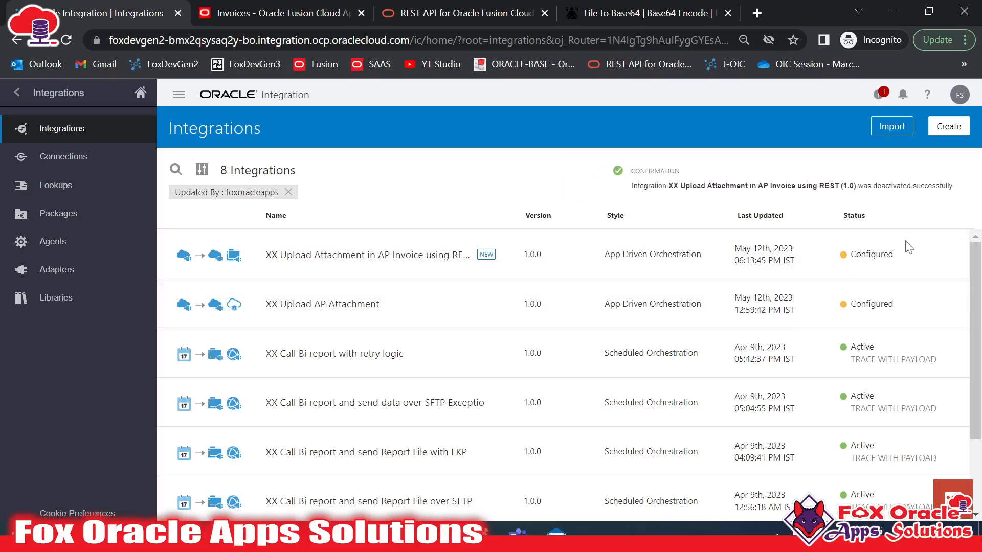
Step: In Oracle Fusion, download the invoice's PDF attachment, inspect its description in the attachments list, and close the list
{"action": "key", "text": "ctrl+Tab"}
{"action": "mouse_move", "coordinate": [828, 307]}
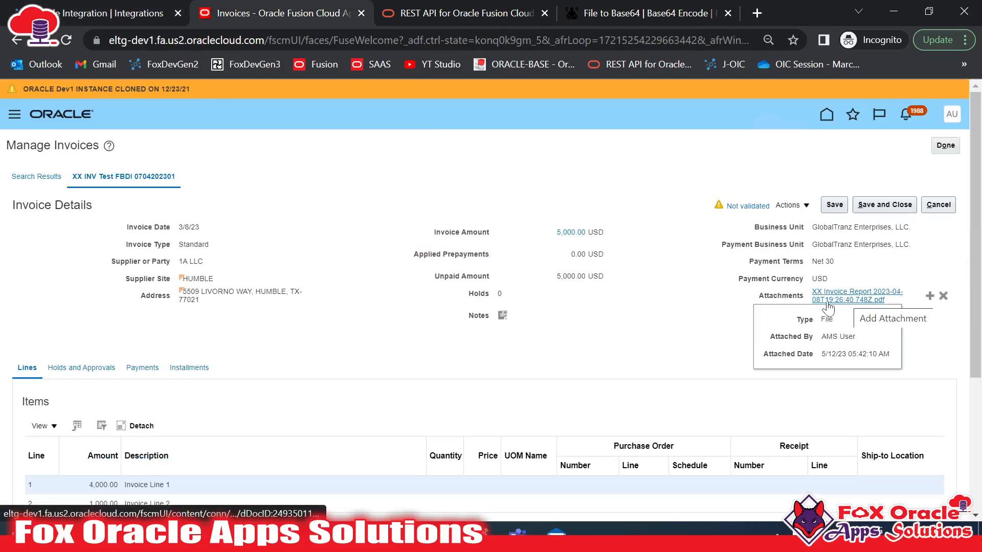
{"action": "left_click", "coordinate": [824, 301]}
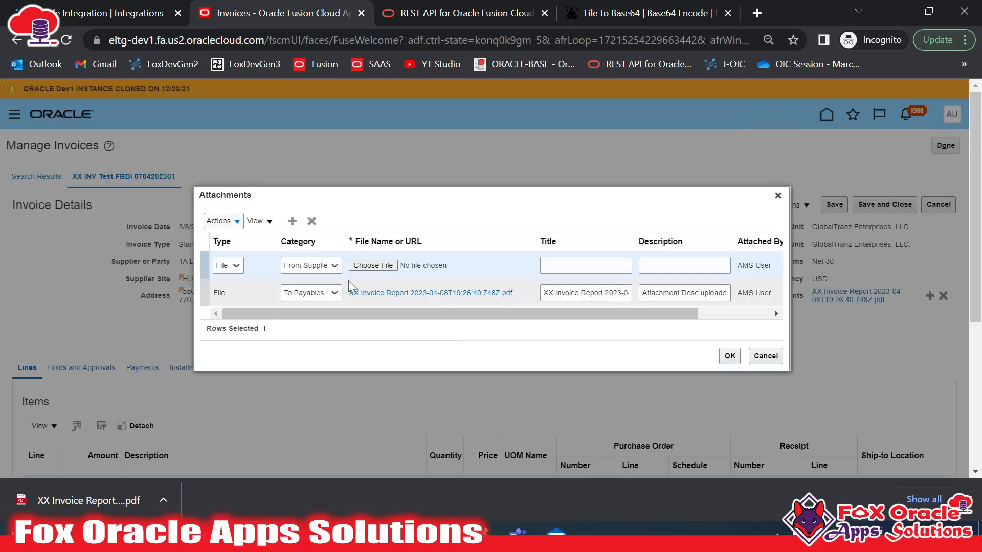
{"action": "left_click", "coordinate": [404, 303]}
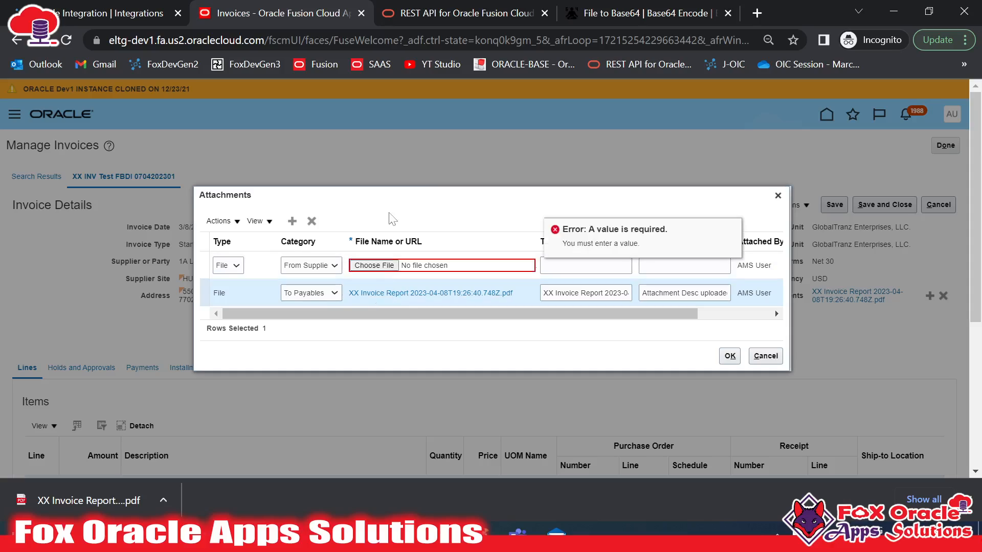
{"action": "left_click_drag", "start_coordinate": [400, 318], "coordinate": [706, 303]}
{"action": "left_click", "coordinate": [576, 297]}
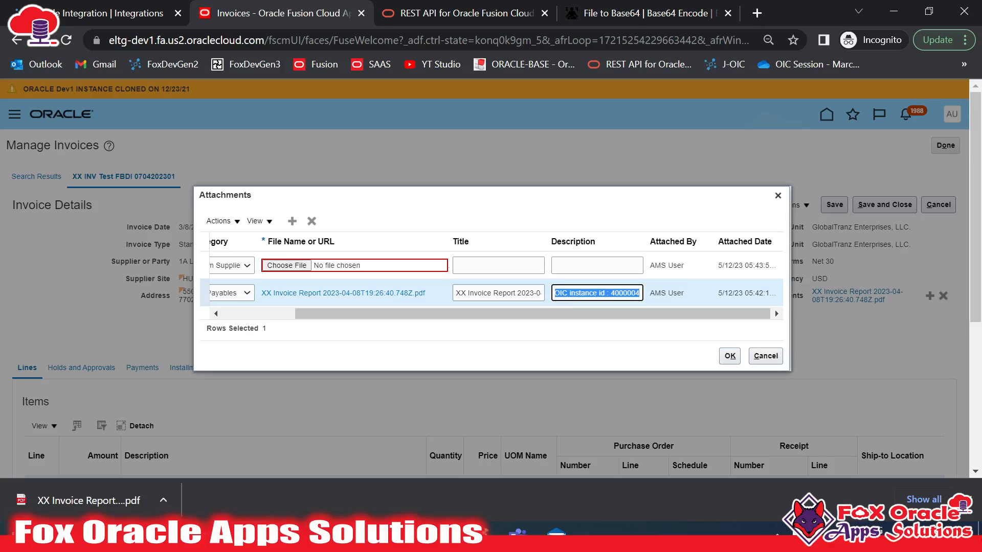
{"action": "left_click", "coordinate": [623, 294]}
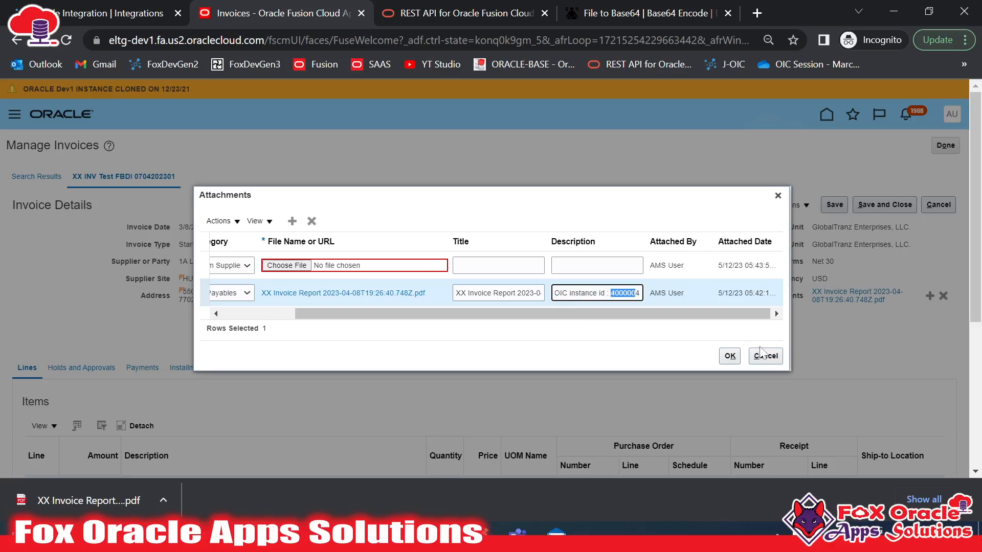
{"action": "left_click", "coordinate": [730, 356]}
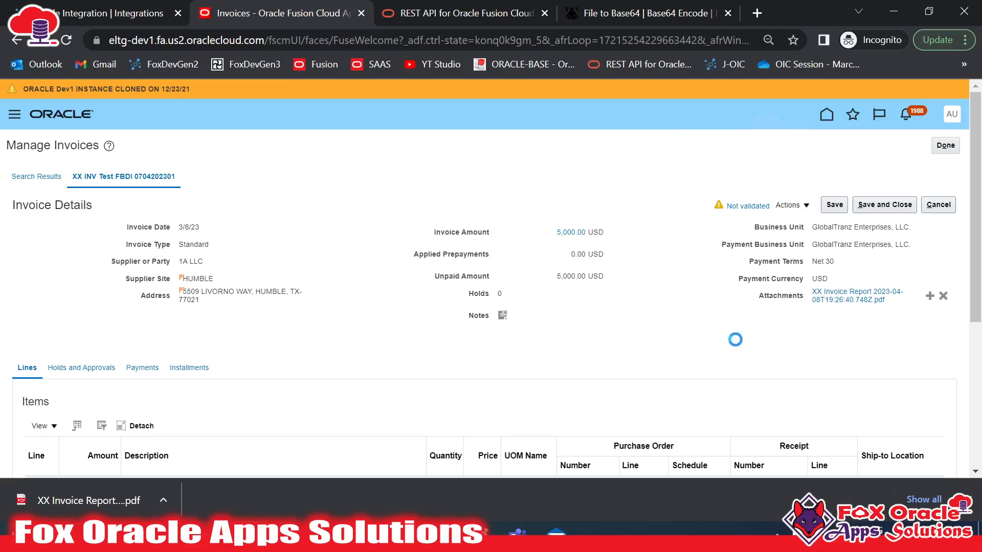
Step: Return to Oracle Integration, open the XX Upload Attachment in AP Invoice using REST integration for editing, and dismiss the downloads bar
{"action": "left_click", "coordinate": [154, 14]}
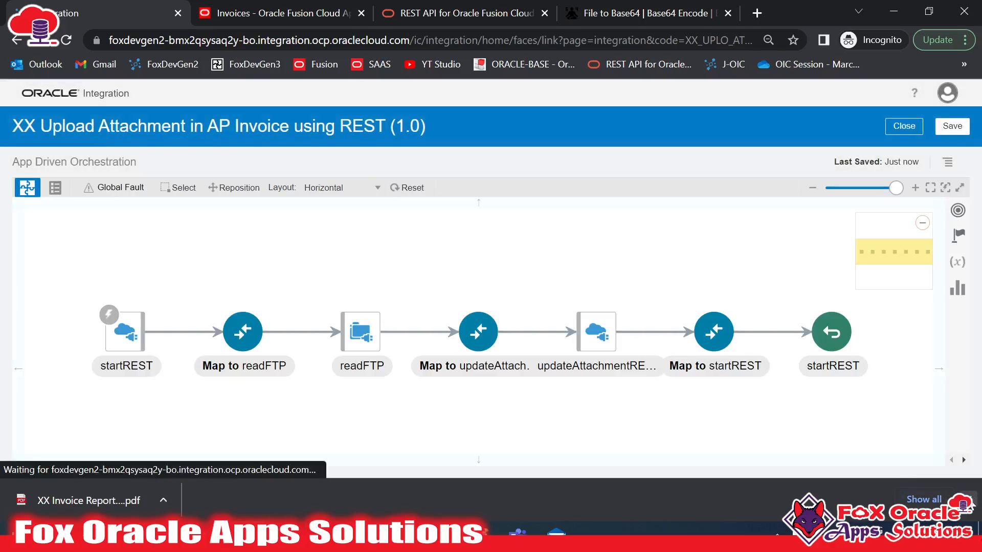
{"action": "left_click", "coordinate": [972, 500]}
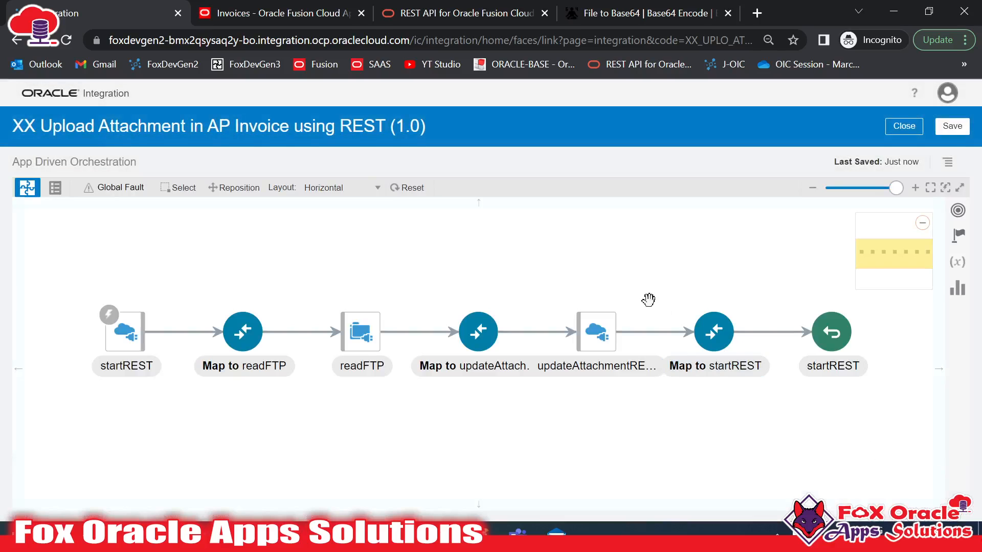
{"action": "left_click", "coordinate": [596, 330]}
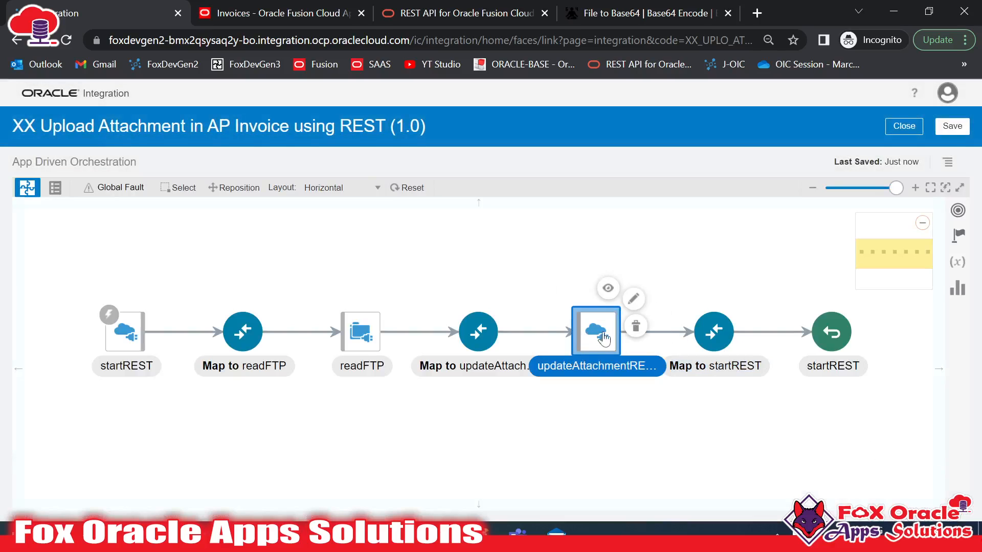
{"action": "left_click", "coordinate": [633, 298]}
{"action": "left_click", "coordinate": [707, 121]}
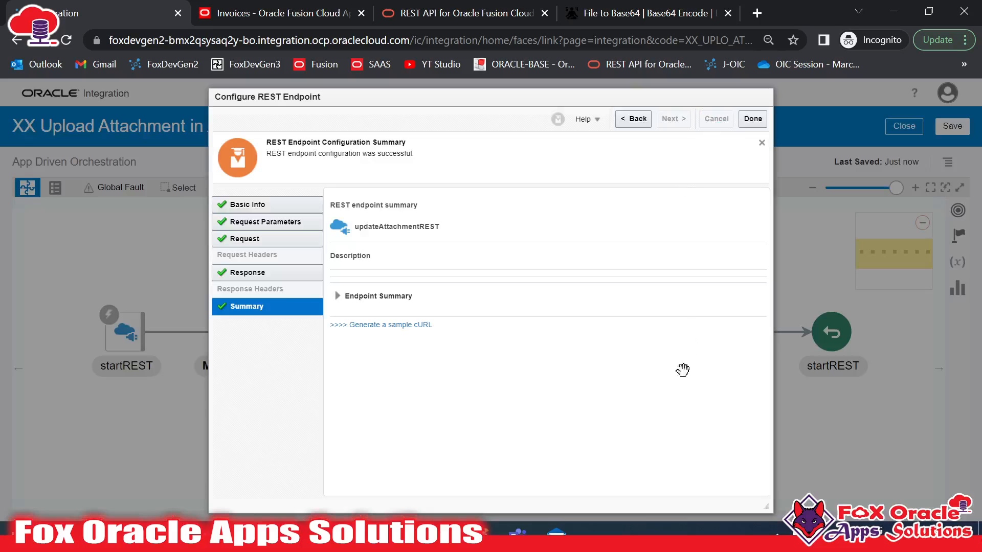
Step: Open the Map to updateAttachmentREST mapping for editing and display the File Name expression under the target Request Wrapper
{"action": "left_click", "coordinate": [484, 333]}
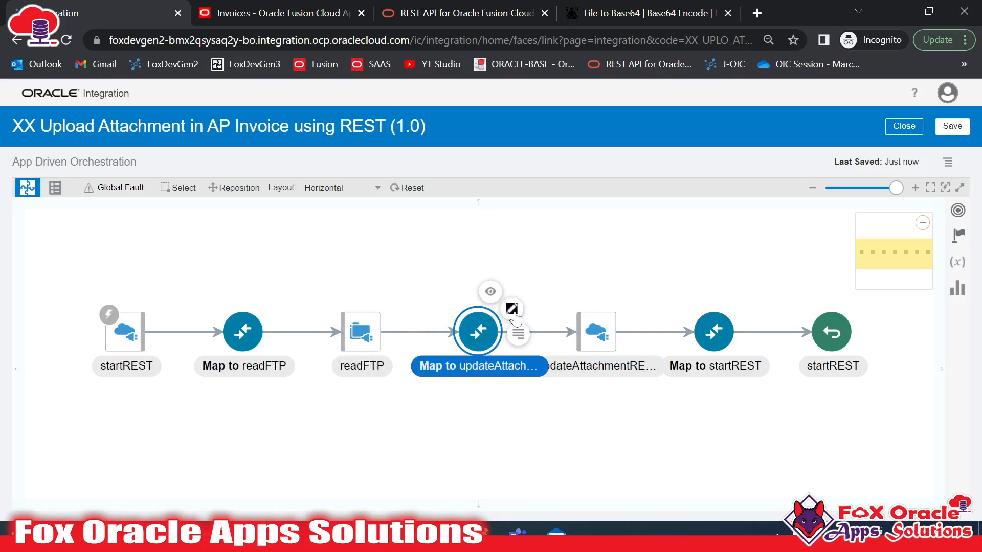
{"action": "left_click", "coordinate": [512, 310]}
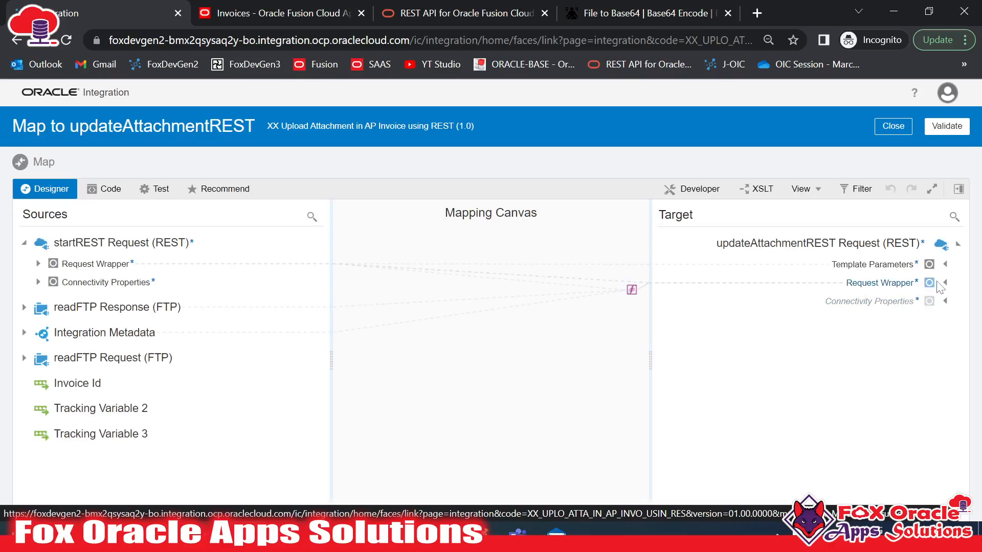
{"action": "left_click", "coordinate": [944, 284]}
{"action": "left_click", "coordinate": [879, 341]}
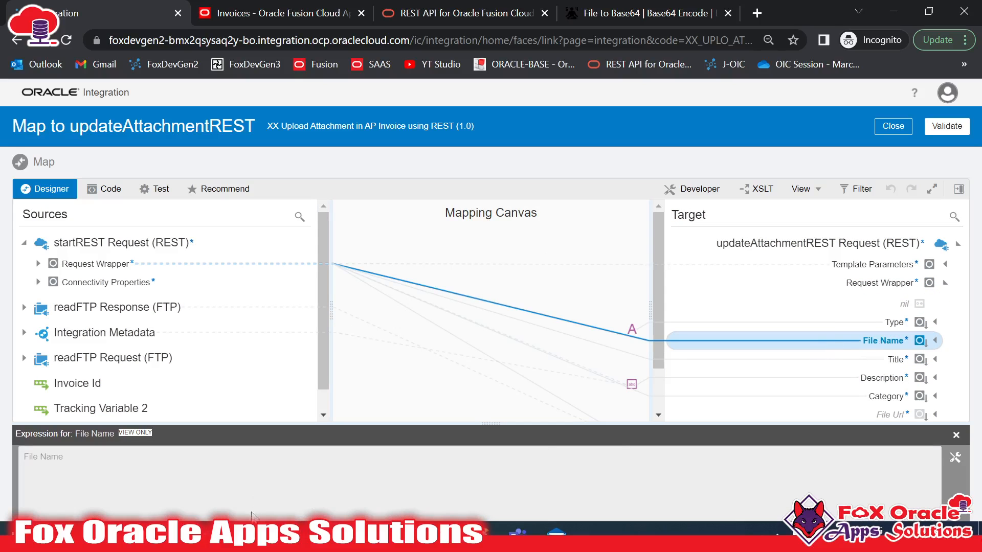
Step: Switch to Notepad++ to examine the FileName value in the sample request payload, and return to the mapper
{"action": "key", "text": "alt+Tab"}
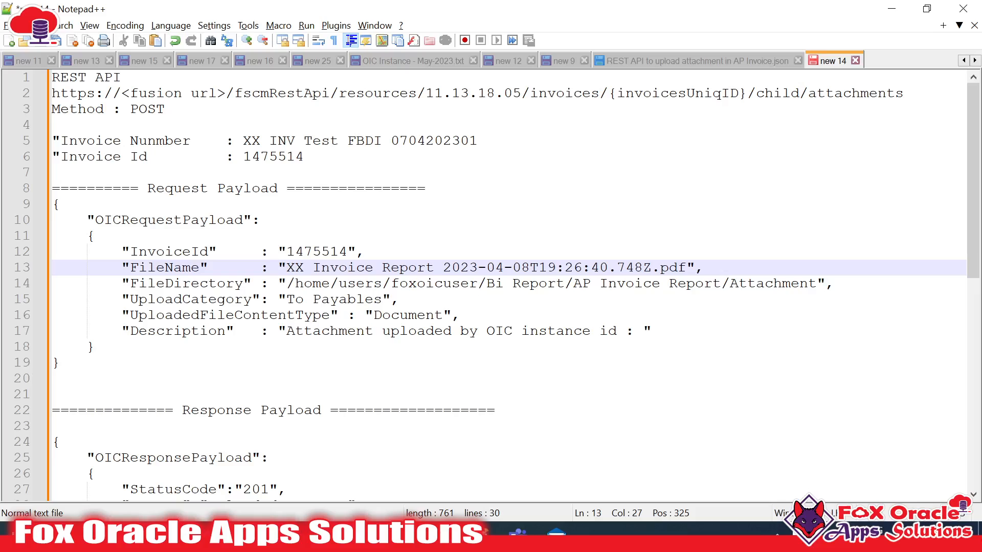
{"action": "left_click_drag", "start_coordinate": [285, 268], "coordinate": [704, 269]}
{"action": "left_click", "coordinate": [643, 269]}
{"action": "key", "text": "alt+Tab"}
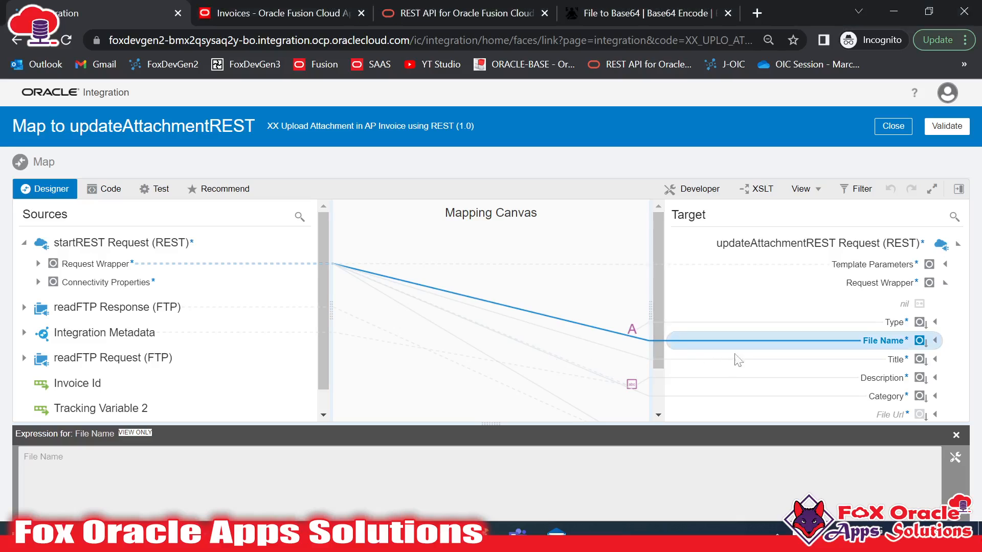
Step: Start the File Name expression with a concat function joining the runtime Instance ID from Integration Metadata and the separator ' - '
{"action": "left_click", "coordinate": [955, 457]}
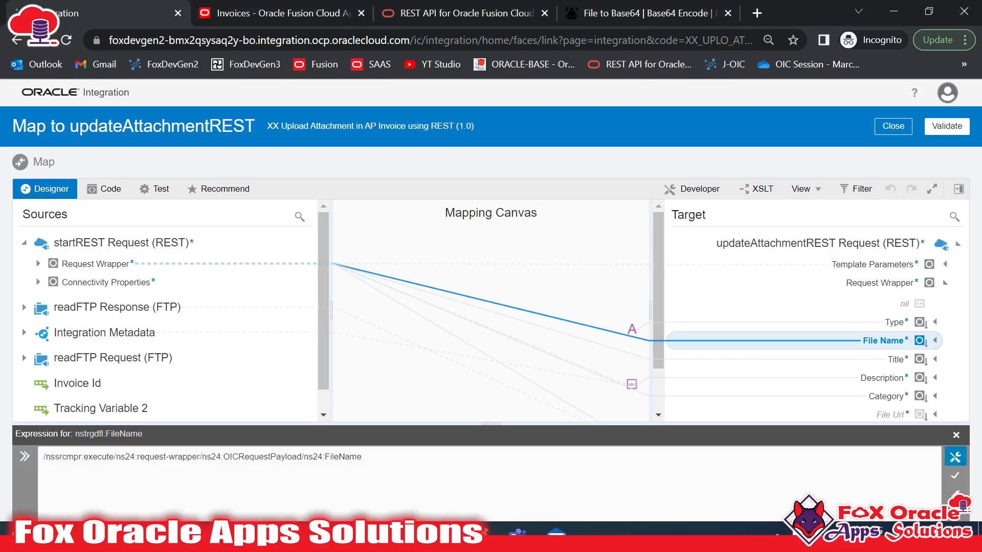
{"action": "key", "text": "Return"}
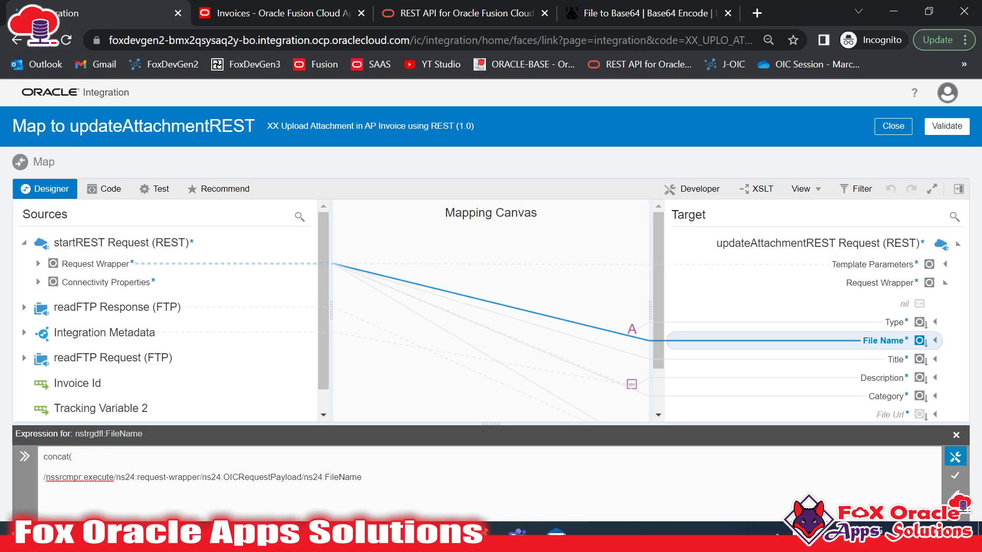
{"action": "scroll", "coordinate": [142, 352], "scroll_direction": "down", "scroll_amount": 1}
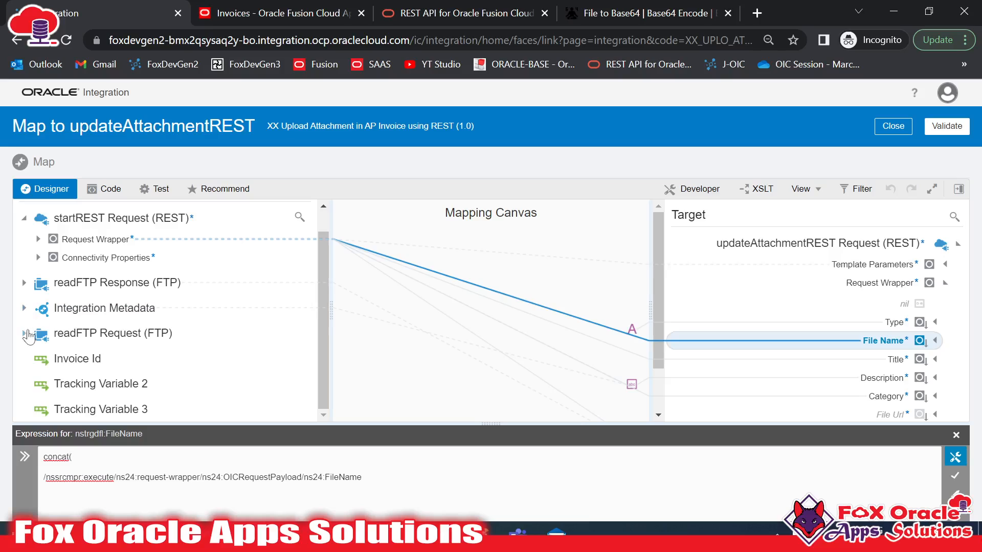
{"action": "left_click", "coordinate": [24, 308]}
{"action": "left_click", "coordinate": [38, 329]}
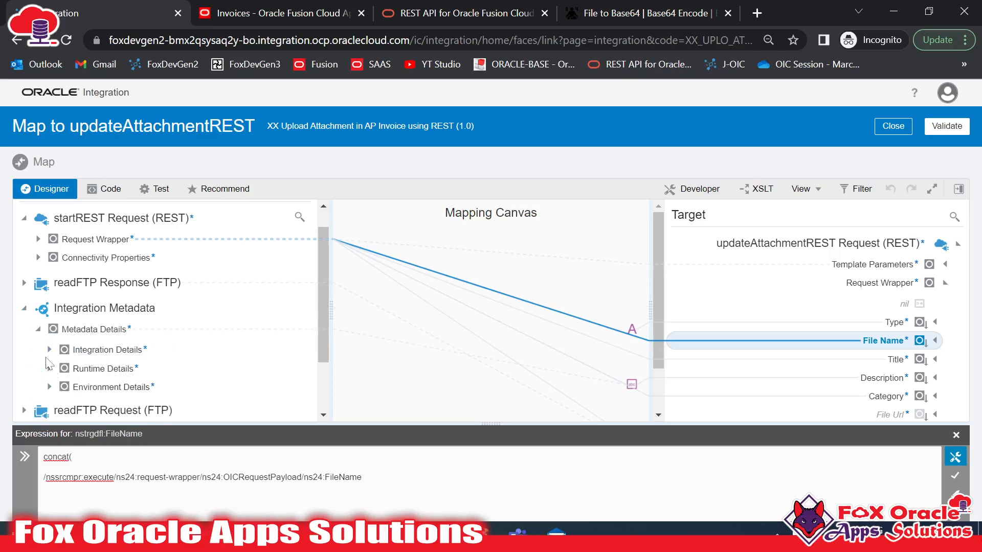
{"action": "left_click", "coordinate": [105, 356]}
{"action": "scroll", "coordinate": [105, 356], "scroll_direction": "down", "scroll_amount": 4}
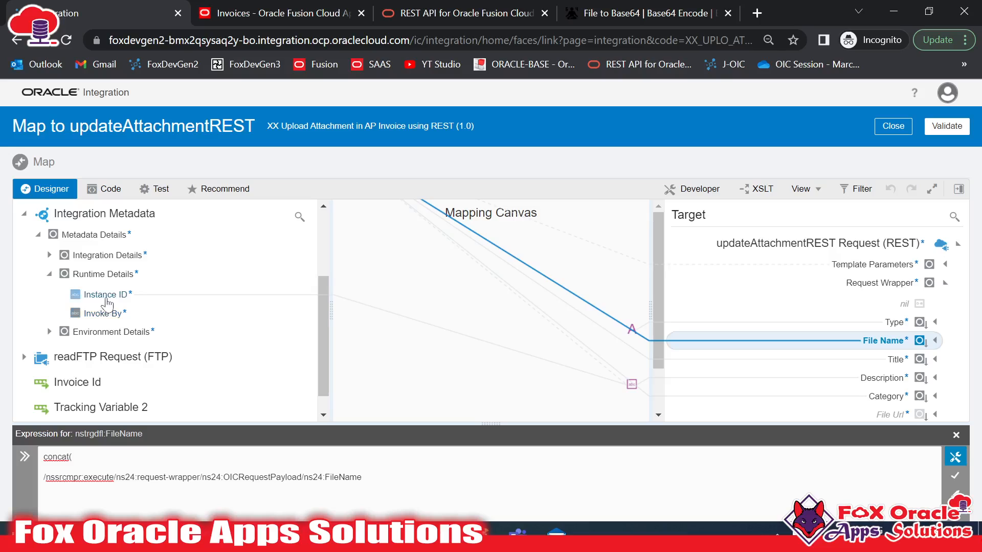
{"action": "left_click_drag", "start_coordinate": [102, 295], "coordinate": [128, 463]}
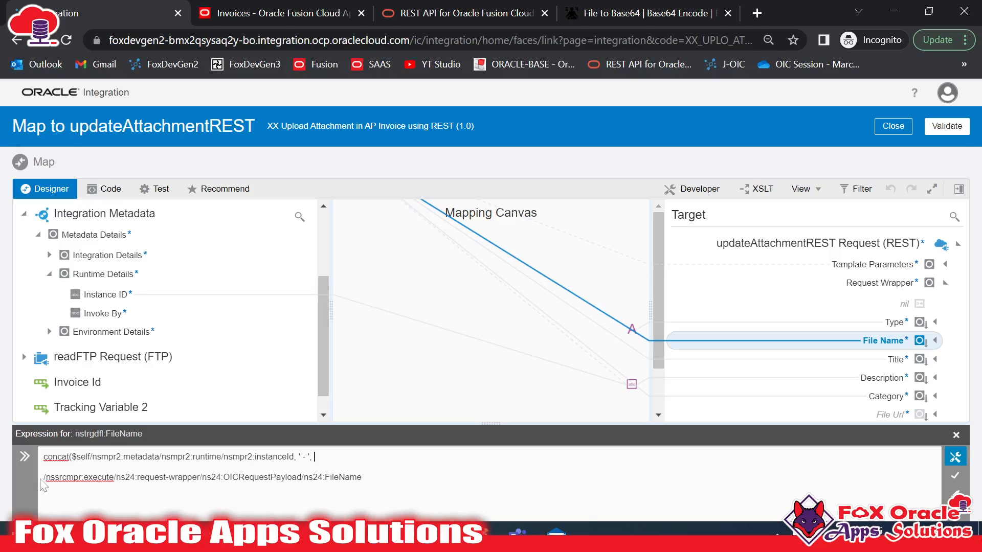
Step: Move the request payload's FileName path into the concat function as its last argument, save the expression and close the expression editor
{"action": "left_click_drag", "start_coordinate": [42, 478], "coordinate": [362, 478]}
{"action": "key", "text": "ctrl+c"}
{"action": "key", "text": "BackSpace"}
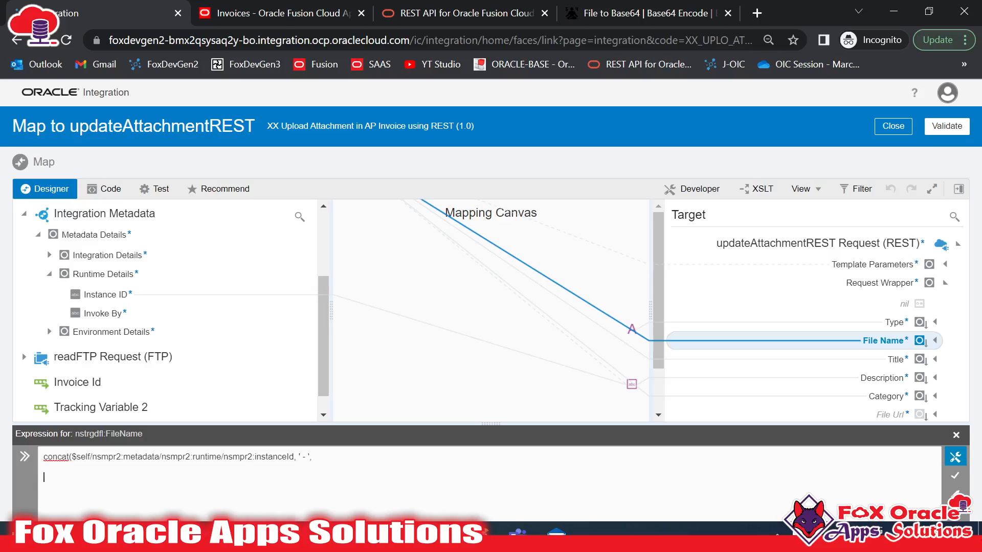
{"action": "key", "text": "ctrl+v"}
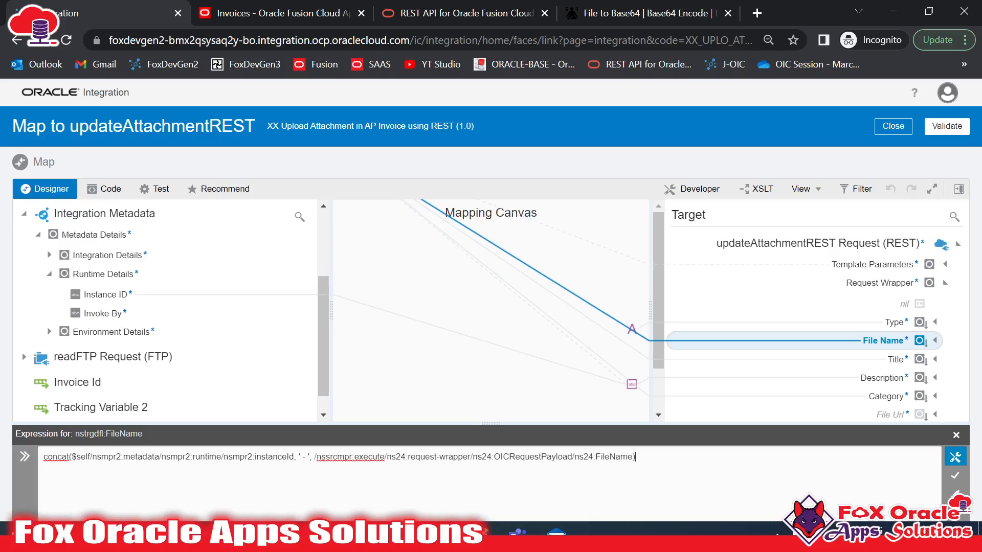
{"action": "left_click", "coordinate": [954, 475]}
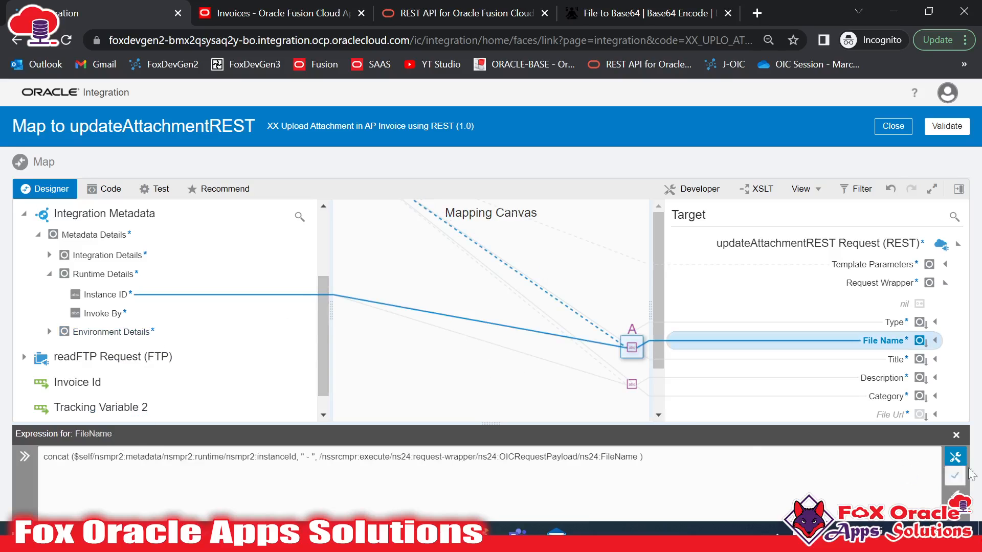
{"action": "left_click", "coordinate": [956, 436]}
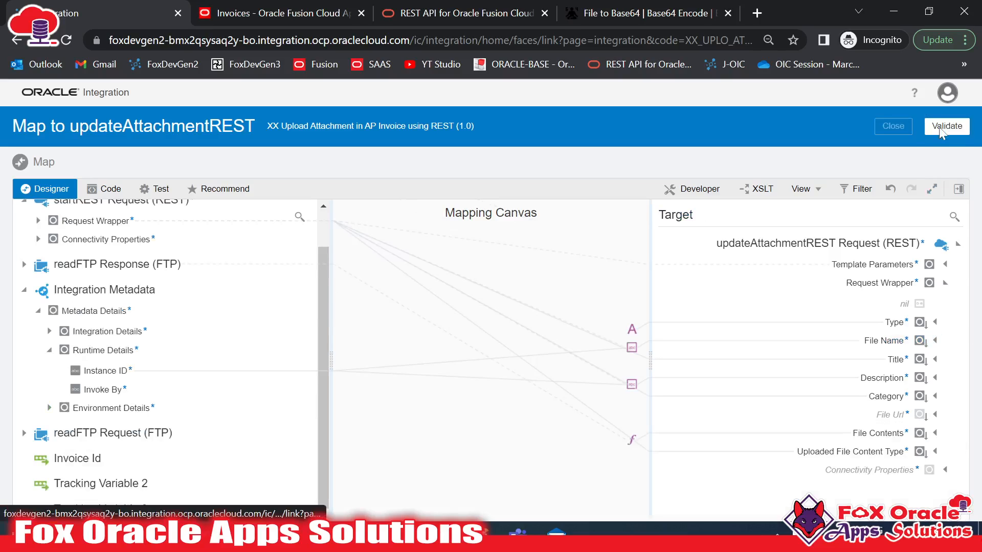
Step: Validate and close the updateAttachmentREST mapping, and save and close the integration
{"action": "left_click", "coordinate": [946, 126]}
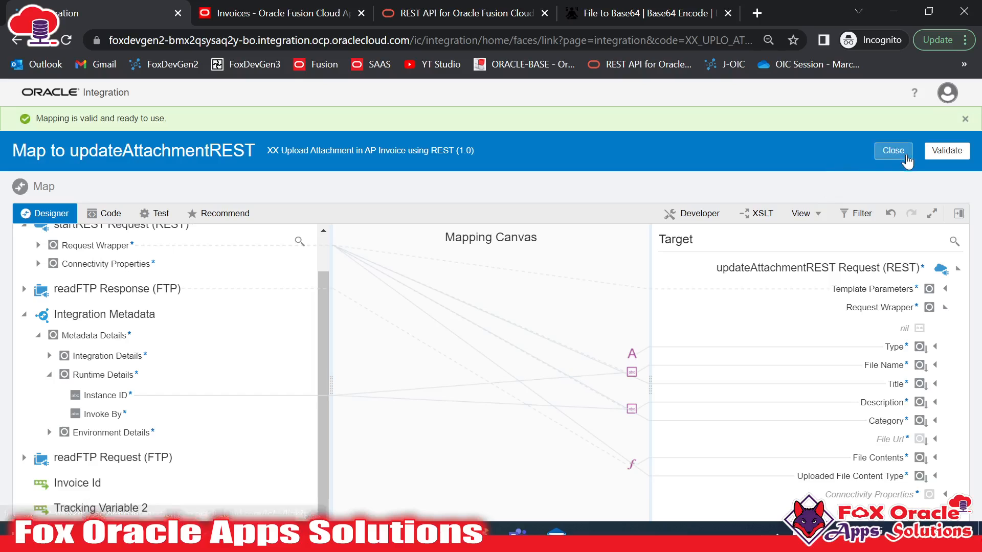
{"action": "left_click", "coordinate": [893, 151]}
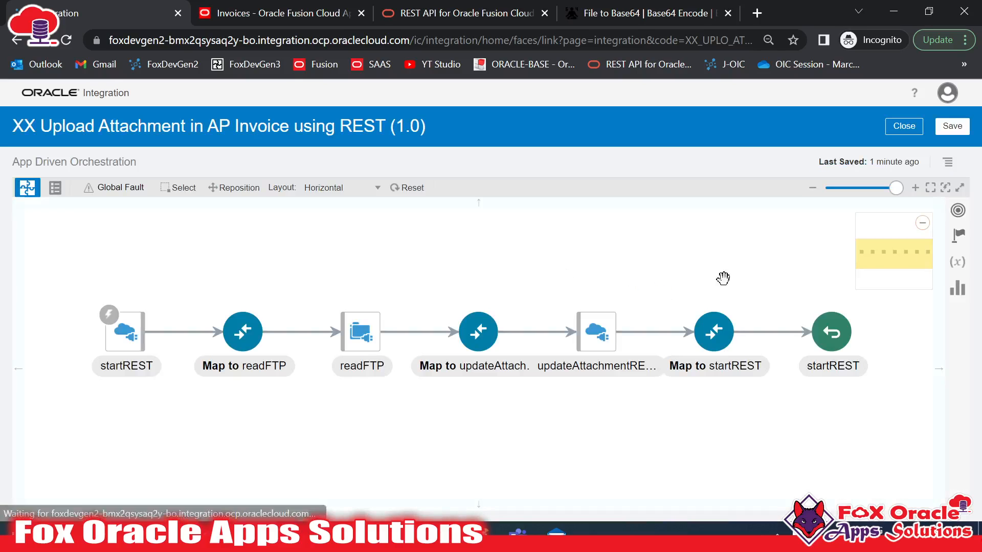
{"action": "left_click", "coordinate": [952, 126]}
{"action": "left_click", "coordinate": [901, 154]}
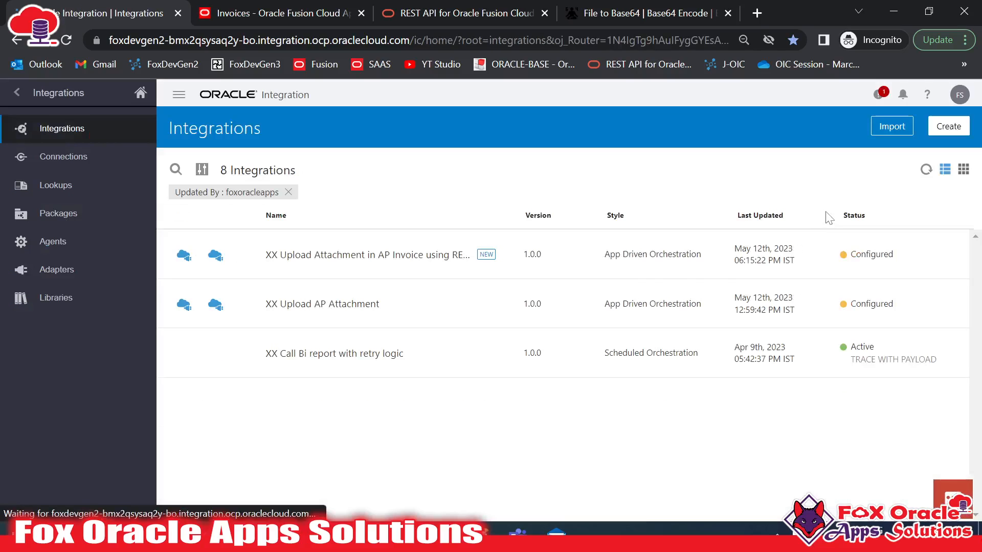
Step: Activate the XX Upload Attachment in AP Invoice using REST integration and refresh the integrations list to check its status
{"action": "left_click", "coordinate": [815, 259]}
{"action": "left_click", "coordinate": [728, 488]}
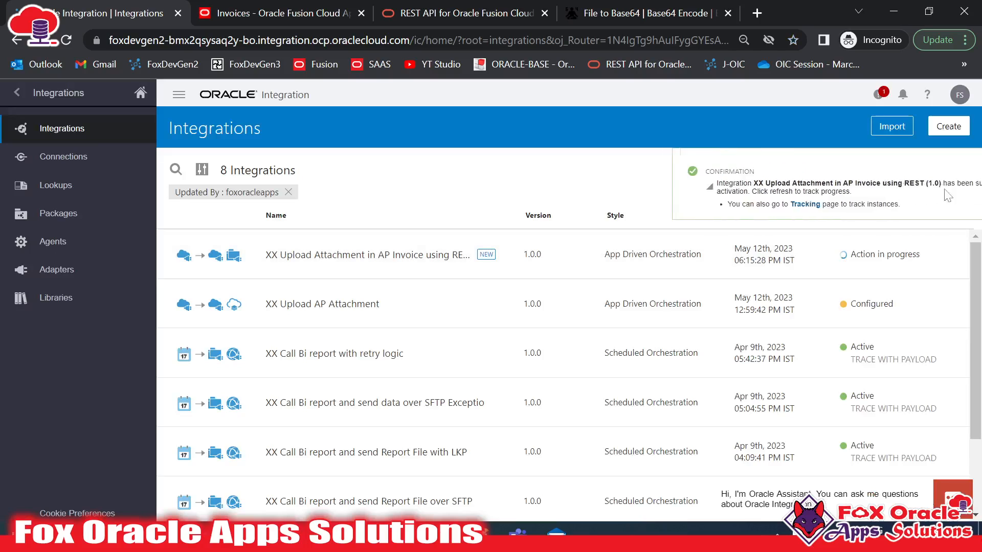
{"action": "left_click", "coordinate": [925, 171]}
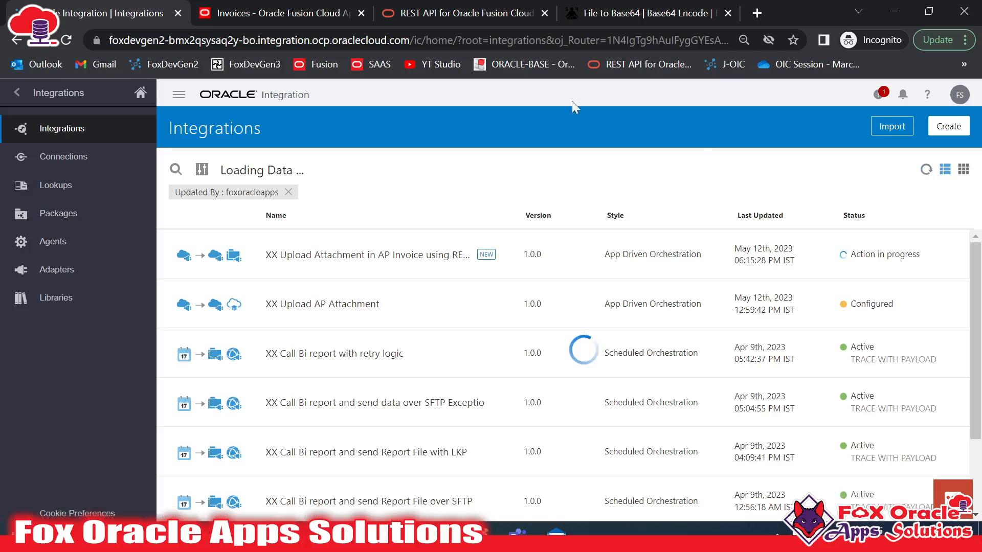
{"action": "left_click", "coordinate": [290, 11]}
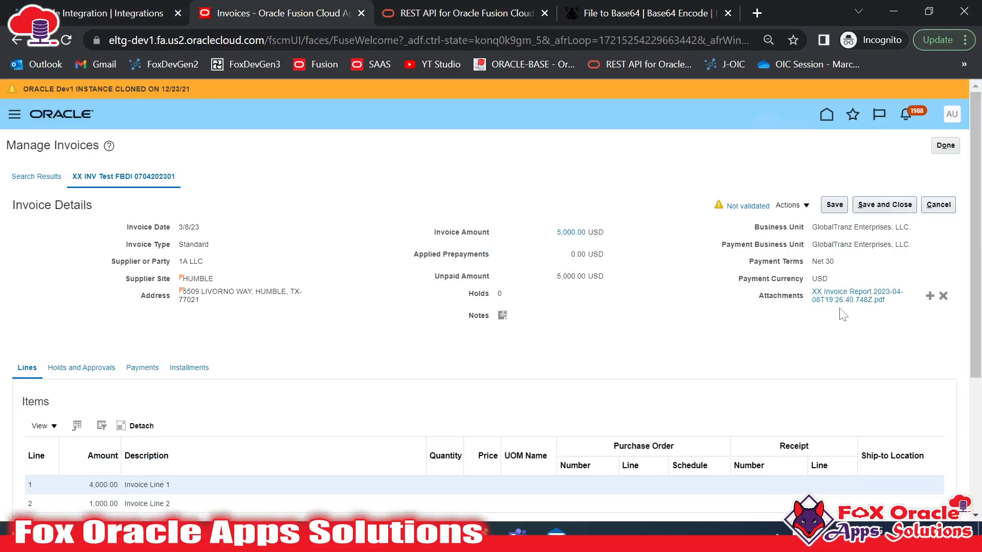
{"action": "left_click", "coordinate": [98, 12]}
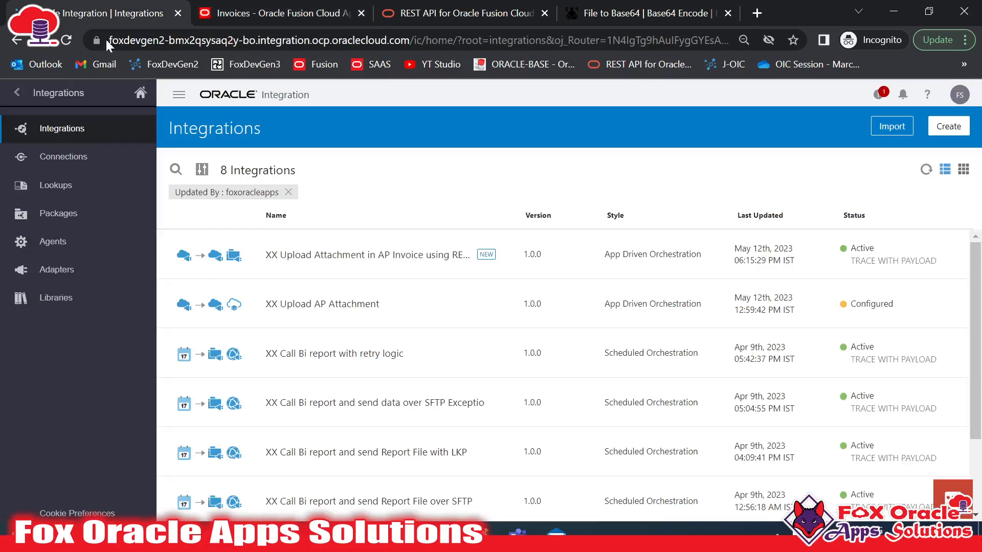
{"action": "left_click", "coordinate": [926, 170]}
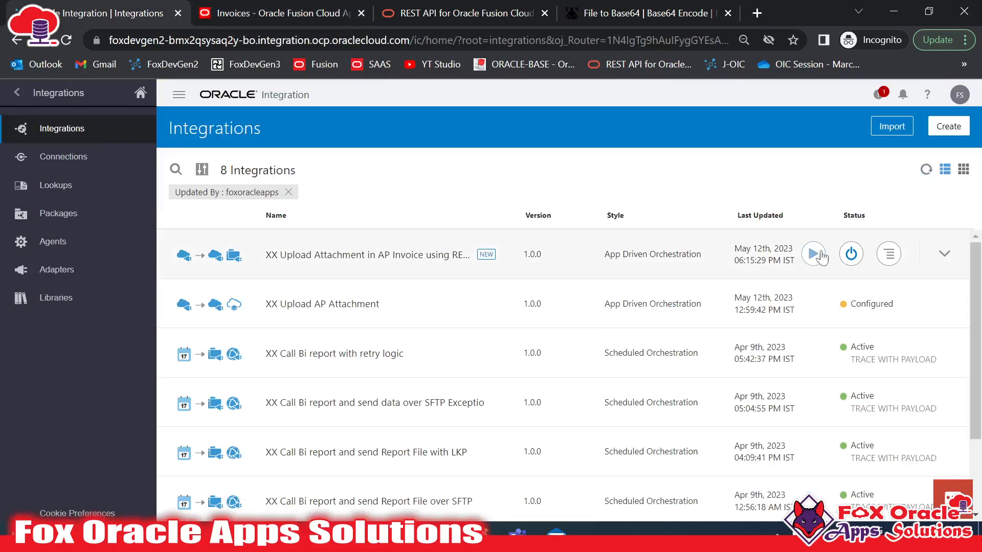
Step: Test the integration with the sample JSON payload, using the description "Attachment Desc uploaded by OIC instance id : ", and review its activity stream
{"action": "left_click", "coordinate": [818, 256]}
{"action": "left_click", "coordinate": [680, 325]}
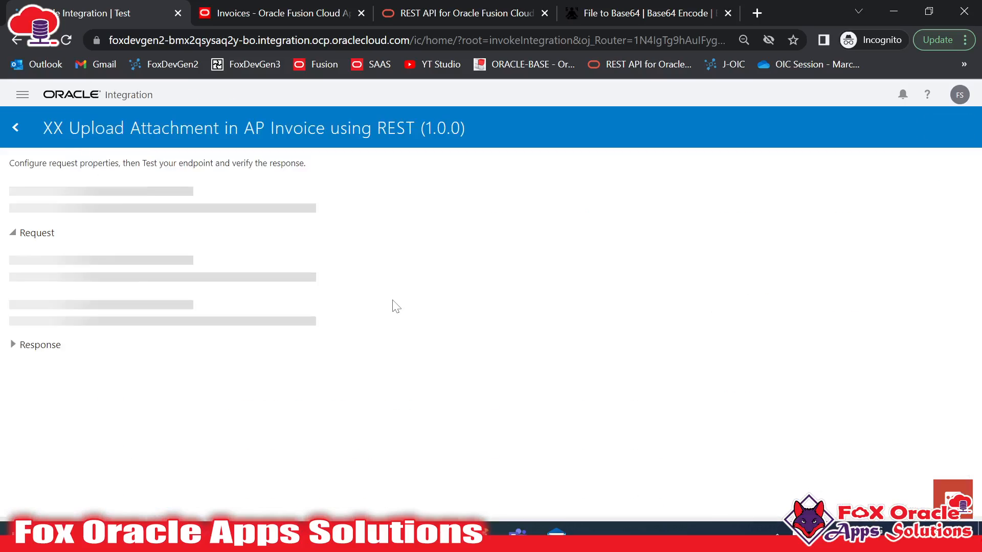
{"action": "left_click", "coordinate": [169, 258]}
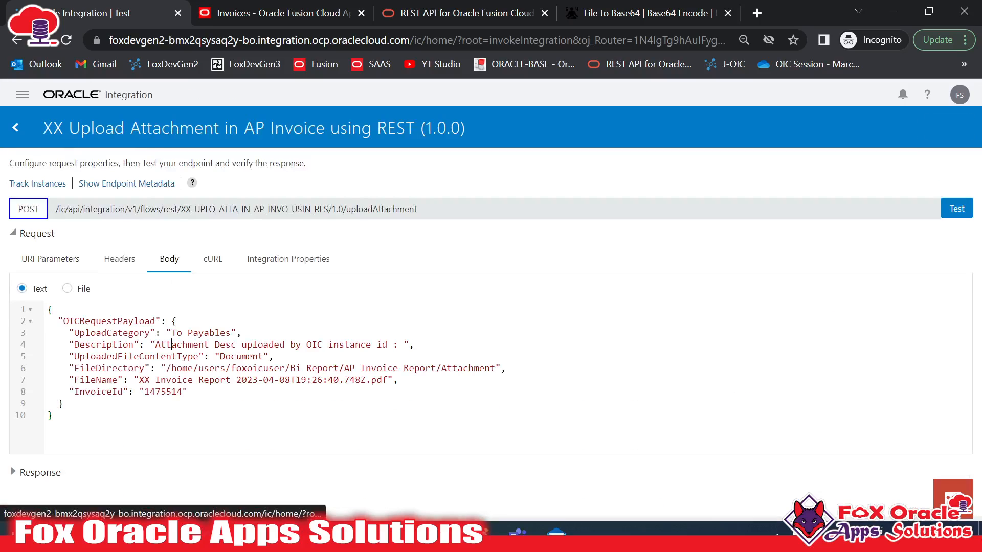
{"action": "left_click", "coordinate": [956, 208]}
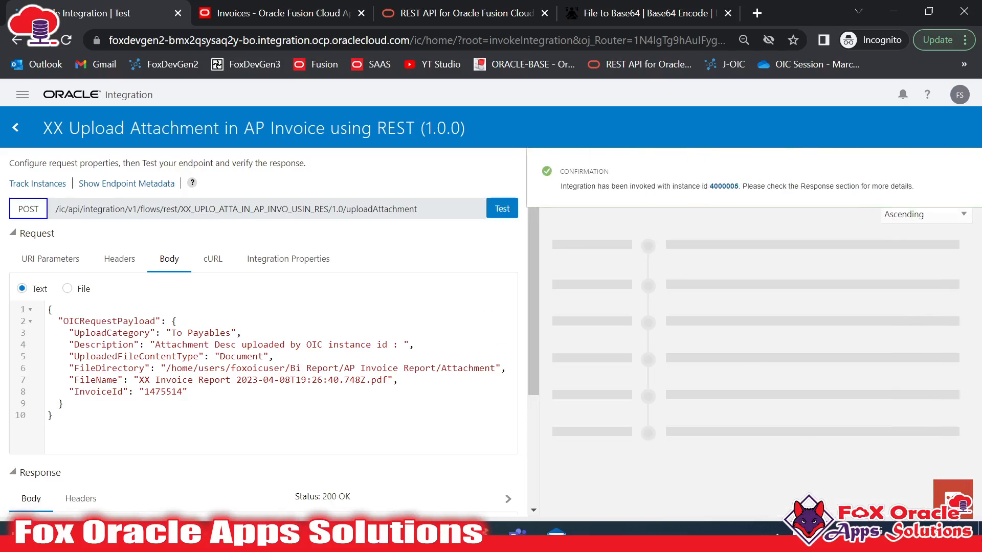
{"action": "scroll", "coordinate": [357, 383], "scroll_direction": "down", "scroll_amount": 2}
{"action": "scroll", "coordinate": [358, 384], "scroll_direction": "up", "scroll_amount": 2}
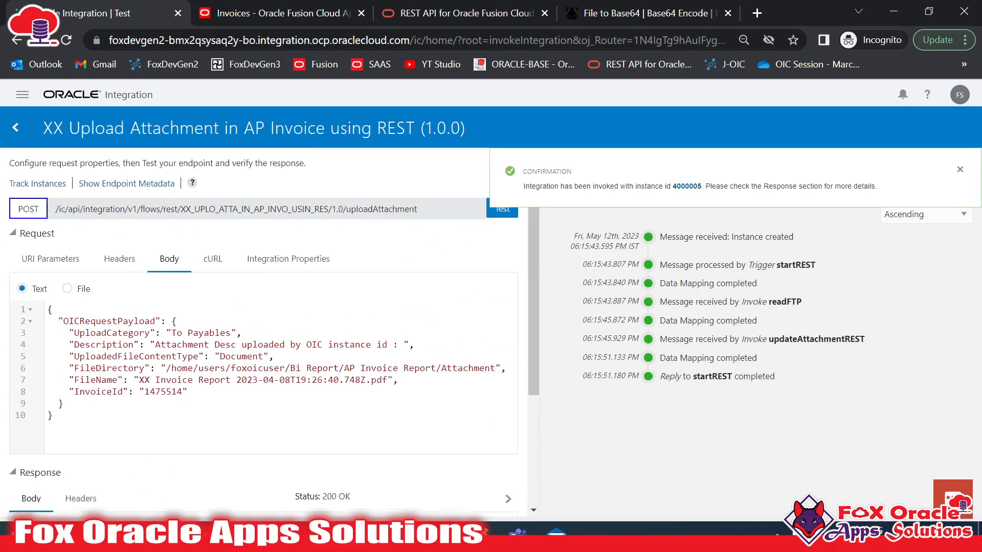
{"action": "left_click", "coordinate": [959, 166]}
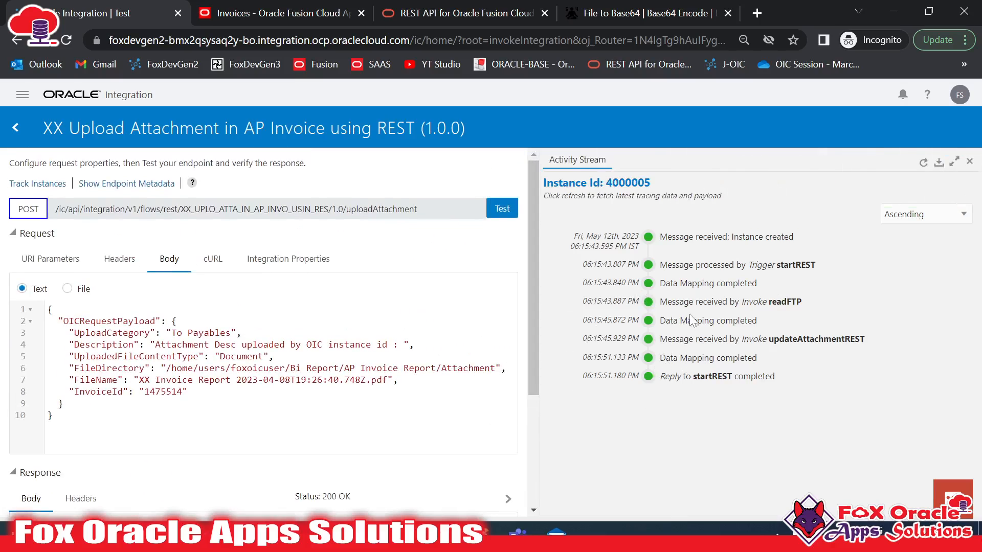
Step: In Oracle Fusion, cancel out of the invoice, reopen XX INV Test FBDI, and display its full attachments list
{"action": "left_click", "coordinate": [365, 4]}
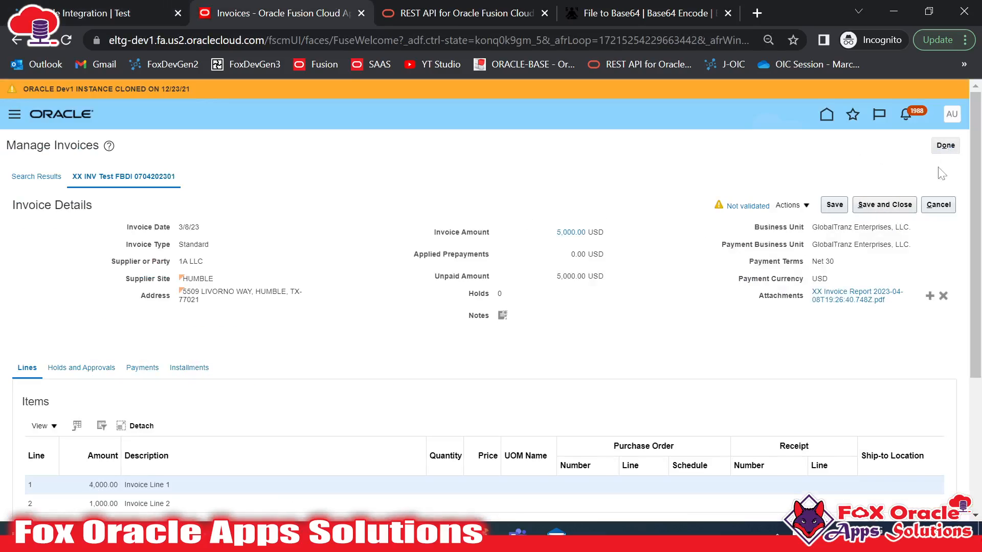
{"action": "left_click", "coordinate": [938, 204]}
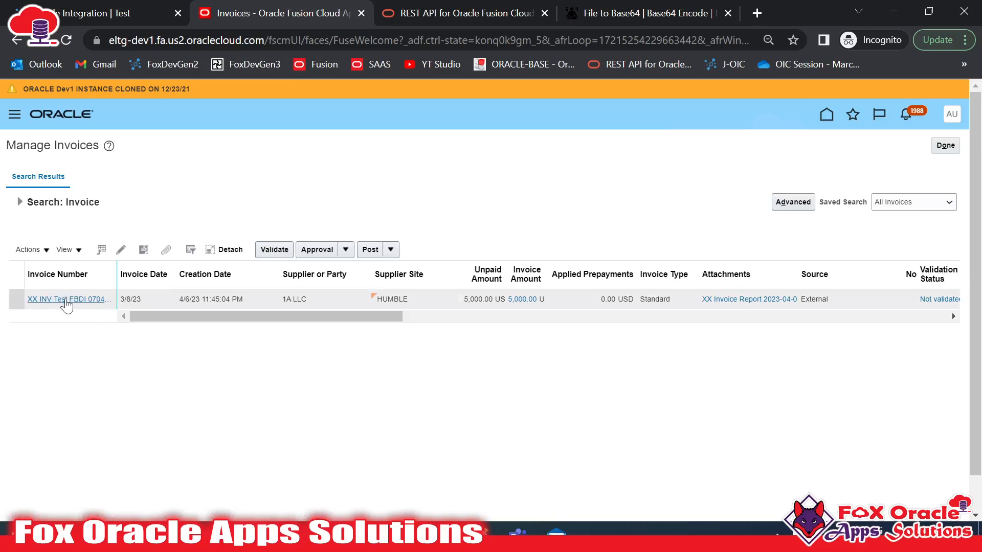
{"action": "left_click", "coordinate": [68, 300]}
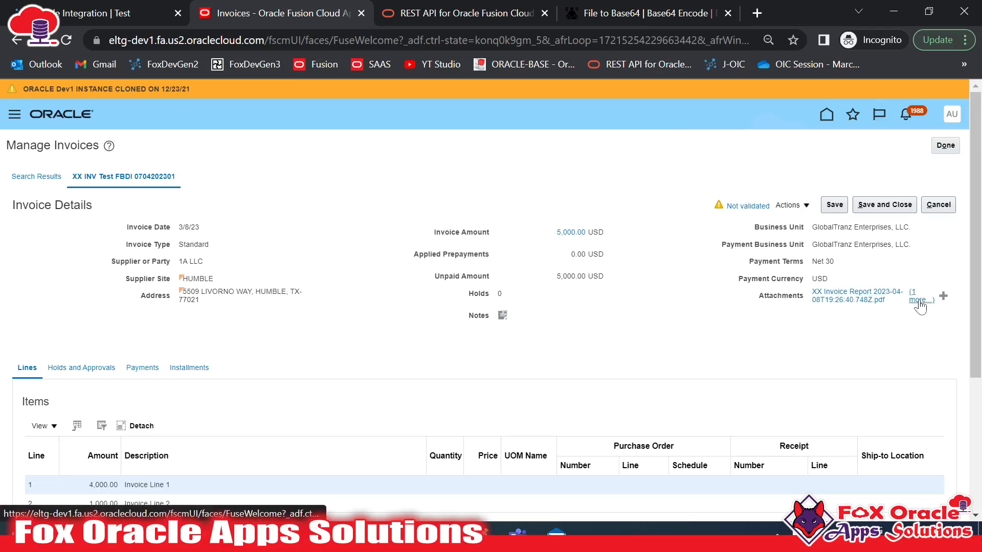
{"action": "left_click", "coordinate": [919, 302]}
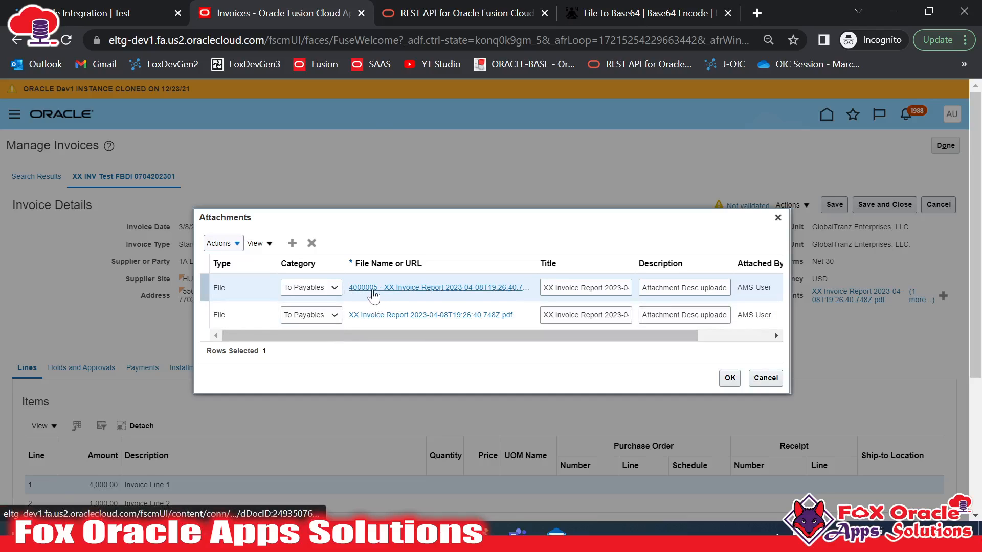
Step: Compare the new attachment's file name prefix with the test run's instance ID, close the attachments list, and return to Oracle Integration
{"action": "left_click", "coordinate": [143, 8]}
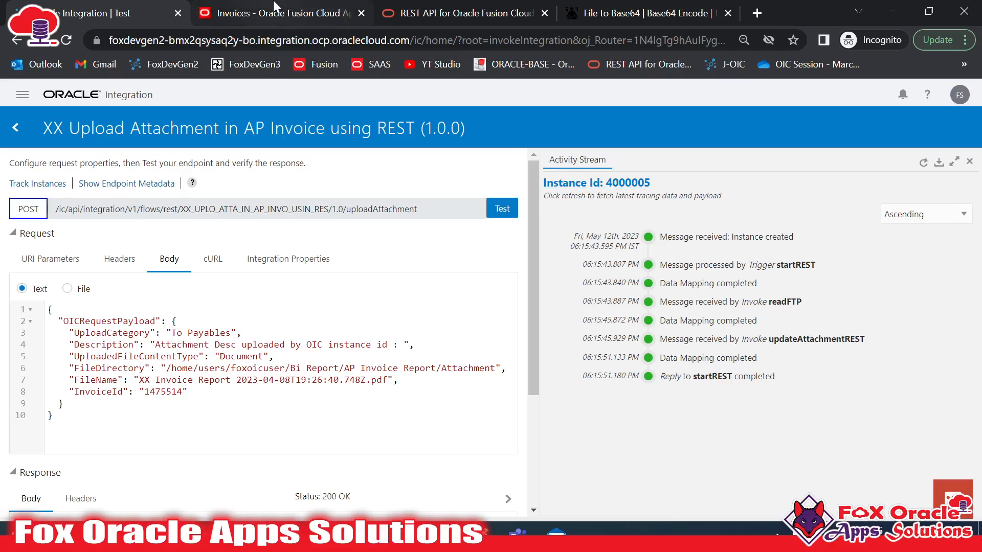
{"action": "scroll", "coordinate": [291, 188], "scroll_direction": "down", "scroll_amount": 5}
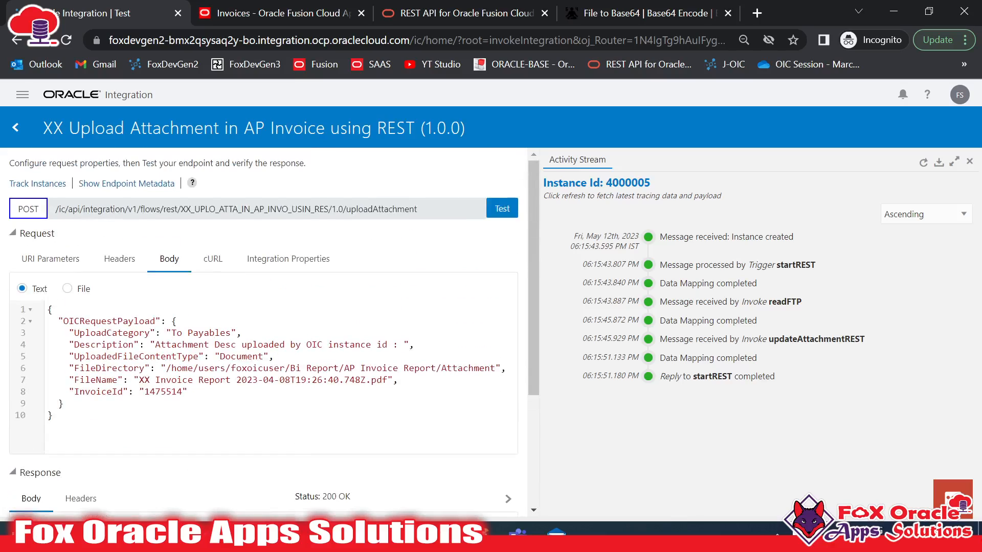
{"action": "left_click", "coordinate": [277, 13]}
{"action": "left_click_drag", "start_coordinate": [548, 336], "coordinate": [512, 336]}
{"action": "left_click", "coordinate": [765, 378]}
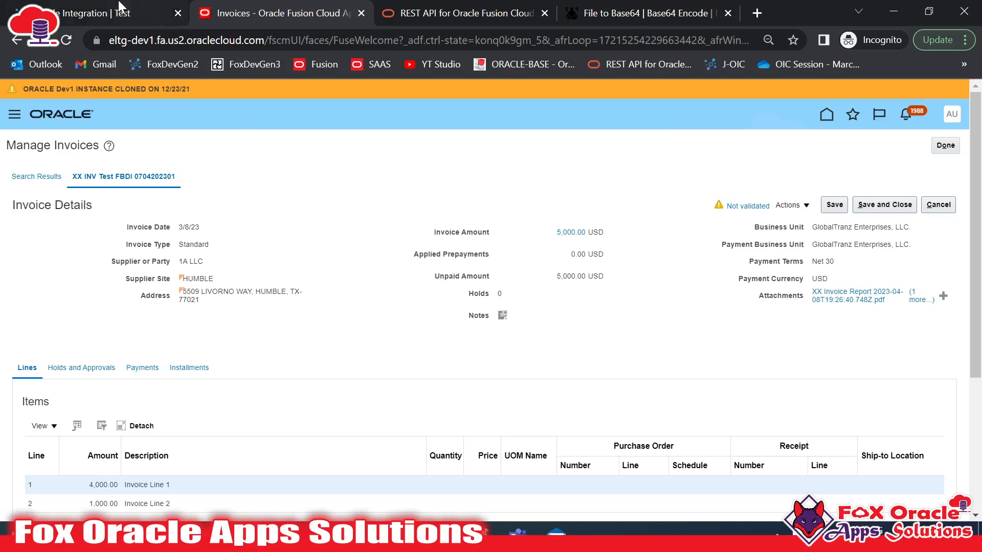
{"action": "left_click", "coordinate": [112, 6]}
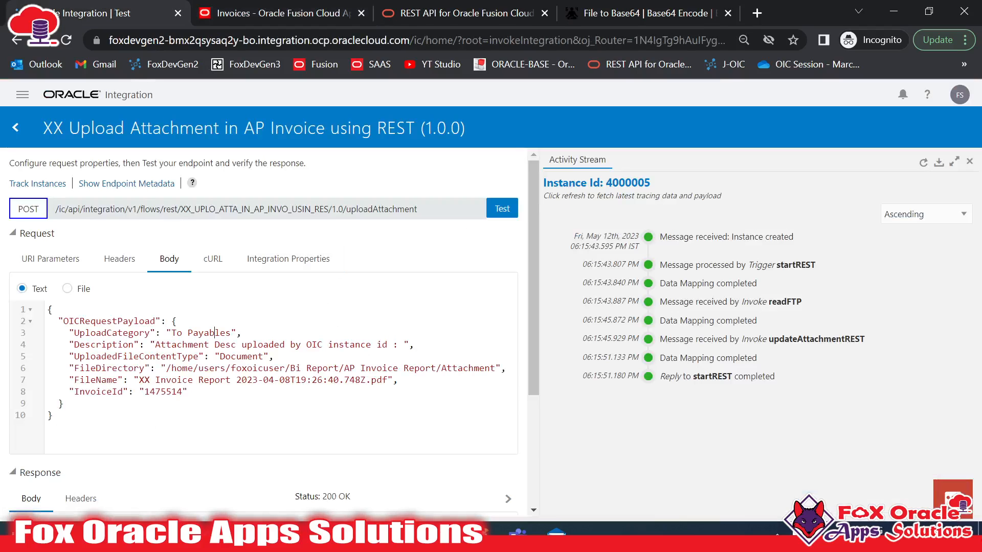